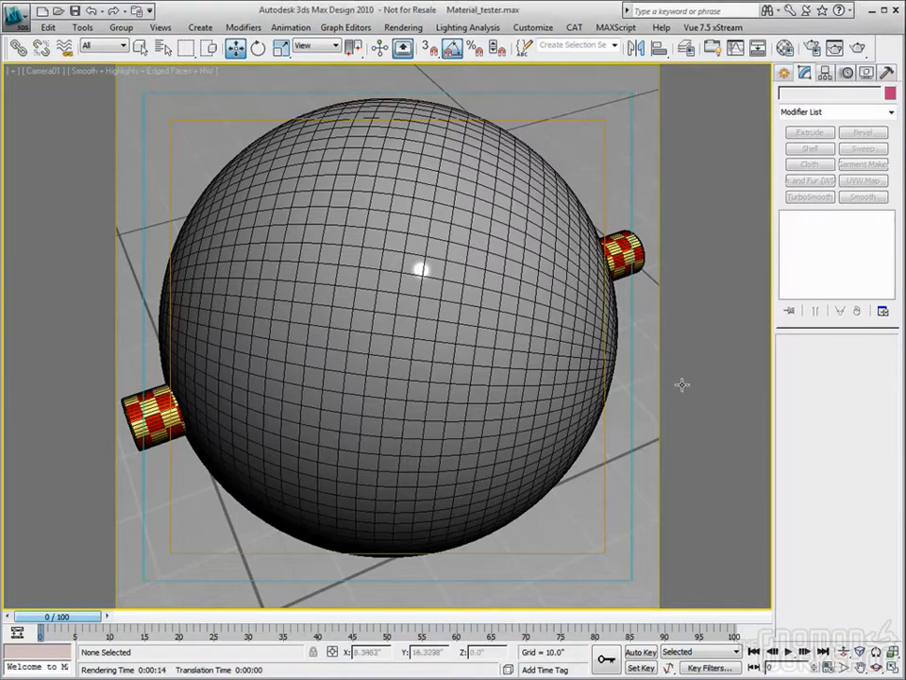
# Hide the ground plane and test-render the Camera01 view, closing the rendered frame after checking it.
pyautogui.click(627, 143)
pyautogui.rightClick(632, 117)
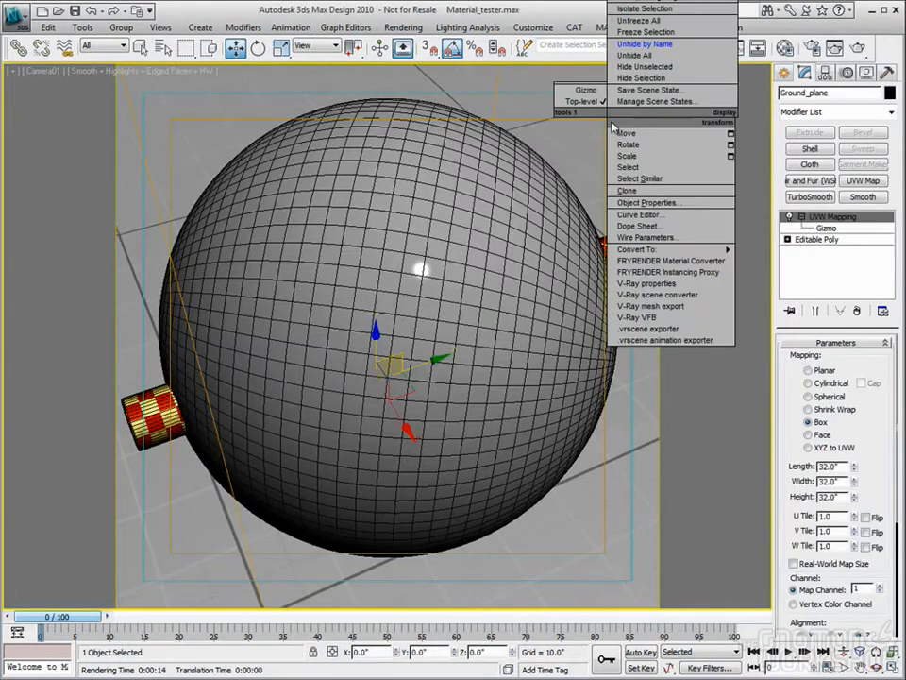
pyautogui.click(641, 78)
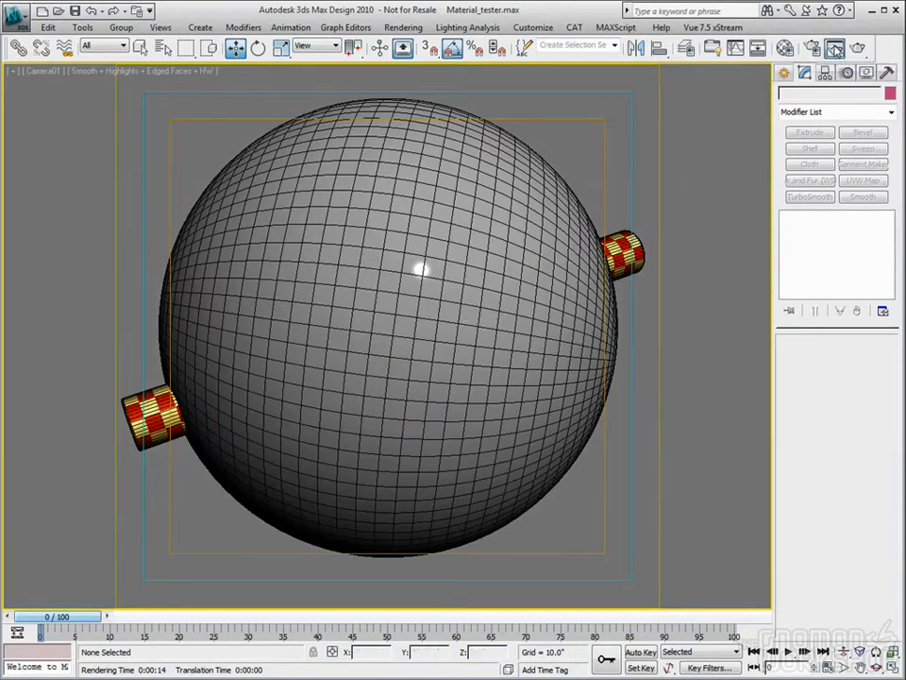
pyautogui.click(834, 47)
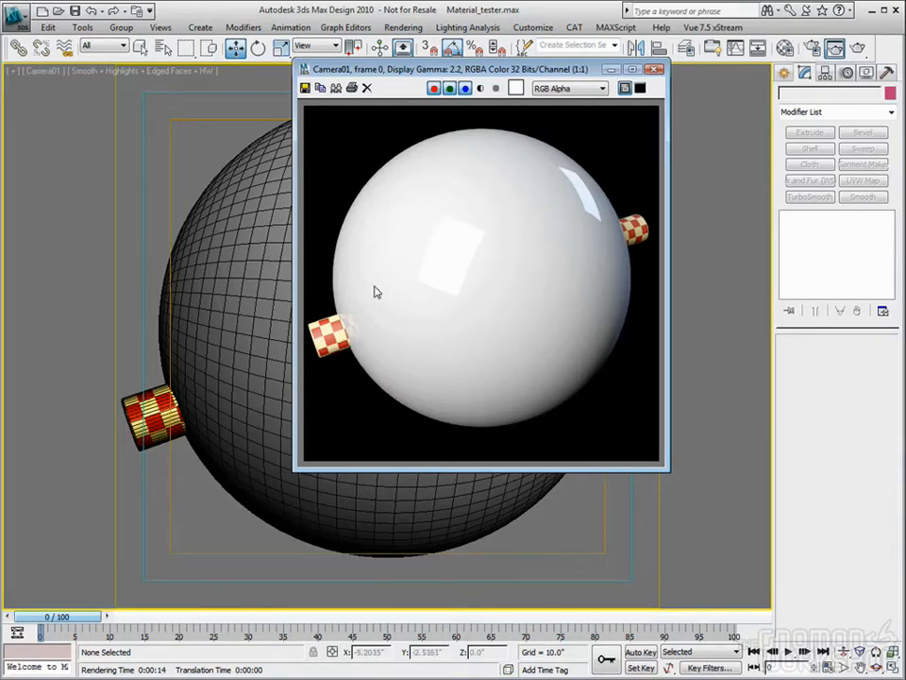
pyautogui.click(651, 69)
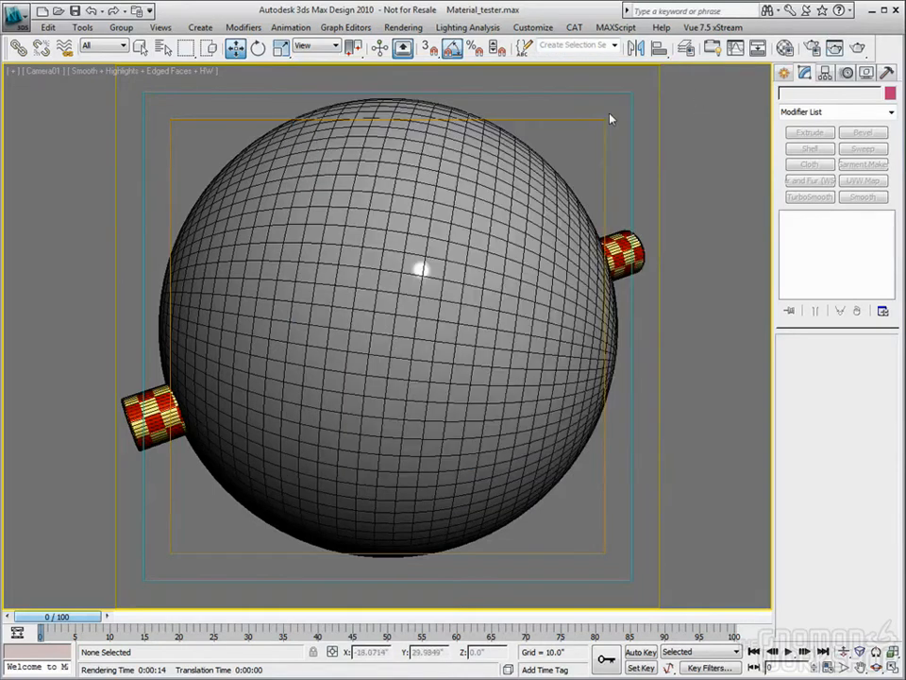
# Examine the sky portals and camera around the sphere in an orbited perspective view, and return to the camera view.
pyautogui.press('p')
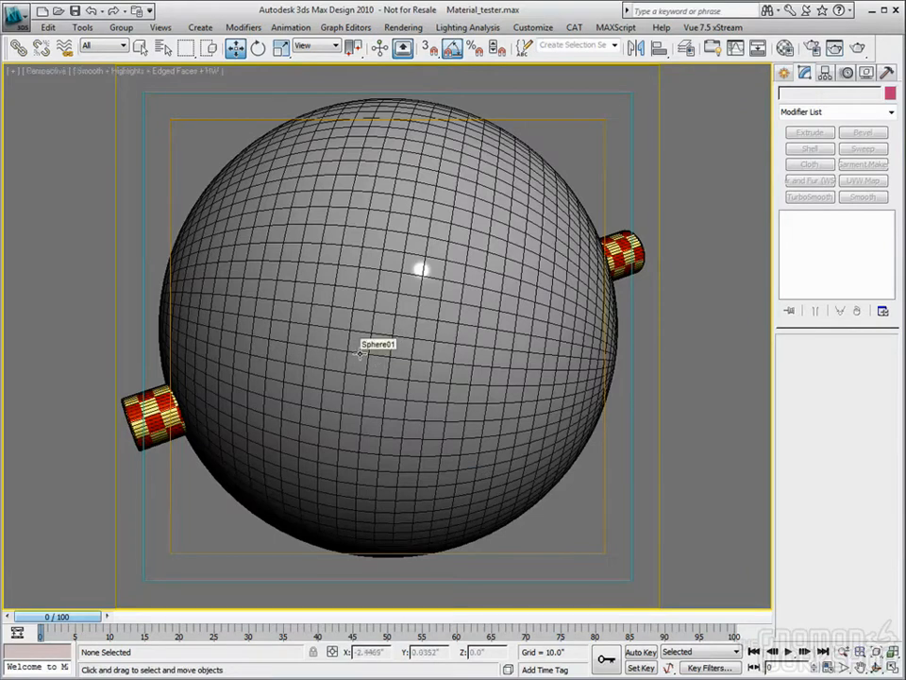
pyautogui.click(359, 354)
pyautogui.keyDown('alt'); pyautogui.moveTo(358, 354); pyautogui.dragTo(472, 374, button='middle'); pyautogui.keyUp('alt')
pyautogui.scroll(-6, 472, 299)
pyautogui.scroll(-3, 490, 377)
pyautogui.click(533, 250)
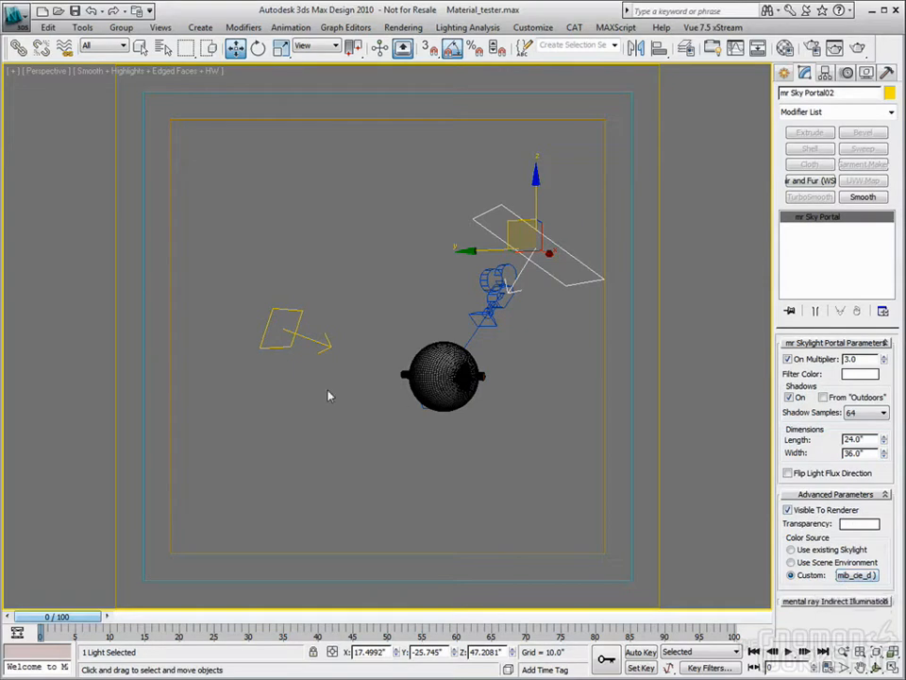
pyautogui.moveTo(390, 361); pyautogui.dragTo(391, 362, button='middle')
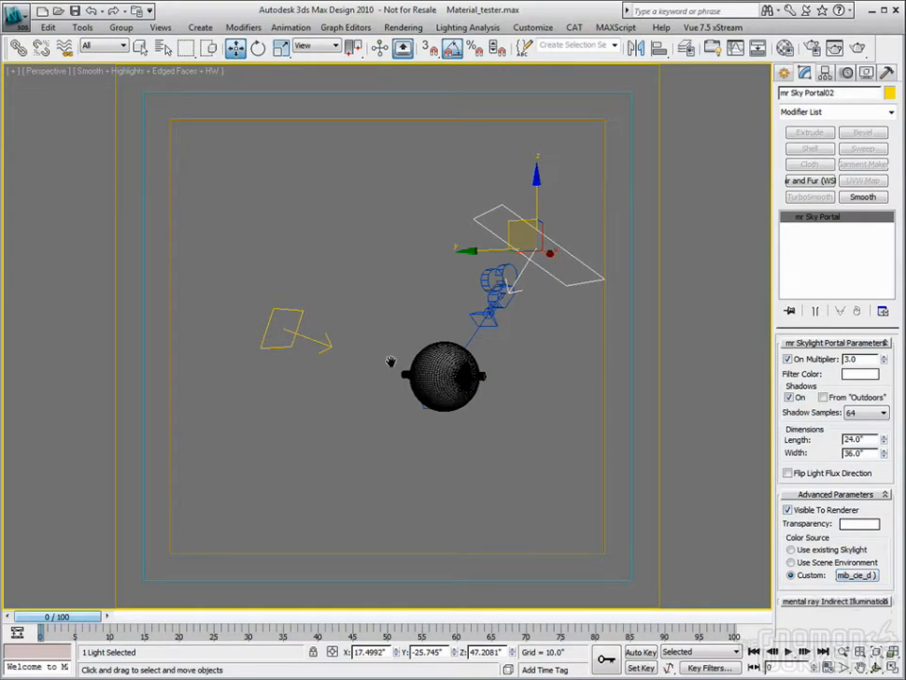
pyautogui.press('c')
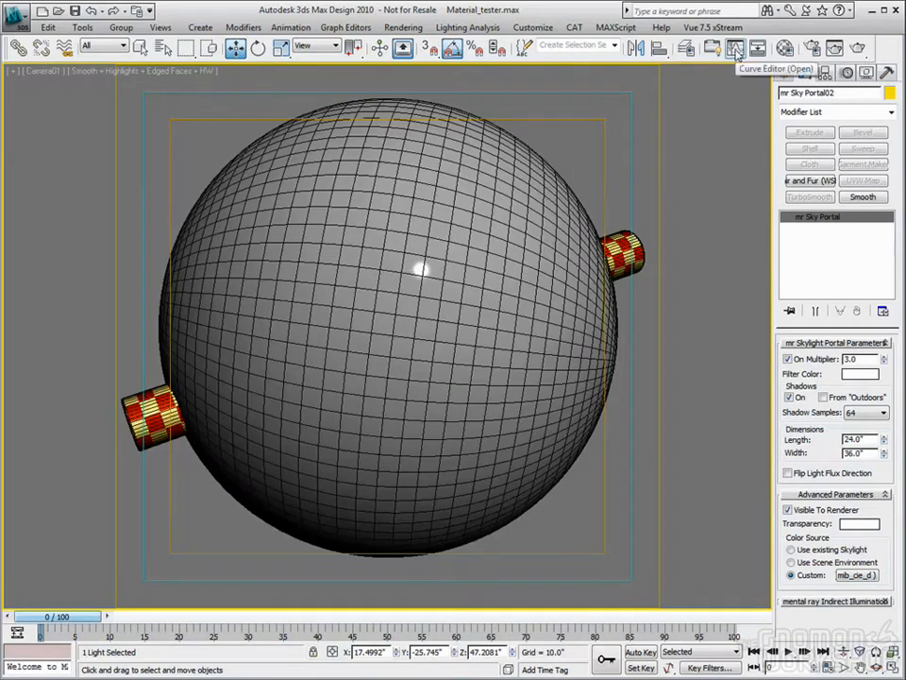
# Open the Material Editor, look through its sample slots, and make the first Arch & Design material active.
pyautogui.press('m')
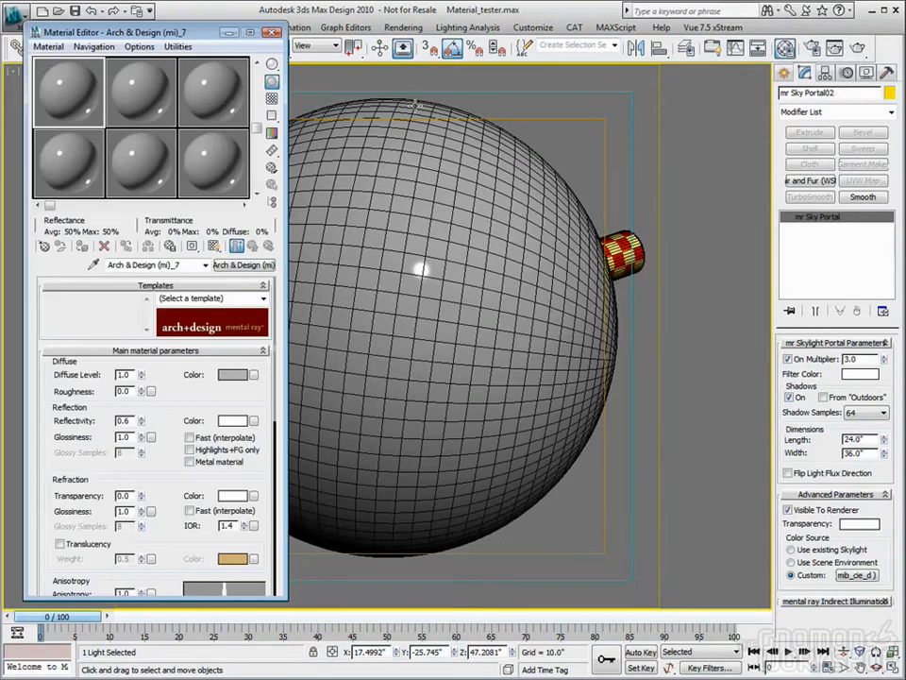
pyautogui.moveTo(118, 31); pyautogui.dragTo(115, 31)
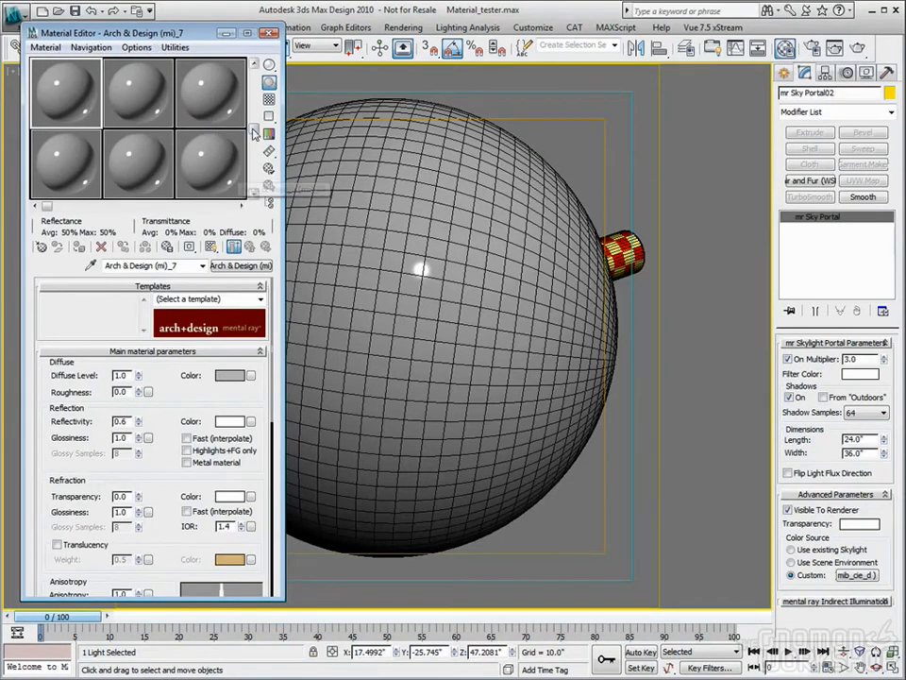
pyautogui.click(44, 87)
pyautogui.click(117, 96)
pyautogui.click(204, 177)
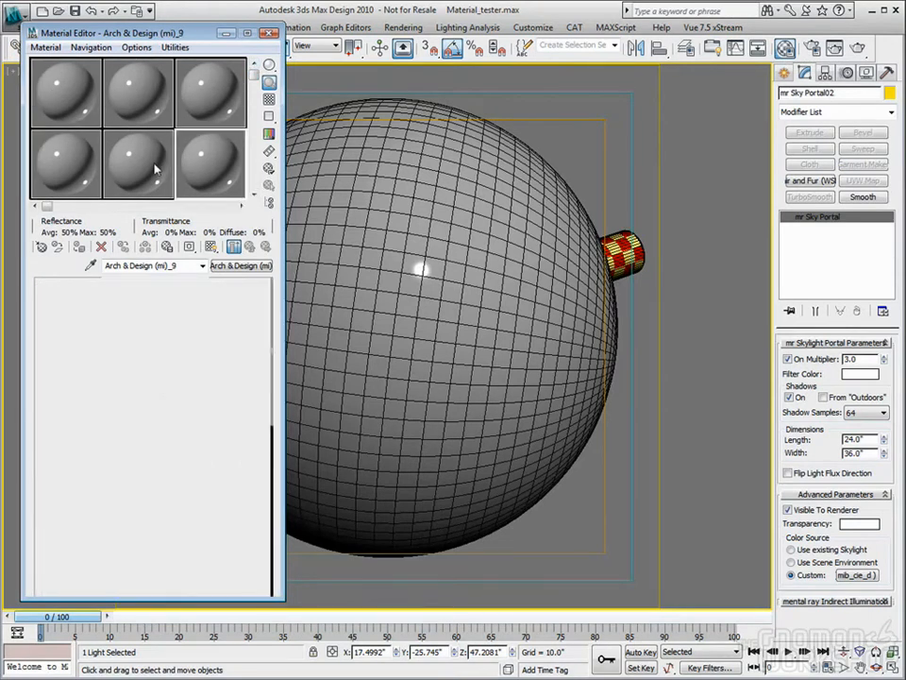
pyautogui.click(66, 87)
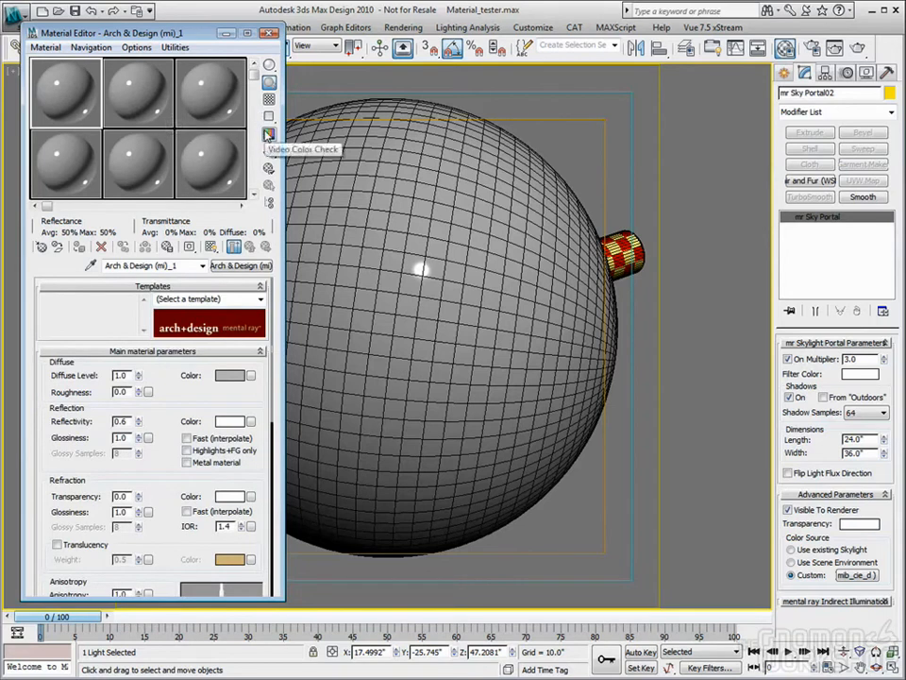
# Compare the initial tool settings presets in the Custom UI and Defaults Switcher, including DesignVIZ.mentalray and MAX.vray, without applying any.
pyautogui.click(532, 28)
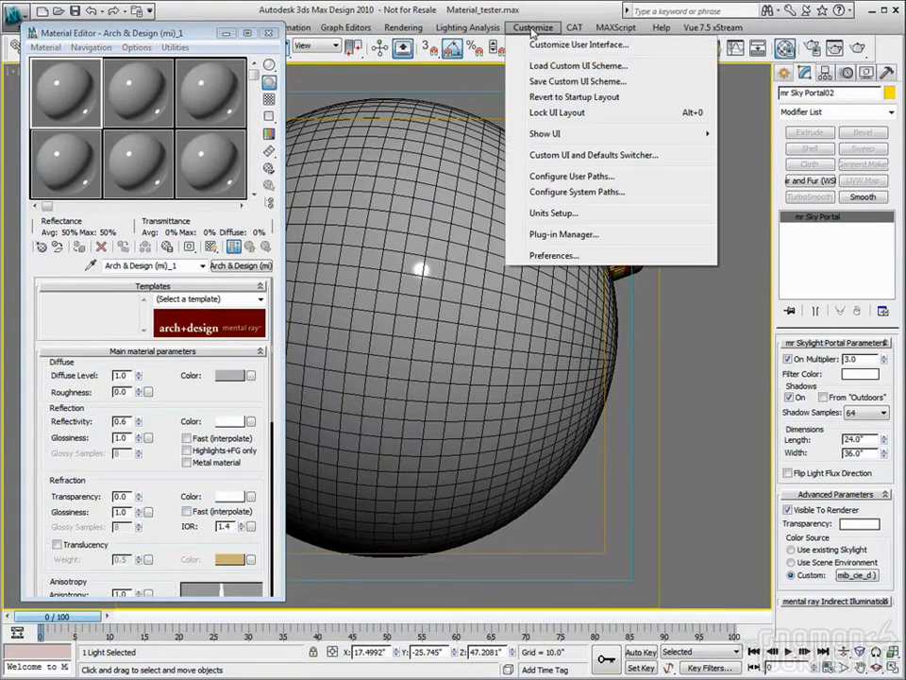
pyautogui.click(566, 156)
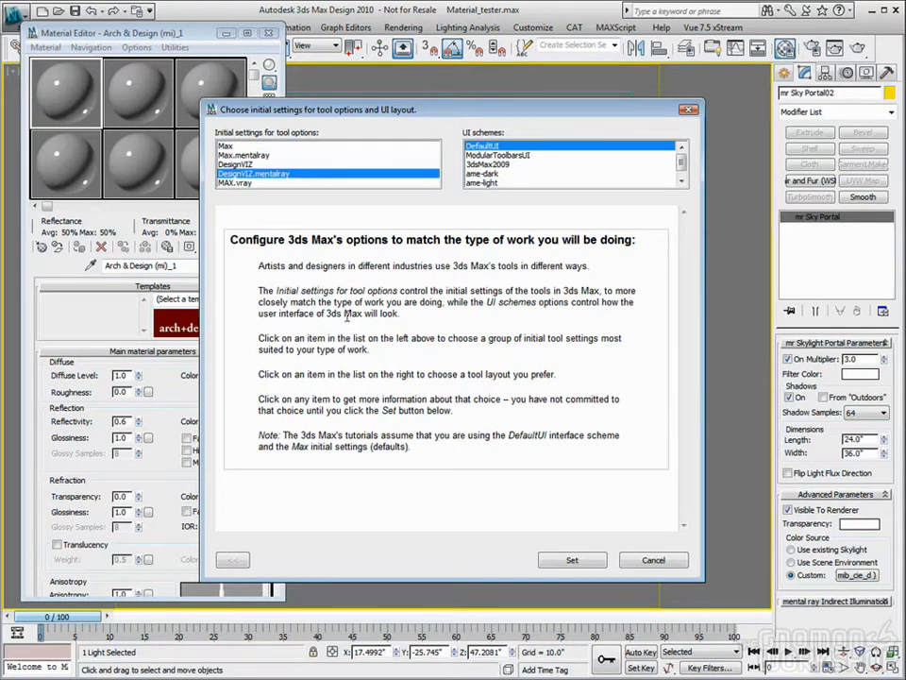
pyautogui.click(227, 154)
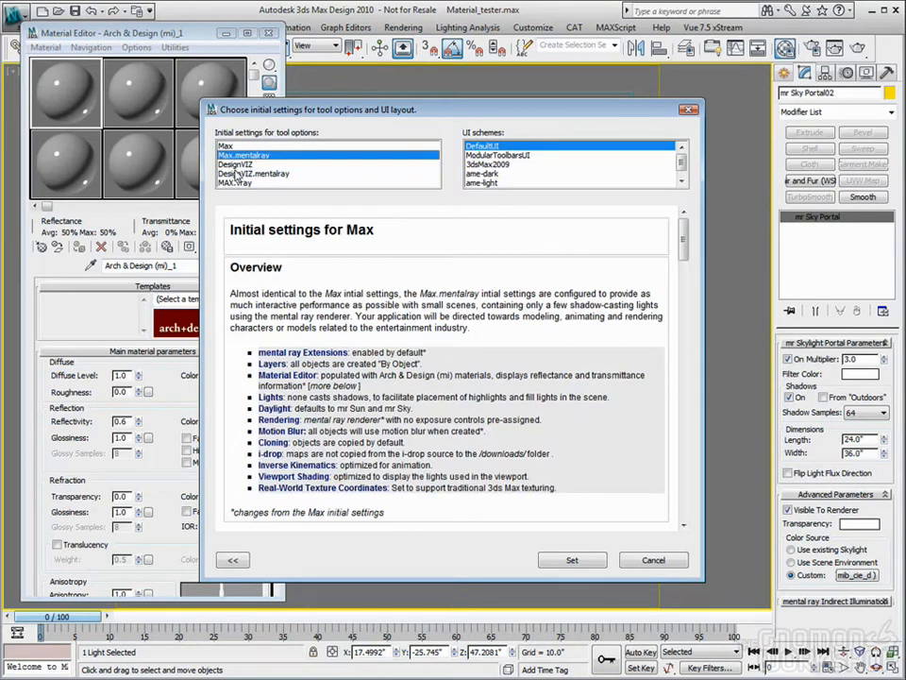
pyautogui.click(235, 164)
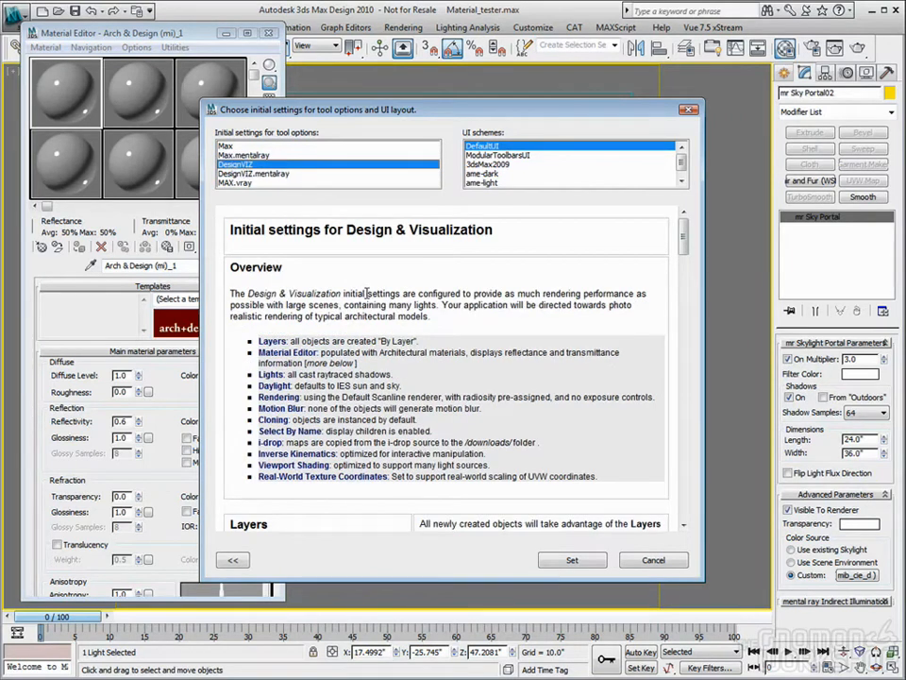
pyautogui.click(243, 173)
pyautogui.click(237, 164)
pyautogui.click(227, 147)
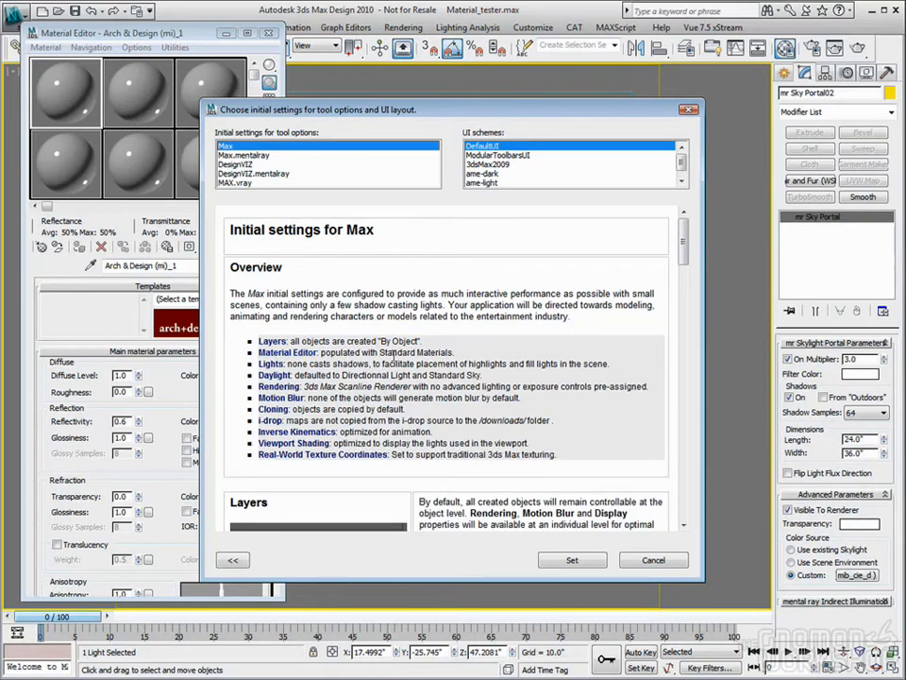
pyautogui.click(248, 182)
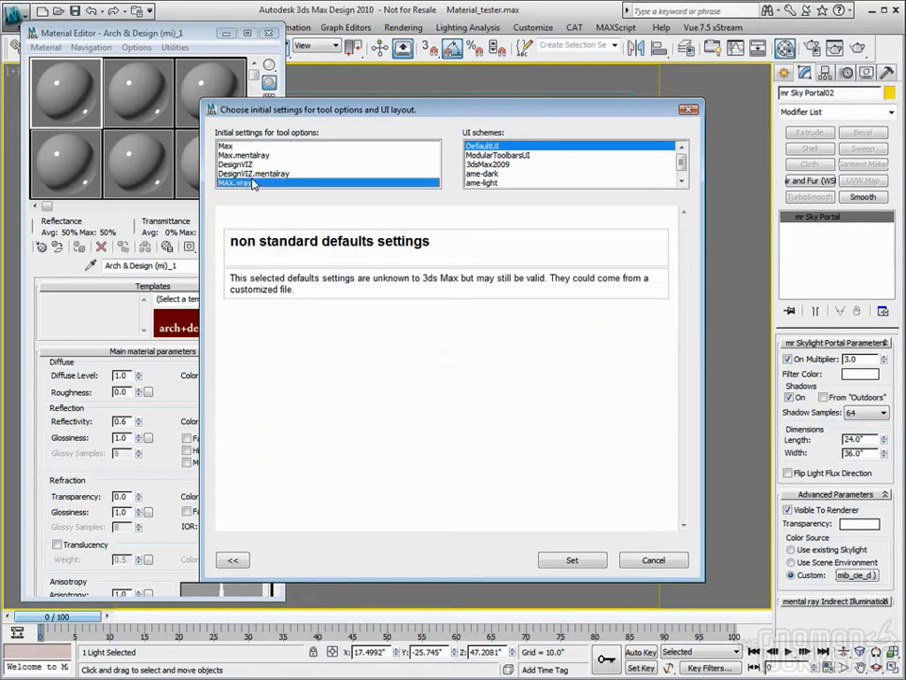
pyautogui.click(251, 174)
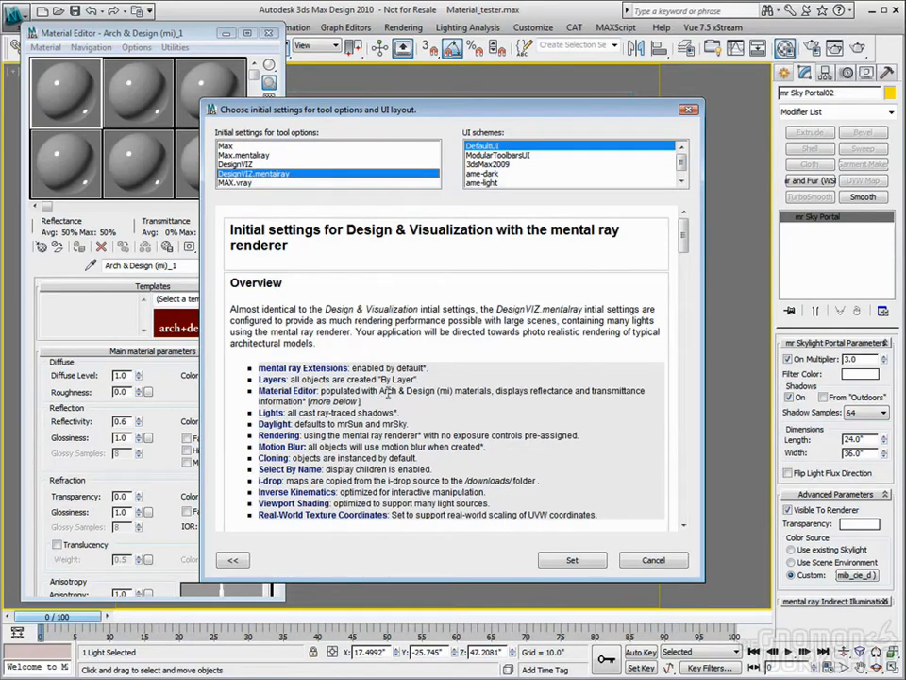
pyautogui.click(653, 563)
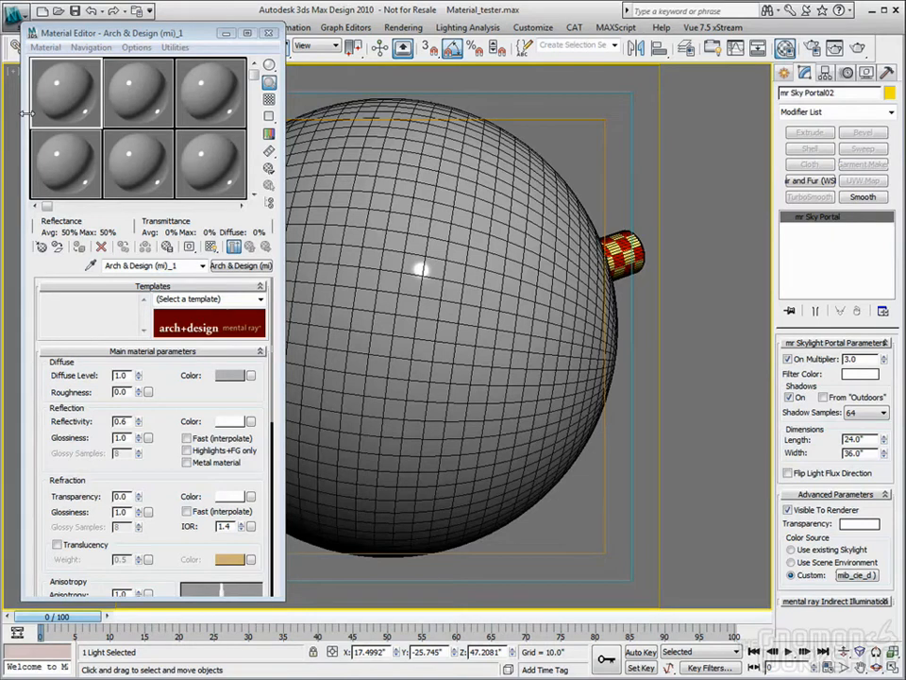
# Browse the available material types for the second sample slot, including Architectural, Raytrace and Arch & Design (mi), without changing its type.
pyautogui.click(123, 94)
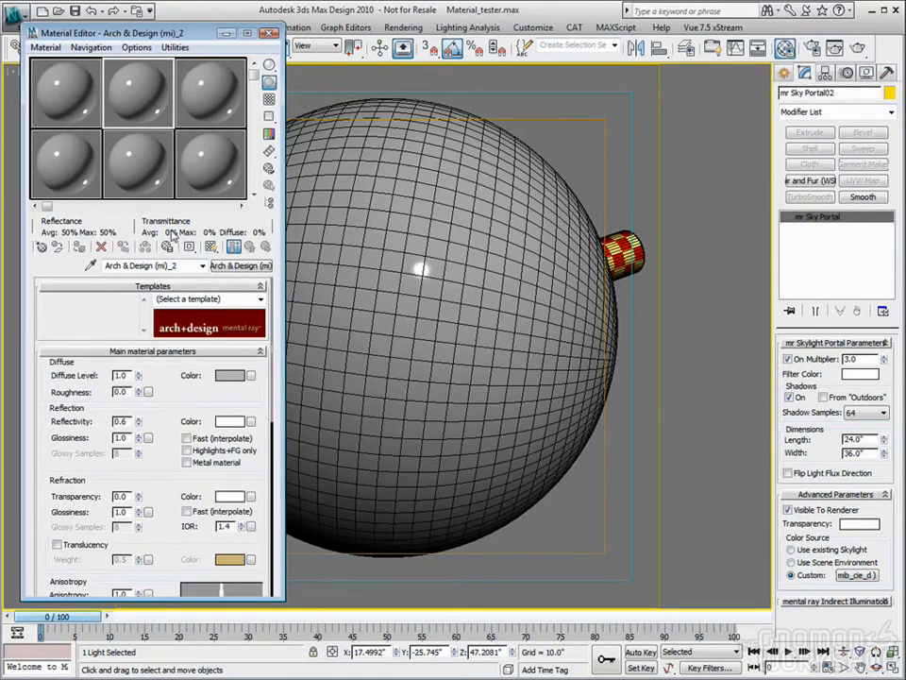
pyautogui.click(233, 267)
pyautogui.click(435, 127)
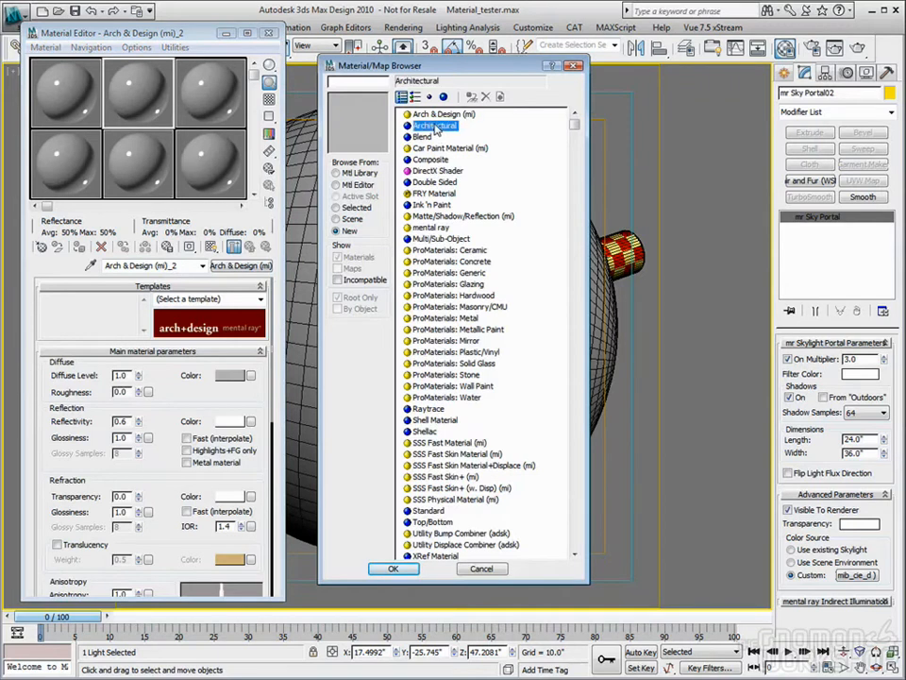
pyautogui.doubleClick(435, 127)
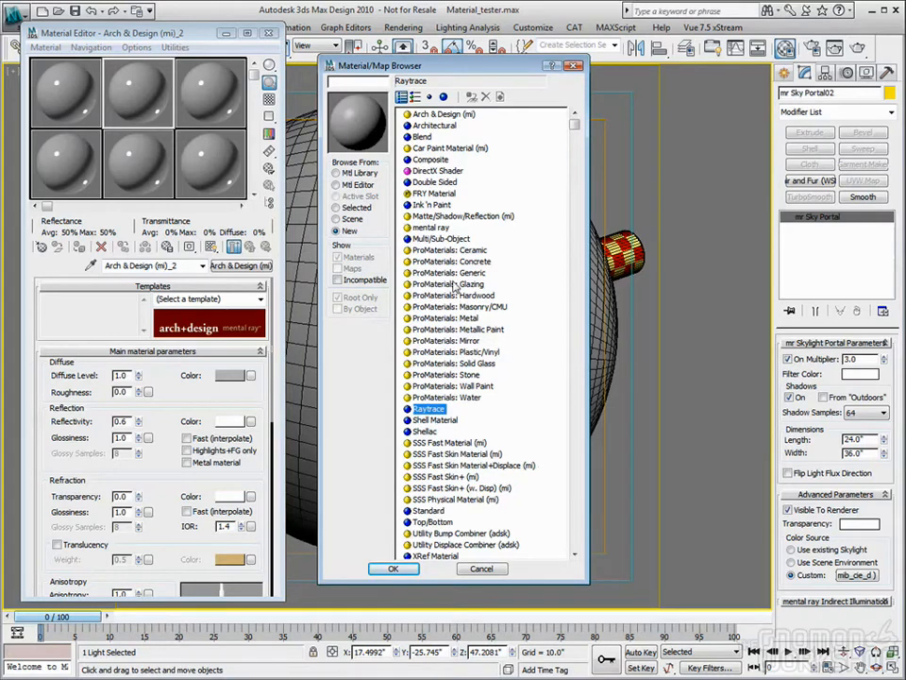
pyautogui.click(442, 115)
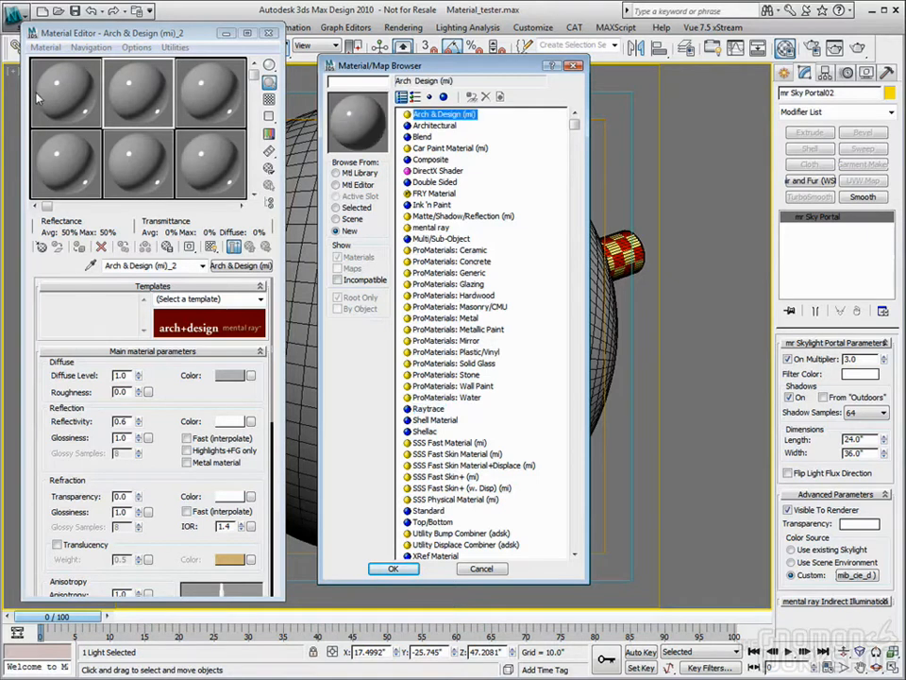
pyautogui.click(573, 67)
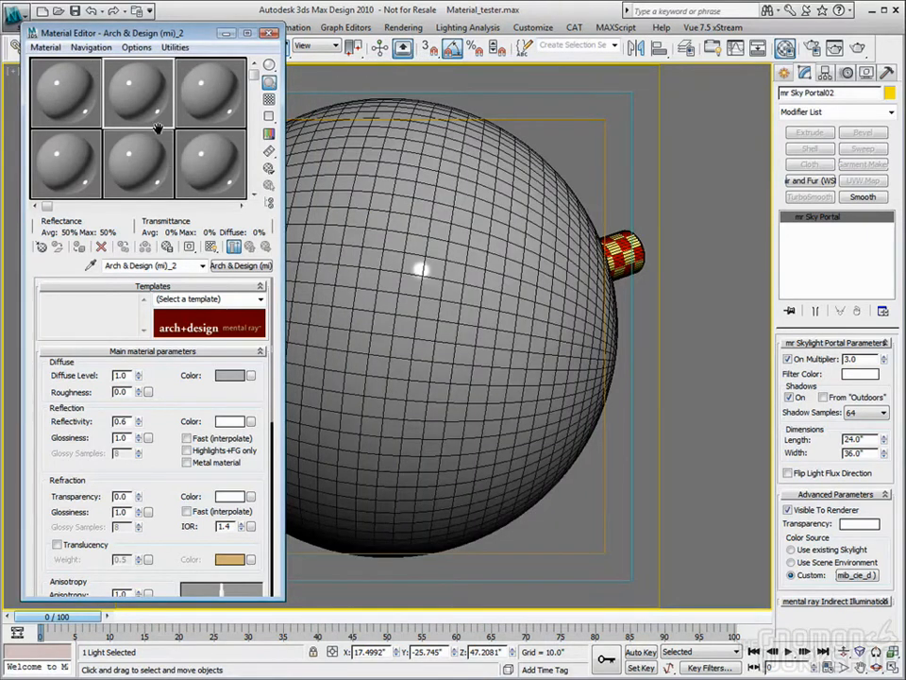
# Review the first Arch & Design material's parameters from the main material settings down through anisotropy and BRDF.
pyautogui.click(59, 83)
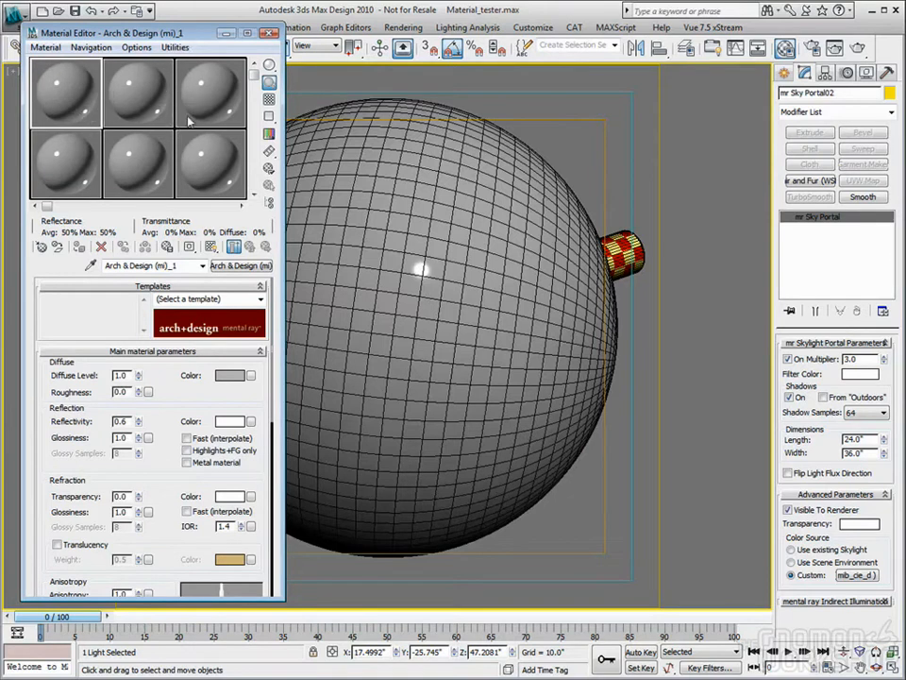
pyautogui.moveTo(180, 378); pyautogui.dragTo(160, 448)
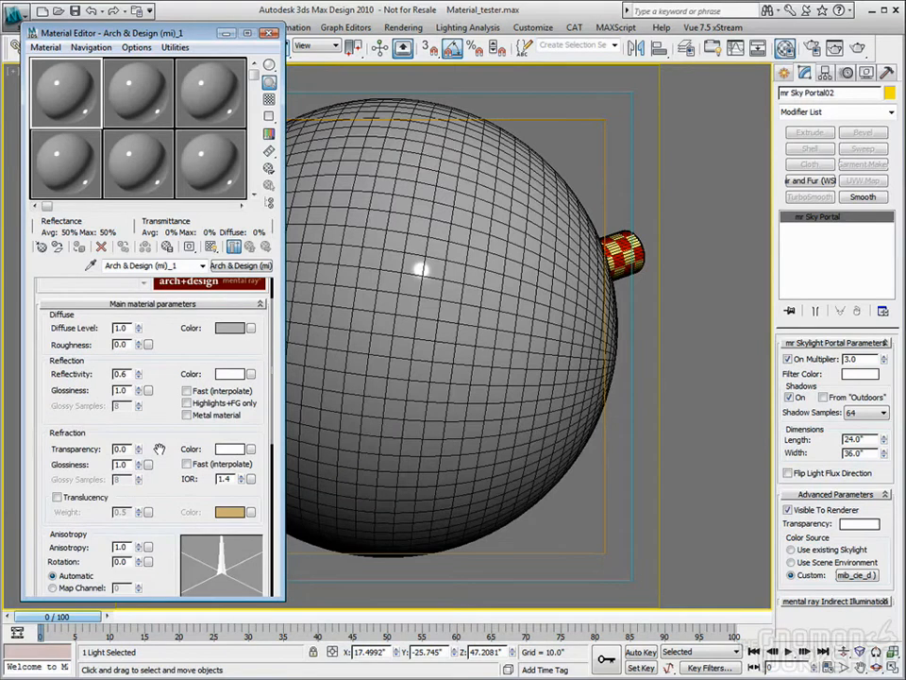
pyautogui.scroll(-5, 158, 396)
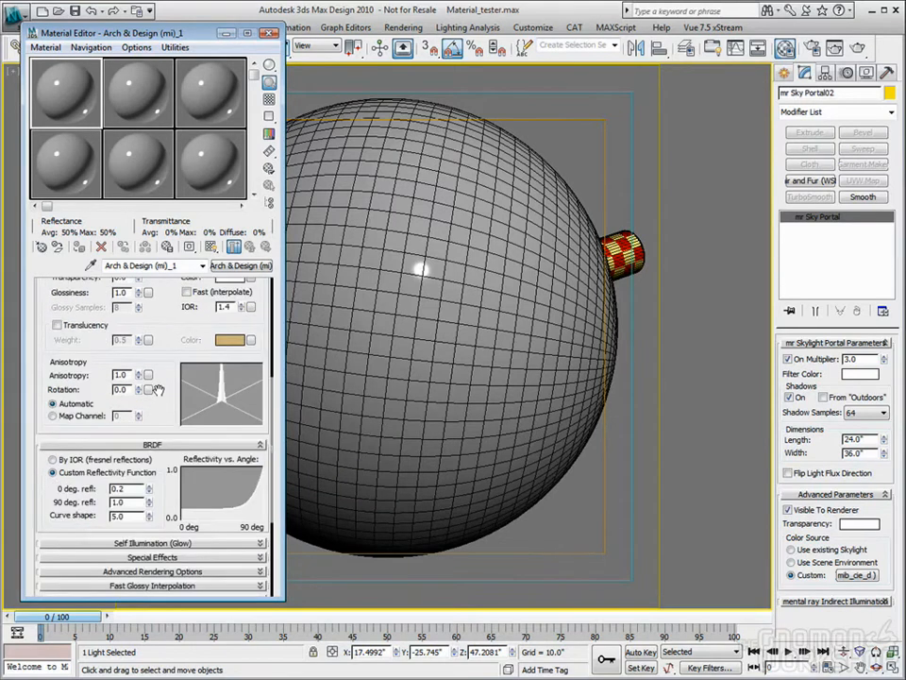
pyautogui.scroll(-1, 158, 390)
pyautogui.scroll(8, 158, 390)
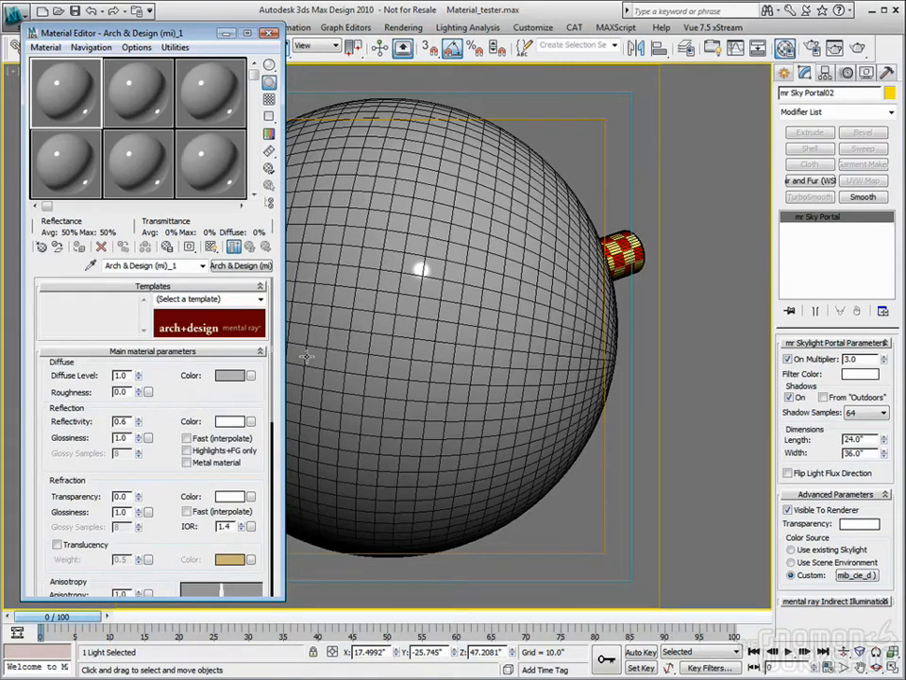
# Try the Matte Finish template on the first Arch & Design material.
pyautogui.click(264, 302)
pyautogui.moveTo(261, 337); pyautogui.dragTo(260, 307)
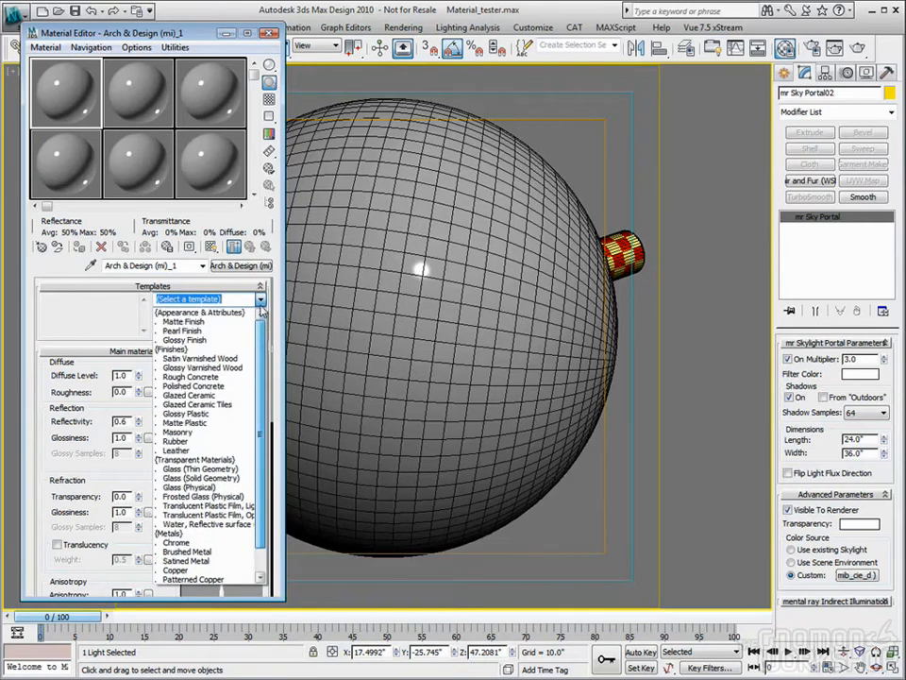
pyautogui.click(183, 321)
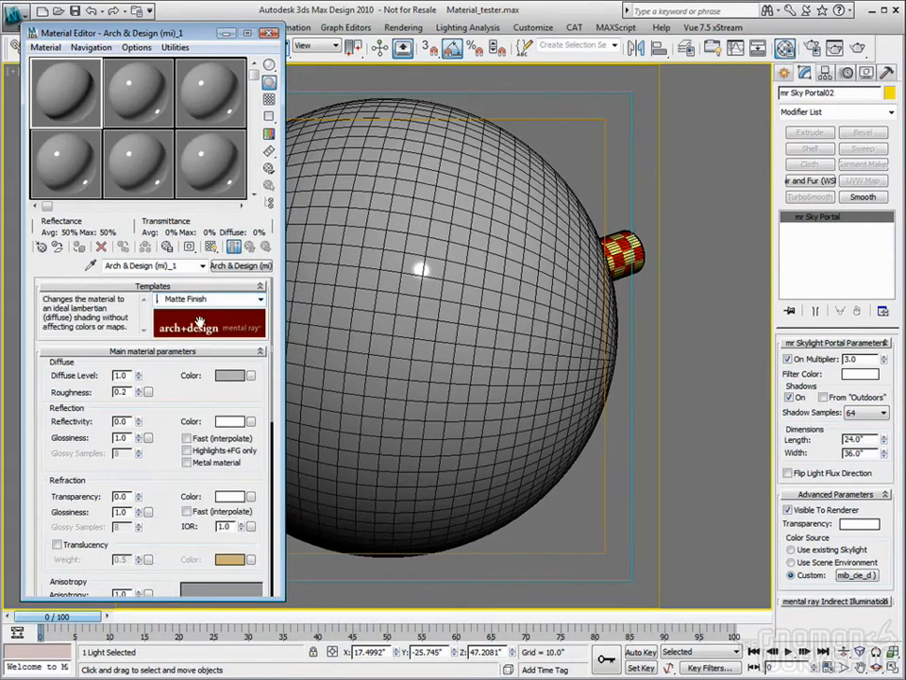
# Apply the Glossy Finish template to the first Arch & Design material and review the parameters it sets.
pyautogui.click(260, 302)
pyautogui.click(227, 329)
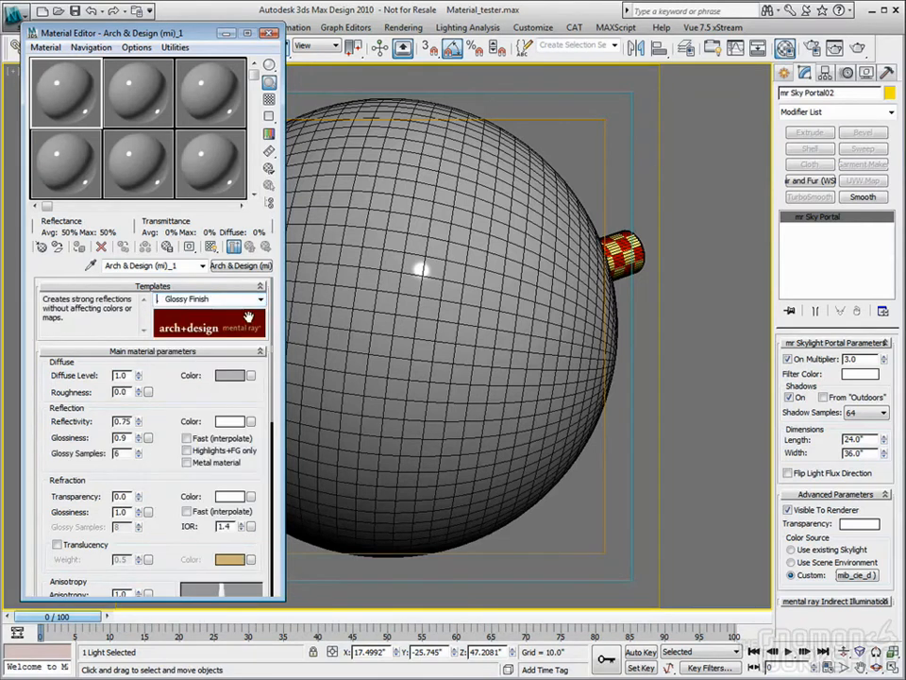
pyautogui.click(260, 301)
pyautogui.click(261, 302)
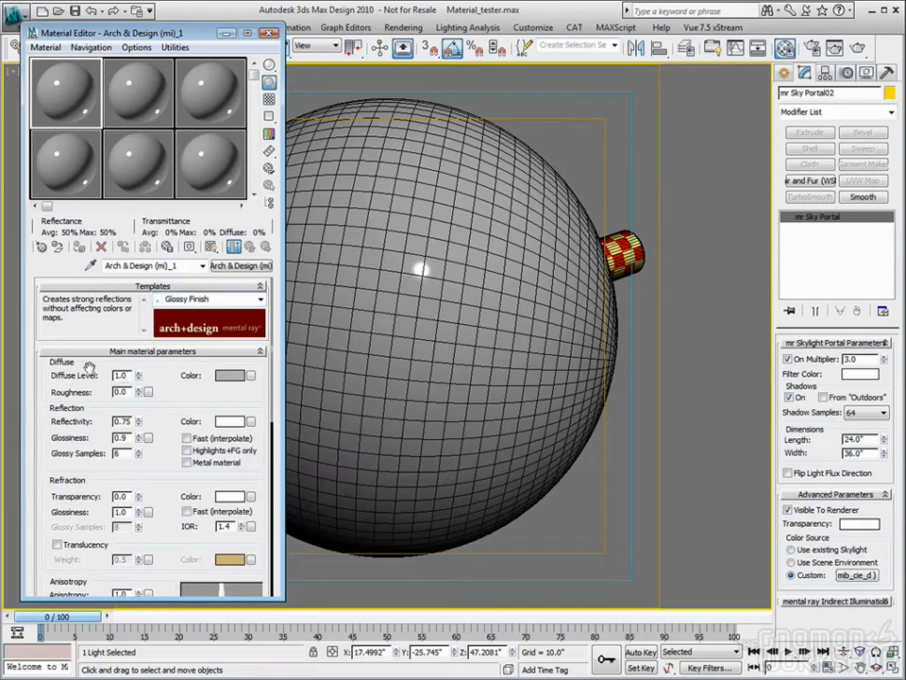
pyautogui.moveTo(170, 467); pyautogui.dragTo(167, 417)
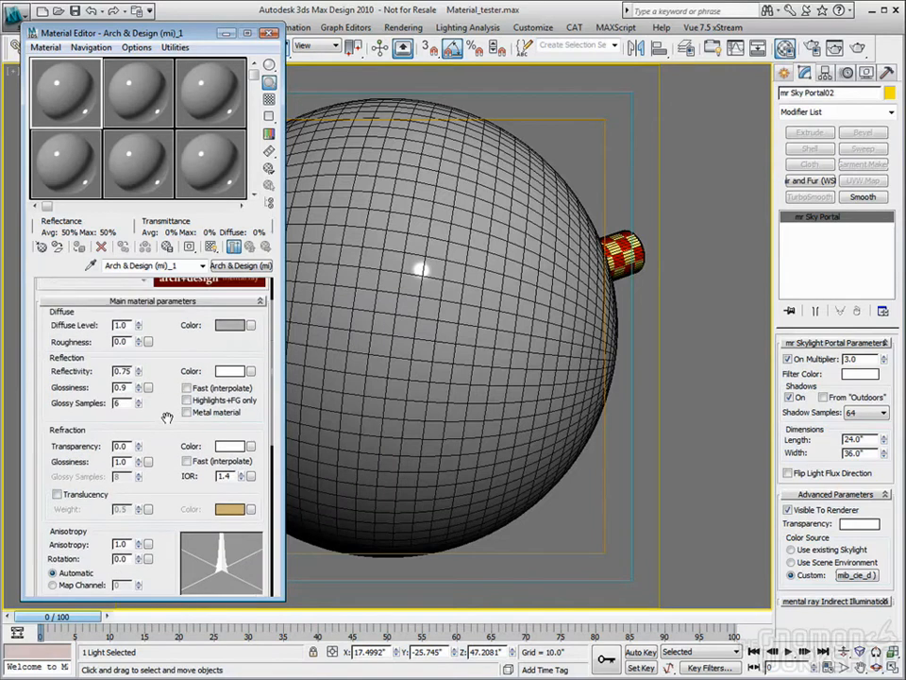
pyautogui.scroll(-3, 166, 417)
pyautogui.scroll(4, 166, 417)
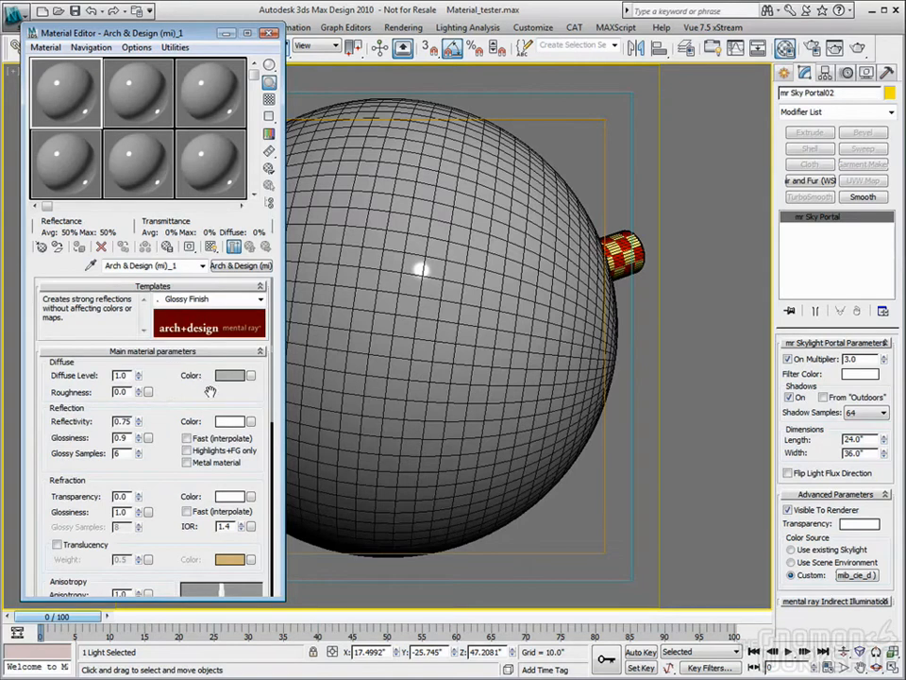
# Examine the first Arch & Design material's settings from the main parameters through BRDF reflectivity to the special purpose maps.
pyautogui.scroll(-1, 170, 503)
pyautogui.scroll(-8, 170, 376)
pyautogui.scroll(7, 170, 376)
pyautogui.scroll(2, 168, 375)
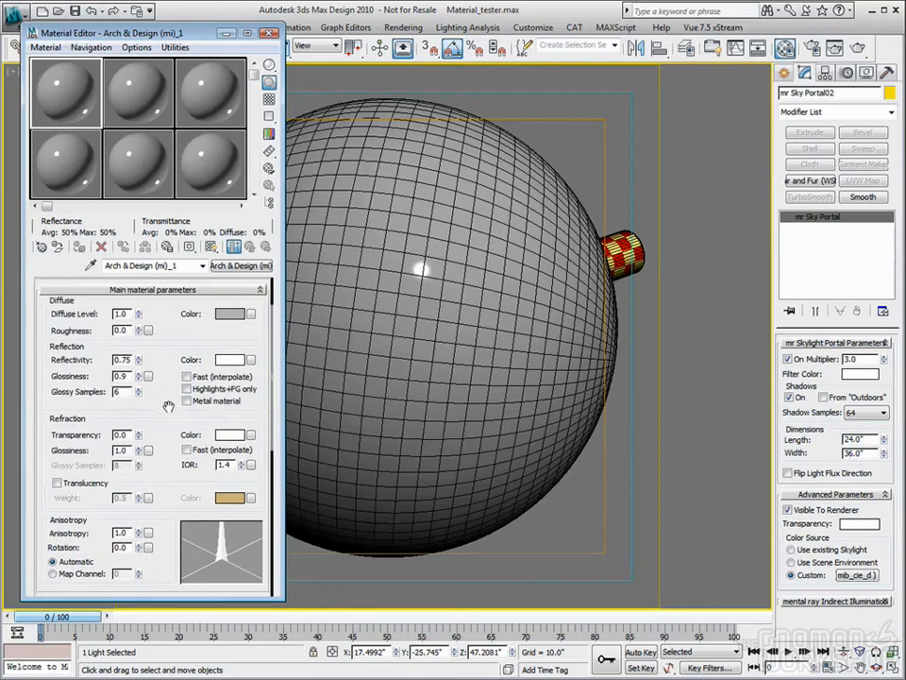
pyautogui.scroll(-5, 170, 377)
pyautogui.scroll(-3, 184, 440)
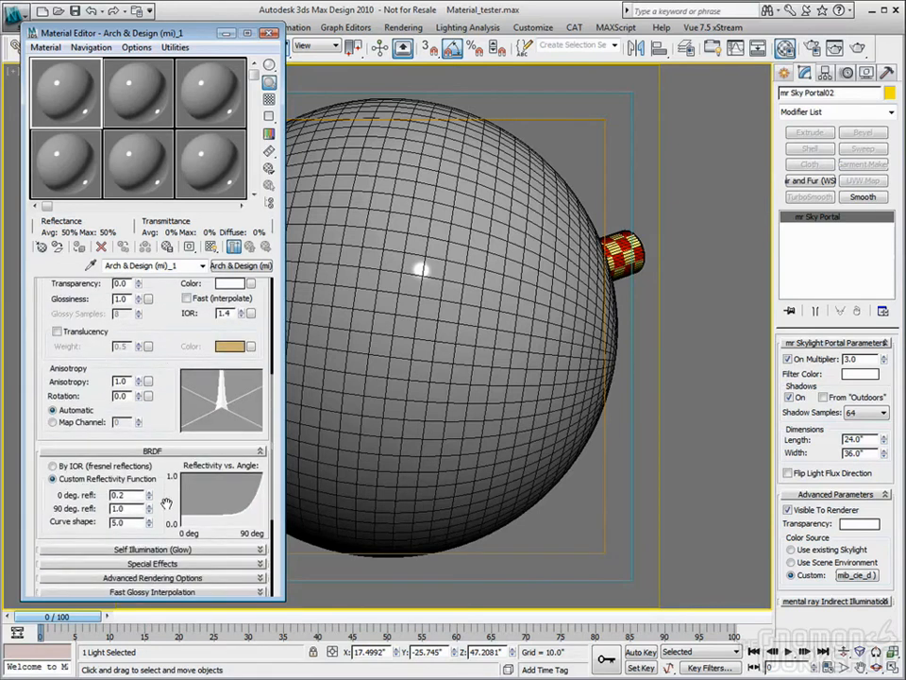
pyautogui.scroll(-2, 165, 470)
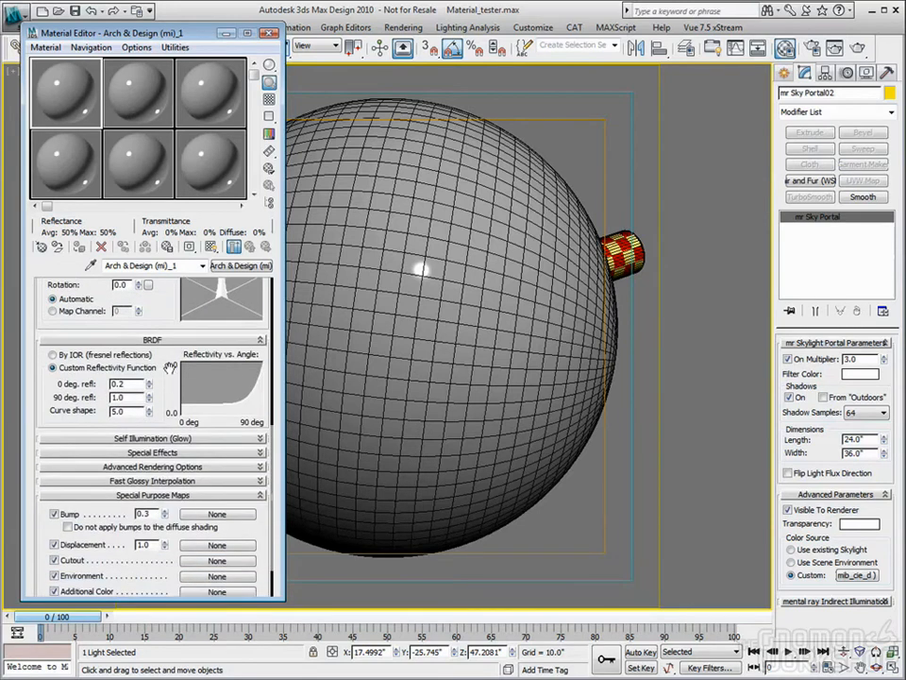
pyautogui.scroll(3, 166, 467)
pyautogui.scroll(4, 165, 466)
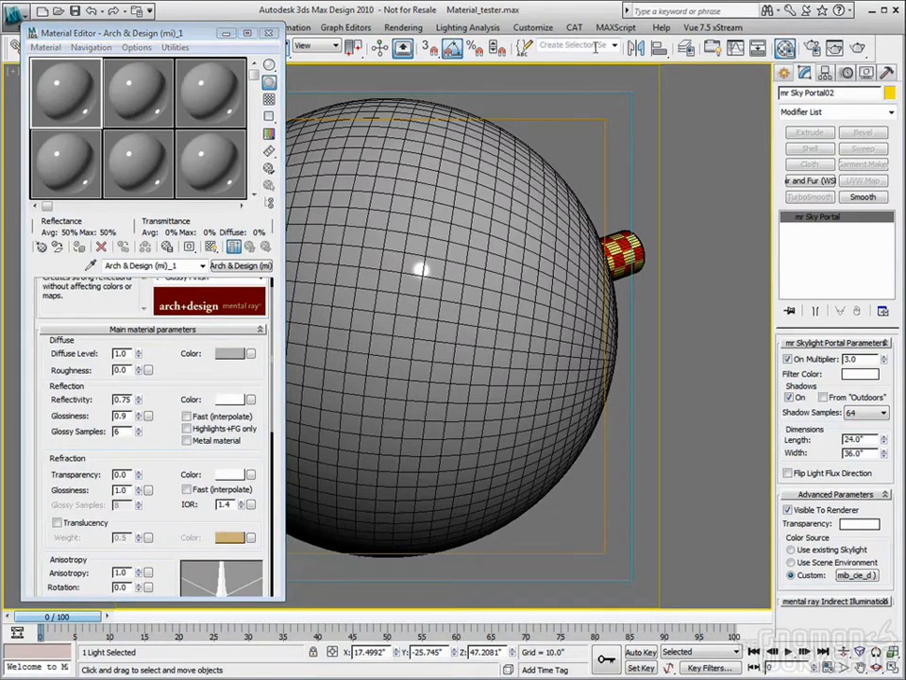
# Open the program's help documentation and search it for "arch".
pyautogui.click(660, 28)
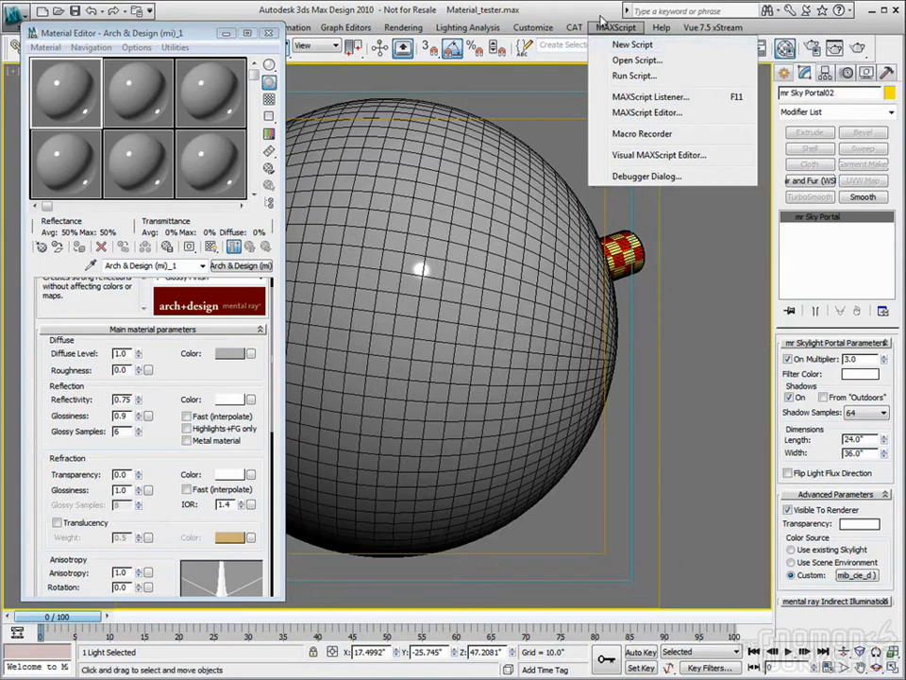
pyautogui.click(601, 19)
pyautogui.press('F1')
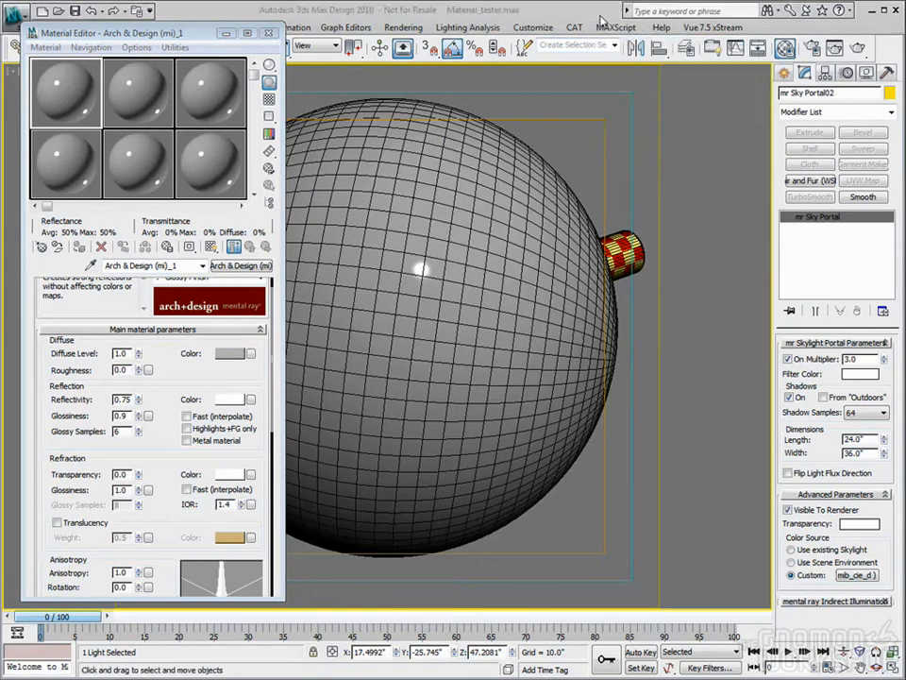
pyautogui.moveTo(0, 52); pyautogui.dragTo(394, 39)
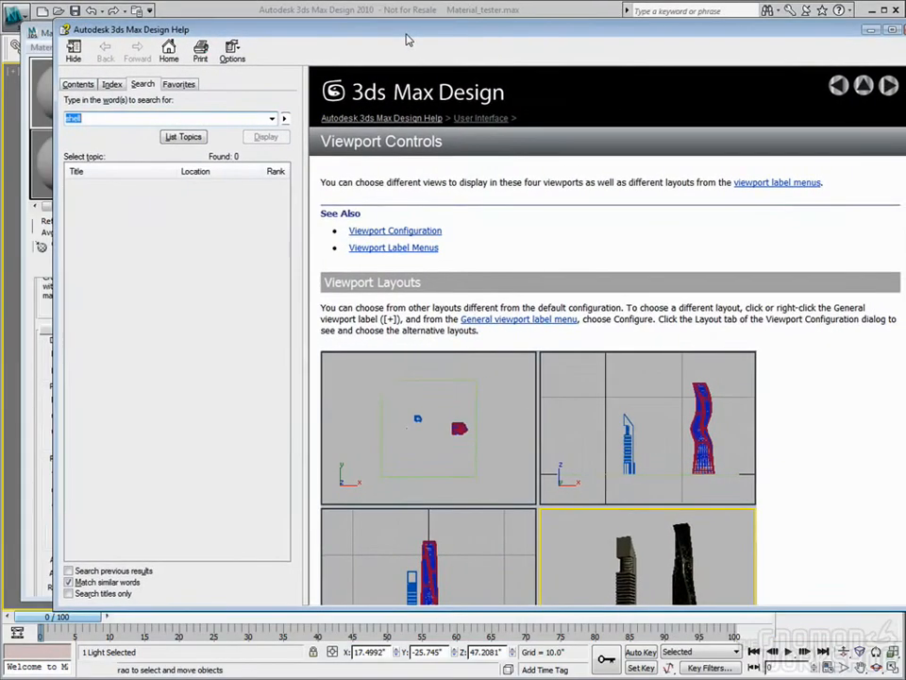
pyautogui.click(87, 82)
pyautogui.click(124, 84)
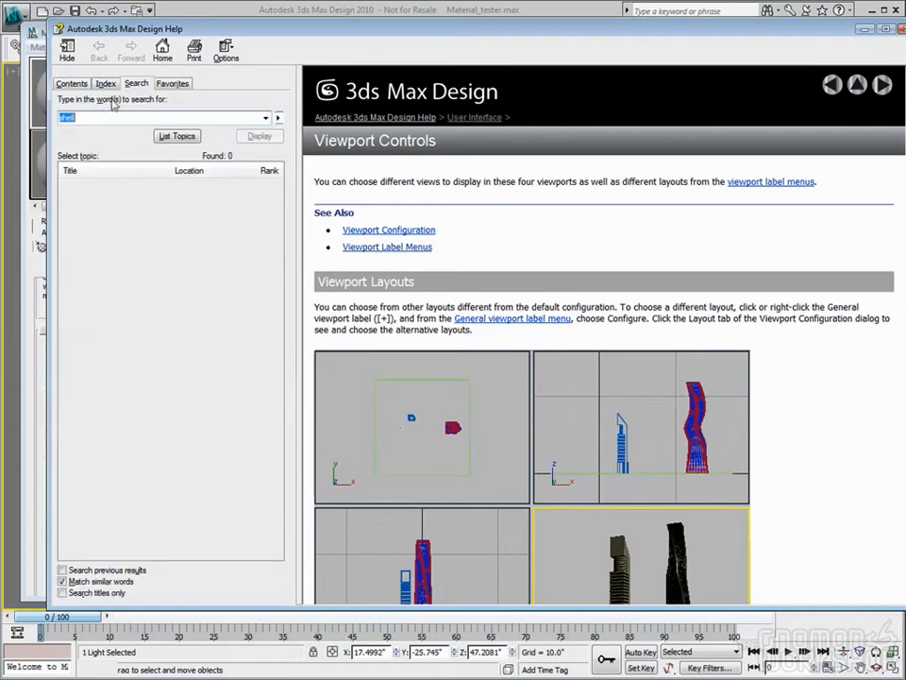
pyautogui.write('arch')
pyautogui.press('Return')
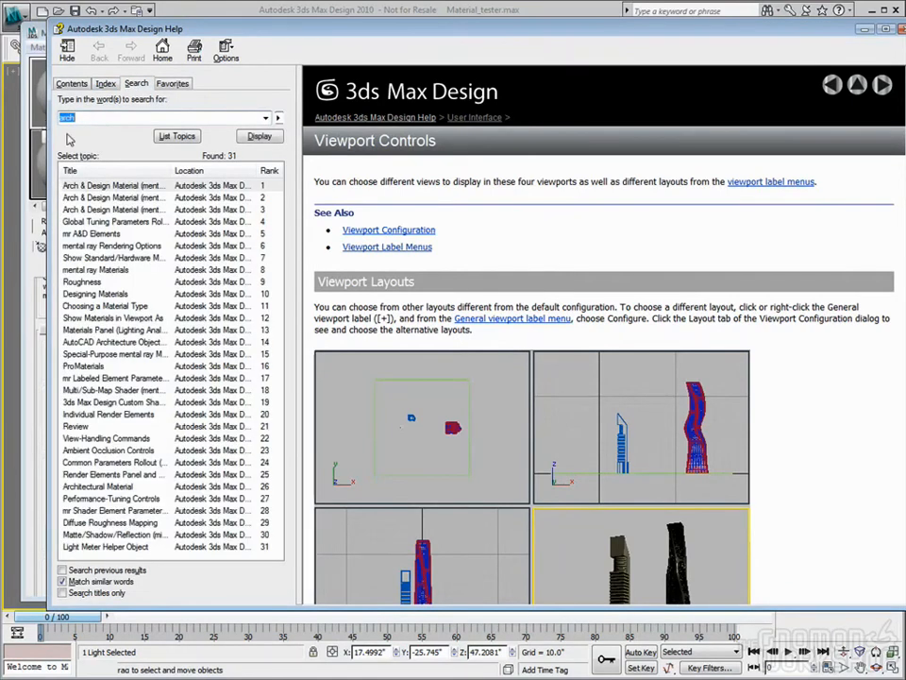
# Read the first Arch & Design Material help topic through its glossiness, Glossy Samples and Highlights+FG only sections, and close the help.
pyautogui.doubleClick(102, 187)
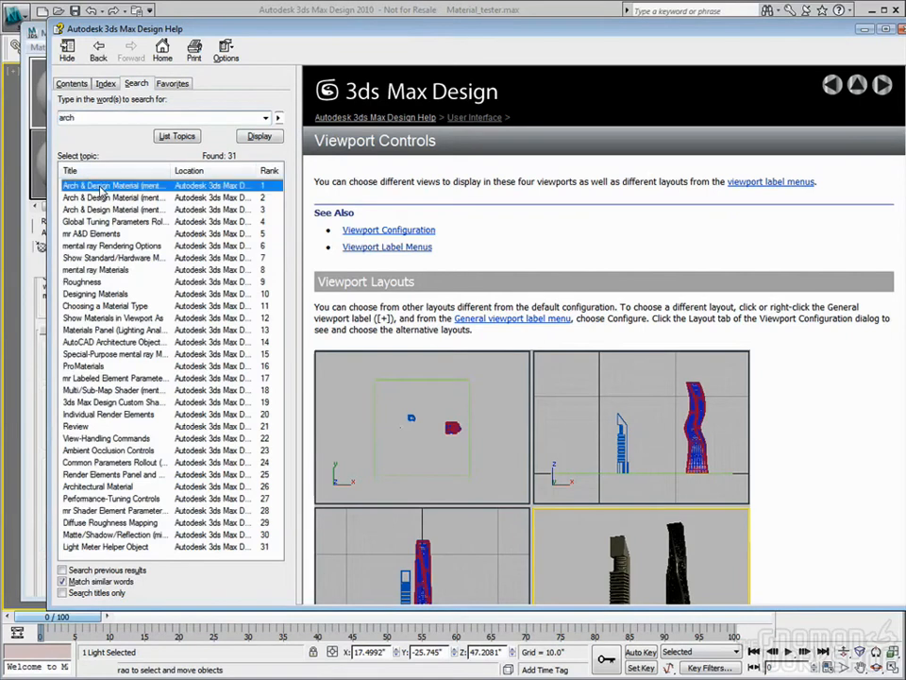
pyautogui.scroll(-20, 664, 279)
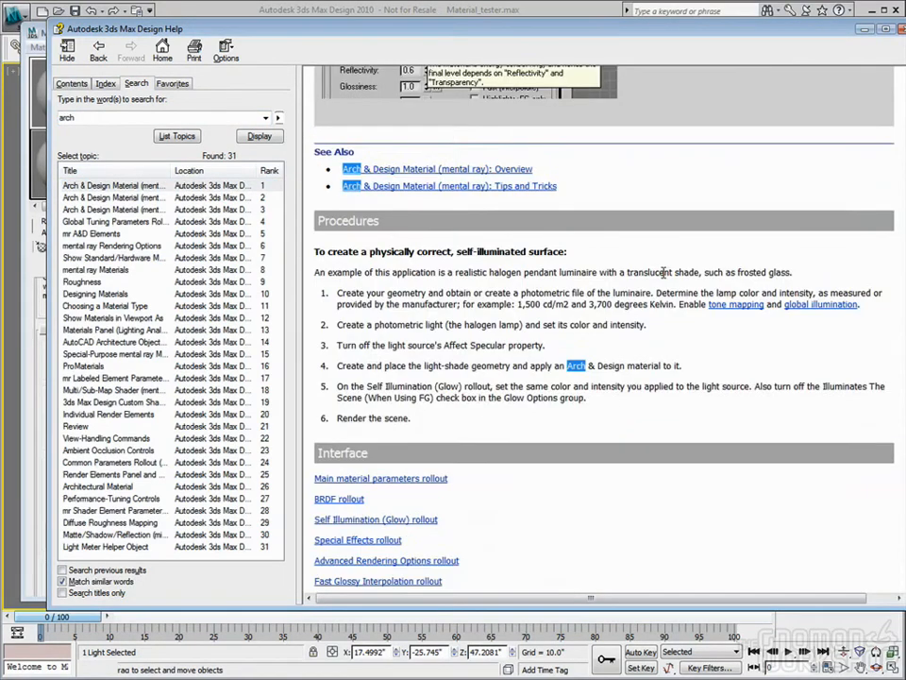
pyautogui.scroll(-10, 664, 279)
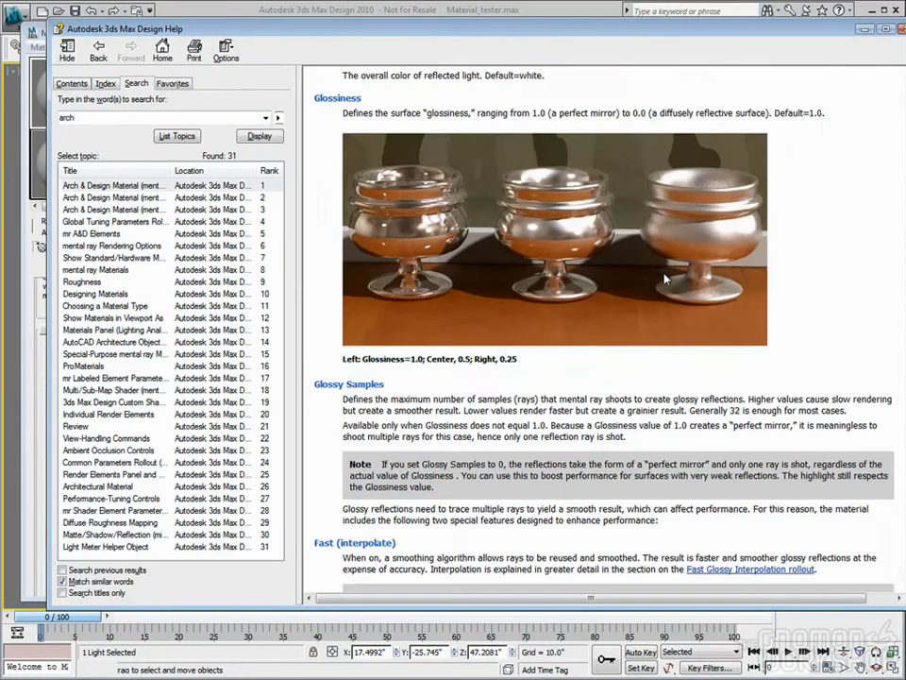
pyautogui.moveTo(905, 97)
pyautogui.mouseDown()
pyautogui.moveTo(819, 98)
pyautogui.moveTo(892, 95)
pyautogui.mouseUp()
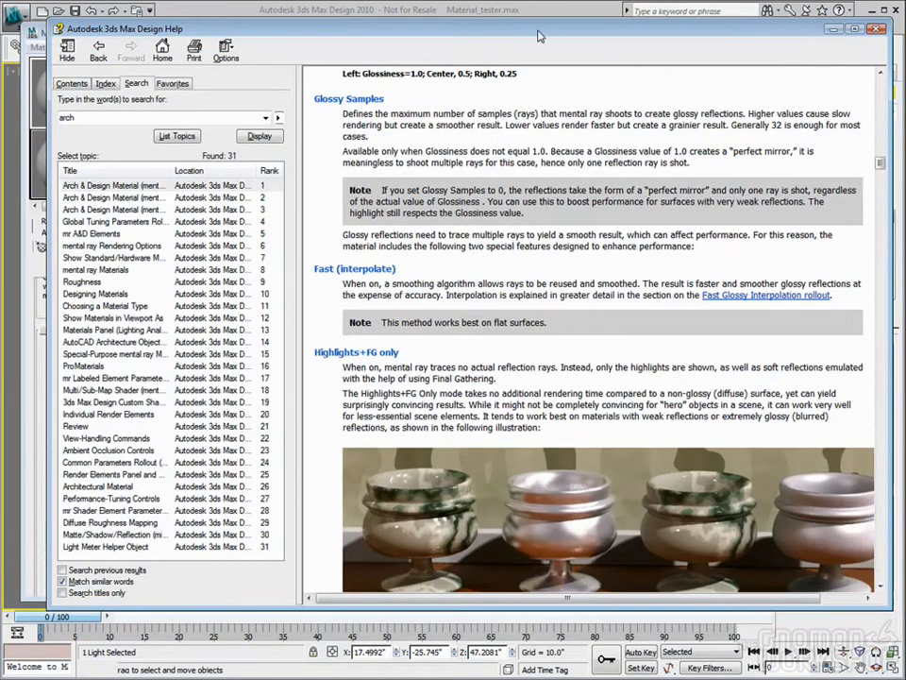
pyautogui.moveTo(407, 26); pyautogui.dragTo(390, 27)
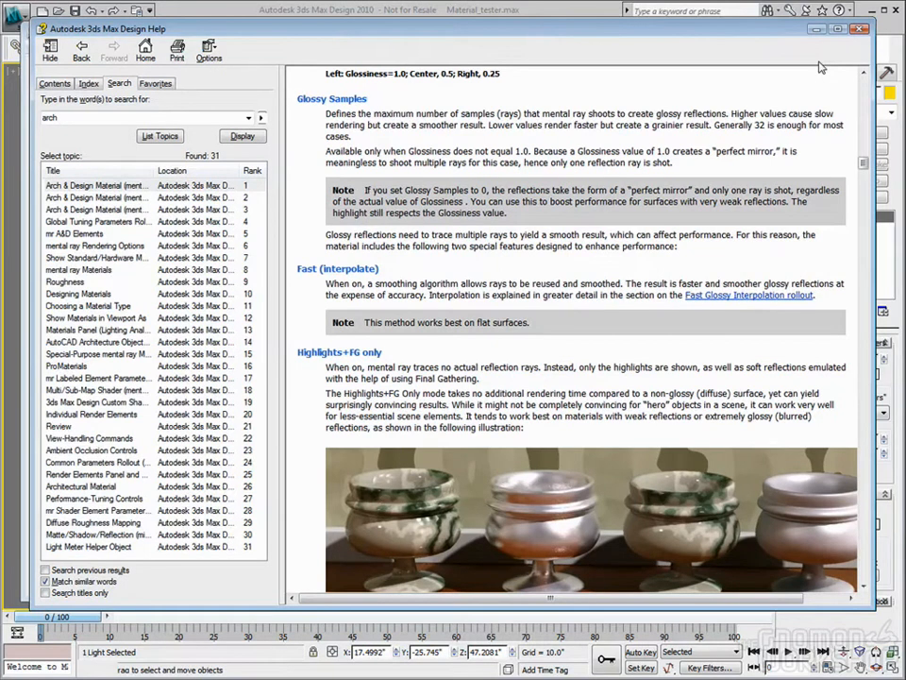
pyautogui.click(859, 29)
# Switch to the 3ds Max Design 2010 help folder in the file browser and open mr.architectural.shaders.pdf.
pyautogui.moveTo(903, 181); pyautogui.dragTo(418, 58)
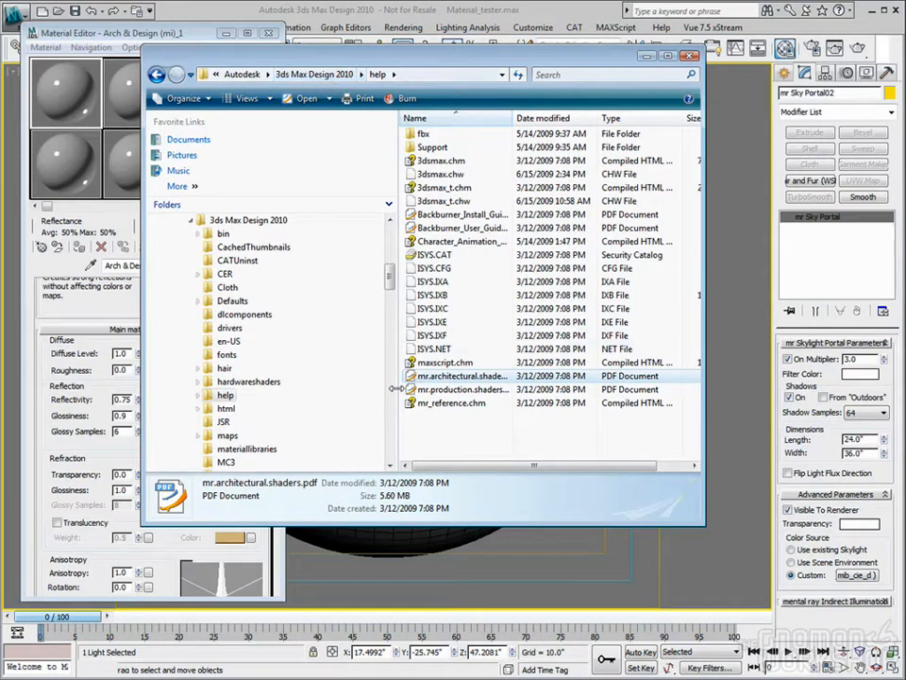
pyautogui.moveTo(512, 118); pyautogui.dragTo(534, 118)
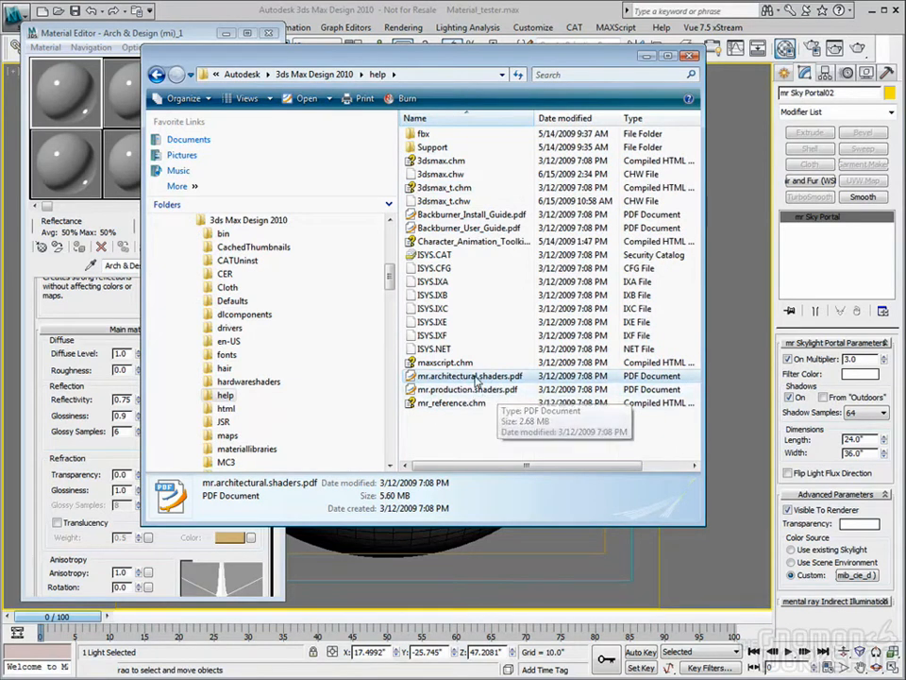
pyautogui.doubleClick(472, 376)
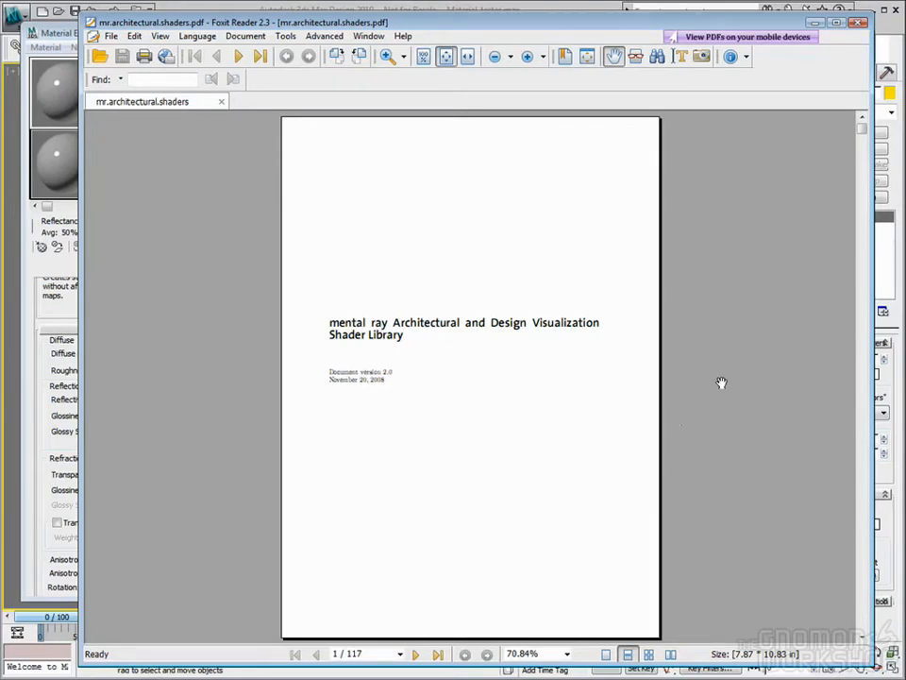
# Examine the shader library PDF's material parameter pages on refractive caustics, back-face culling, glossy interpolation and bump mapping.
pyautogui.scroll(-5, 711, 358)
pyautogui.scroll(-5, 720, 426)
pyautogui.moveTo(860, 134); pyautogui.dragTo(862, 296)
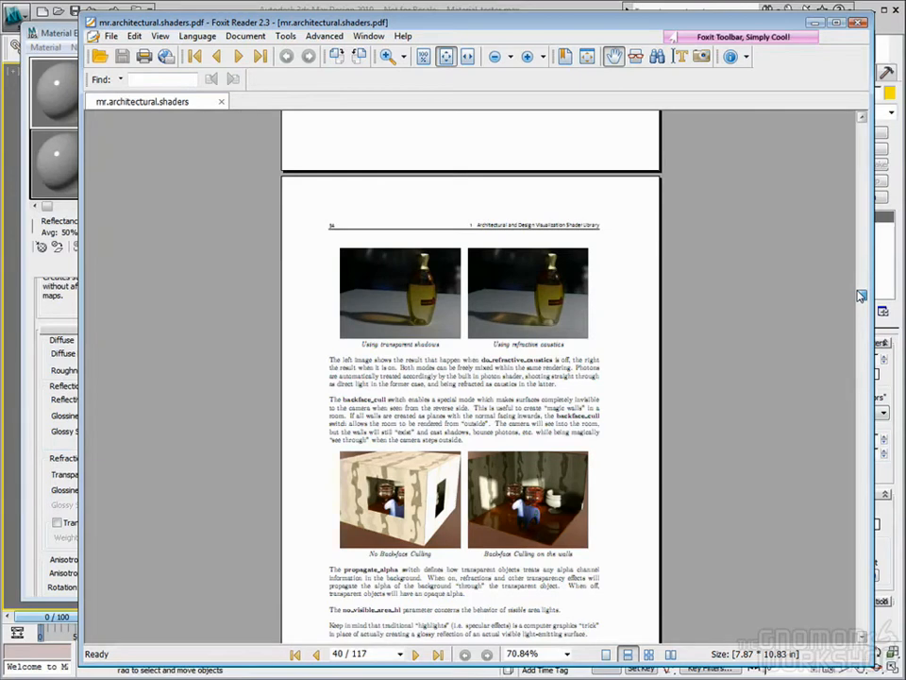
pyautogui.moveTo(859, 293); pyautogui.dragTo(858, 294)
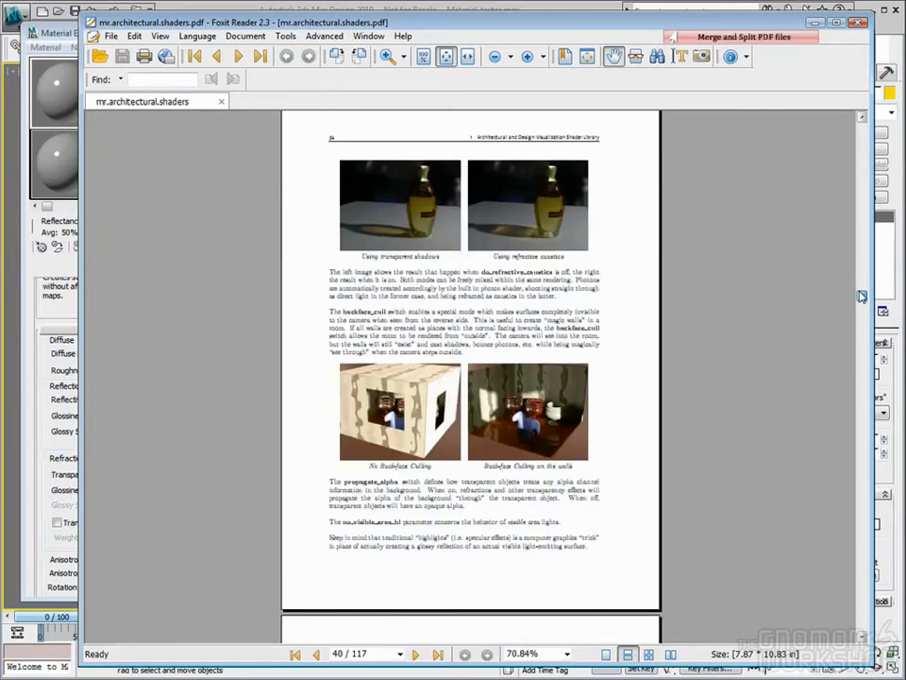
pyautogui.moveTo(861, 297); pyautogui.dragTo(863, 300)
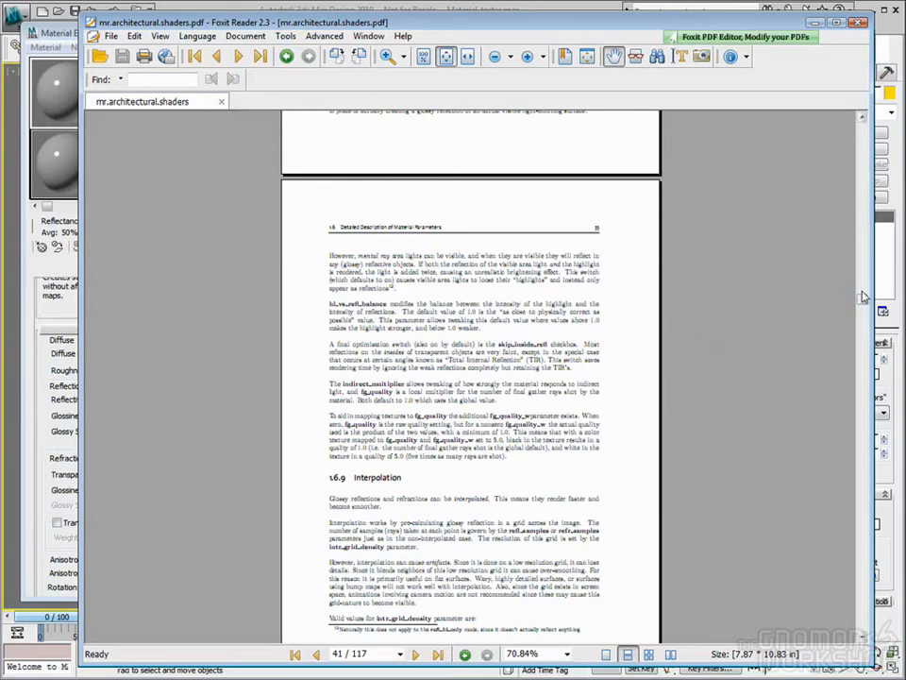
pyautogui.moveTo(865, 302); pyautogui.dragTo(866, 310)
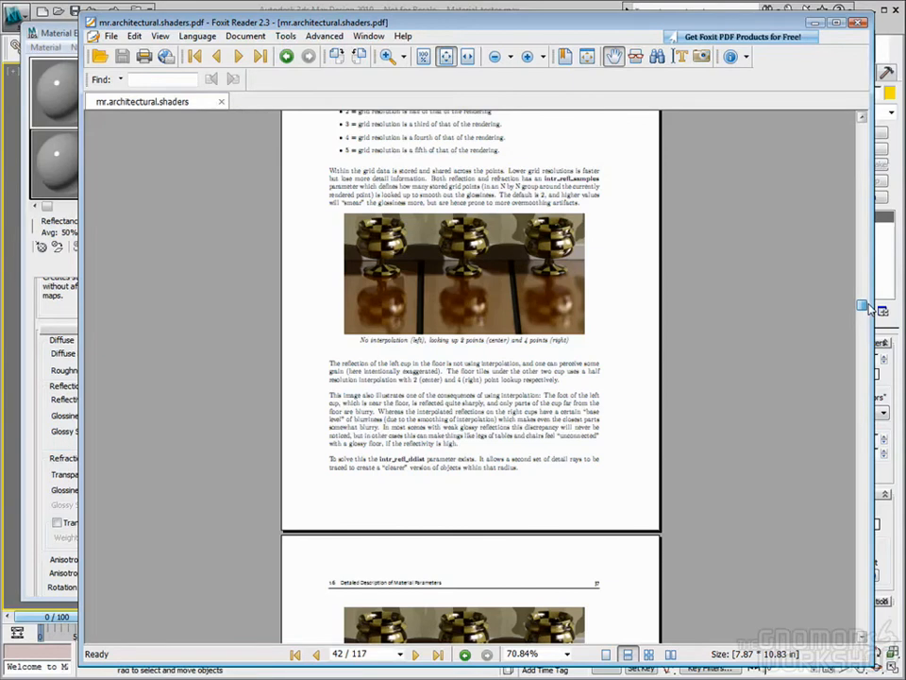
pyautogui.moveTo(867, 308); pyautogui.dragTo(867, 312)
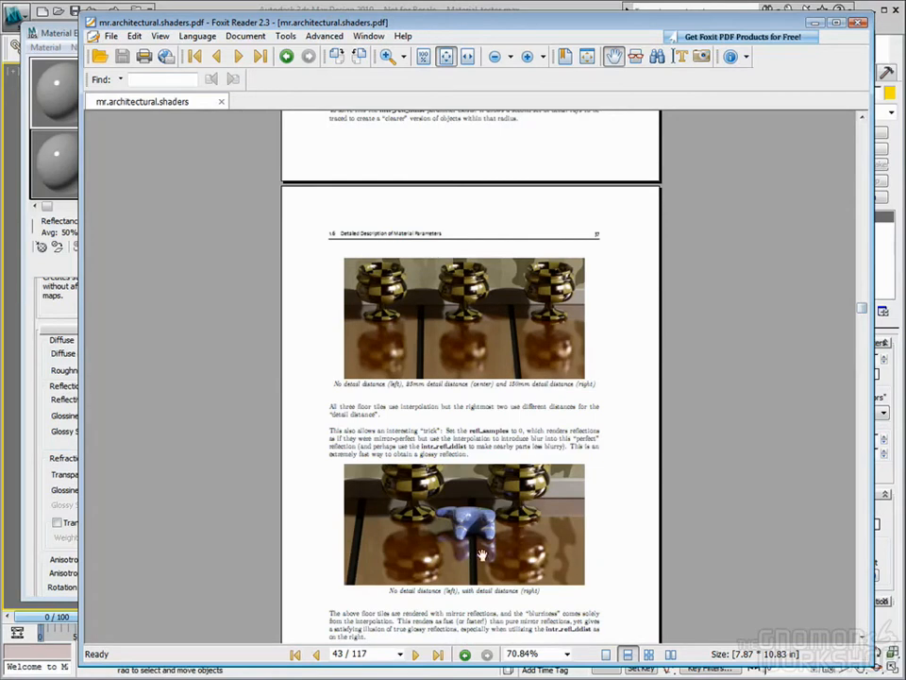
pyautogui.scroll(-15, 708, 473)
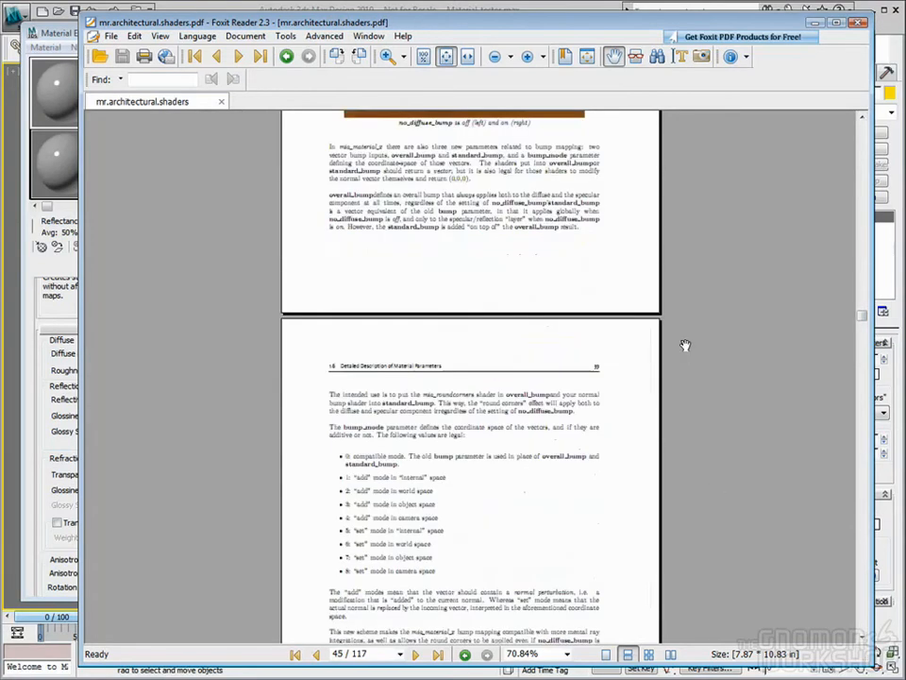
# Review the PDF's Tips and Tricks pages on water, liquids, metals and brushed metals, and close the document.
pyautogui.moveTo(866, 315); pyautogui.dragTo(847, 365)
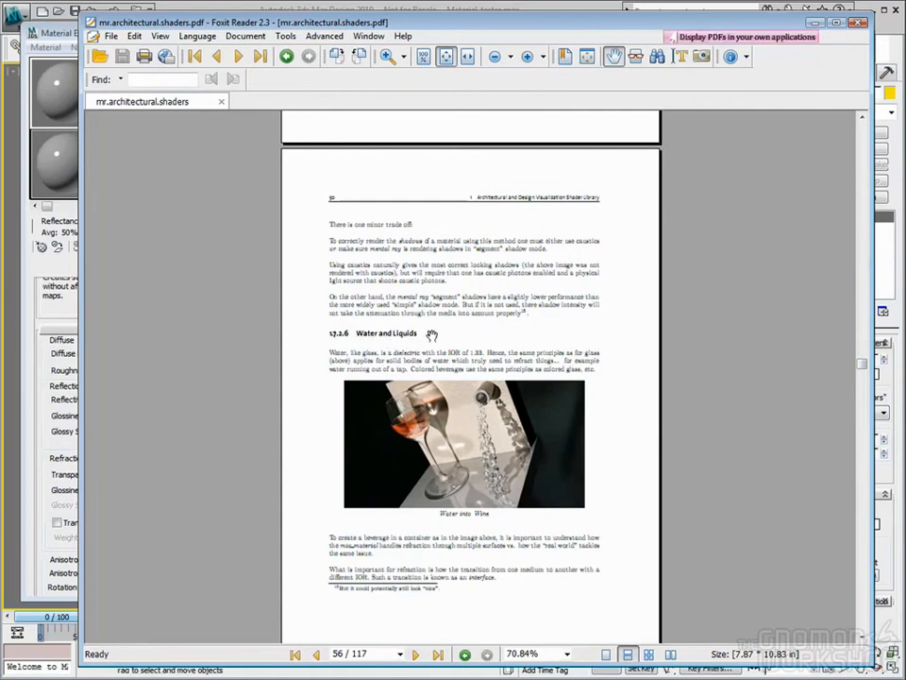
pyautogui.scroll(-10, 703, 373)
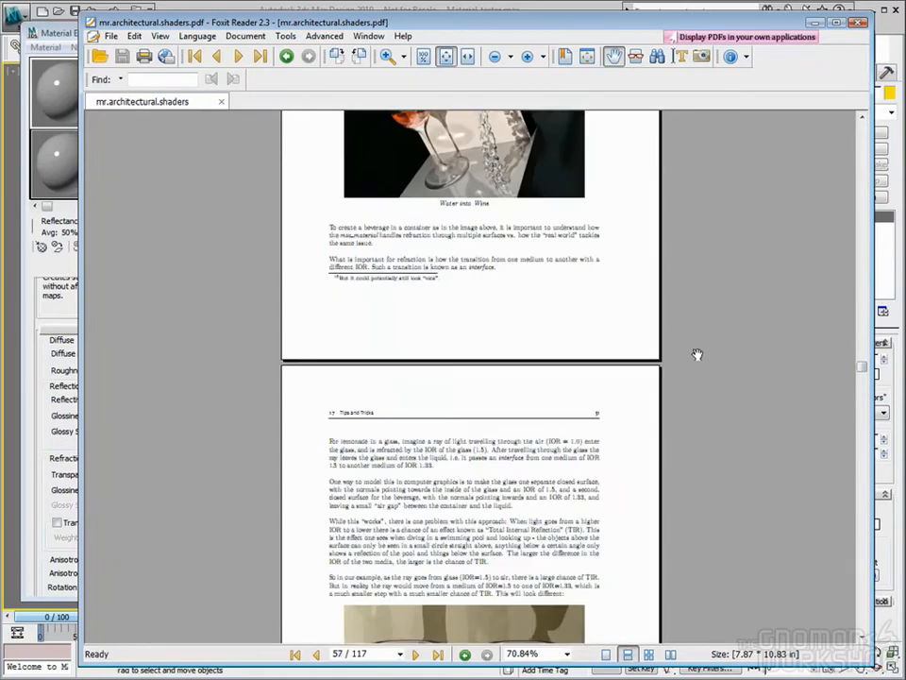
pyautogui.scroll(-5, 696, 355)
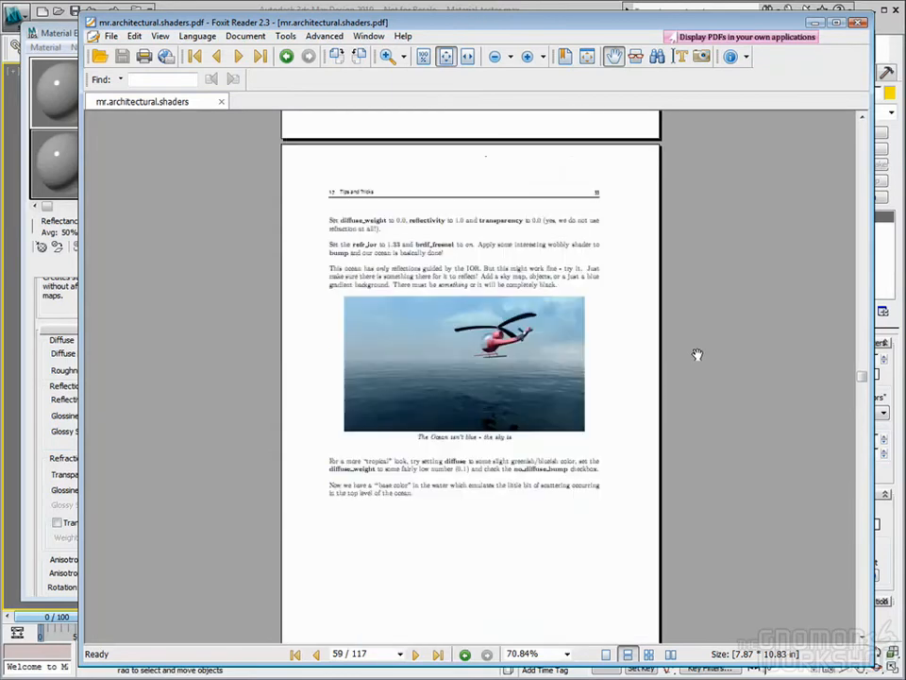
pyautogui.scroll(-10, 557, 429)
pyautogui.scroll(-20, 601, 462)
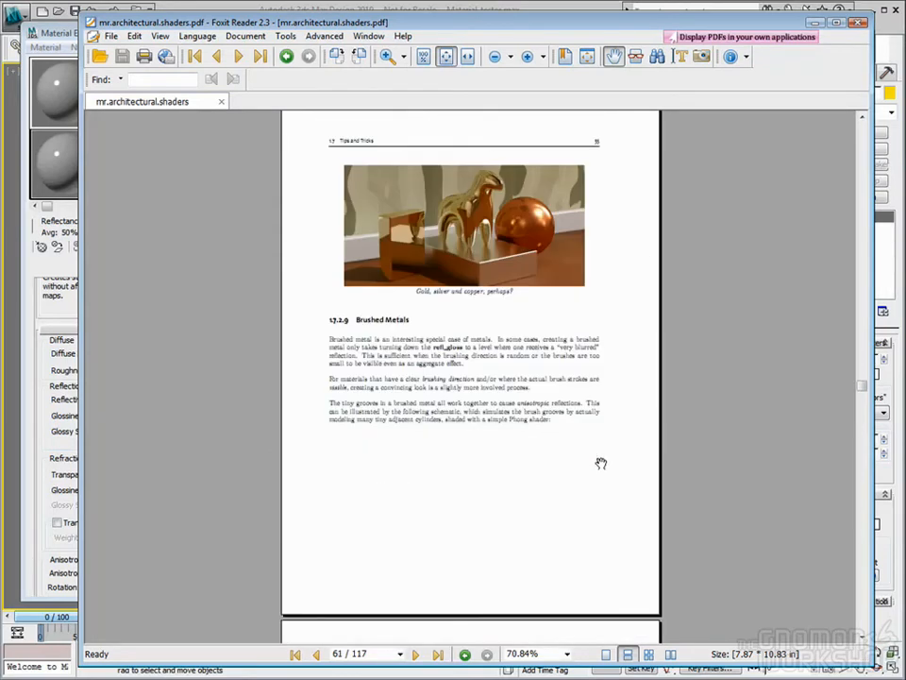
pyautogui.scroll(-5, 611, 460)
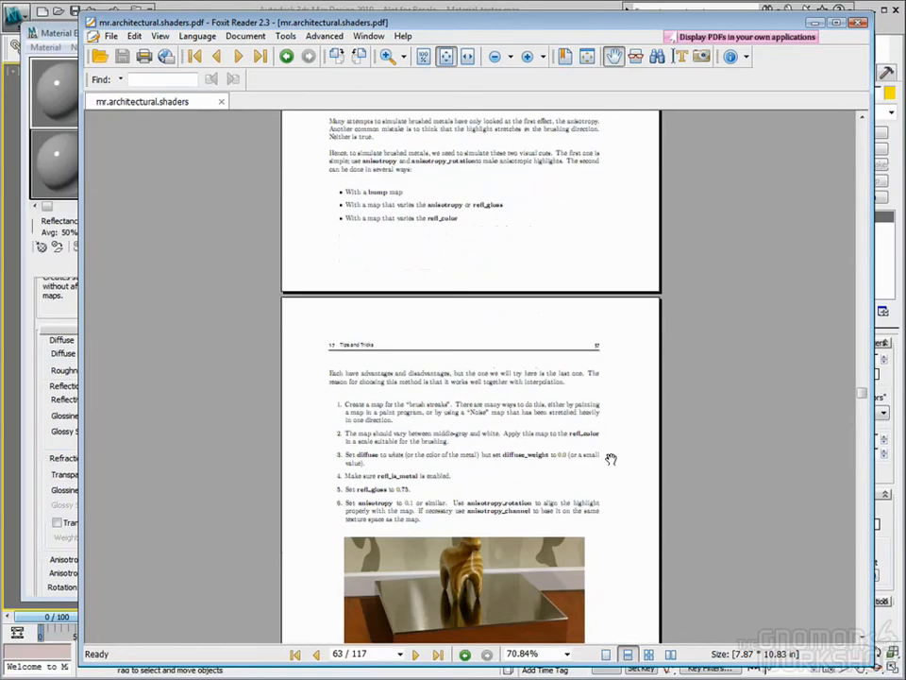
pyautogui.moveTo(861, 389); pyautogui.dragTo(865, 528)
pyautogui.click(859, 22)
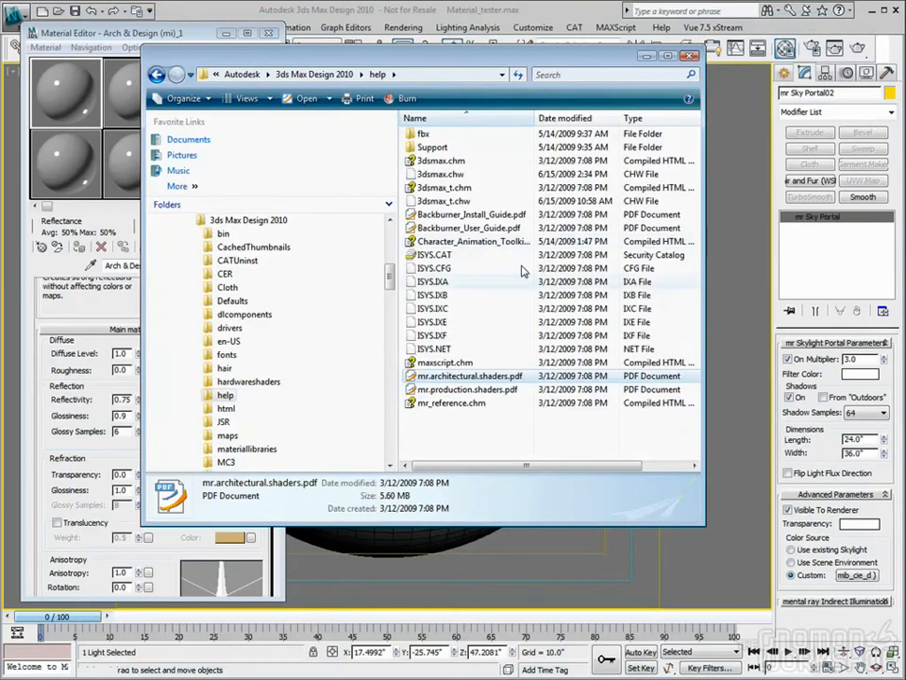
# Open mr.production.shaders.pdf from the help folder, skim to the Ray Type Switching Shaders chapter, and close it.
pyautogui.click(455, 390)
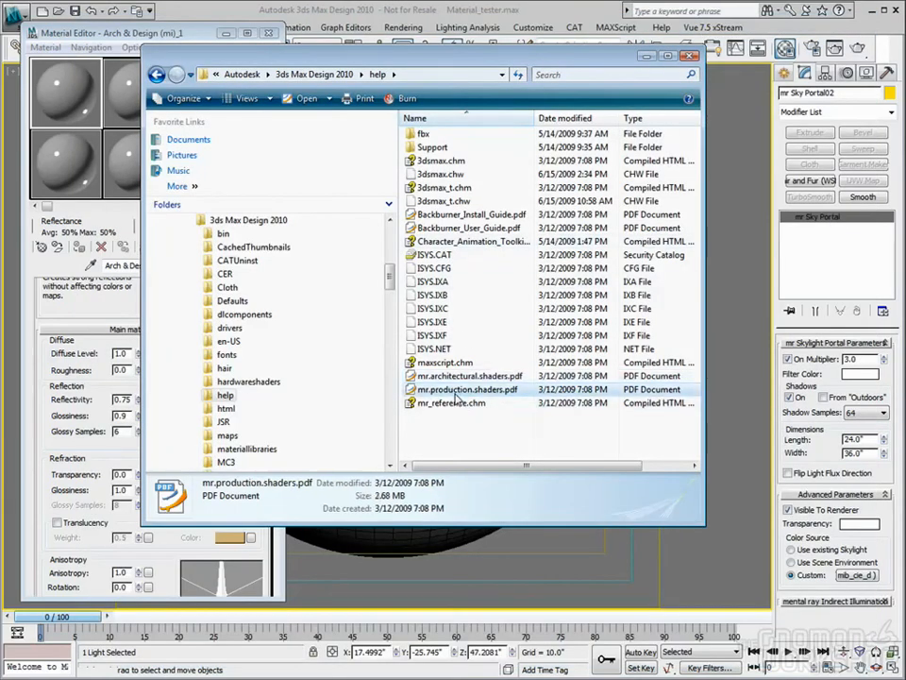
pyautogui.doubleClick(455, 395)
pyautogui.moveTo(864, 156); pyautogui.dragTo(864, 315)
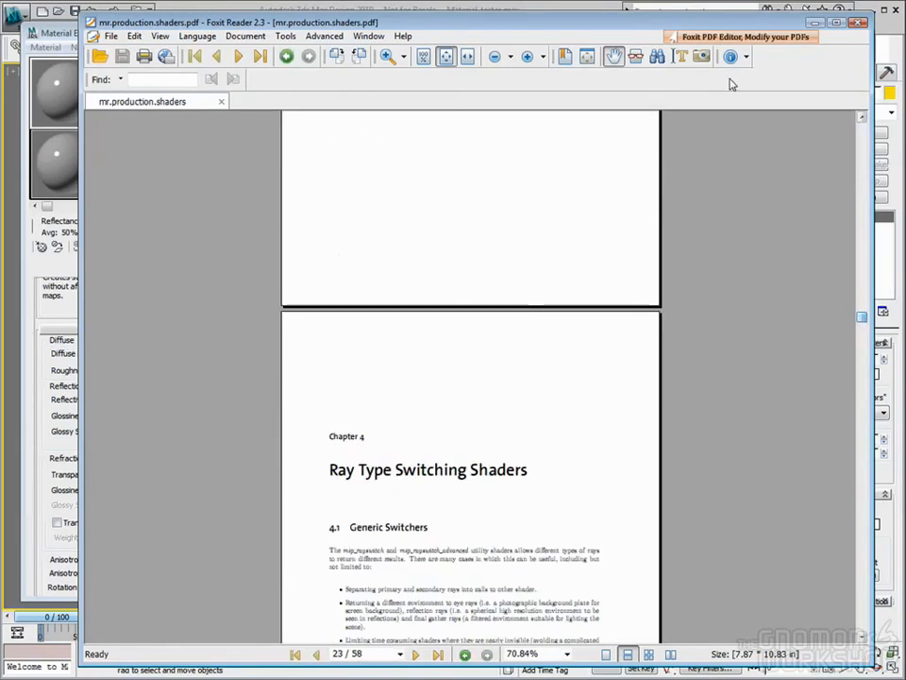
pyautogui.click(860, 23)
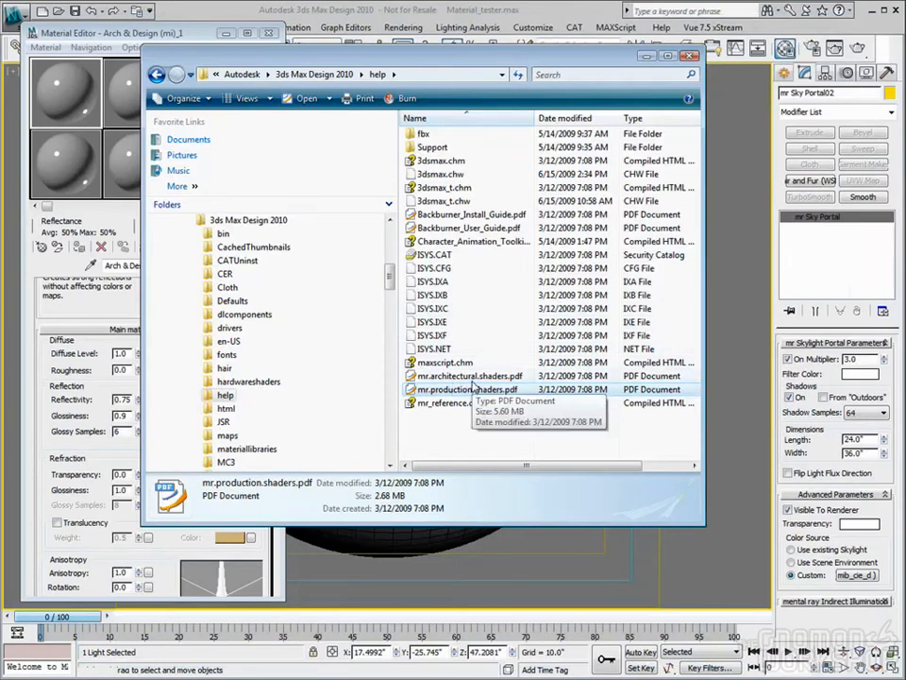
# Switch back to 3ds Max and review the Arch & Design material's main parameters.
pyautogui.hotkey('alt', 'Tab')
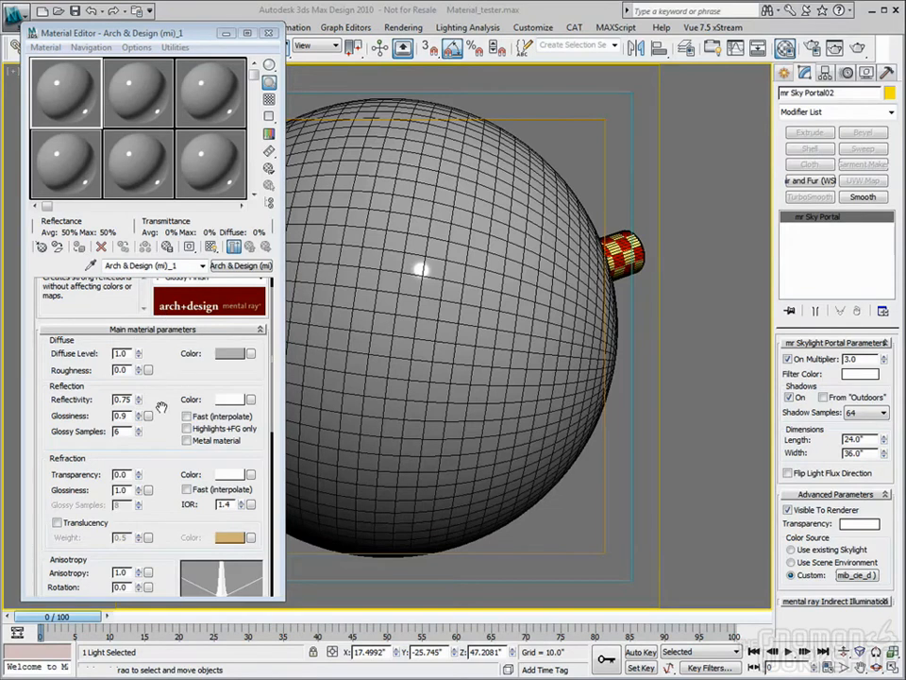
pyautogui.scroll(-2, 164, 381)
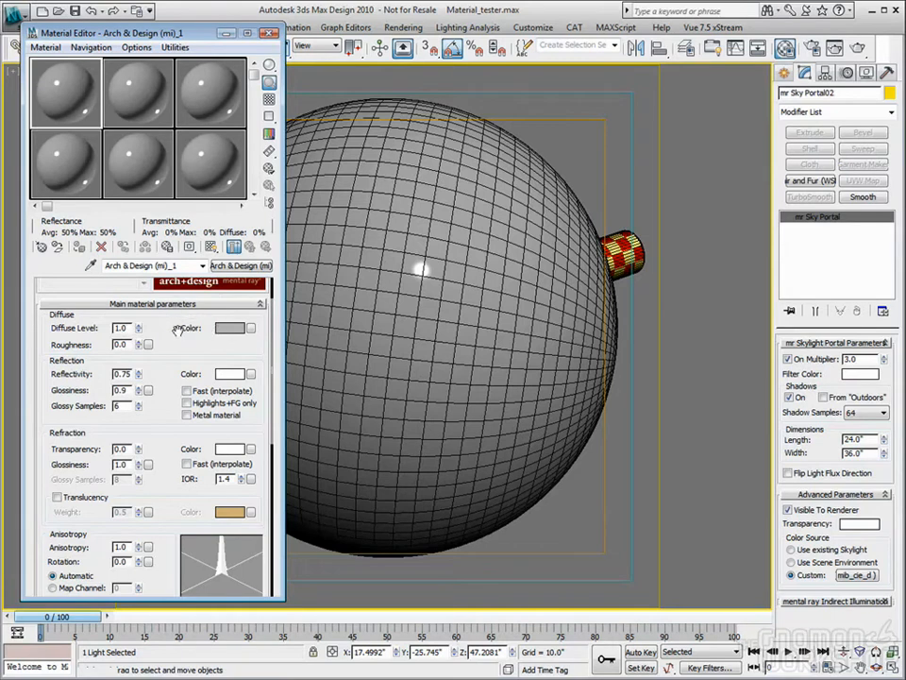
pyautogui.click(252, 328)
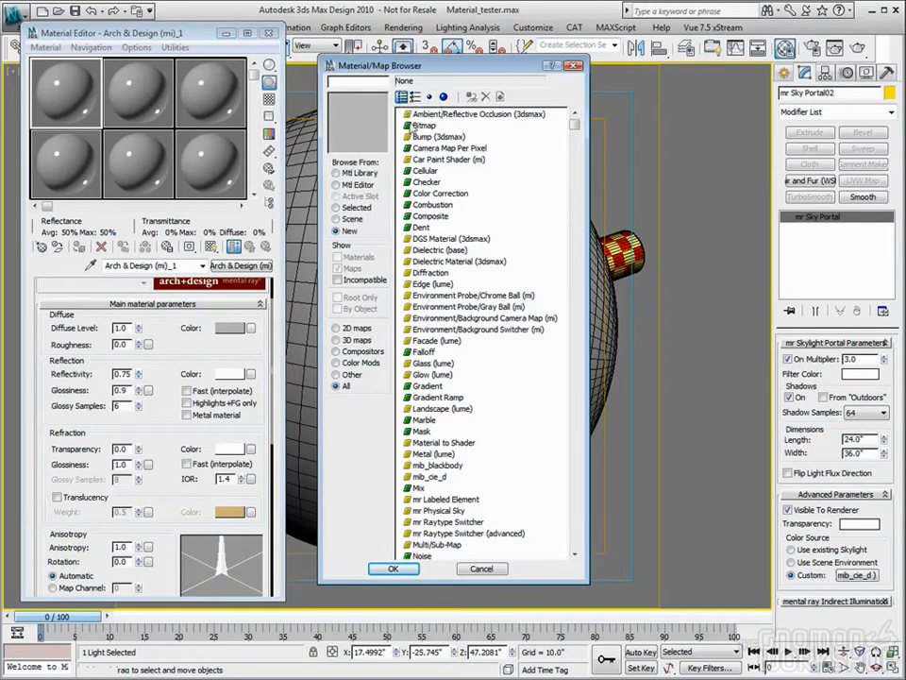
pyautogui.doubleClick(423, 126)
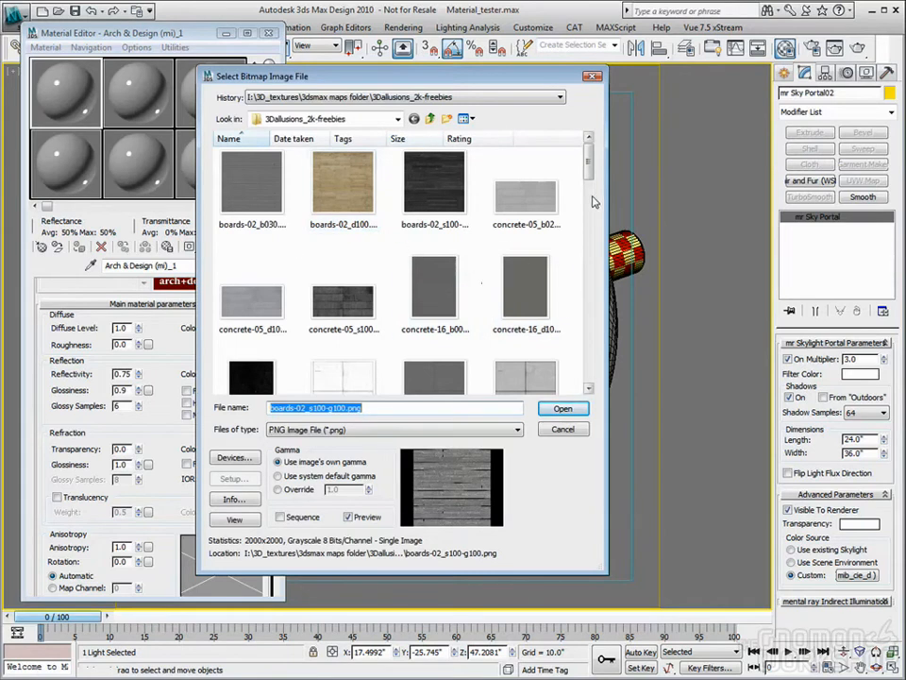
pyautogui.moveTo(589, 179); pyautogui.dragTo(611, 147)
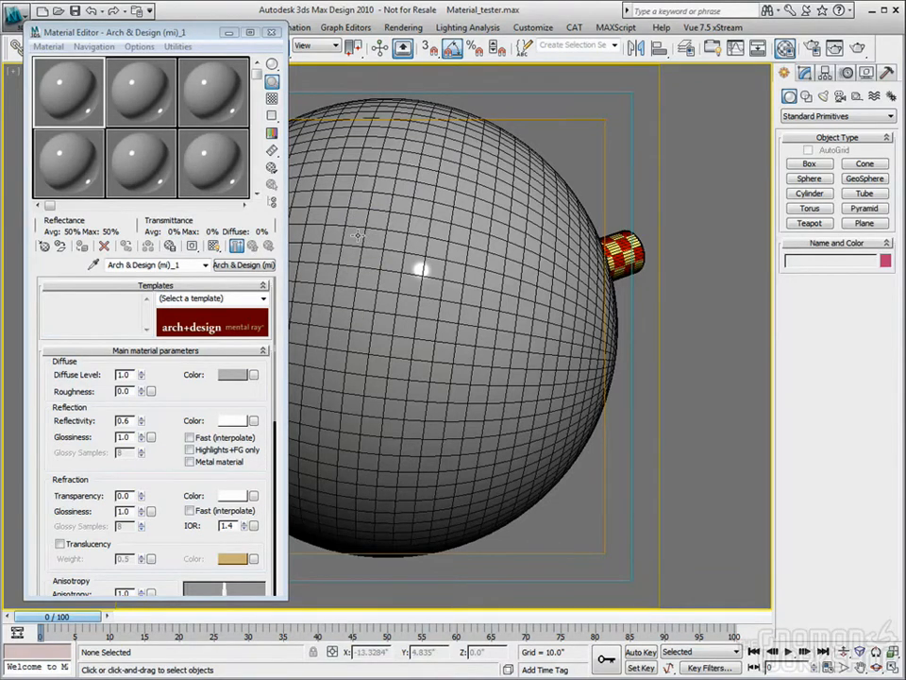
# Load boards-02_d100.png as the bitmap for the diffuse color, reduce its blur to the minimum and return to the parent material.
pyautogui.click(253, 375)
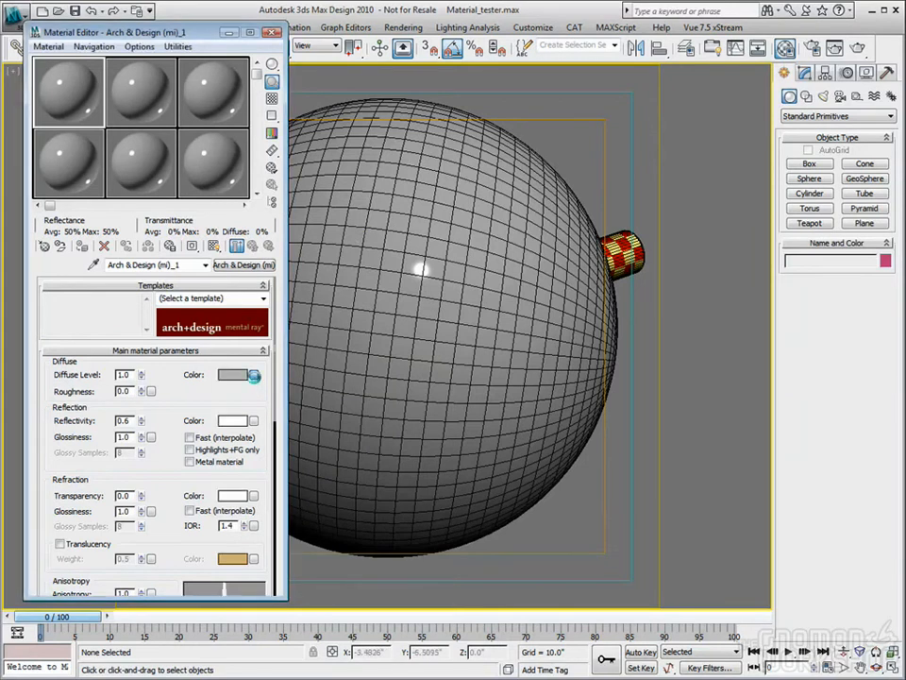
pyautogui.click(422, 125)
pyautogui.doubleClick(422, 125)
pyautogui.click(311, 187)
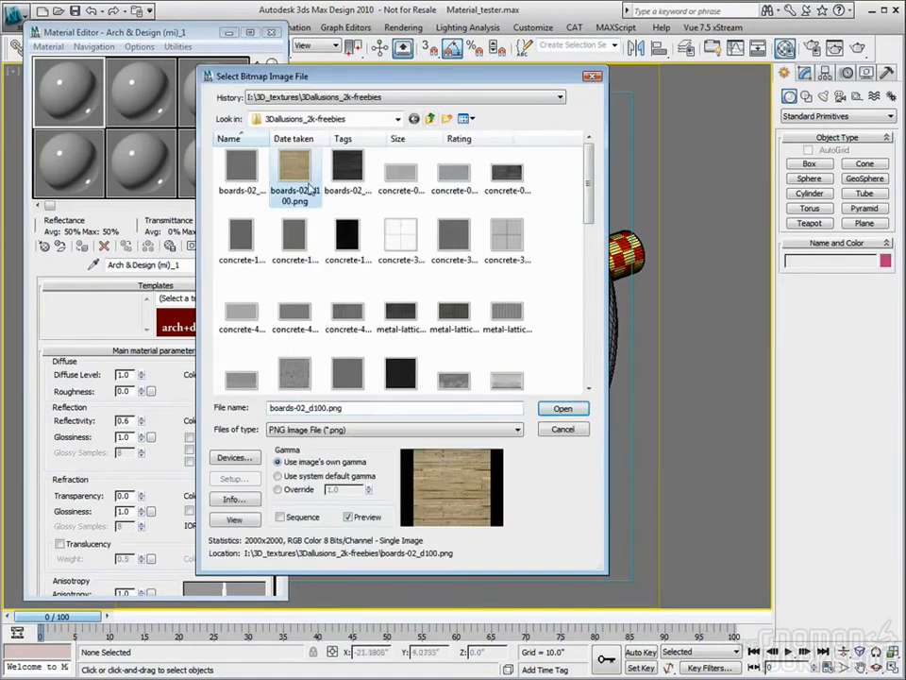
pyautogui.click(566, 410)
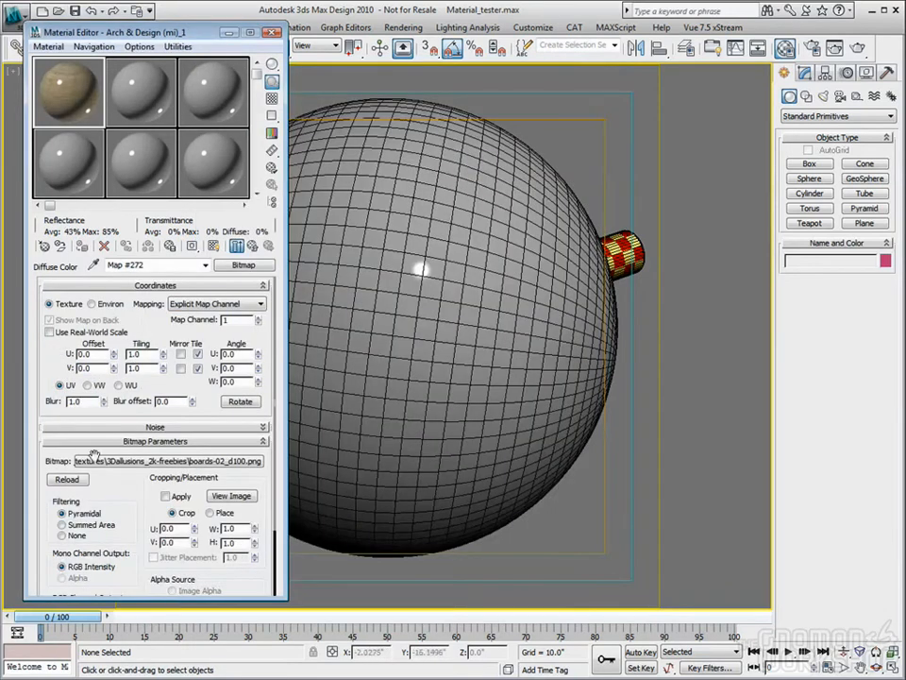
pyautogui.rightClick(102, 404)
pyautogui.click(252, 246)
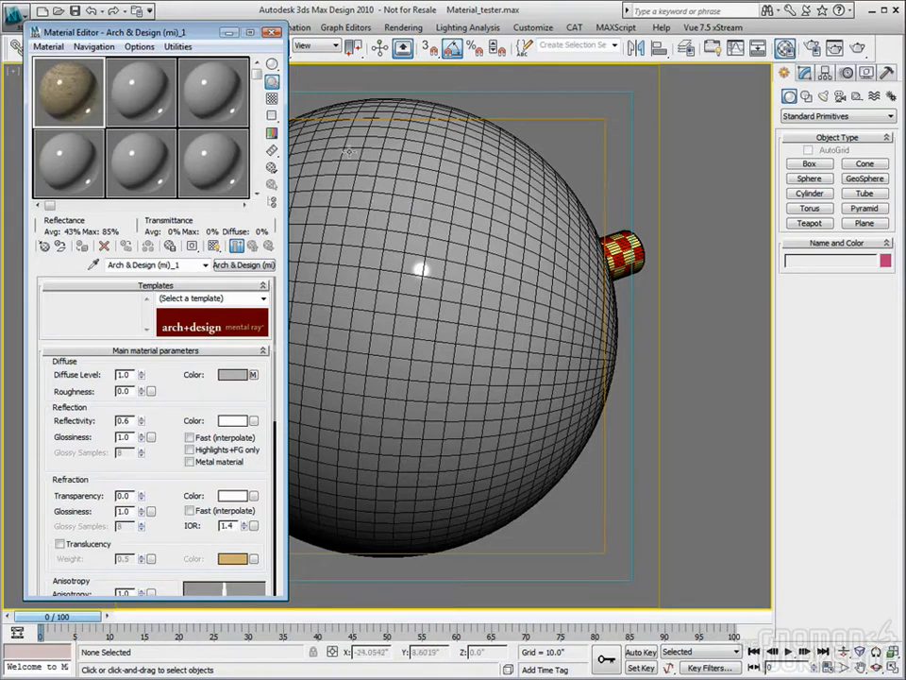
# Assign the wood board material to the large sphere, replacing the existing same-named material, and display its map in the viewport.
pyautogui.moveTo(155, 32); pyautogui.dragTo(145, 63)
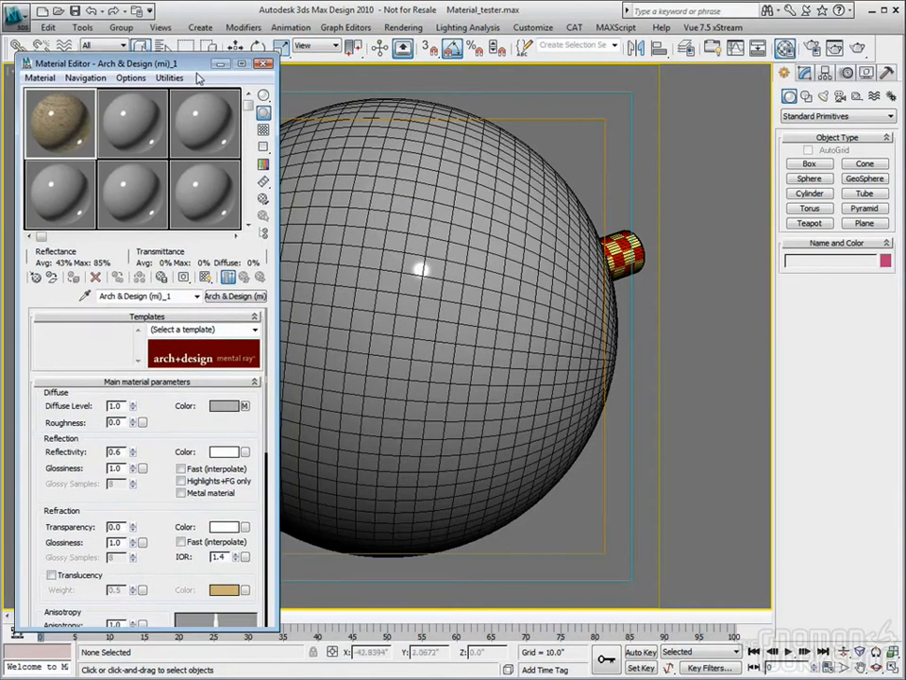
pyautogui.click(402, 135)
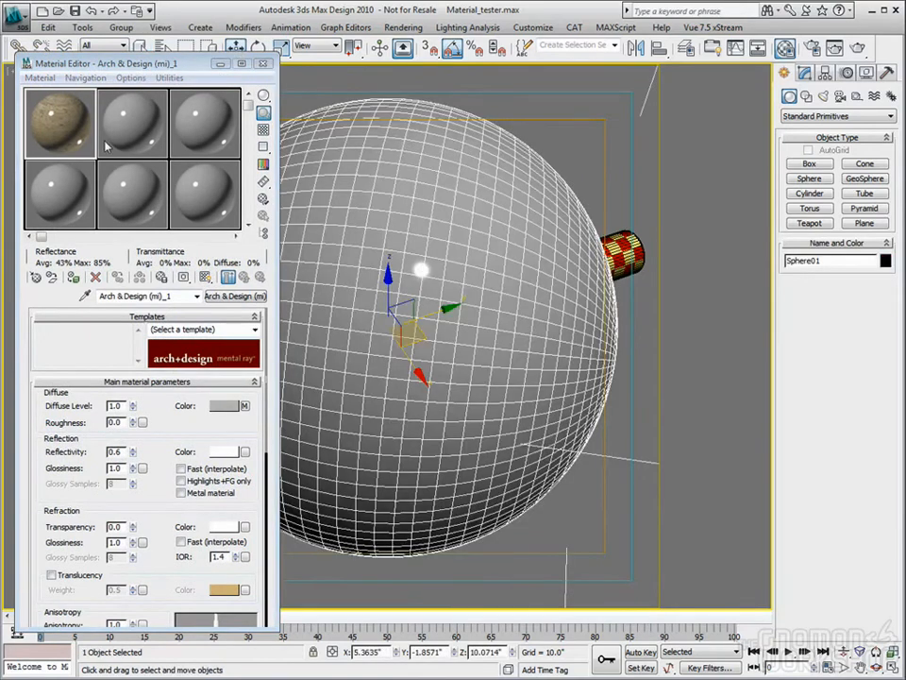
pyautogui.click(73, 280)
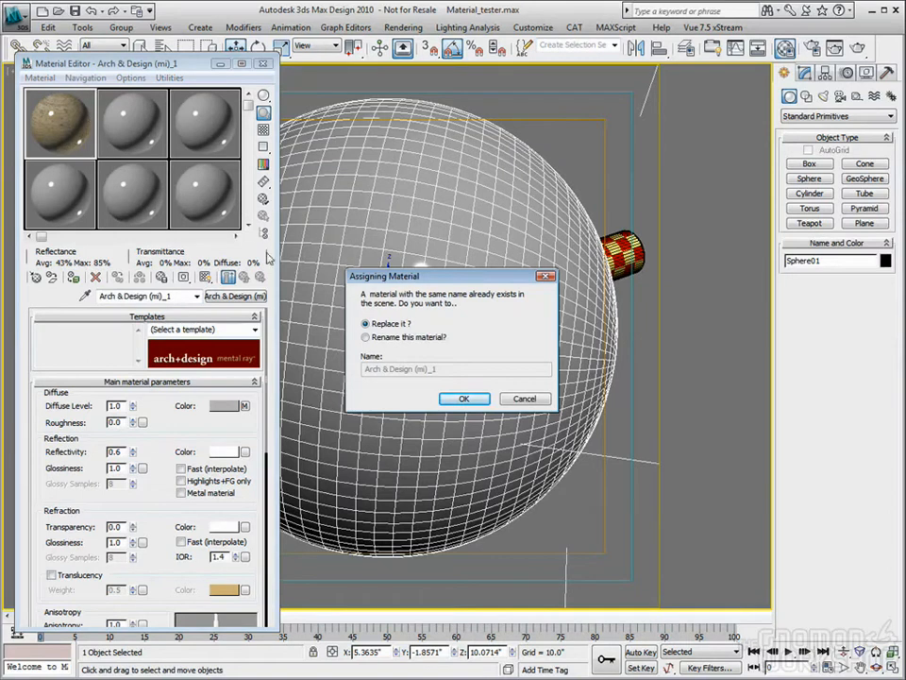
pyautogui.click(462, 399)
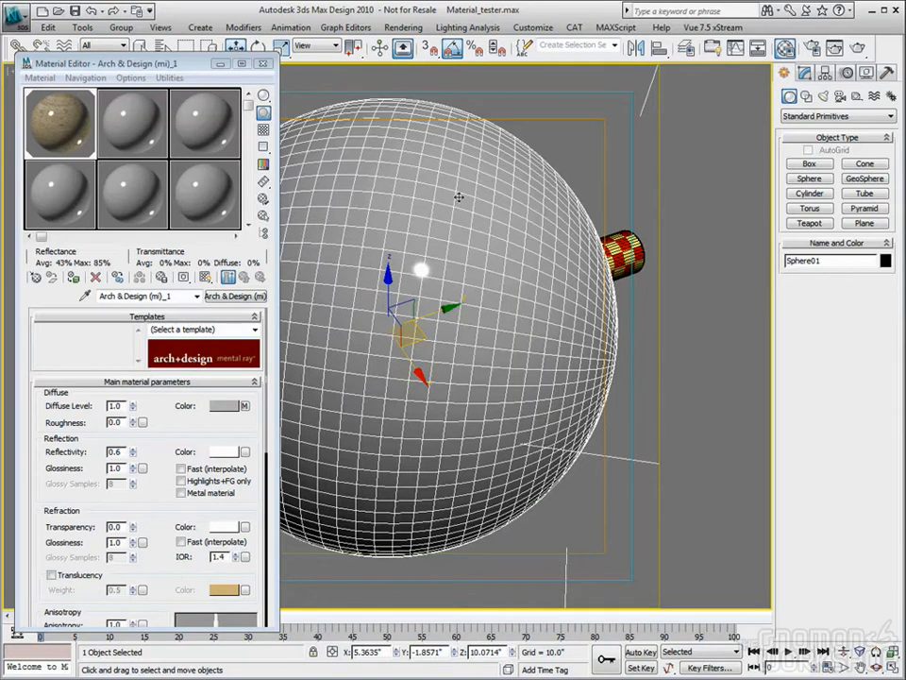
pyautogui.moveTo(173, 62); pyautogui.dragTo(175, 49)
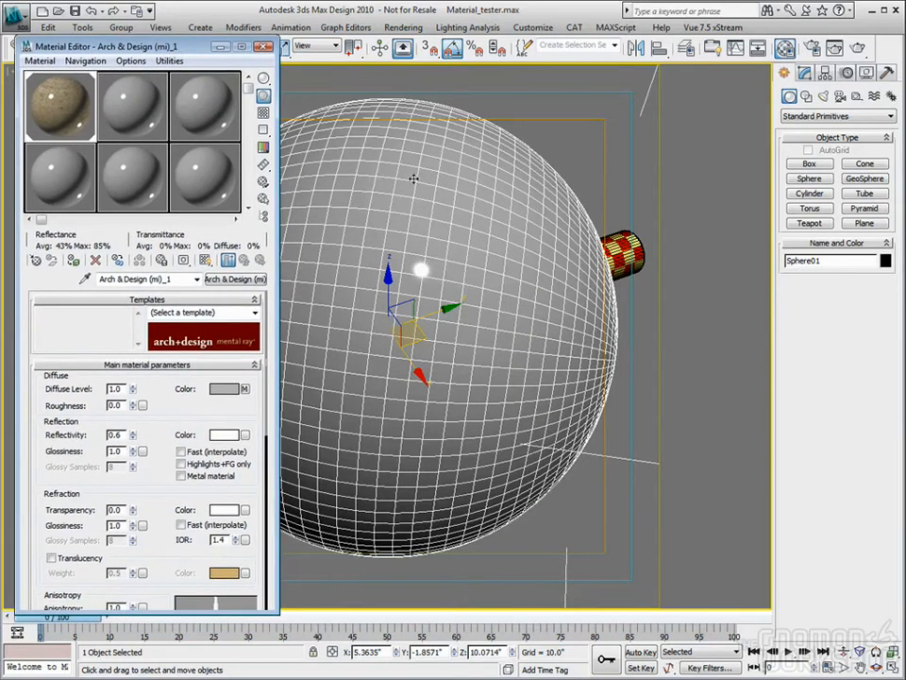
pyautogui.click(205, 263)
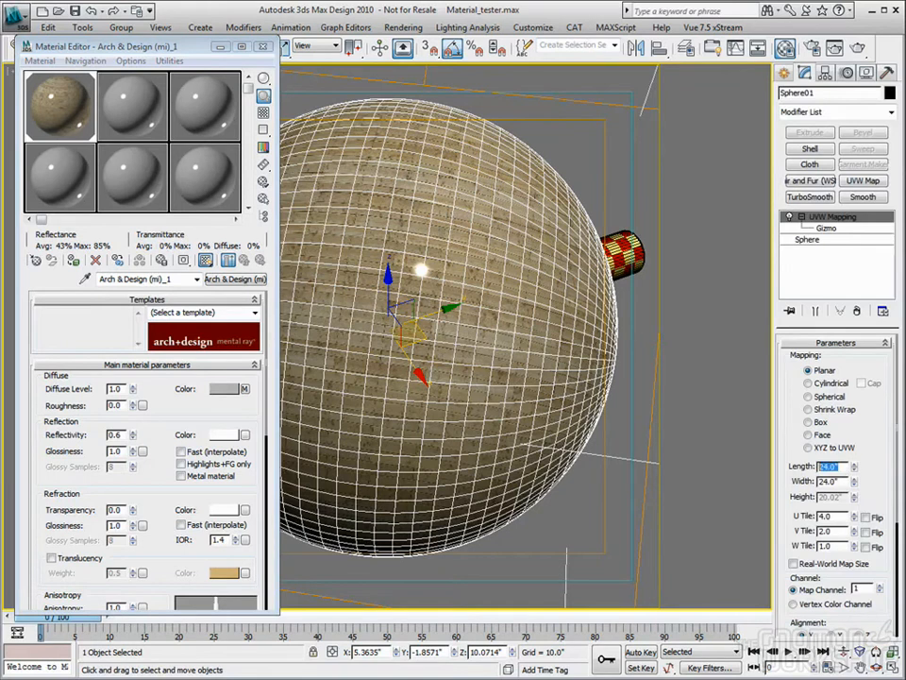
# Set the length and width of the sphere's planar UVW mapping to 60 inches and deselect the sphere.
pyautogui.write('60')
pyautogui.press('Tab')
pyautogui.write('60')
pyautogui.press('Tab')
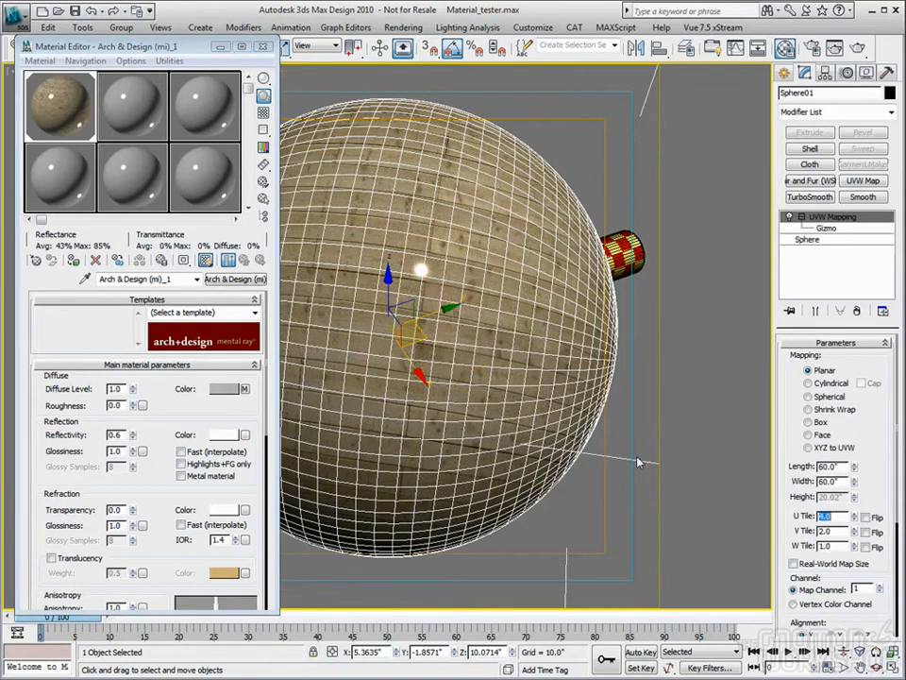
pyautogui.click(578, 141)
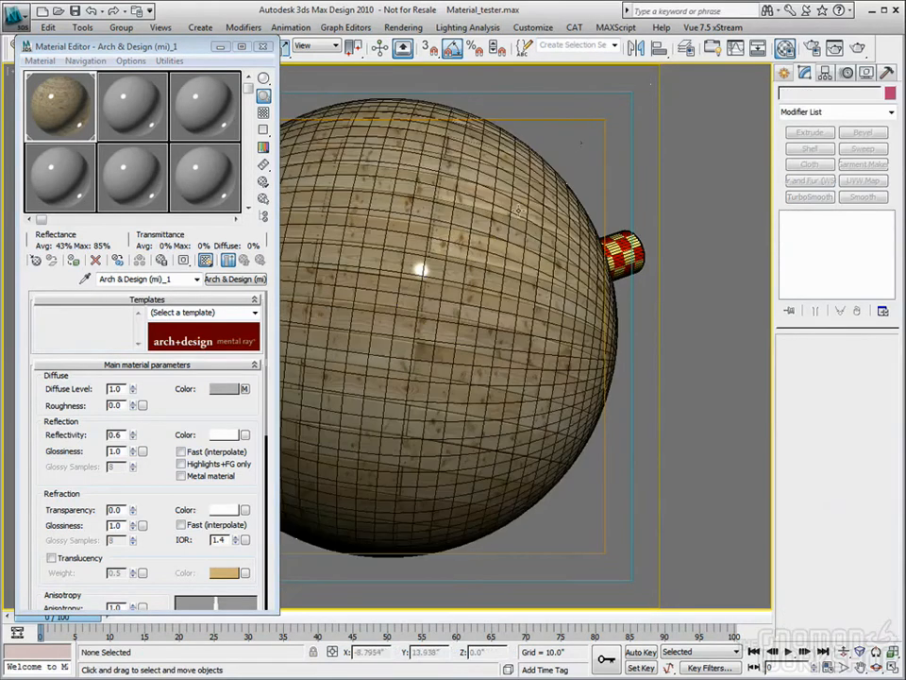
# Turn off the edged faces display in the Camera01 viewport.
pyautogui.moveTo(138, 45); pyautogui.dragTo(134, 111)
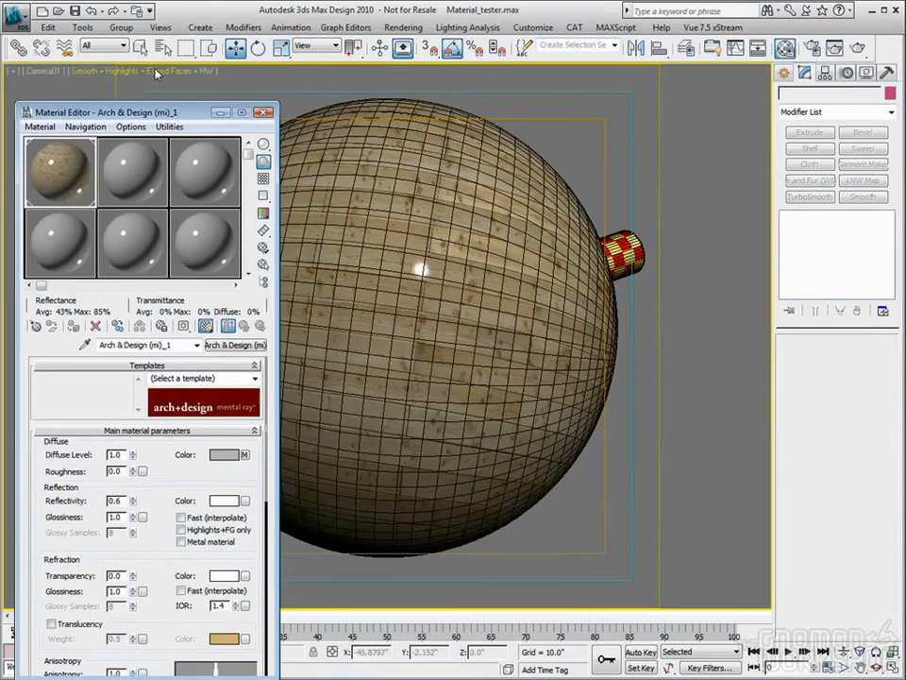
pyautogui.click(156, 71)
pyautogui.click(194, 149)
pyautogui.moveTo(193, 113); pyautogui.dragTo(202, 61)
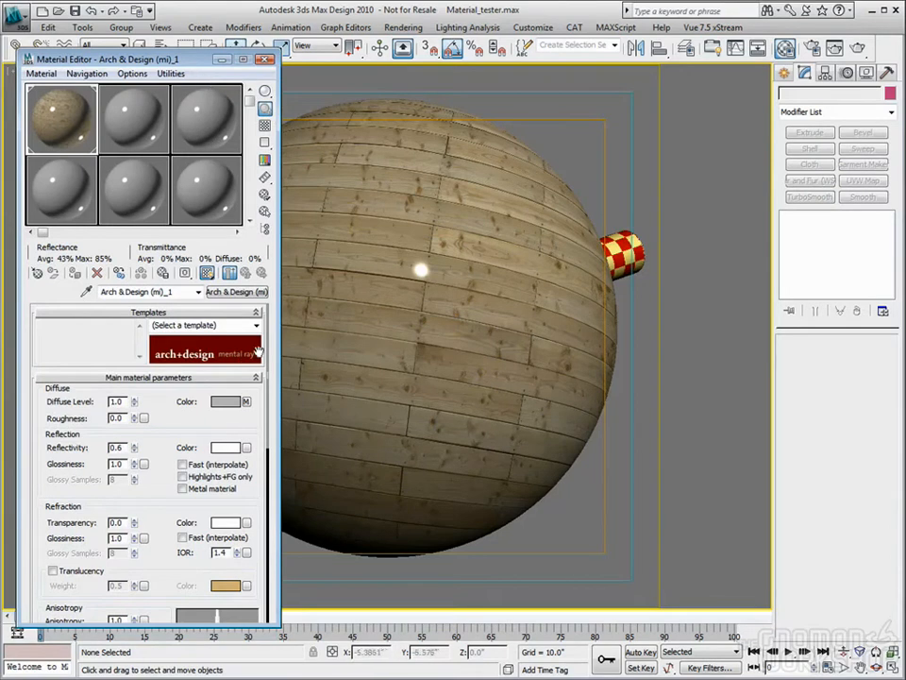
# Load boards-02_s100-g100.png as the bitmap for the reflection color and return to the parent material.
pyautogui.click(246, 449)
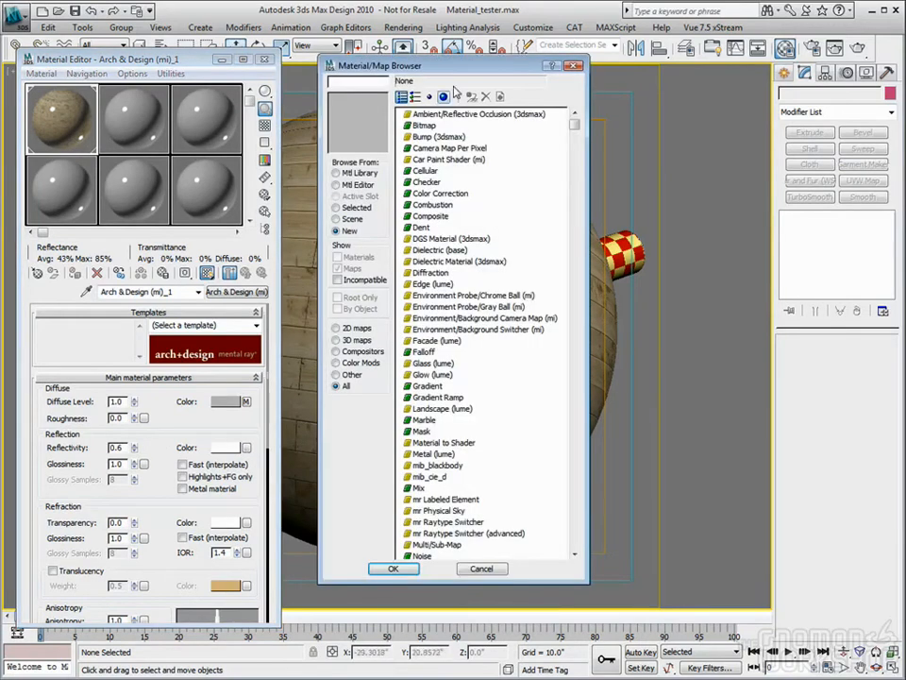
pyautogui.doubleClick(422, 127)
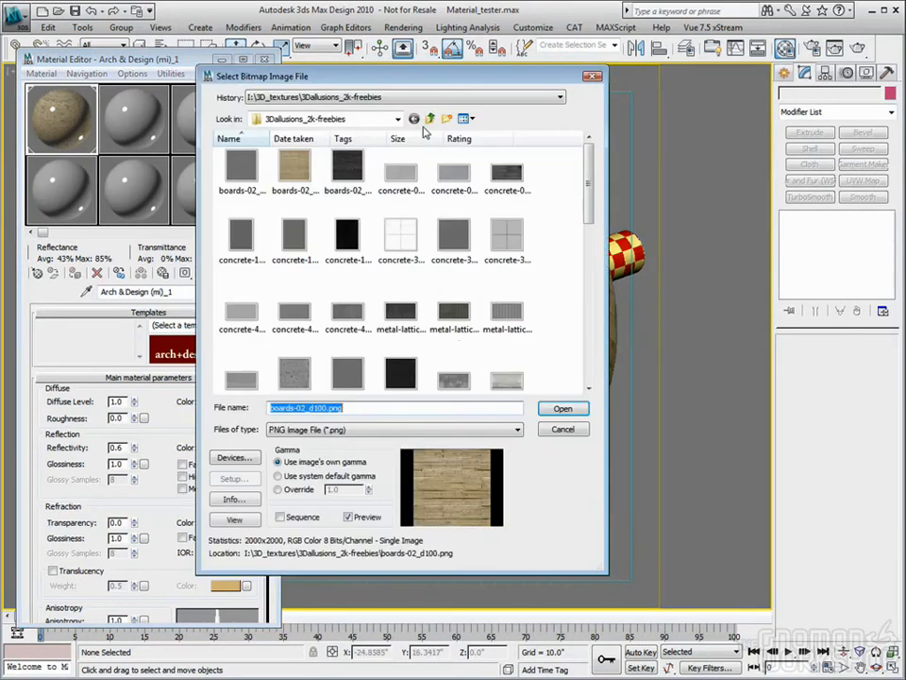
pyautogui.click(341, 177)
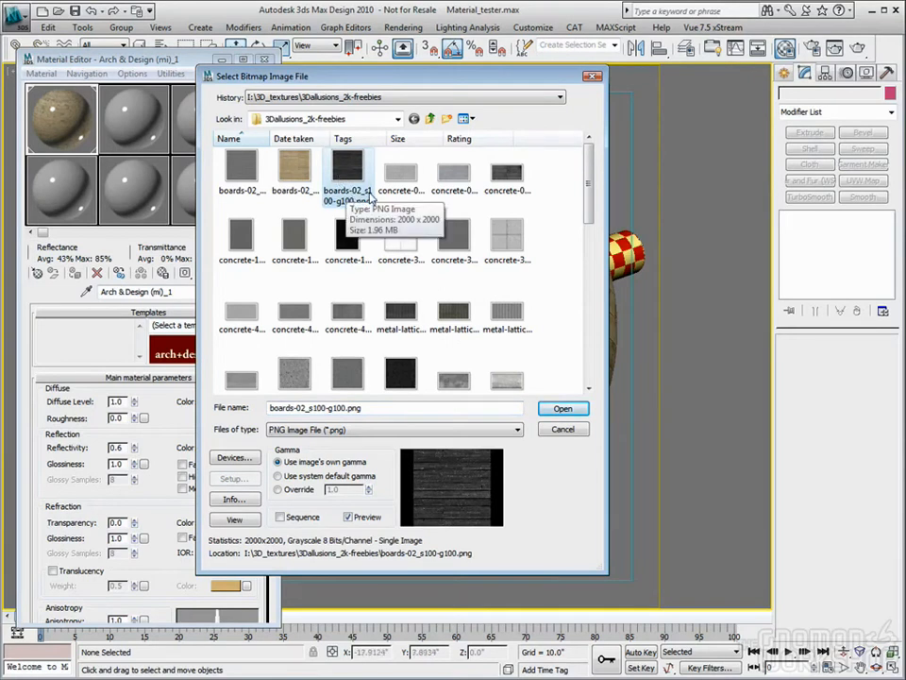
pyautogui.click(560, 409)
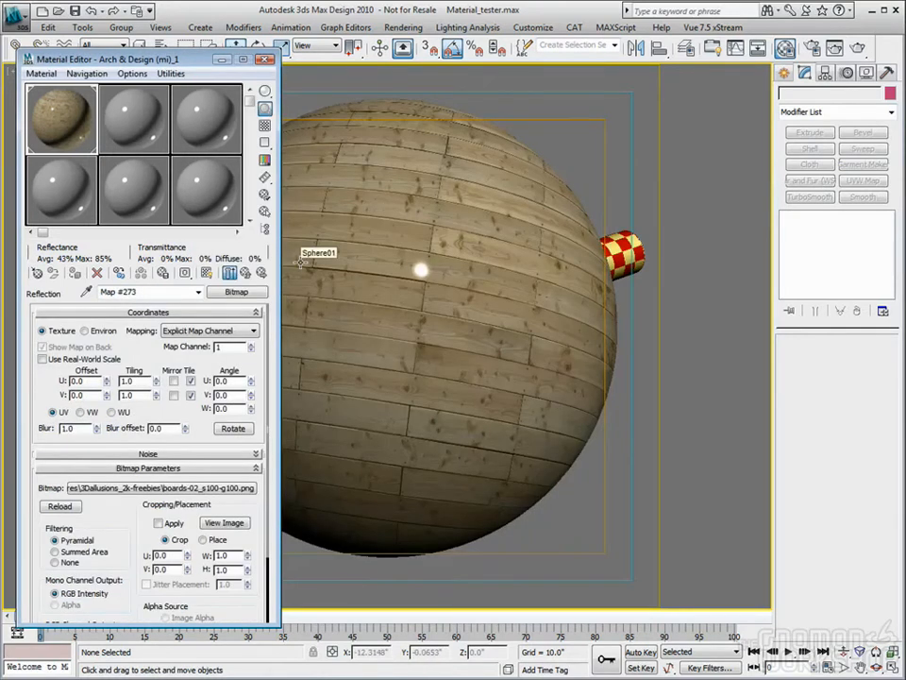
pyautogui.click(245, 273)
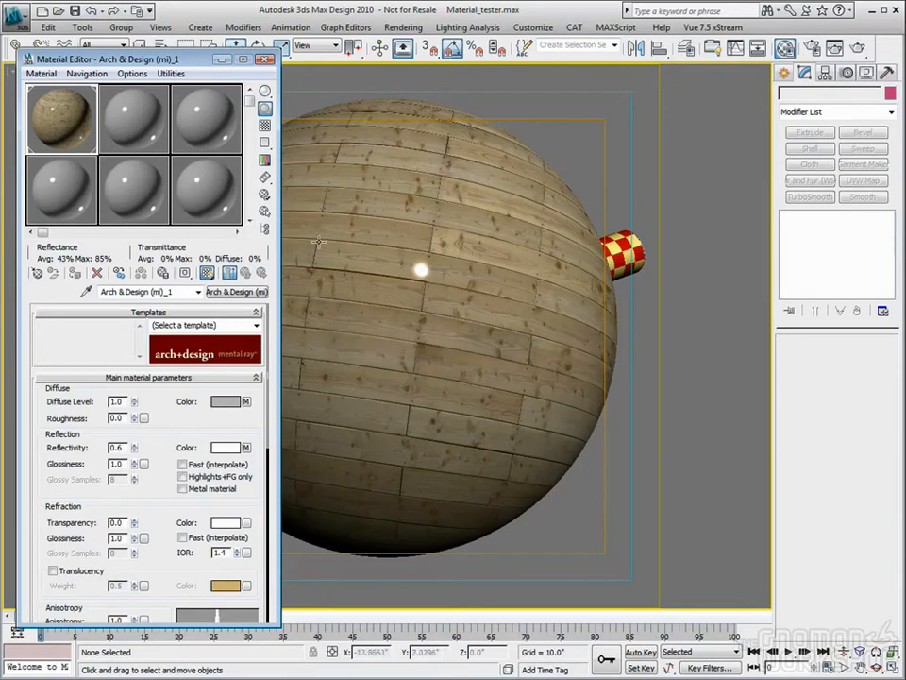
# Copy the reflection color map, remove it from its slot and paste it back.
pyautogui.rightClick(248, 451)
pyautogui.click(267, 473)
pyautogui.rightClick(250, 449)
pyautogui.click(263, 457)
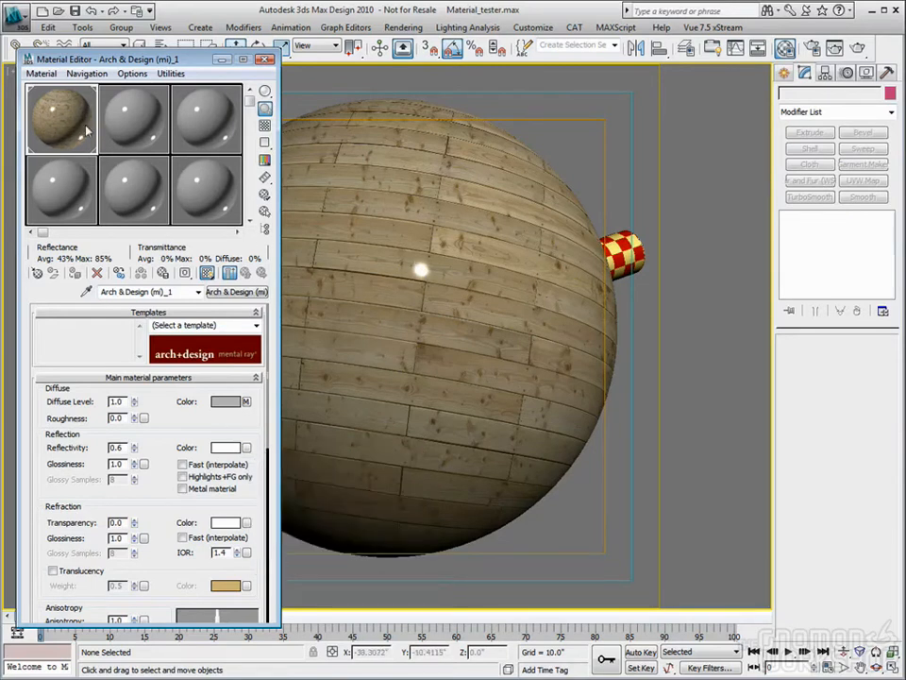
pyautogui.rightClick(246, 449)
pyautogui.click(241, 470)
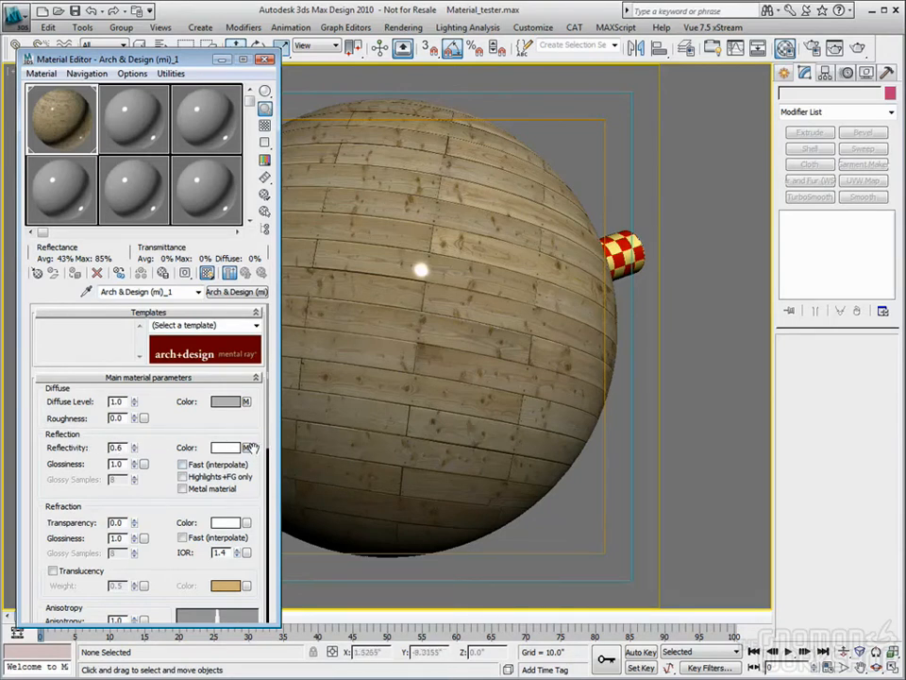
# Try reflectivity values of 0.0, 0.64 and 1.0 with the reflection map, and limit reflections to Highlights+FG only.
pyautogui.rightClick(134, 450)
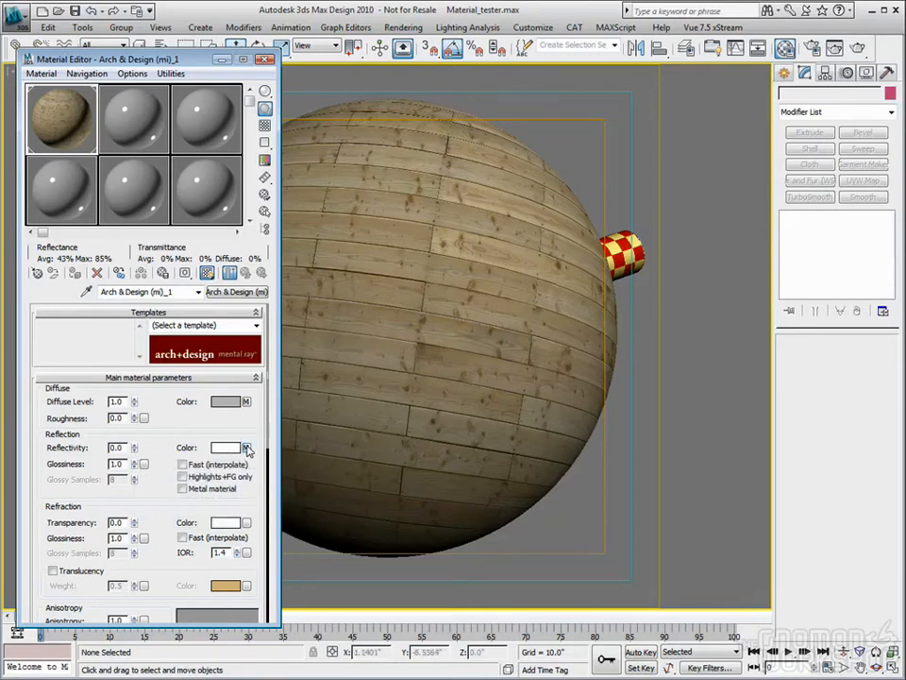
pyautogui.moveTo(134, 445); pyautogui.dragTo(133, 332)
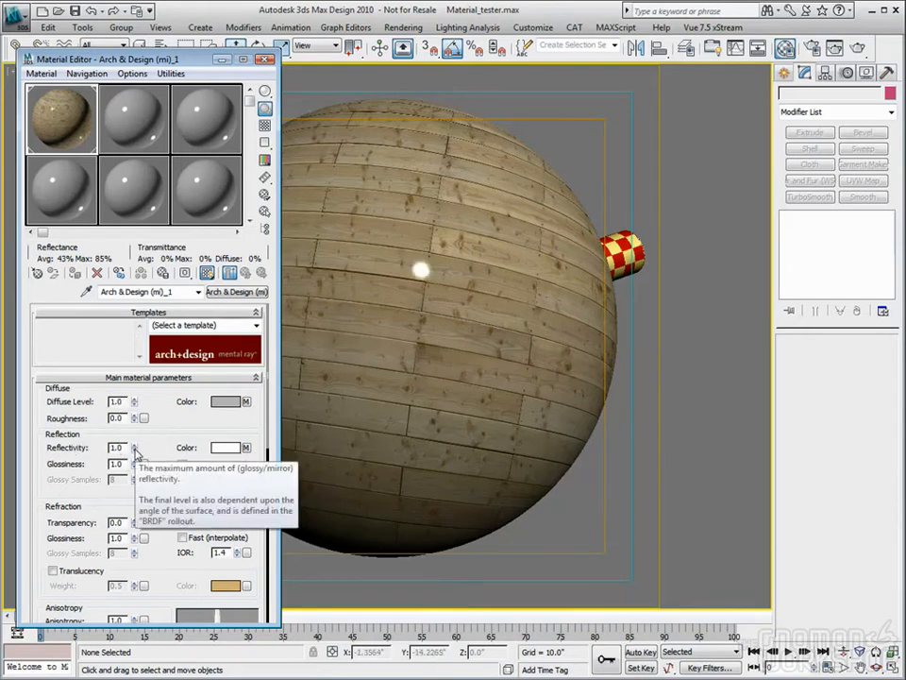
pyautogui.moveTo(134, 450); pyautogui.dragTo(130, 473)
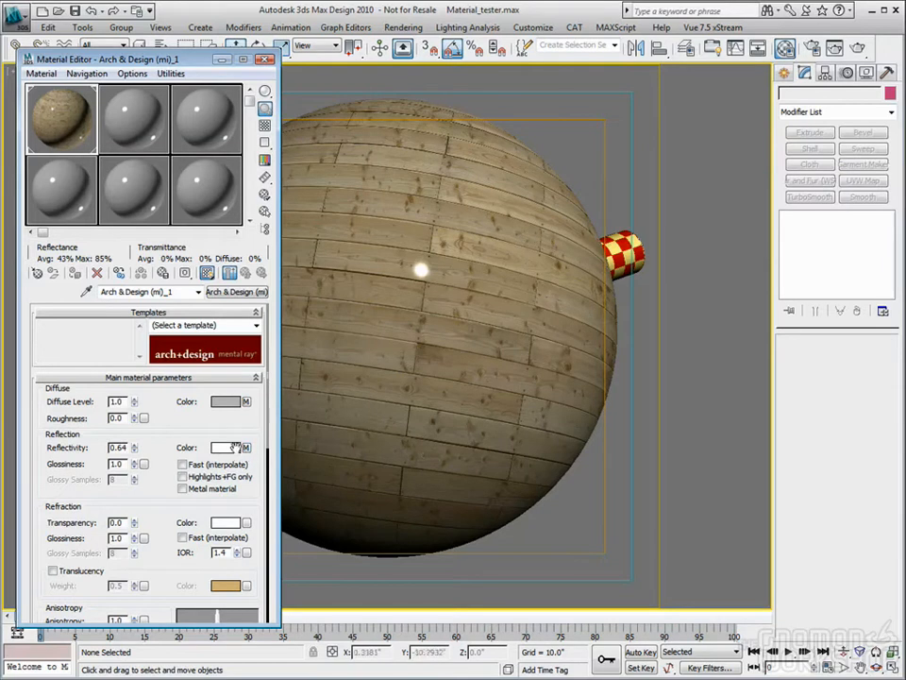
pyautogui.moveTo(133, 446); pyautogui.dragTo(133, 412)
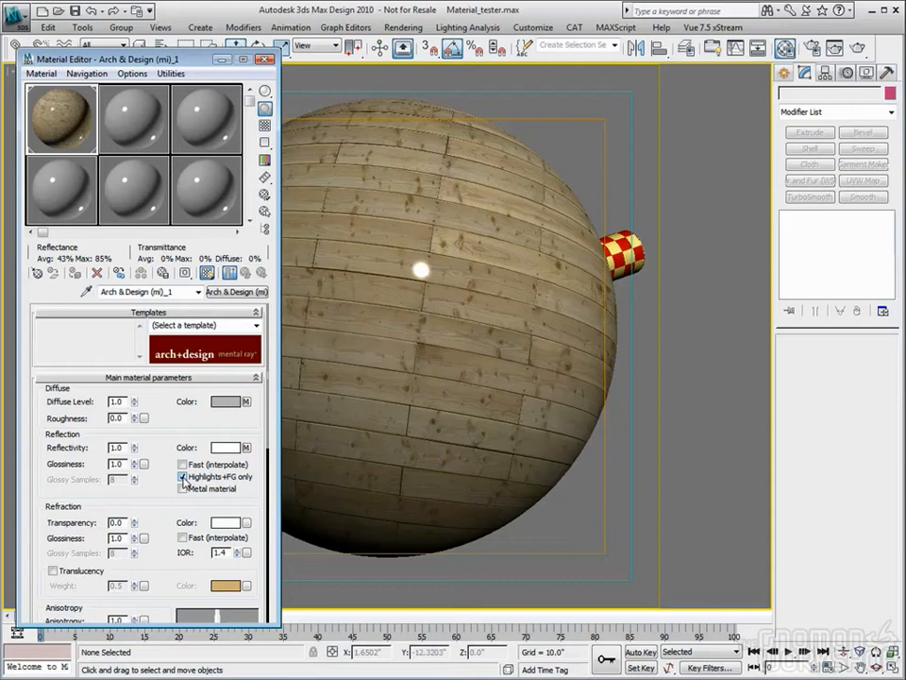
# Set the reflection glossiness to 0.1 and the reflectivity to 0.4.
pyautogui.doubleClick(118, 464)
pyautogui.moveTo(135, 466); pyautogui.dragTo(134, 506)
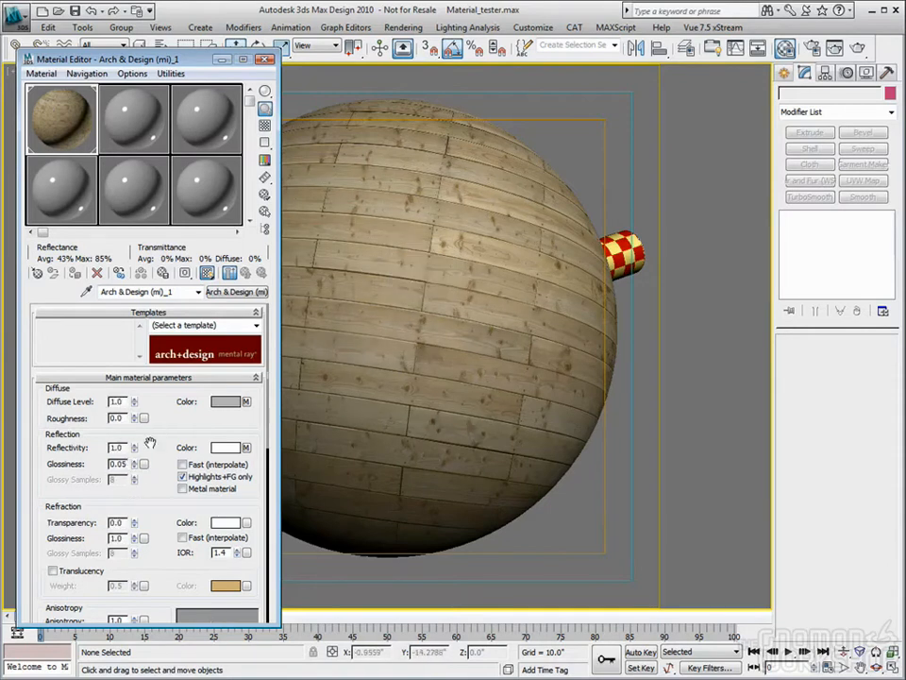
pyautogui.doubleClick(119, 463)
pyautogui.write('0.1')
pyautogui.press('Return')
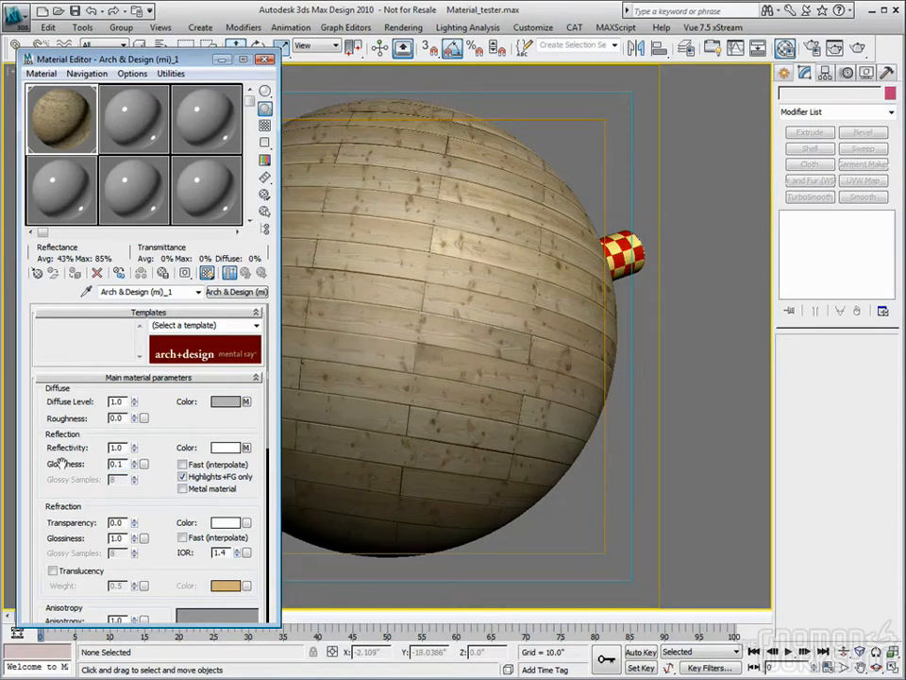
pyautogui.doubleClick(114, 447)
pyautogui.write('.')
pyautogui.write('0.4')
pyautogui.press('Return')
# Load boards-02_b030.png as the bump bitmap, set its blur to 0.01 and return to the parent material.
pyautogui.scroll(-5, 155, 443)
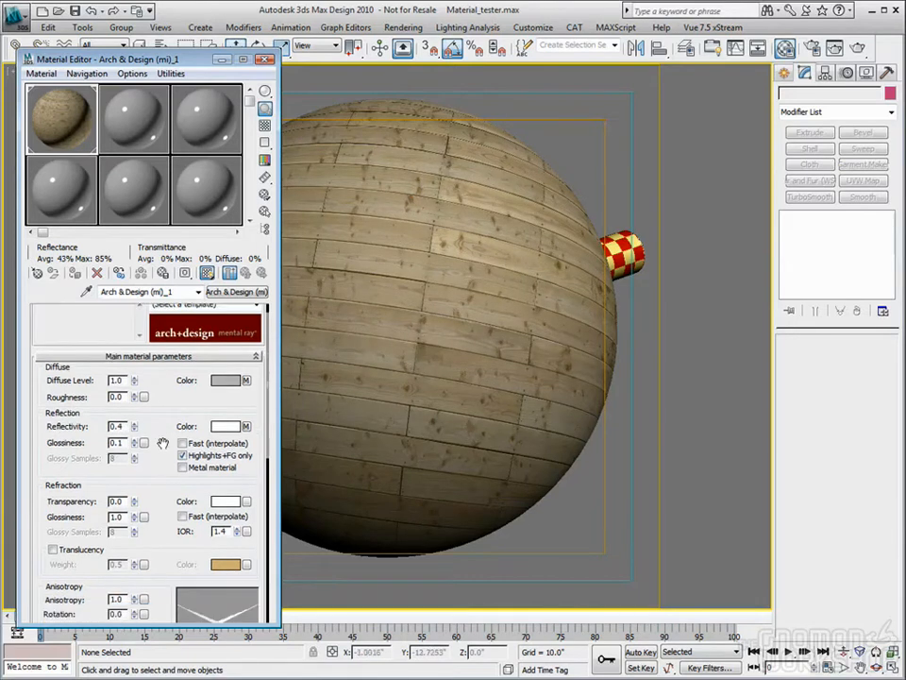
pyautogui.scroll(-9, 161, 413)
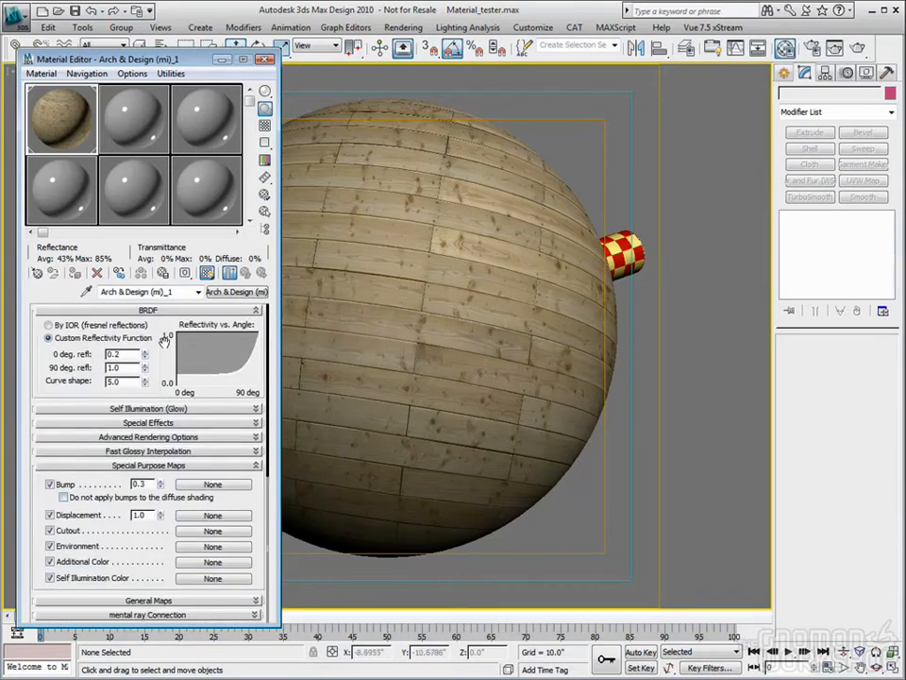
pyautogui.moveTo(152, 355)
pyautogui.mouseDown()
pyautogui.moveTo(160, 518)
pyautogui.moveTo(166, 348)
pyautogui.moveTo(166, 539)
pyautogui.moveTo(166, 357)
pyautogui.mouseUp()
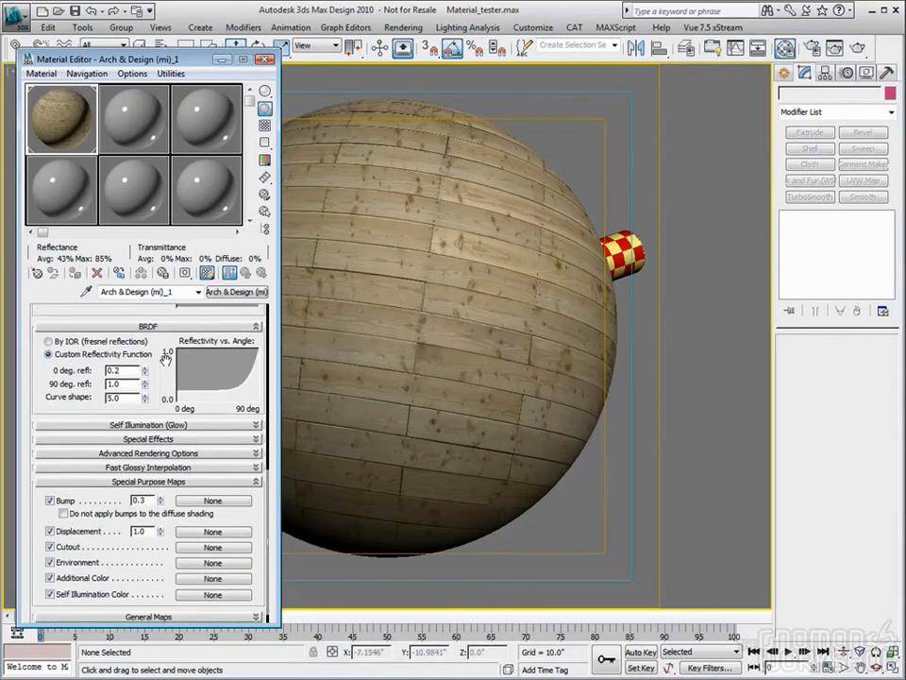
pyautogui.moveTo(170, 487); pyautogui.dragTo(167, 472)
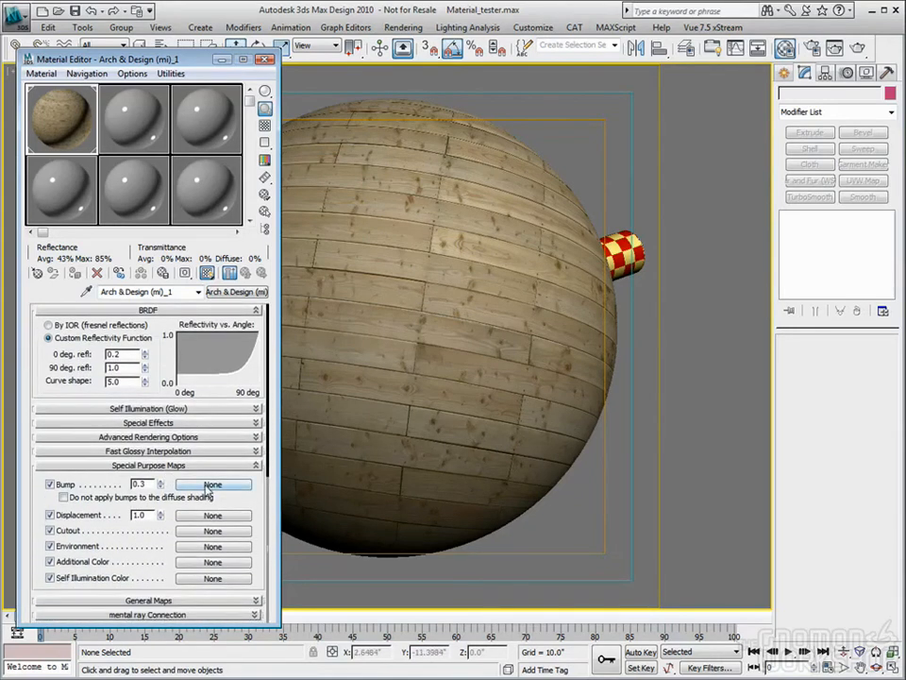
pyautogui.click(197, 483)
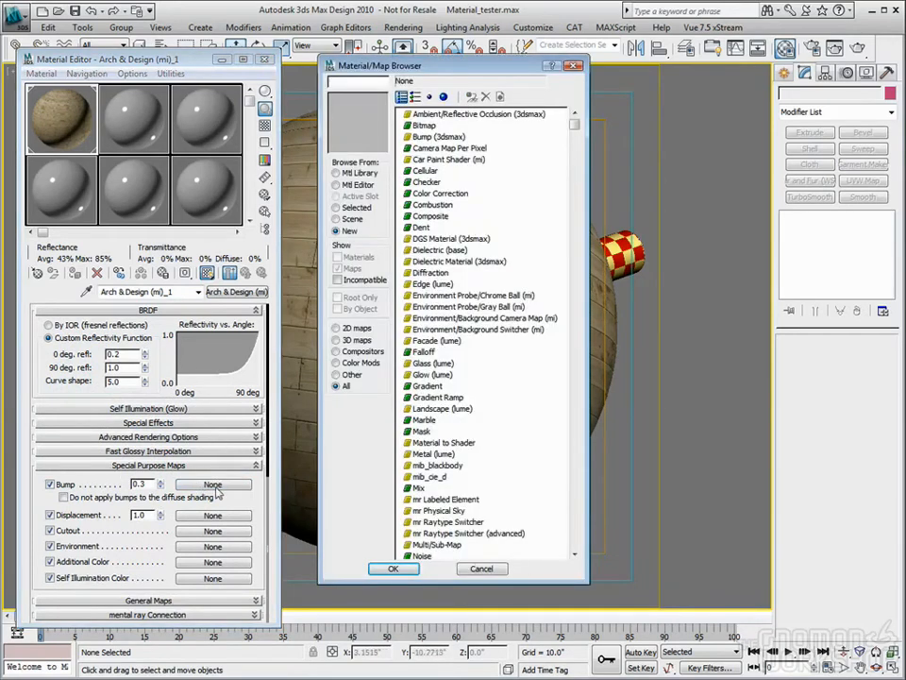
pyautogui.click(422, 114)
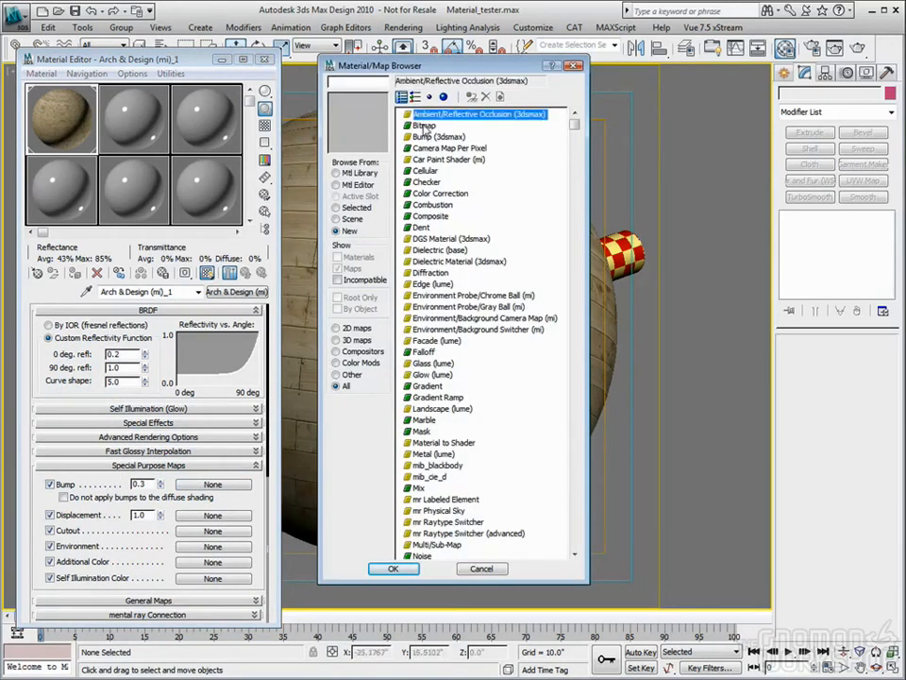
pyautogui.doubleClick(422, 124)
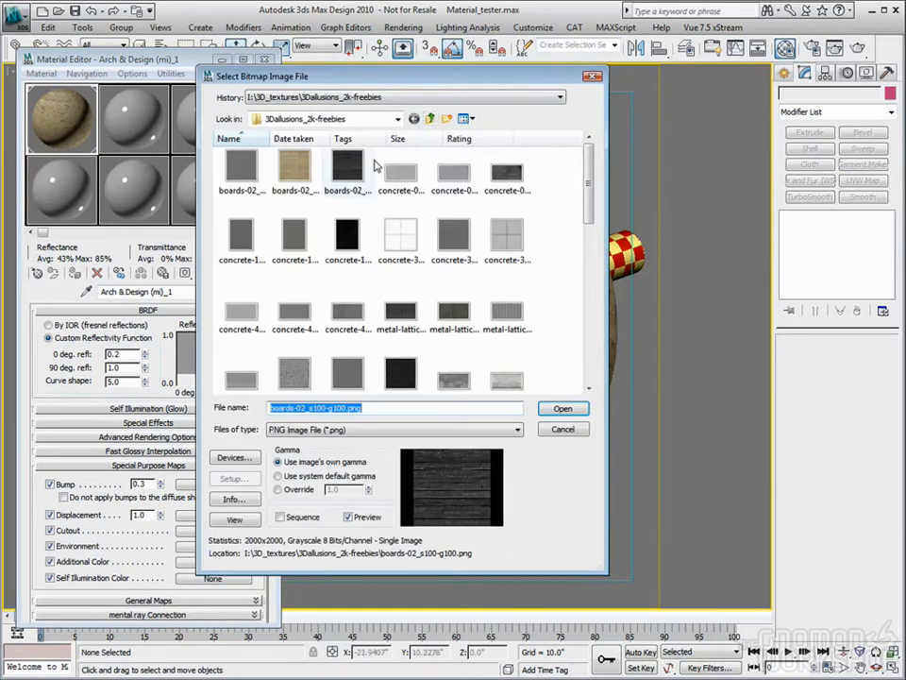
pyautogui.click(247, 182)
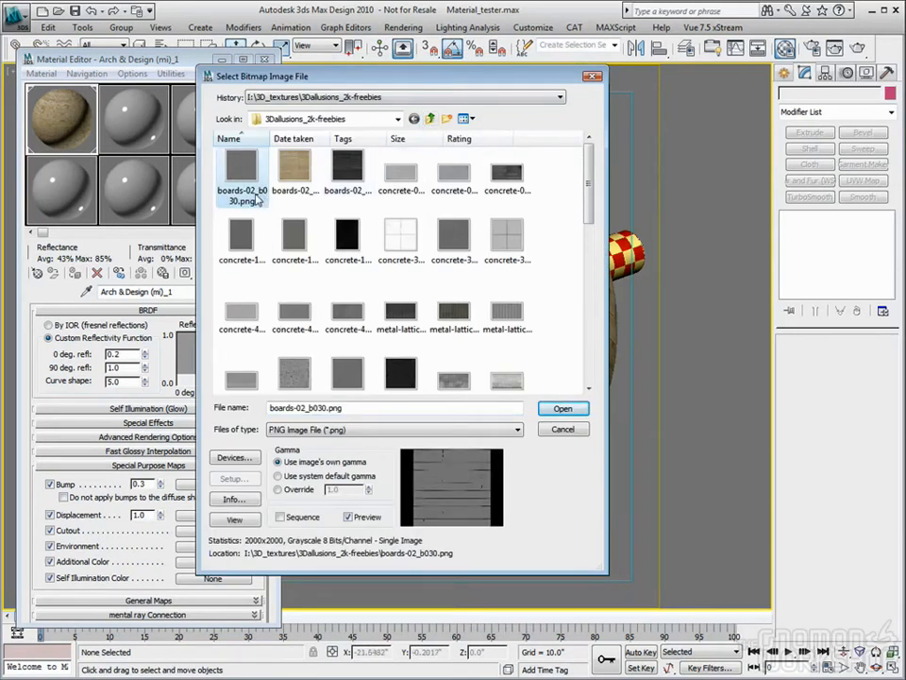
pyautogui.doubleClick(244, 171)
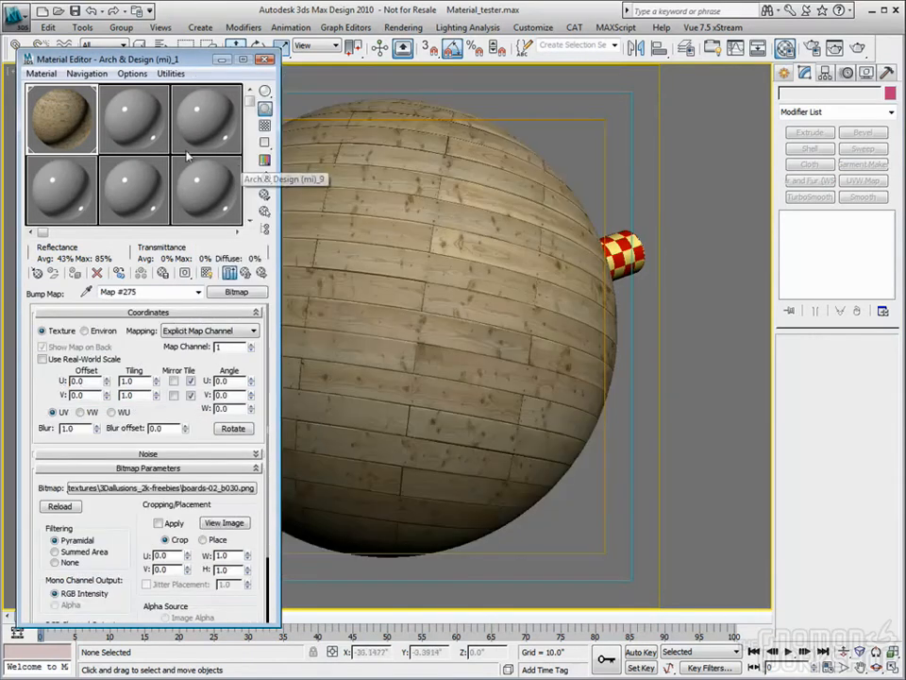
pyautogui.rightClick(97, 431)
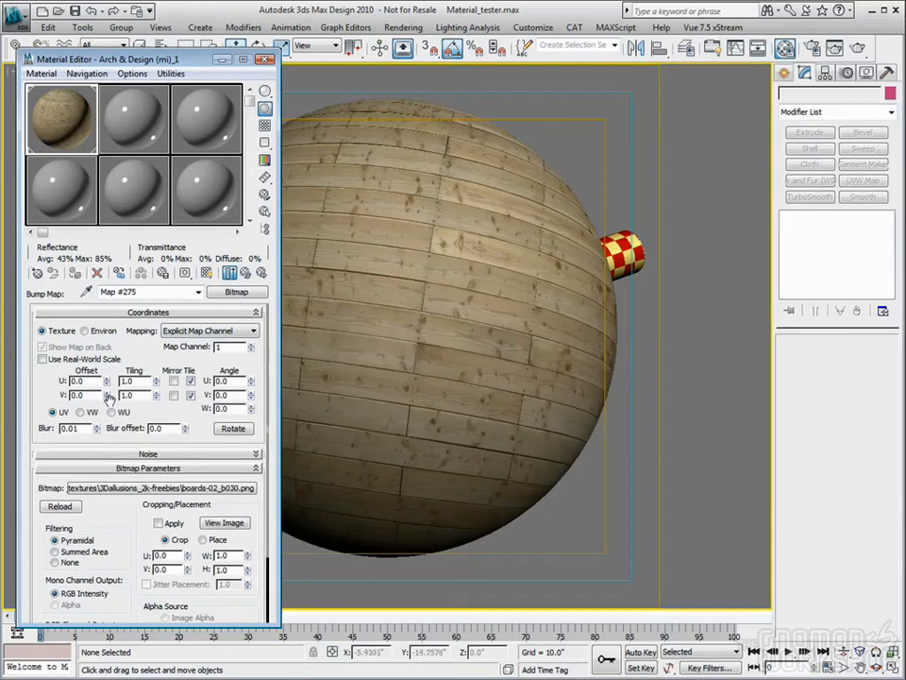
pyautogui.click(246, 273)
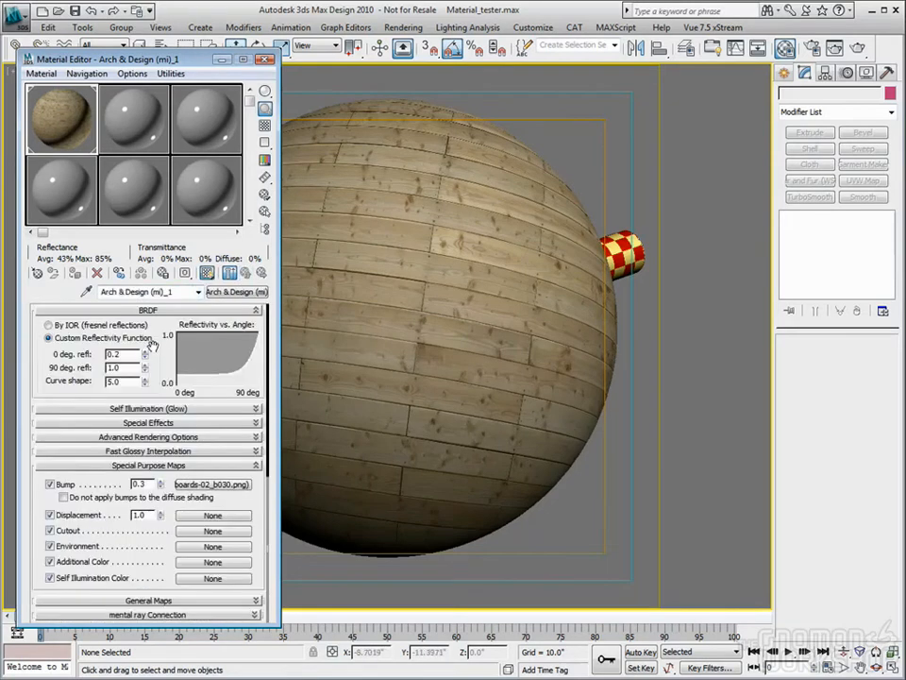
# Check the bitmap settings of the reflection and diffuse color maps, and view the wood material sample enlarged.
pyautogui.scroll(10, 151, 346)
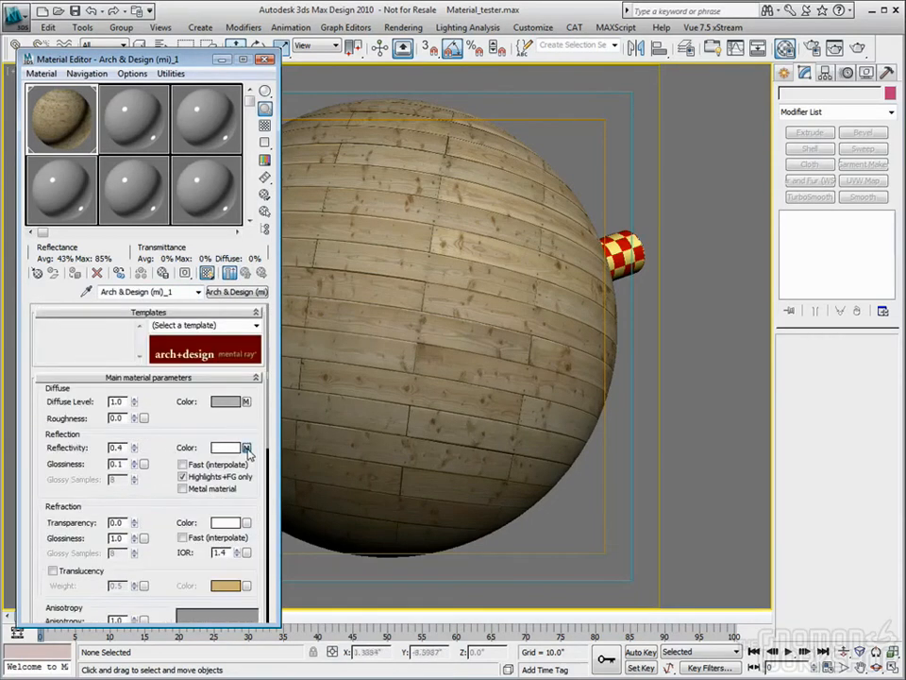
pyautogui.click(245, 448)
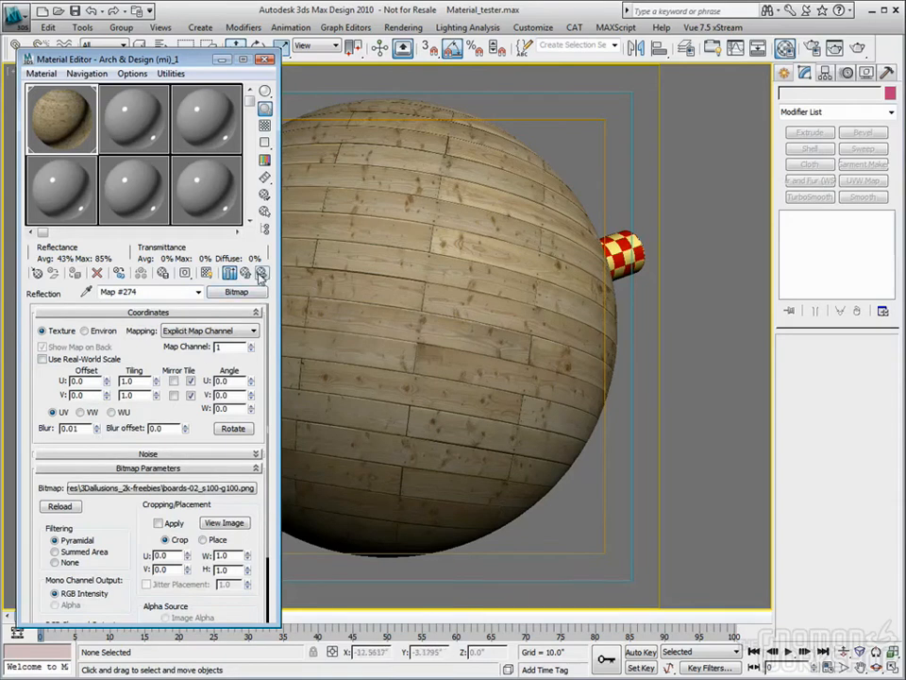
pyautogui.click(261, 272)
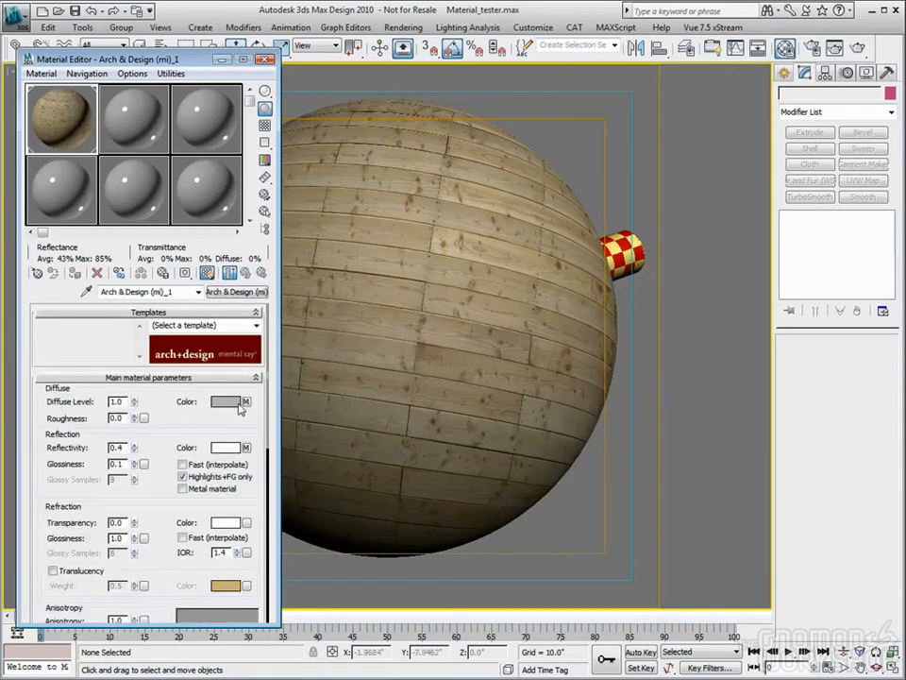
pyautogui.click(246, 402)
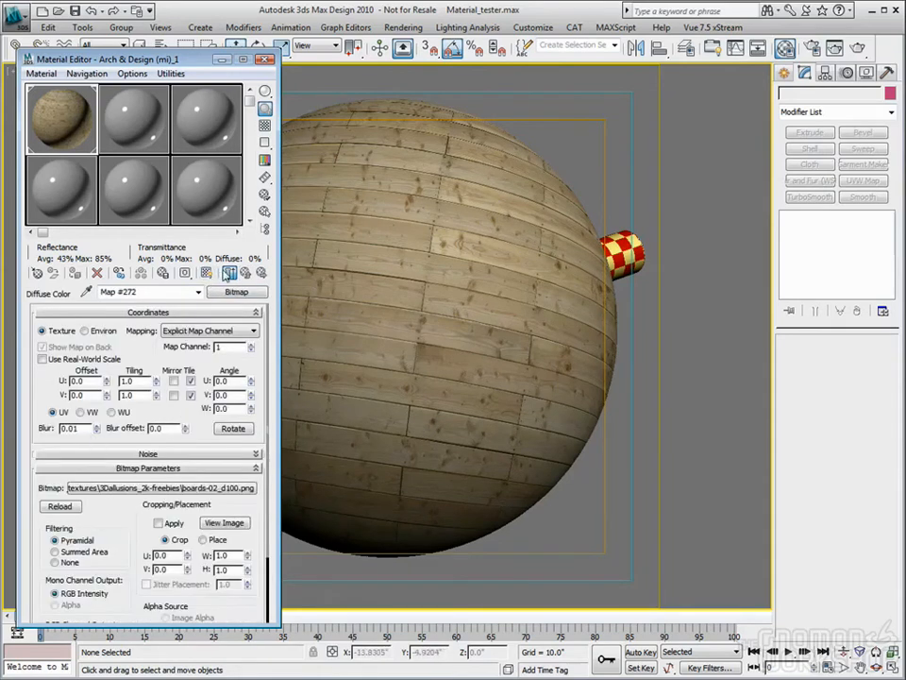
pyautogui.click(229, 273)
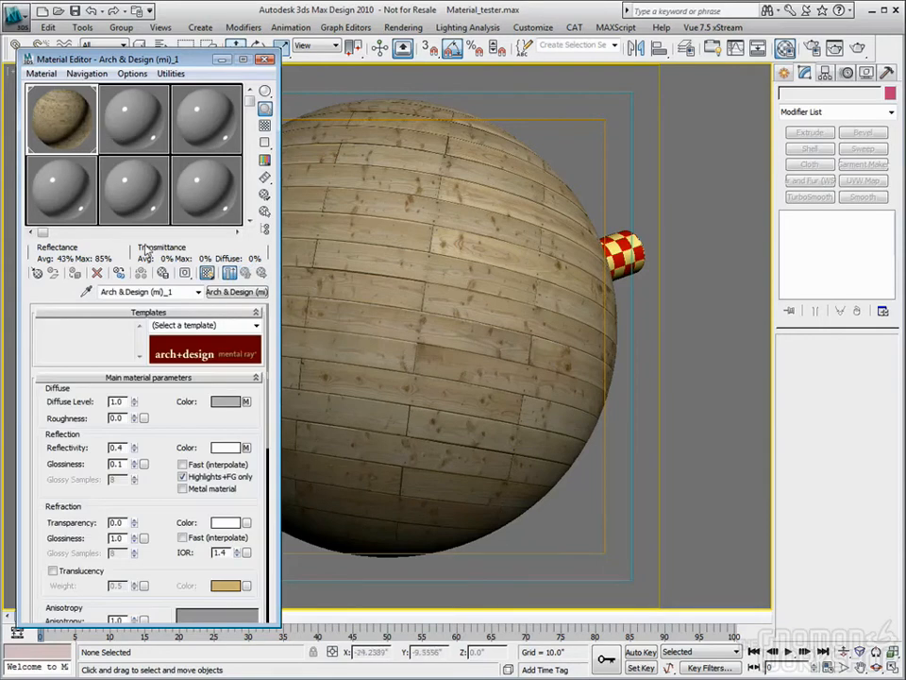
pyautogui.doubleClick(78, 111)
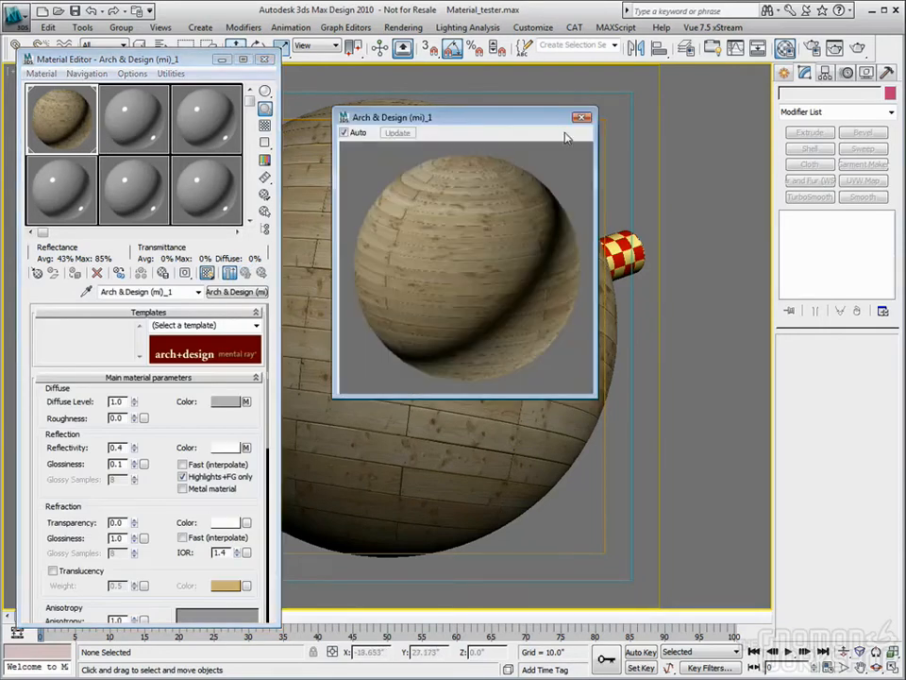
pyautogui.click(581, 117)
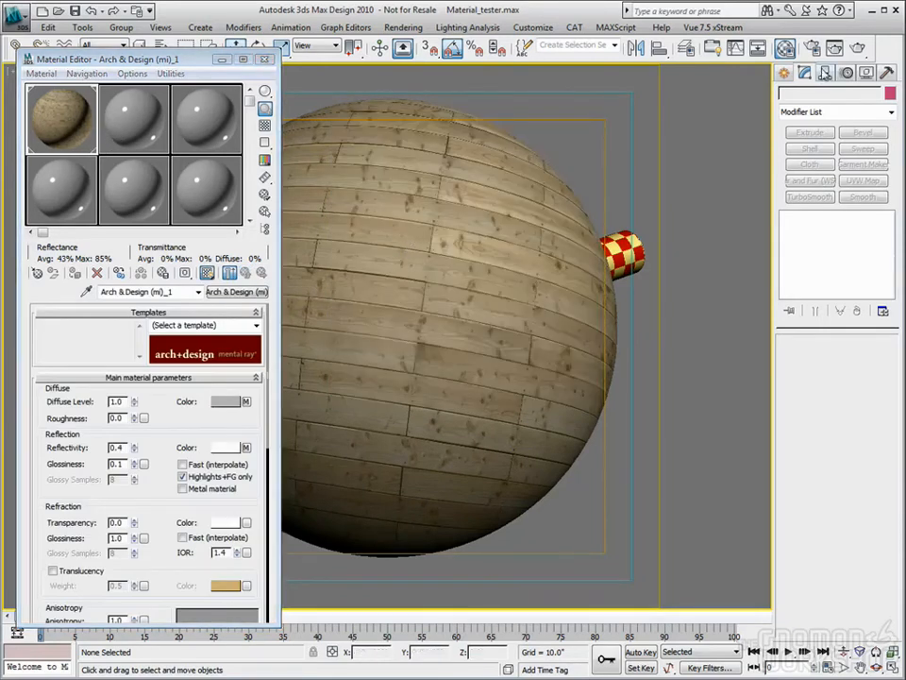
# Render the Camera01 view of the wood sphere and position the render window beside the Material Editor.
pyautogui.click(857, 48)
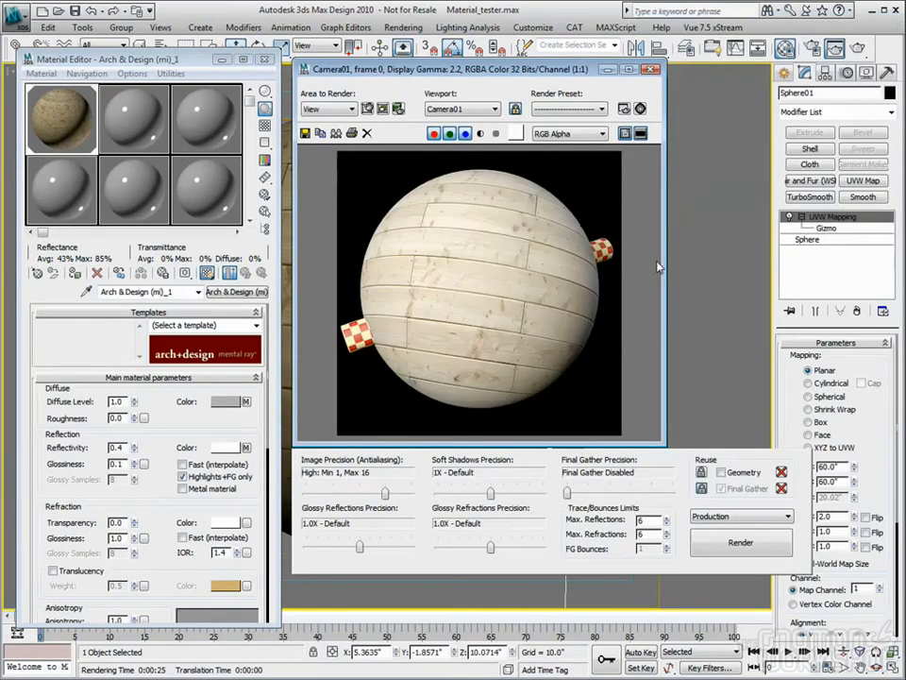
pyautogui.moveTo(558, 76); pyautogui.dragTo(520, 74)
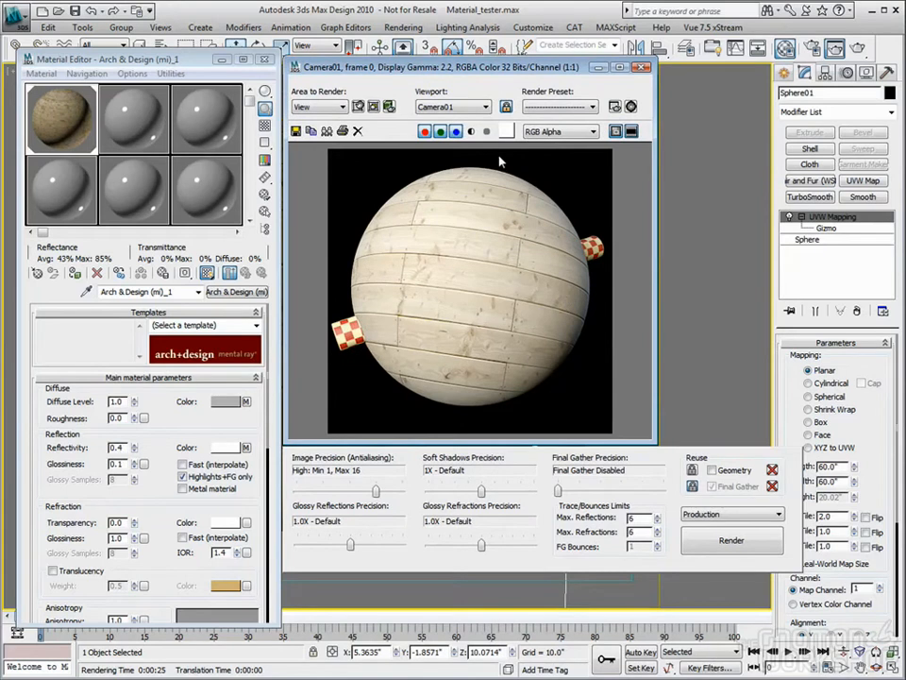
pyautogui.moveTo(448, 70)
pyautogui.mouseDown()
pyautogui.moveTo(457, 83)
pyautogui.moveTo(455, 70)
pyautogui.mouseUp()
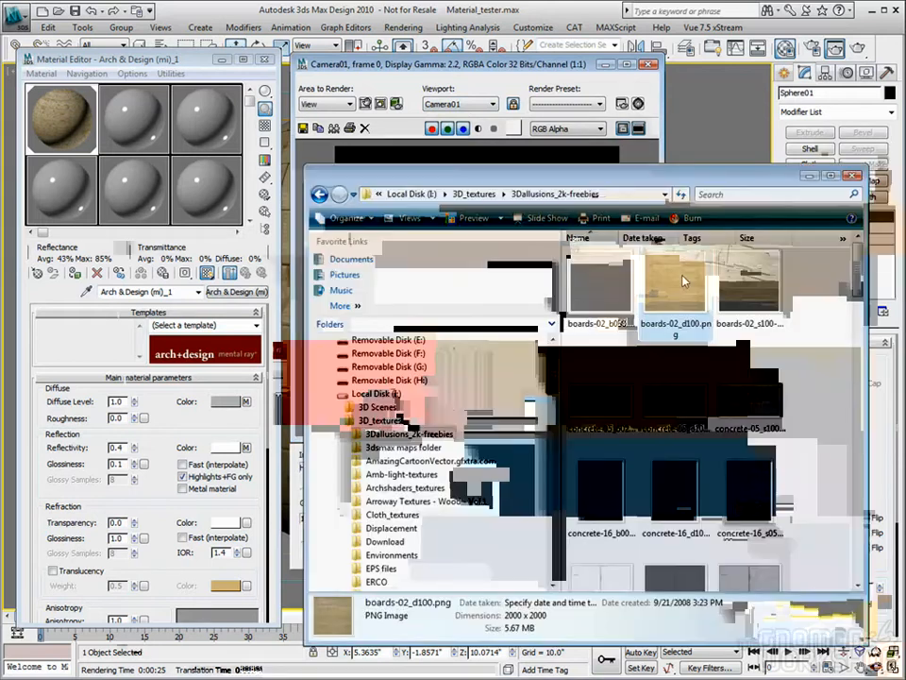
# Open boards-02_d100.png in Windows Photo Gallery and compare its colors with the rendered sphere.
pyautogui.doubleClick(607, 332)
pyautogui.moveTo(456, 23); pyautogui.dragTo(555, 244)
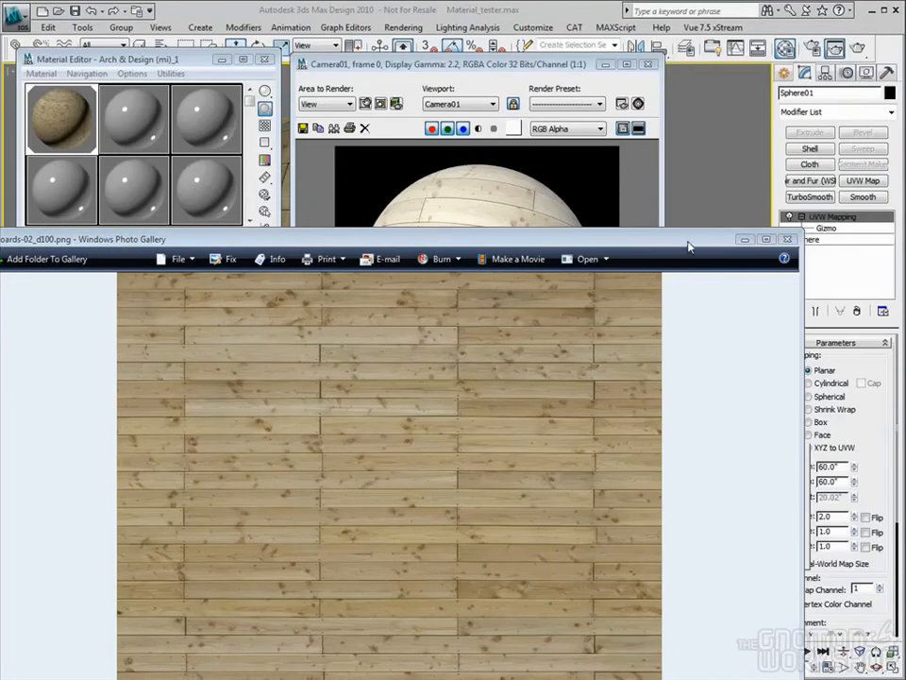
pyautogui.moveTo(689, 247); pyautogui.dragTo(710, 310)
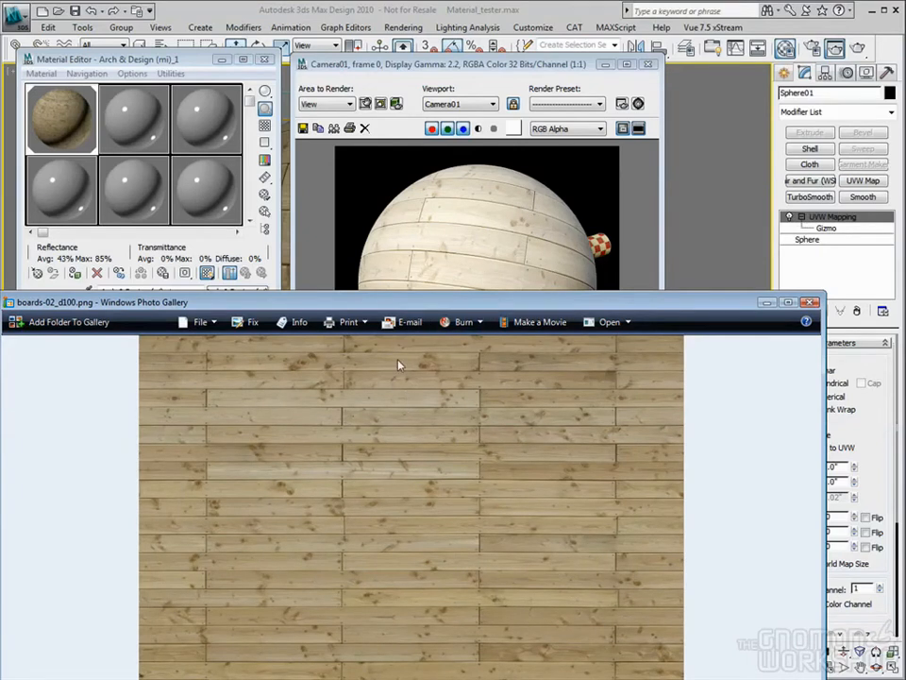
pyautogui.moveTo(269, 322); pyautogui.dragTo(905, 288)
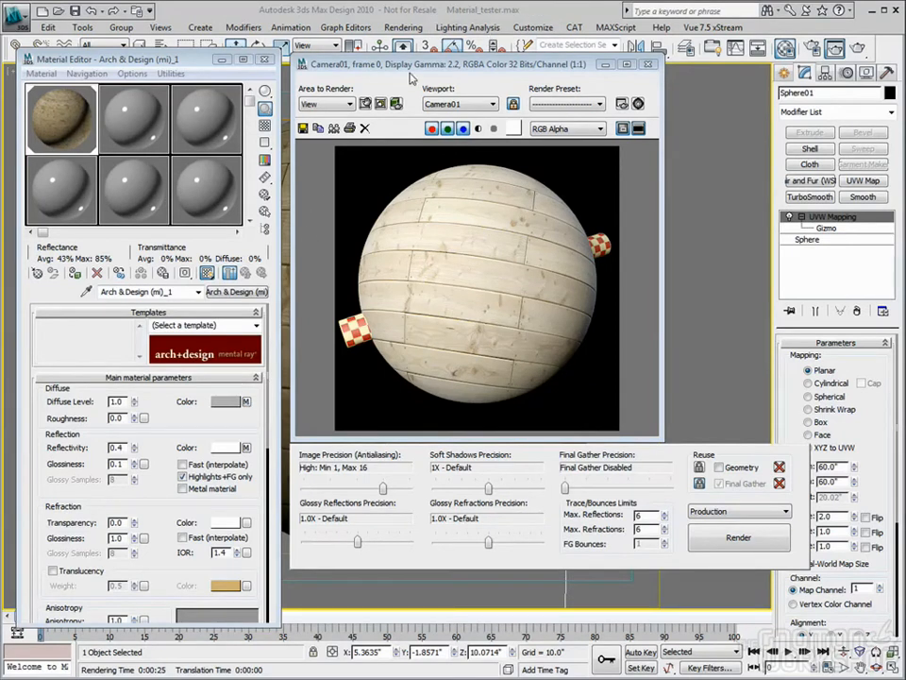
# Replace the diffuse color bitmap with a Utility Gamma & Gain (mi) map, keeping the old map as a sub-map, and return to the parent material.
pyautogui.click(245, 402)
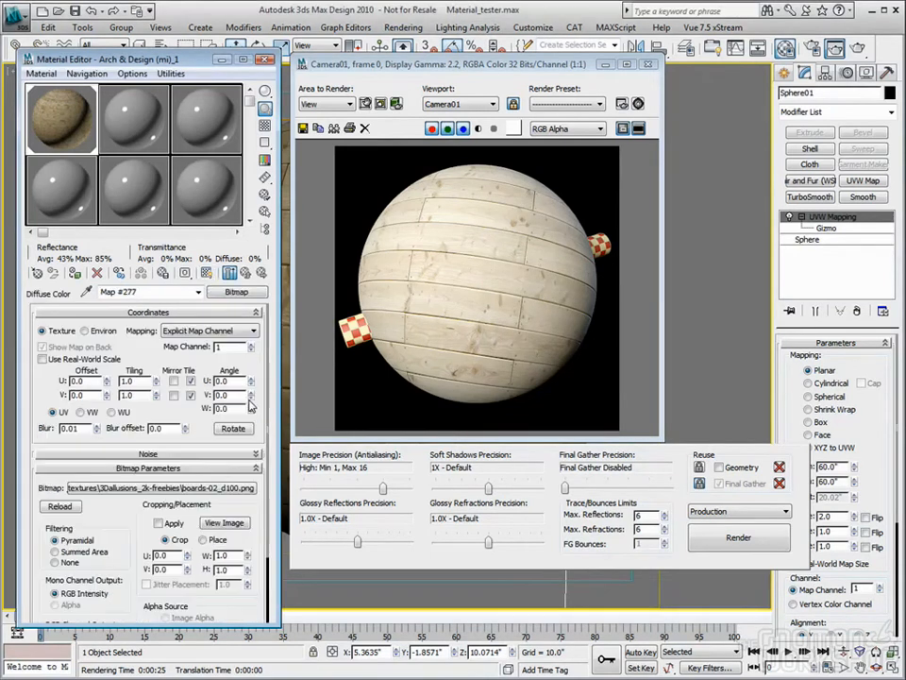
pyautogui.click(231, 293)
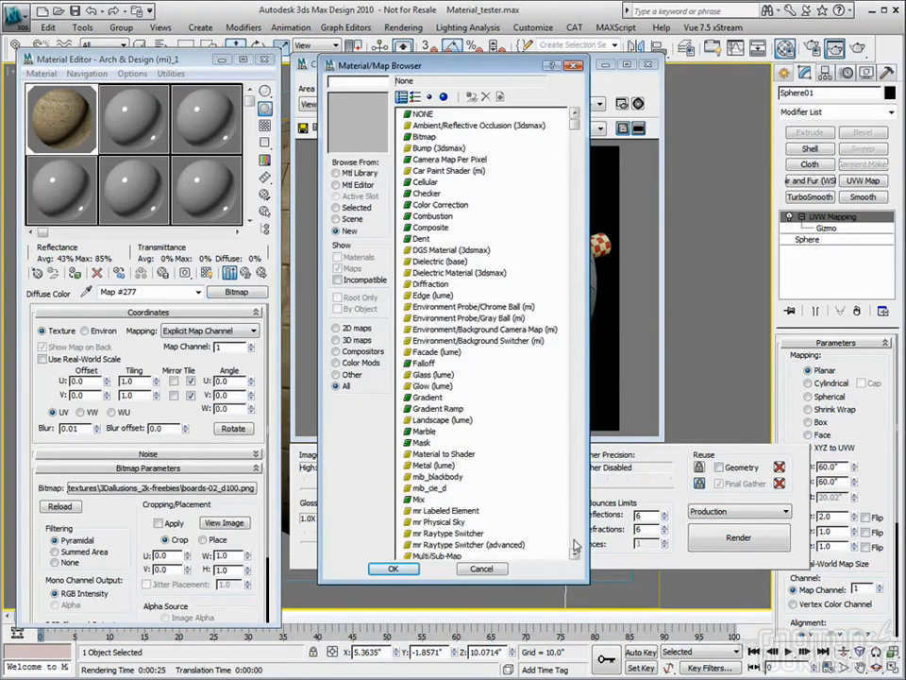
pyautogui.moveTo(575, 125); pyautogui.dragTo(591, 536)
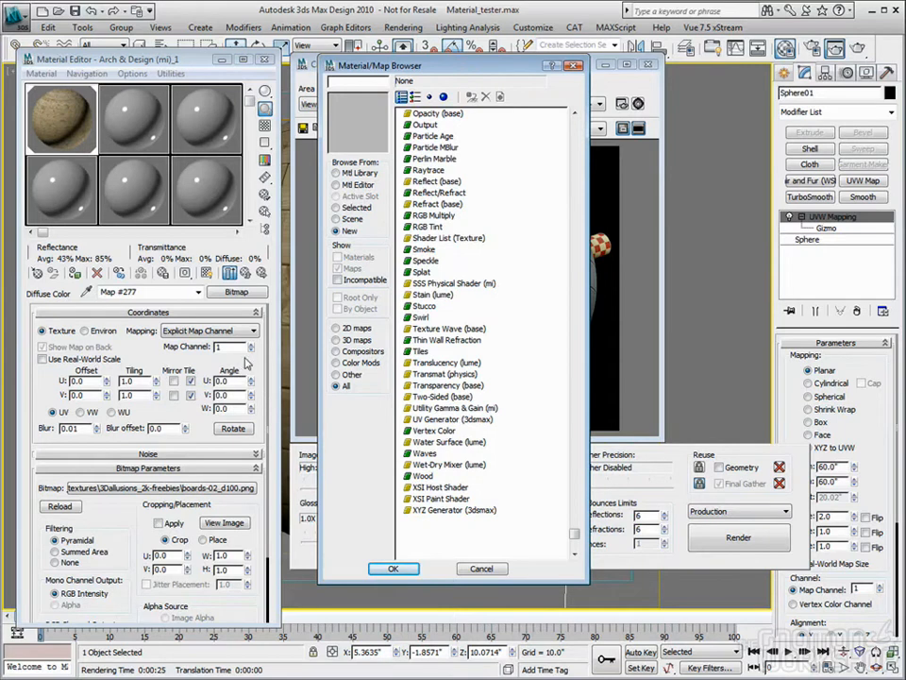
pyautogui.doubleClick(426, 408)
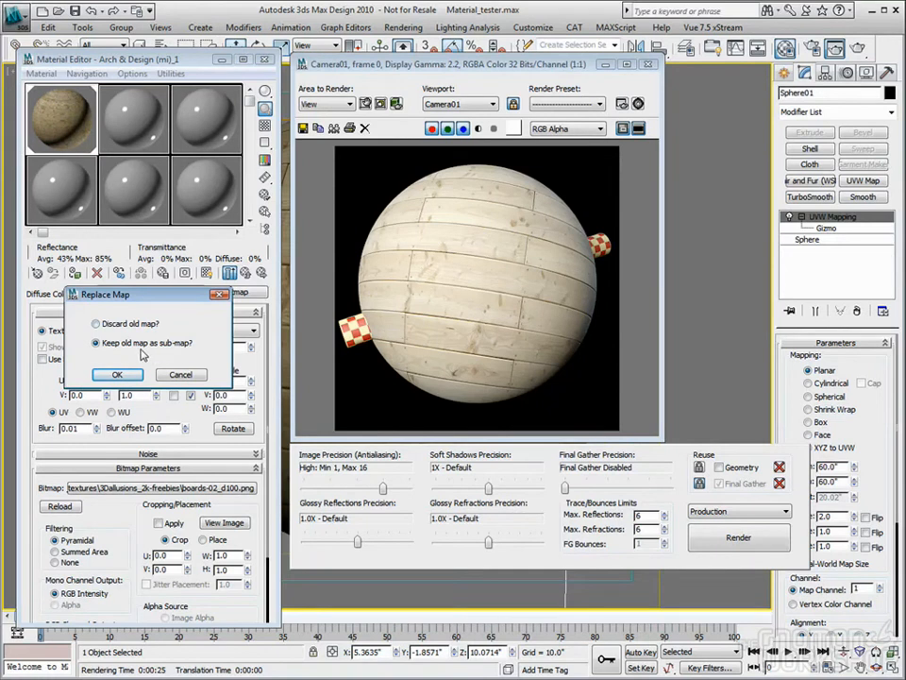
pyautogui.click(117, 374)
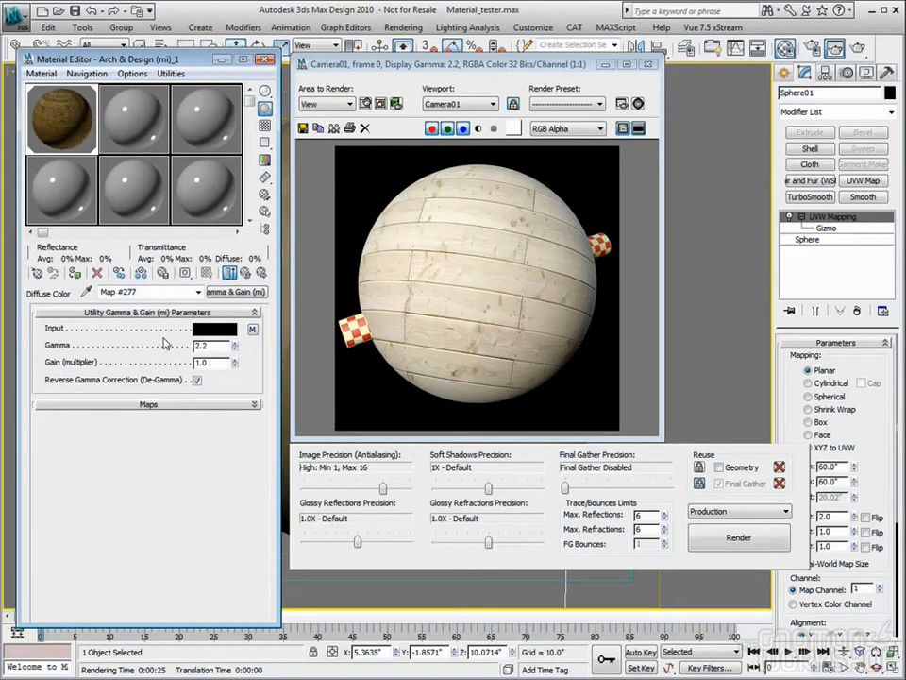
pyautogui.click(246, 273)
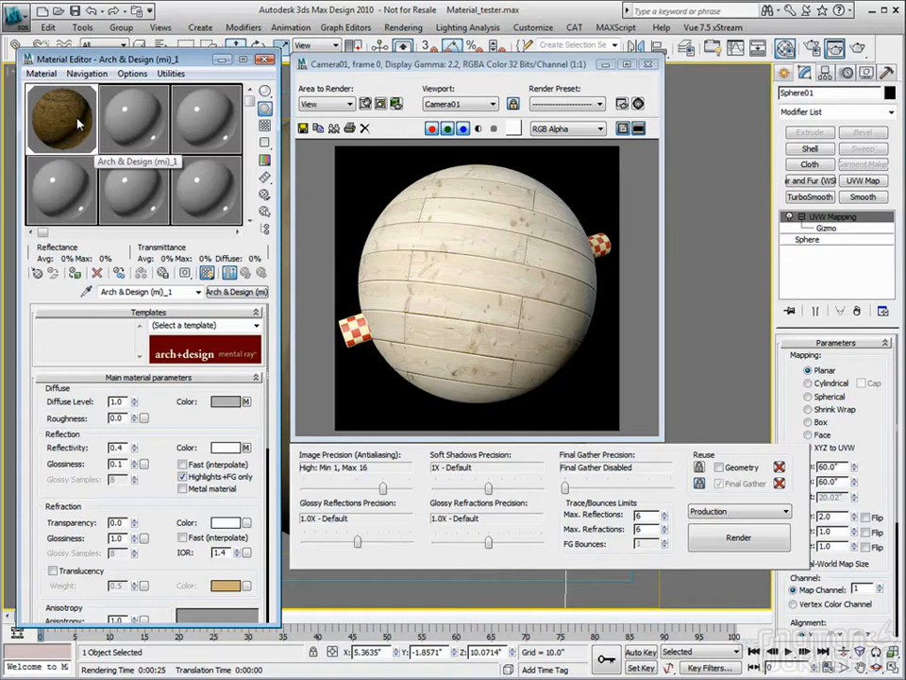
# Render the Camera01 view again, compare it with boards-02_d100.png, close the render window and return to the parent material.
pyautogui.hotkey('shift', 'q')
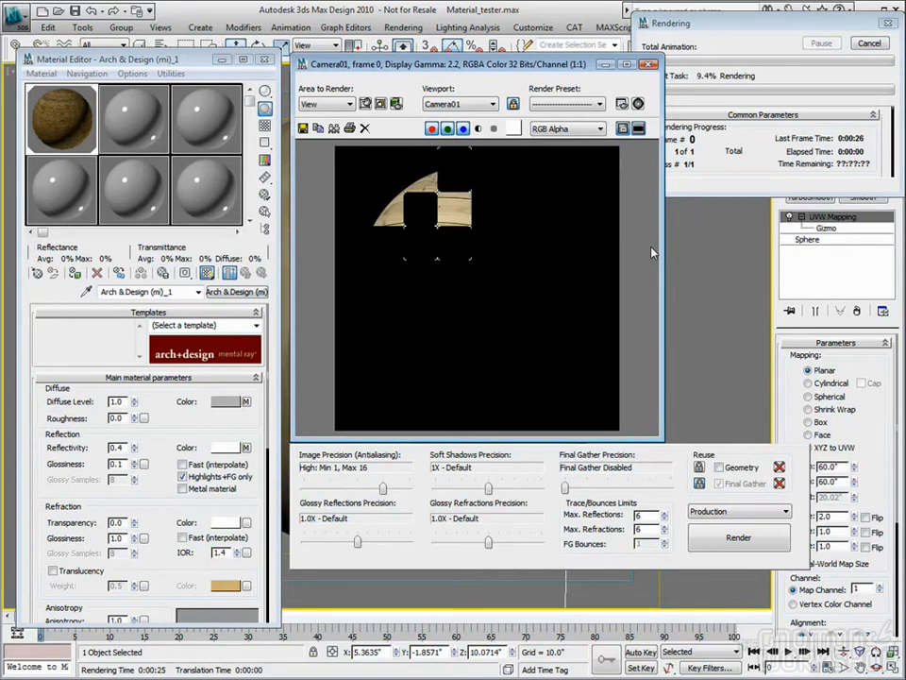
pyautogui.moveTo(904, 174); pyautogui.dragTo(671, 144)
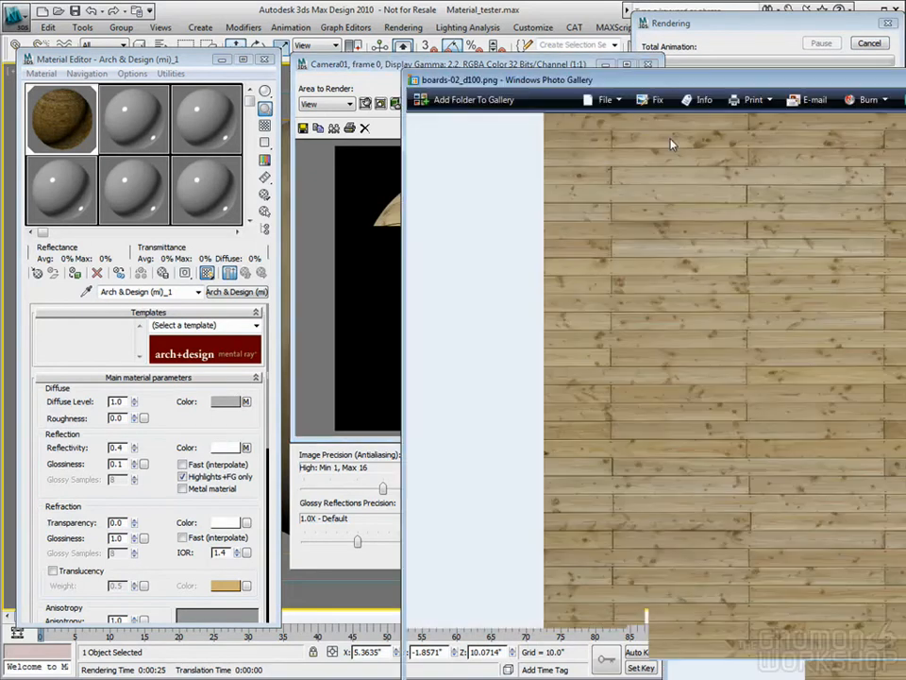
pyautogui.moveTo(703, 94); pyautogui.dragTo(453, 324)
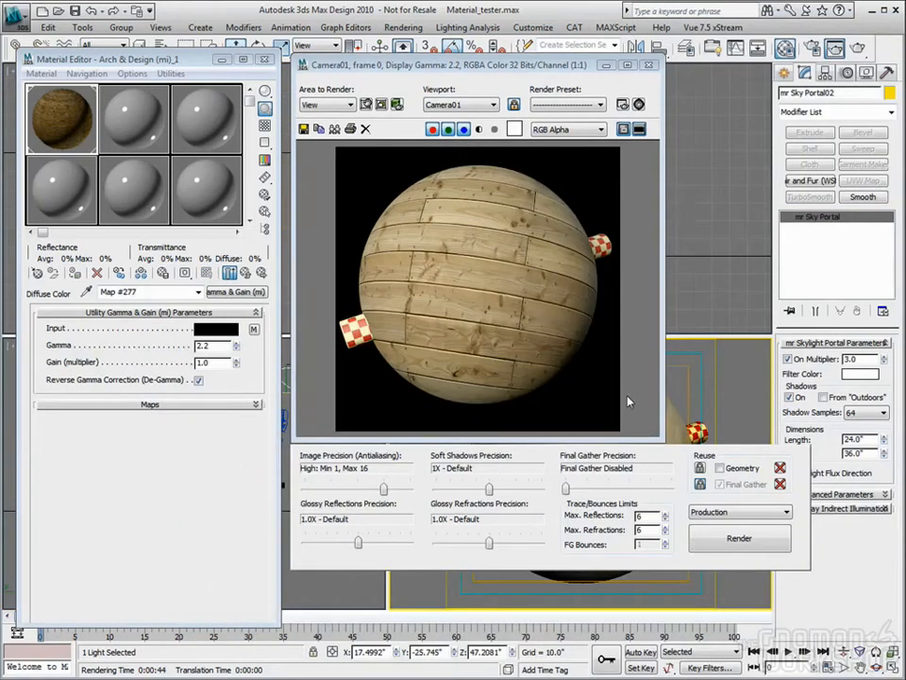
pyautogui.click(649, 66)
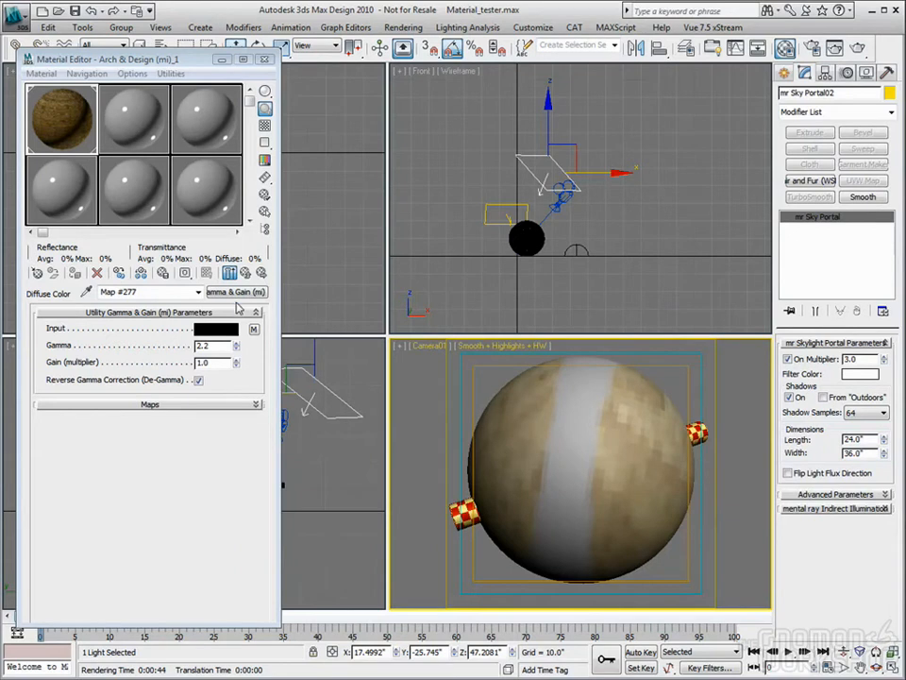
pyautogui.click(244, 273)
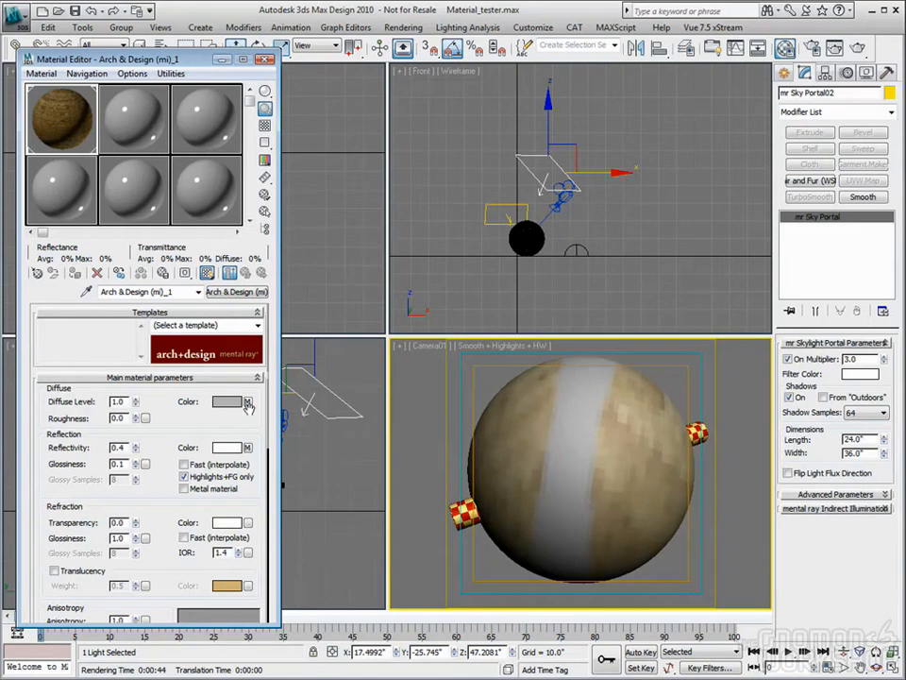
# Show the boards-02_d100.png bitmap nested in the diffuse Gamma & Gain map in the viewport, and return to the parent material.
pyautogui.click(247, 402)
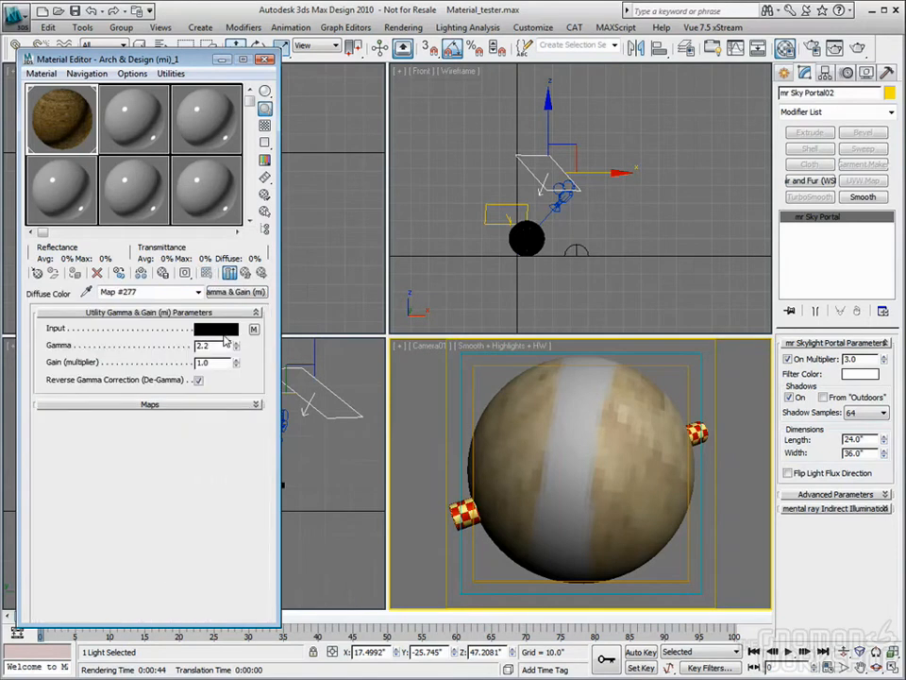
pyautogui.click(255, 329)
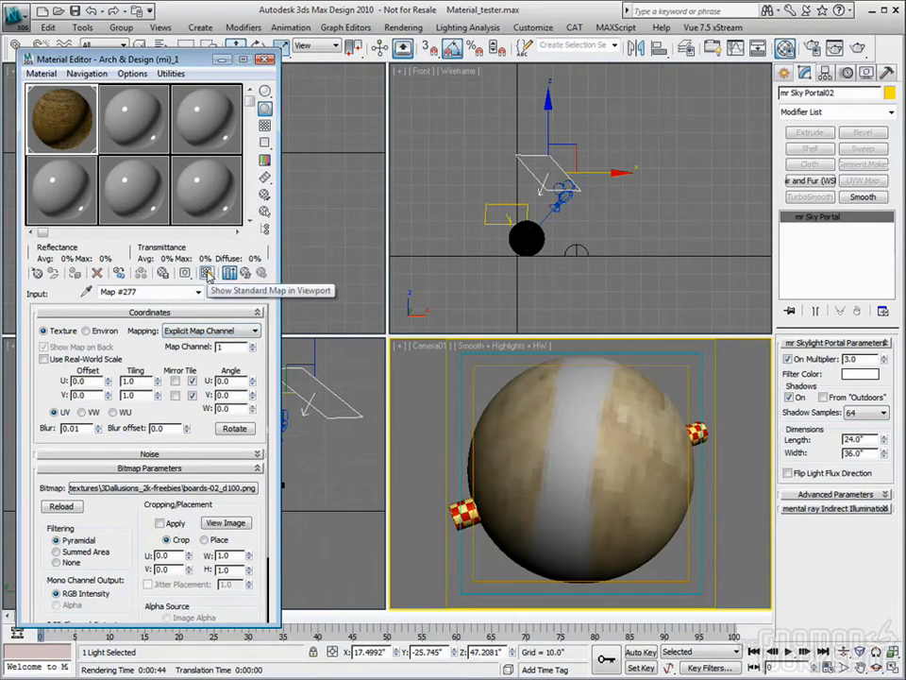
pyautogui.click(206, 273)
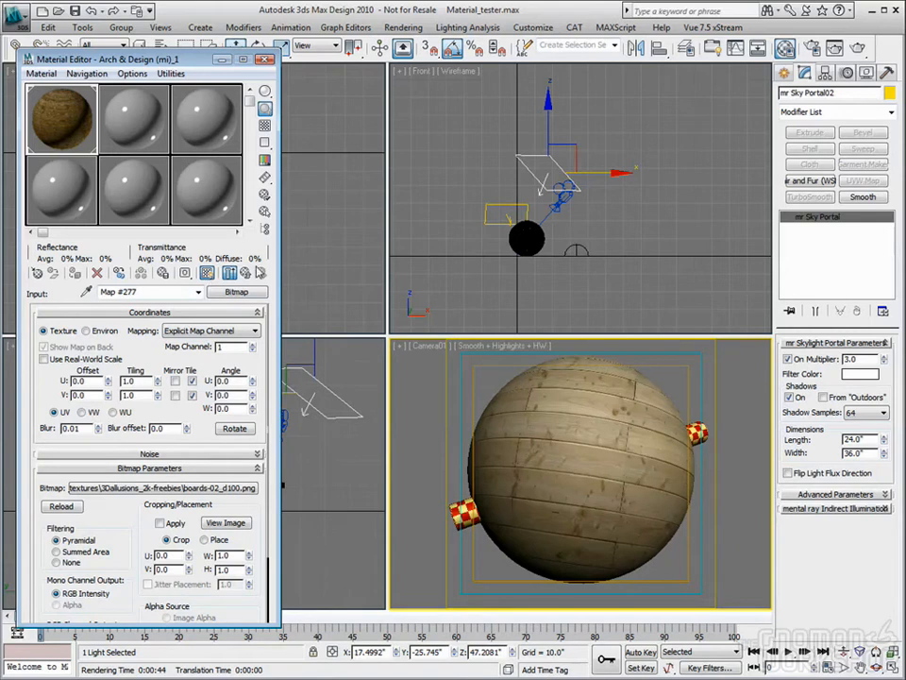
pyautogui.click(246, 272)
pyautogui.click(246, 273)
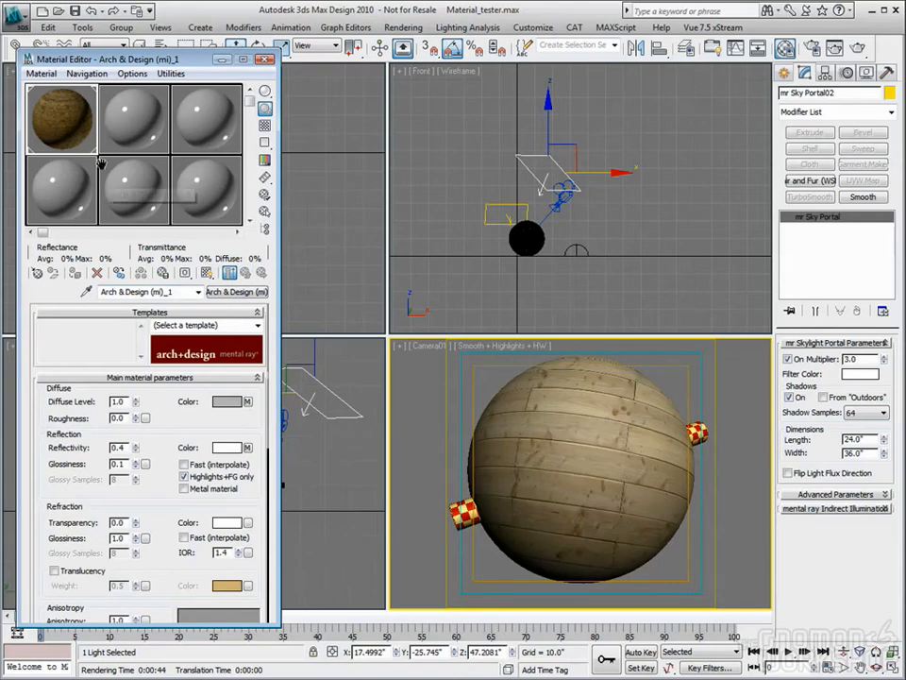
# Replace the wood material with a fresh Arch & Design (mi) material and add a Checker map to its refraction color.
pyautogui.click(236, 291)
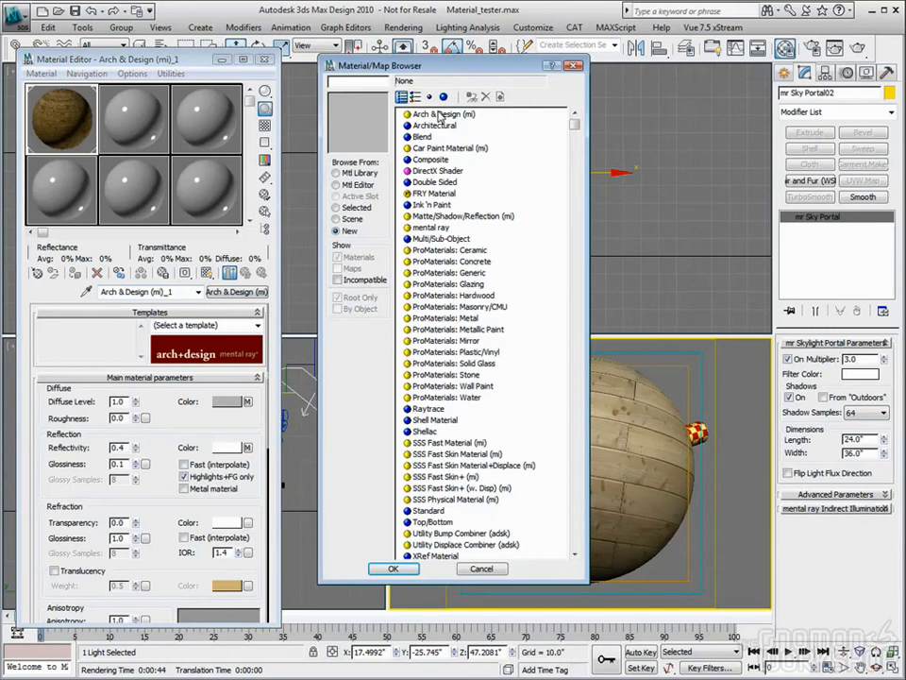
pyautogui.doubleClick(438, 114)
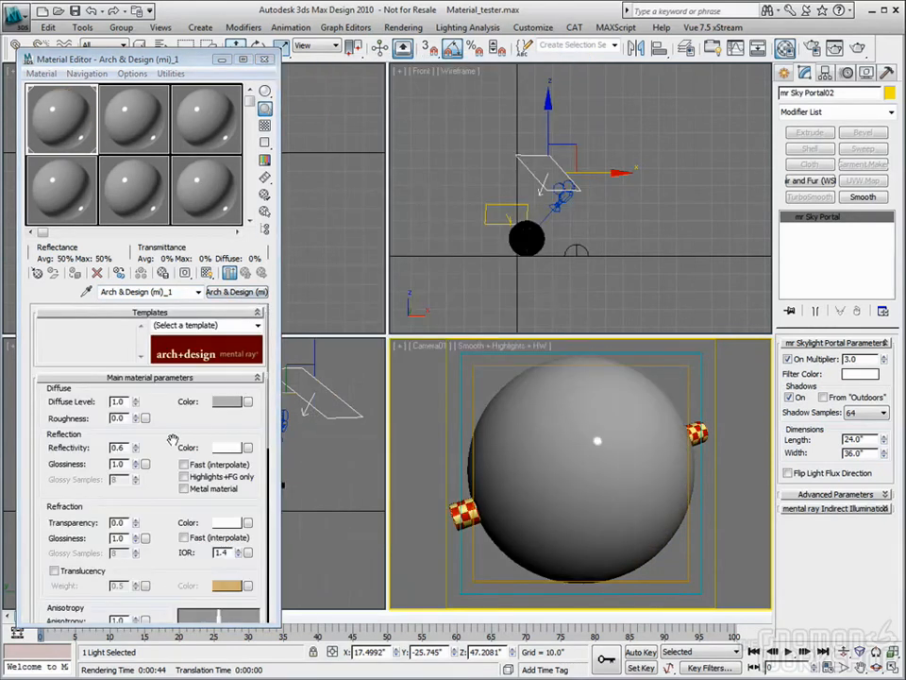
pyautogui.scroll(-3, 168, 357)
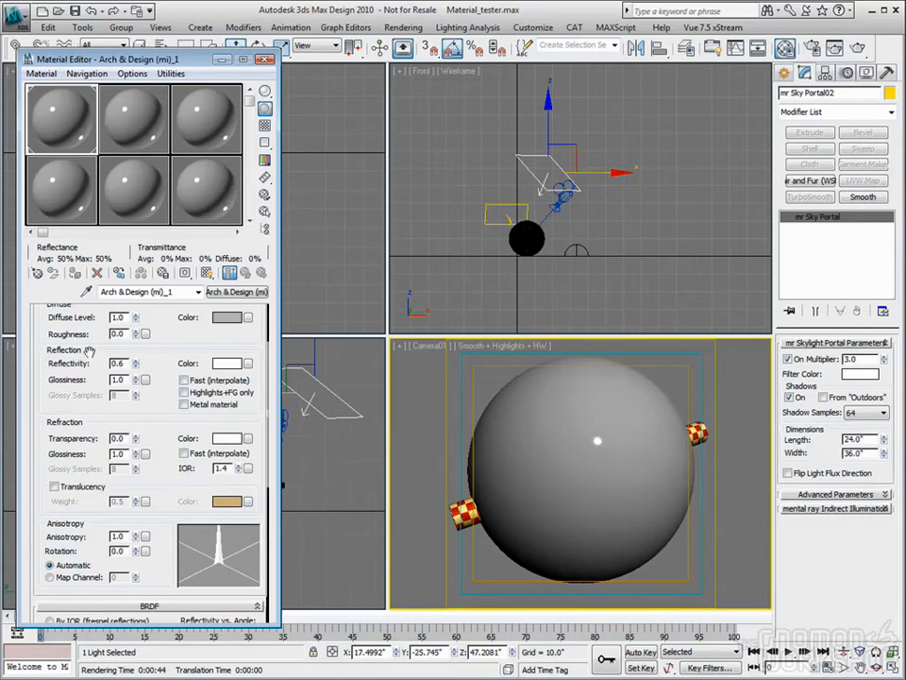
pyautogui.click(247, 438)
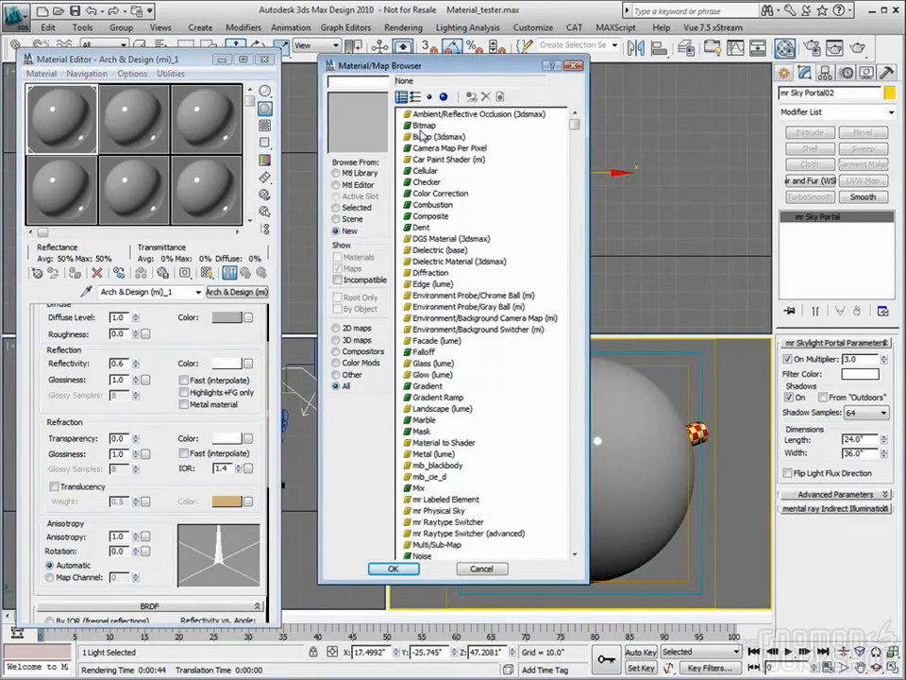
pyautogui.click(435, 182)
pyautogui.doubleClick(435, 182)
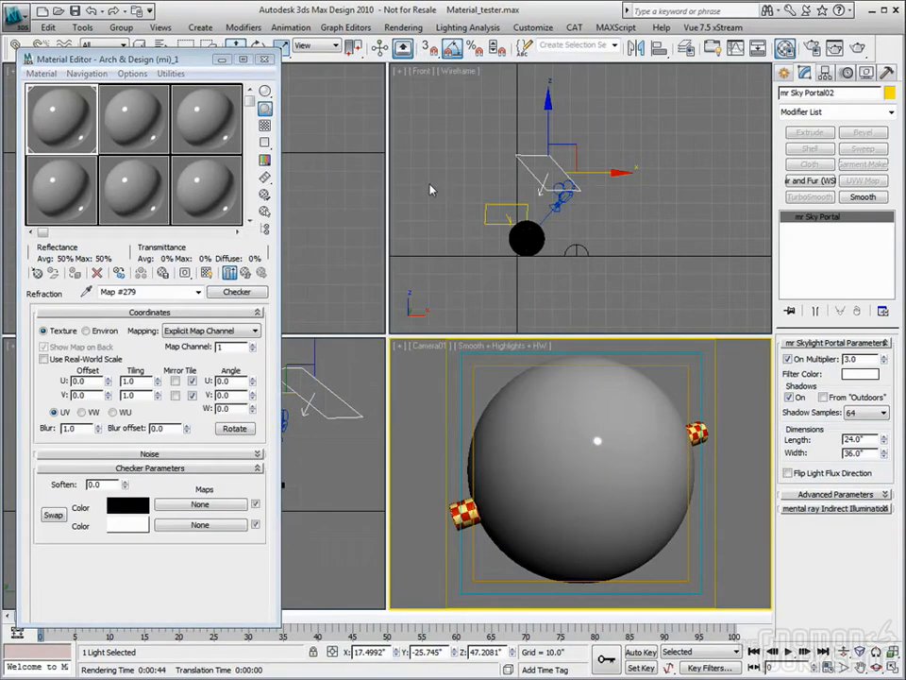
pyautogui.click(245, 273)
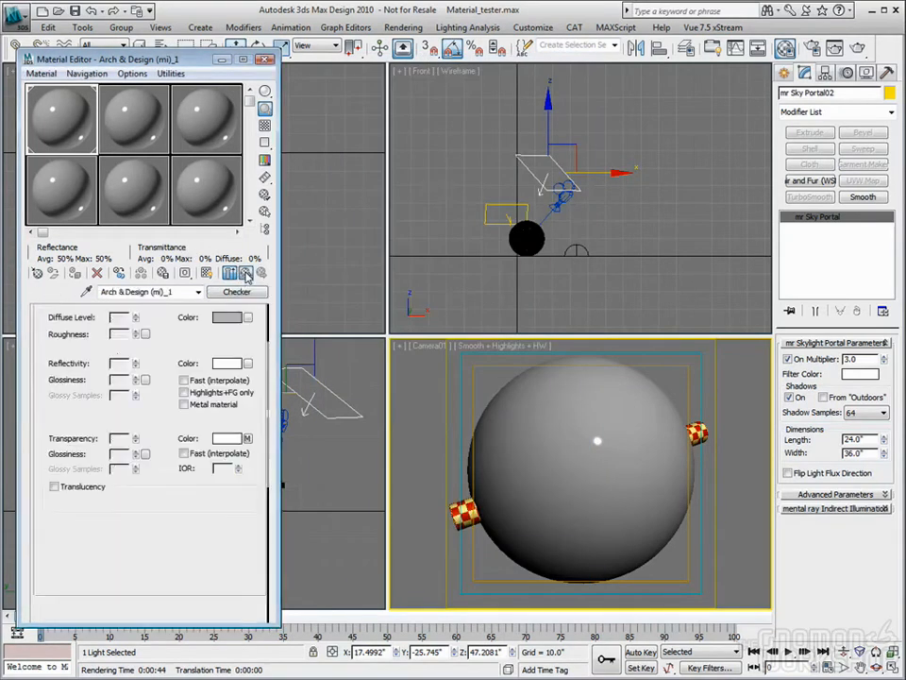
# Show the refraction checker in the viewport, enable the sample slot's background and set the material's Transparency to 1.0.
pyautogui.click(248, 439)
pyautogui.click(245, 272)
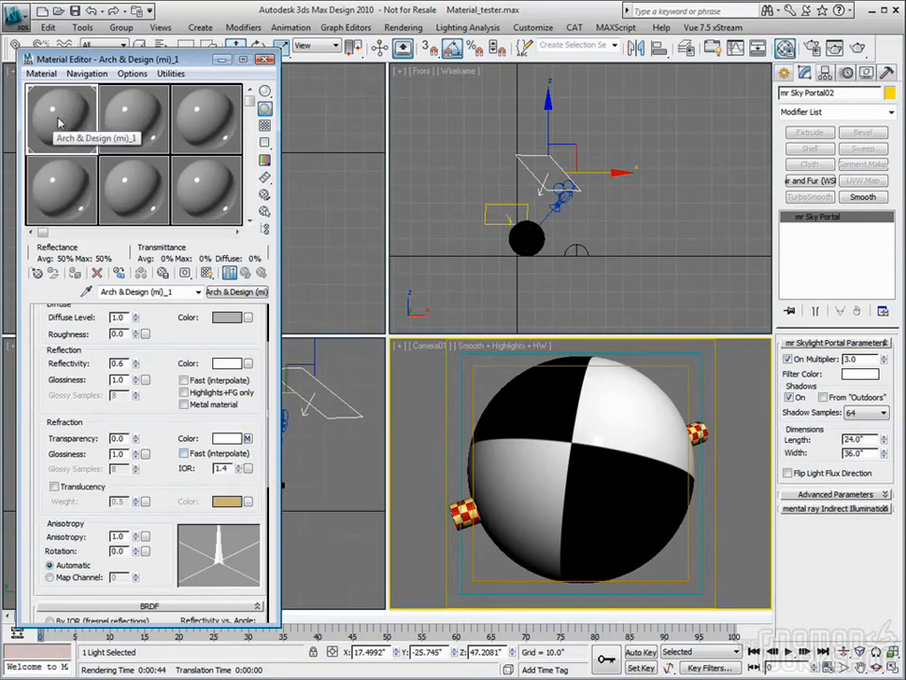
pyautogui.click(265, 125)
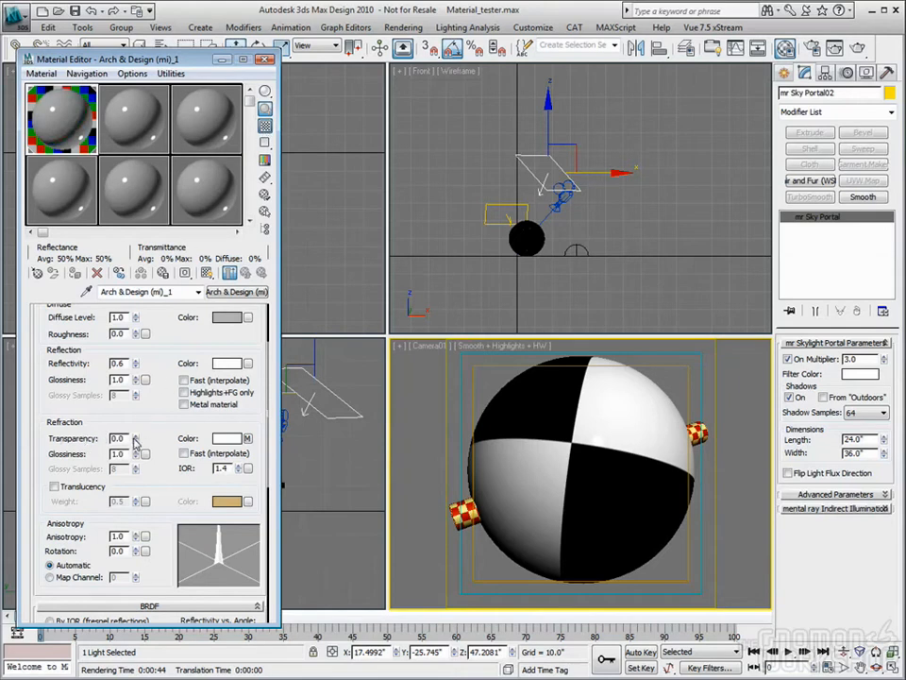
pyautogui.moveTo(134, 439); pyautogui.dragTo(127, 249)
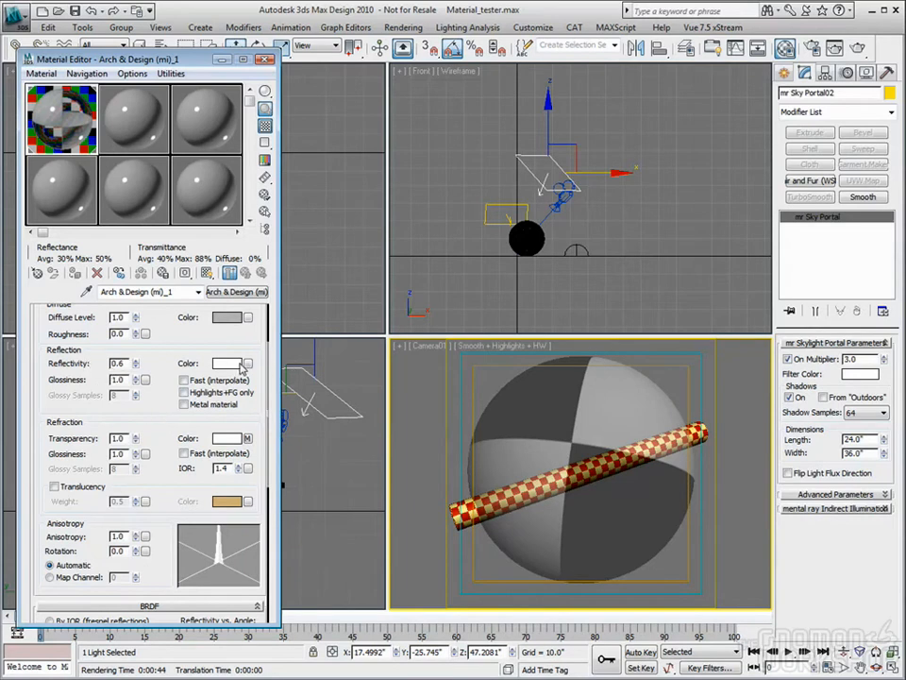
# Review the Arch & Design parameters from the templates and main material settings through BRDF to the special purpose maps.
pyautogui.scroll(-5, 161, 438)
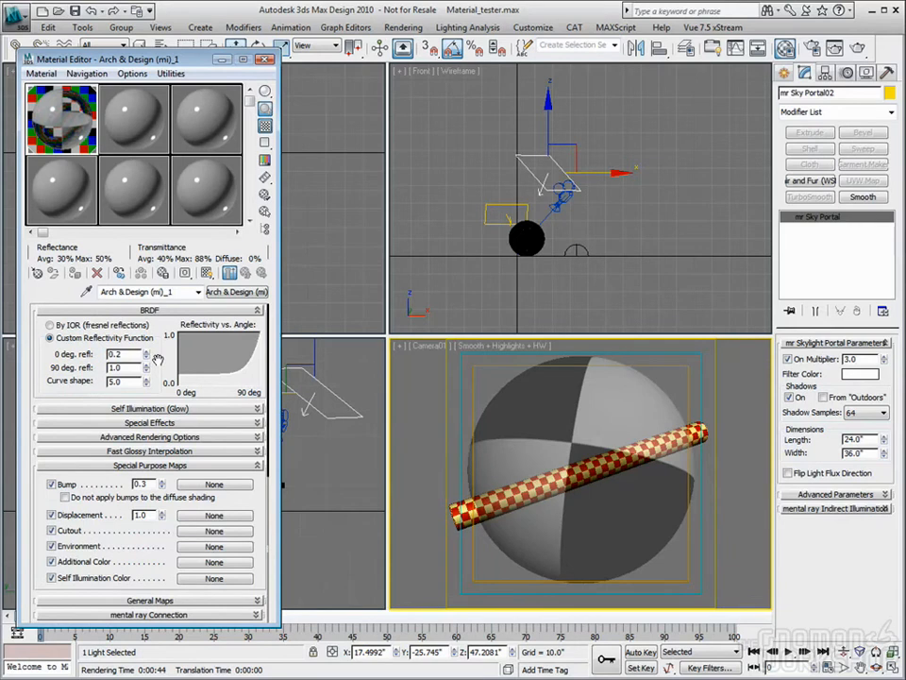
pyautogui.scroll(5, 160, 354)
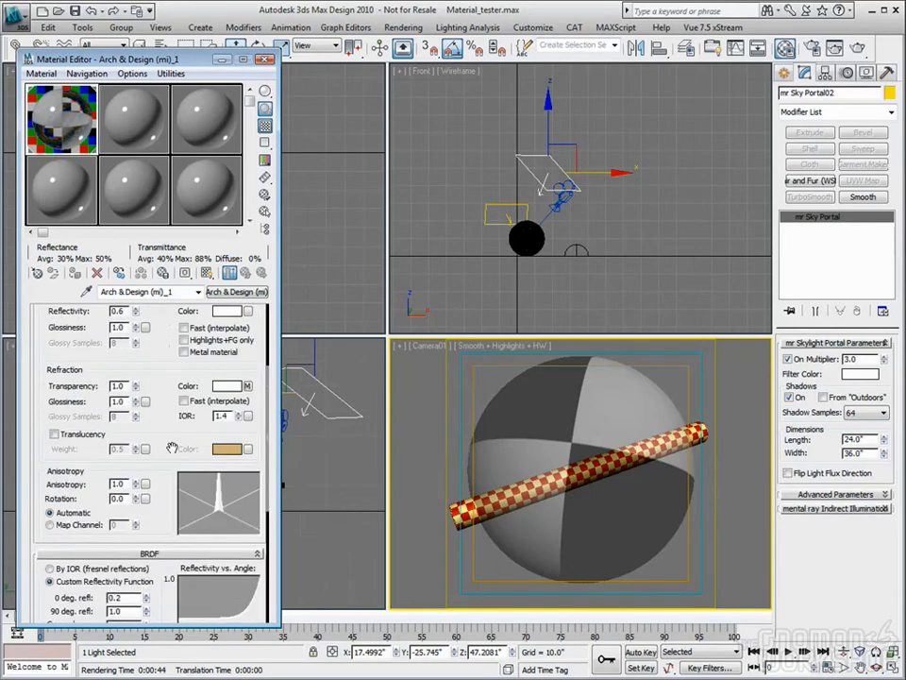
pyautogui.scroll(2, 171, 446)
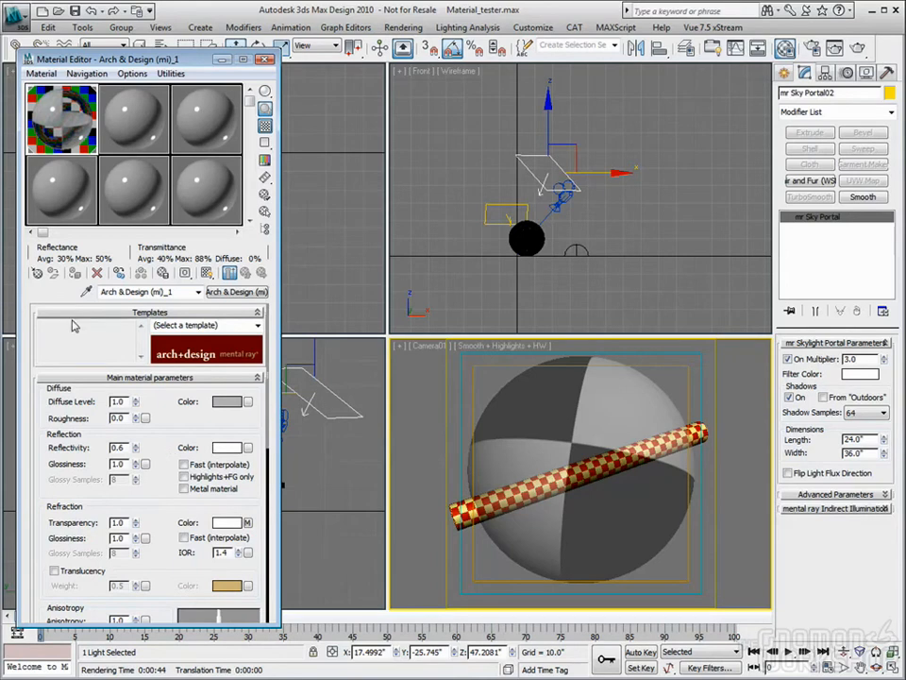
pyautogui.scroll(-1, 151, 425)
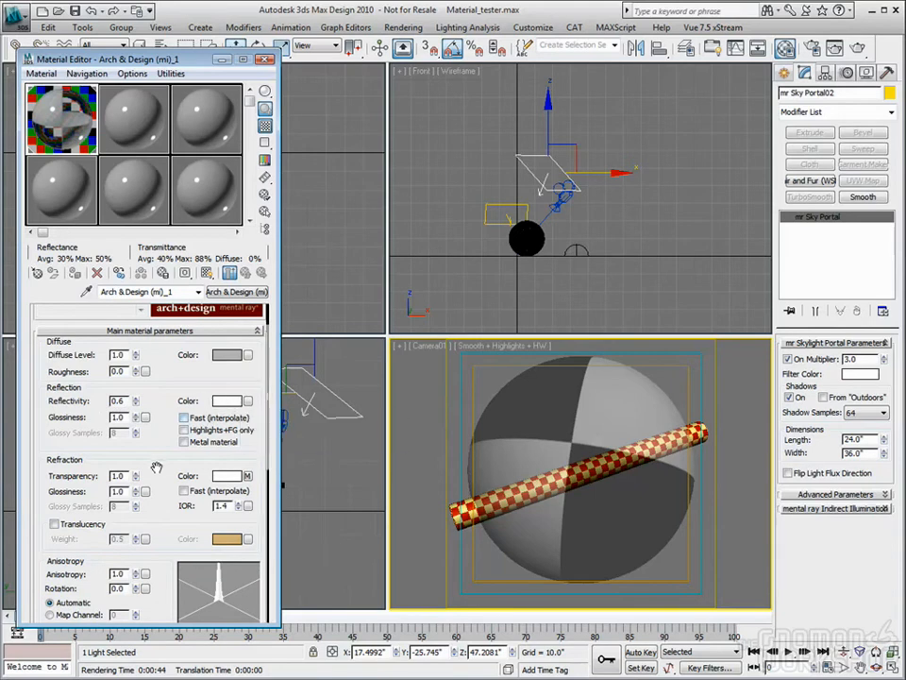
pyautogui.moveTo(179, 469); pyautogui.dragTo(162, 437)
pyautogui.scroll(3, 162, 437)
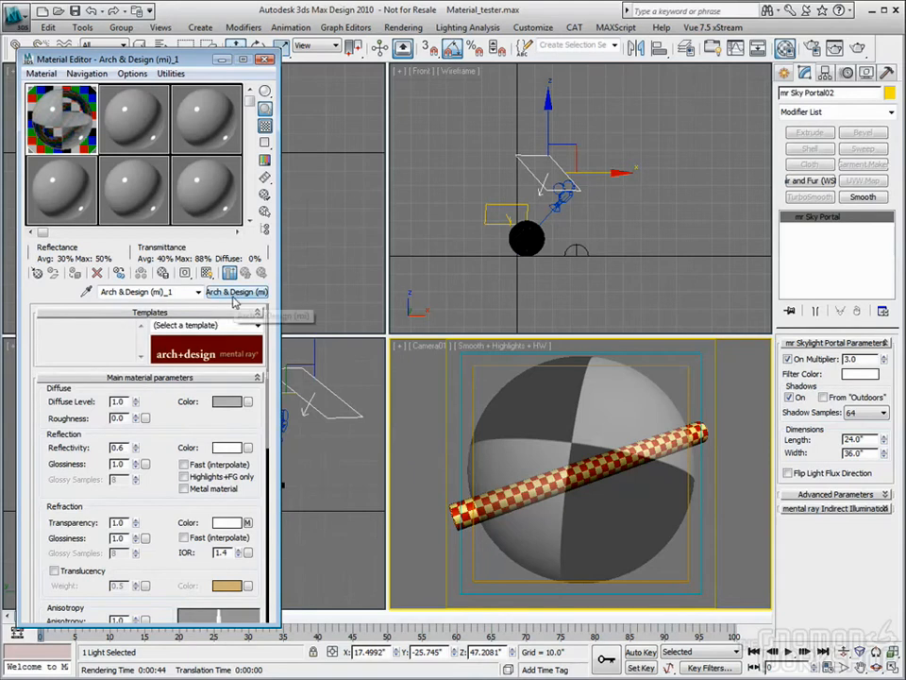
pyautogui.scroll(-10, 164, 471)
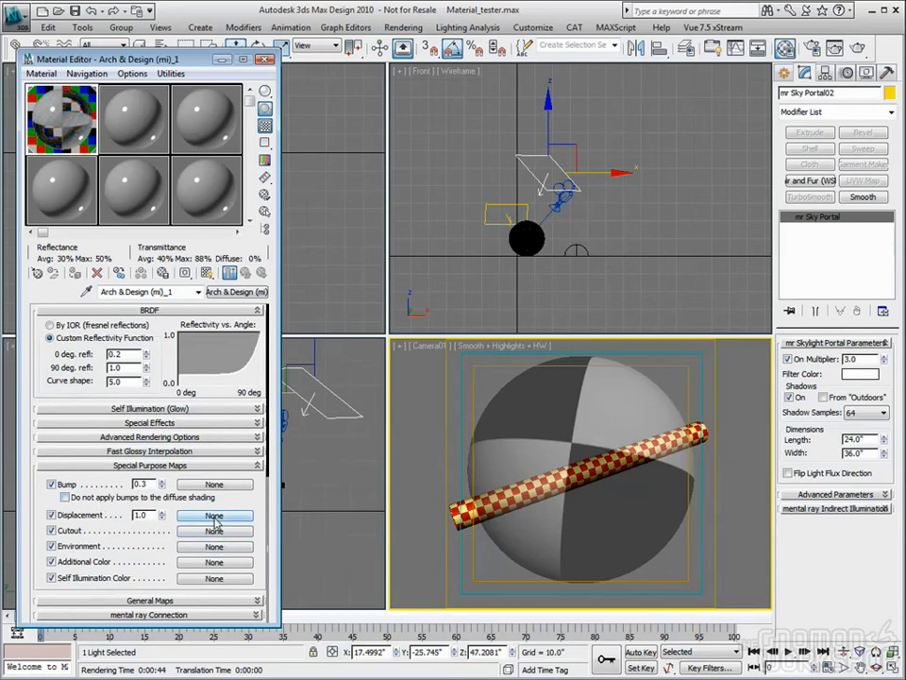
pyautogui.scroll(4, 164, 498)
pyautogui.scroll(5, 164, 498)
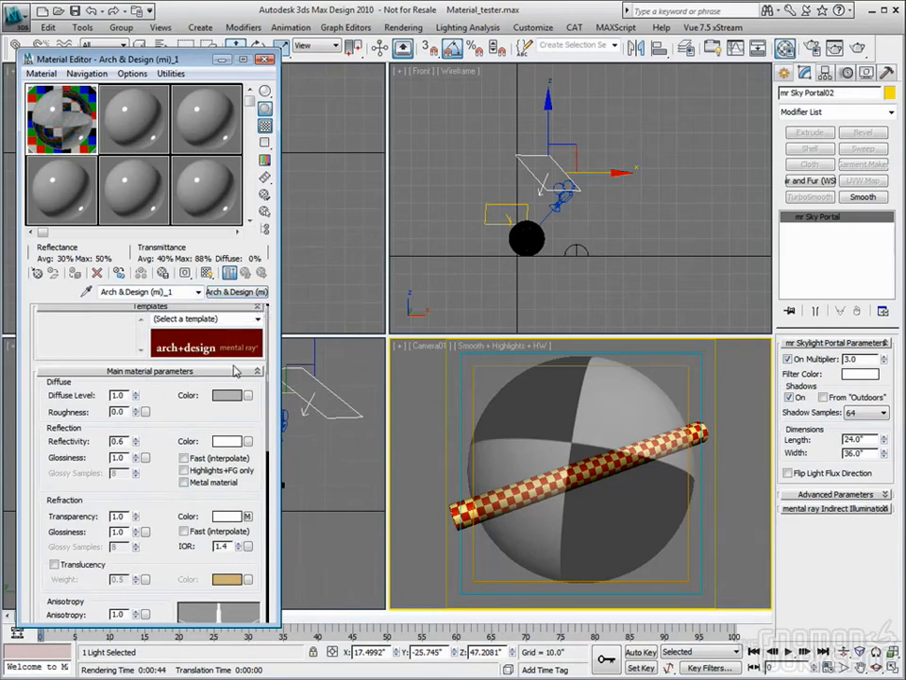
# Replace the first slot's material with Car Paint Material (mi) and assign it to the large sphere.
pyautogui.click(236, 291)
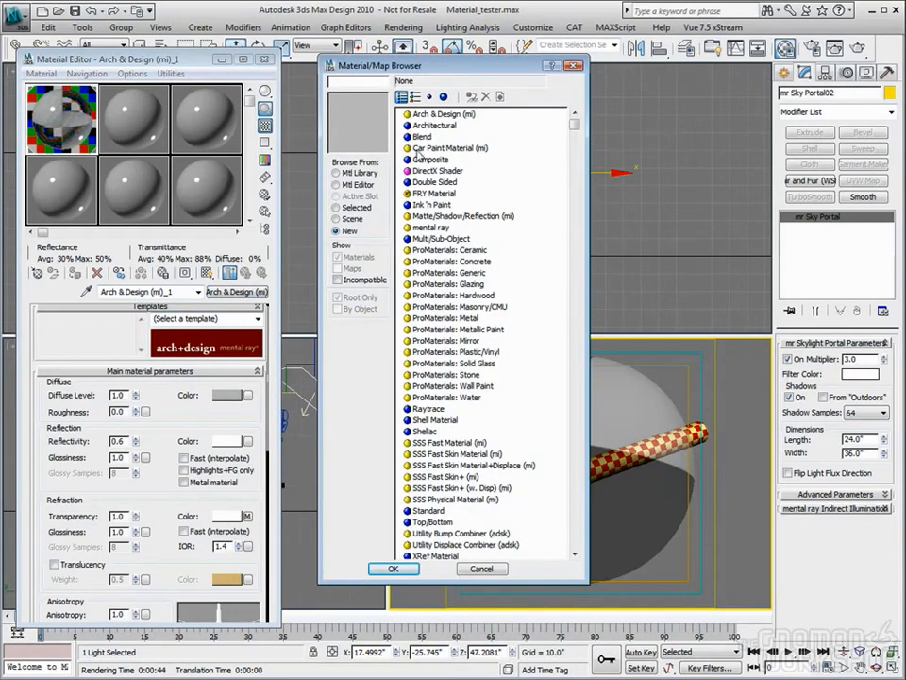
pyautogui.doubleClick(427, 148)
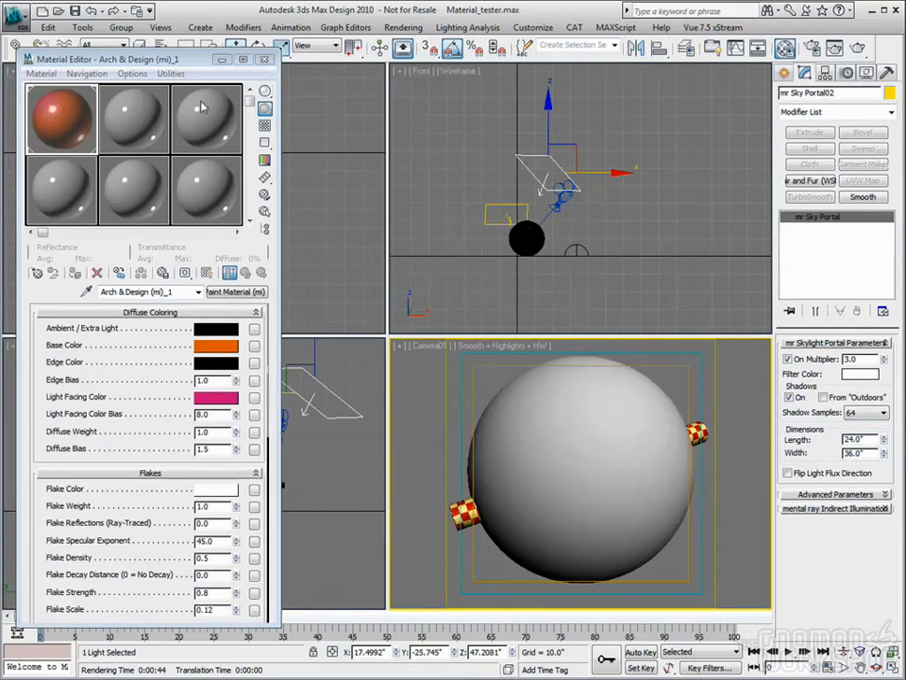
pyautogui.click(43, 119)
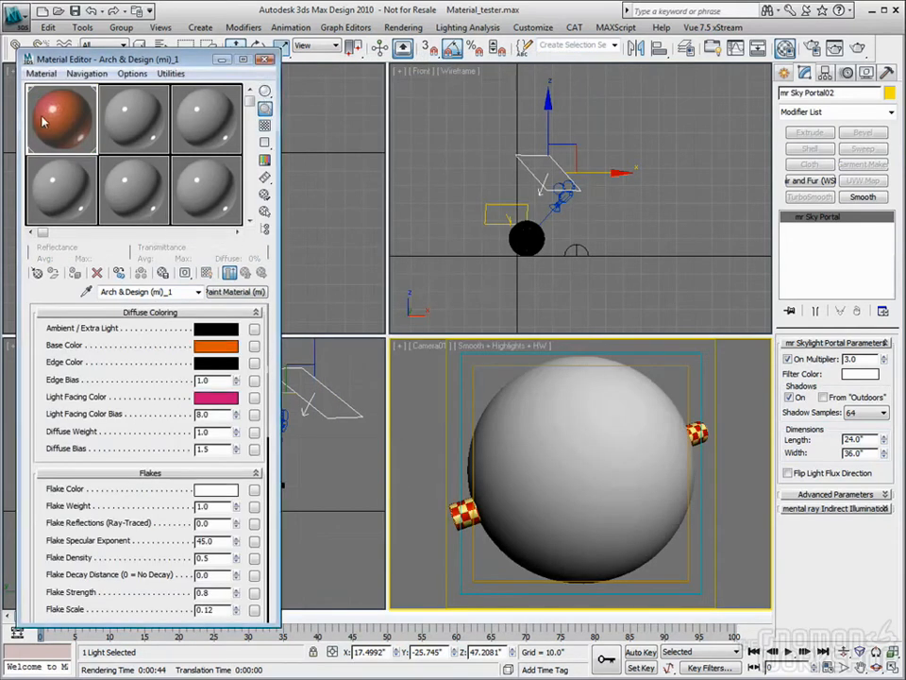
pyautogui.click(529, 449)
pyautogui.click(81, 120)
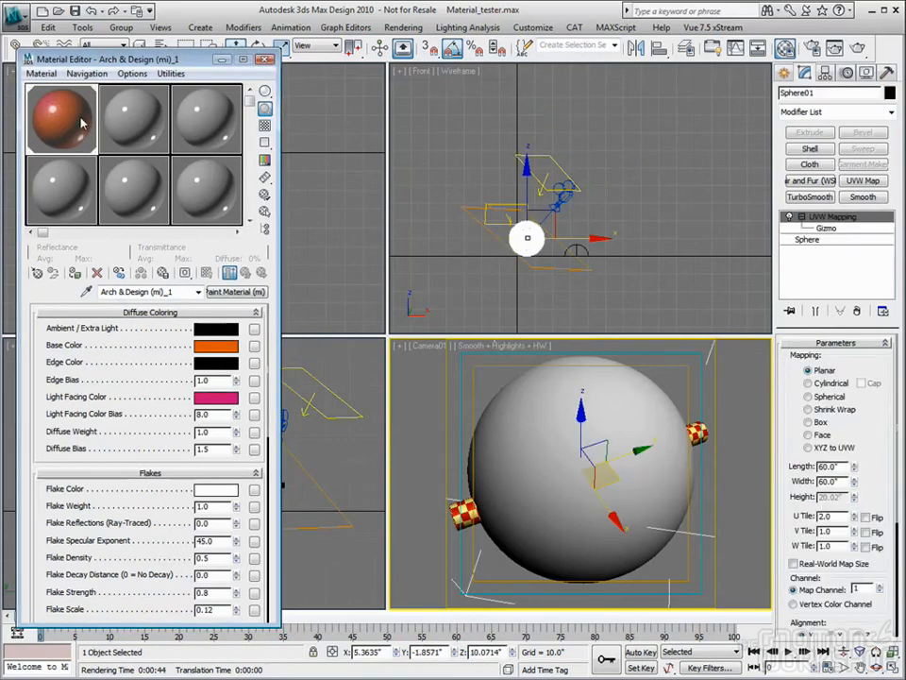
pyautogui.click(75, 274)
# Set the car paint material's Base Color to green.
pyautogui.click(217, 351)
pyautogui.click(326, 104)
pyautogui.click(519, 197)
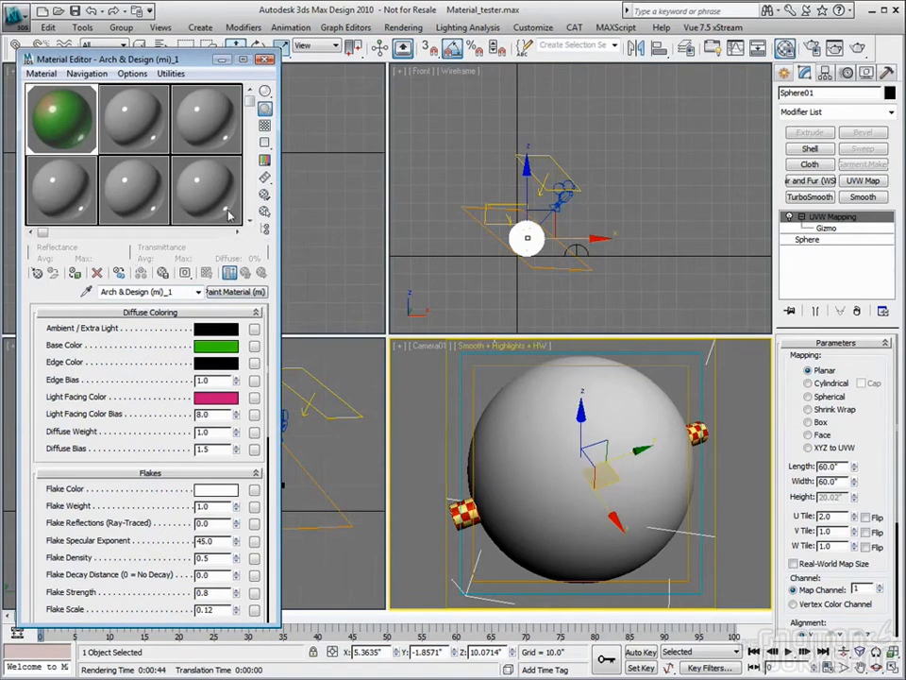
# Apply the second slot's Arch & Design material to the sphere and set its diffuse color to bright red.
pyautogui.click(114, 128)
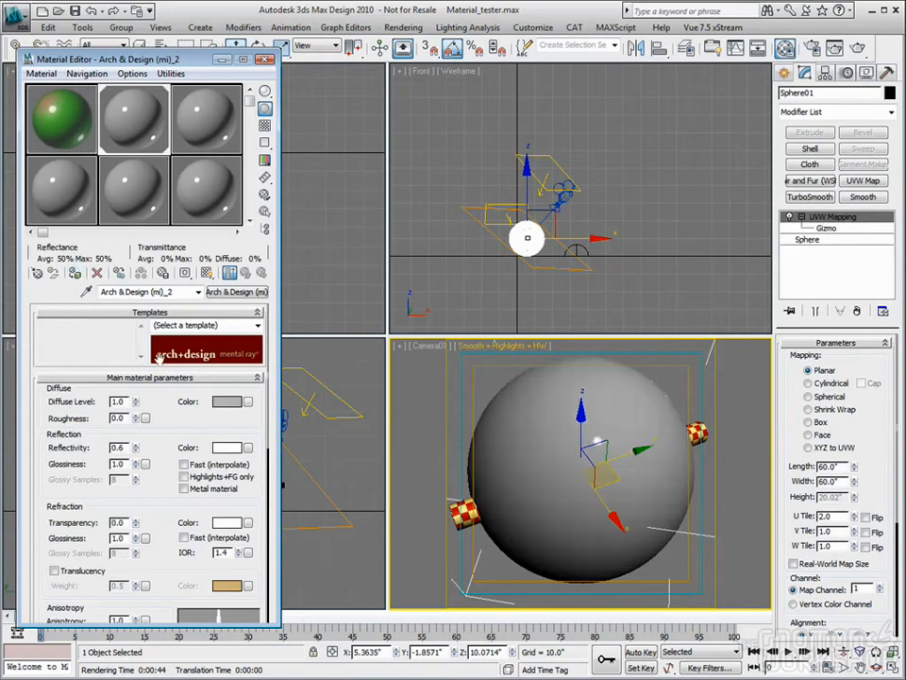
pyautogui.click(227, 402)
pyautogui.click(390, 90)
pyautogui.moveTo(416, 127); pyautogui.dragTo(415, 81)
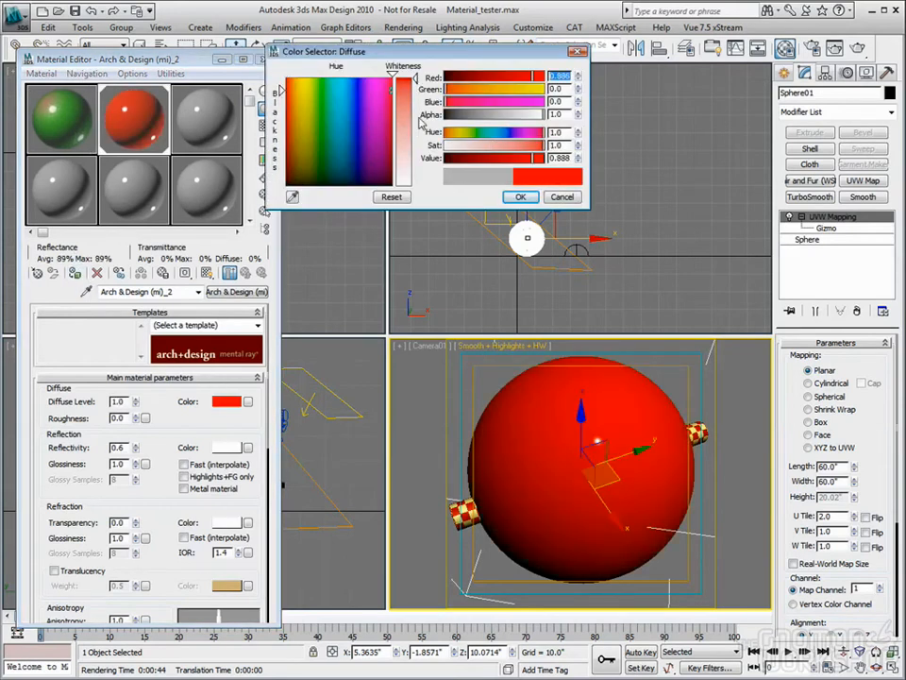
pyautogui.click(521, 197)
# Reassign the green car paint material to the sphere and collapse its rollouts from Flakes through Advanced Options.
pyautogui.click(78, 108)
pyautogui.click(75, 273)
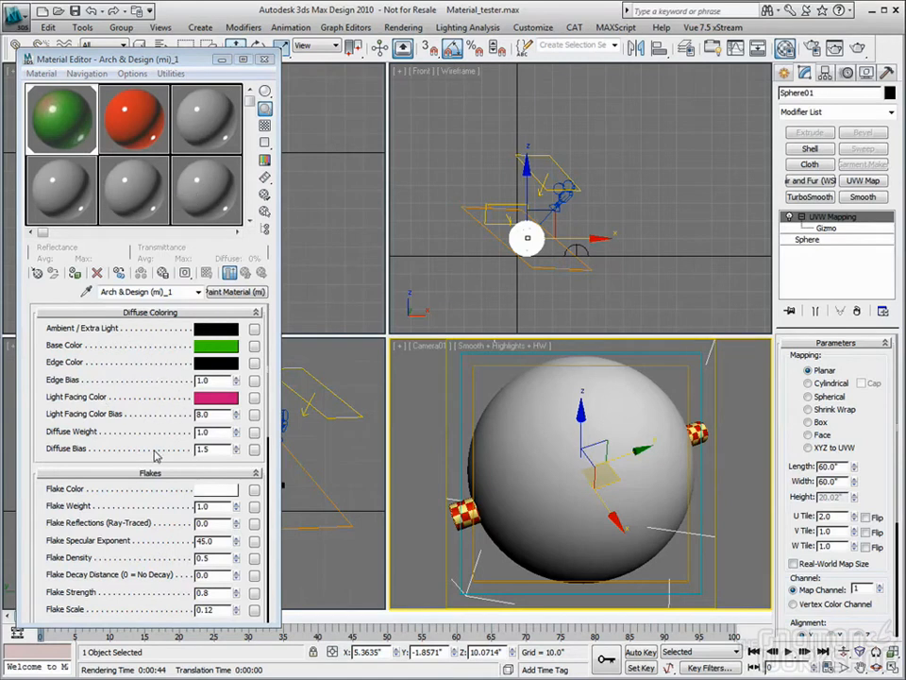
pyautogui.scroll(-5, 202, 459)
pyautogui.click(255, 383)
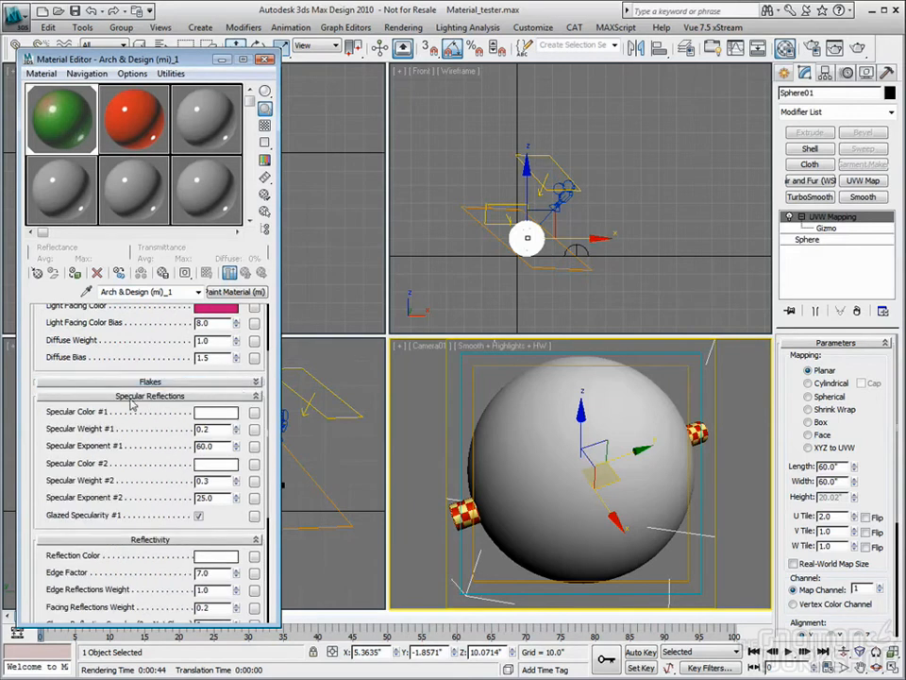
pyautogui.click(256, 396)
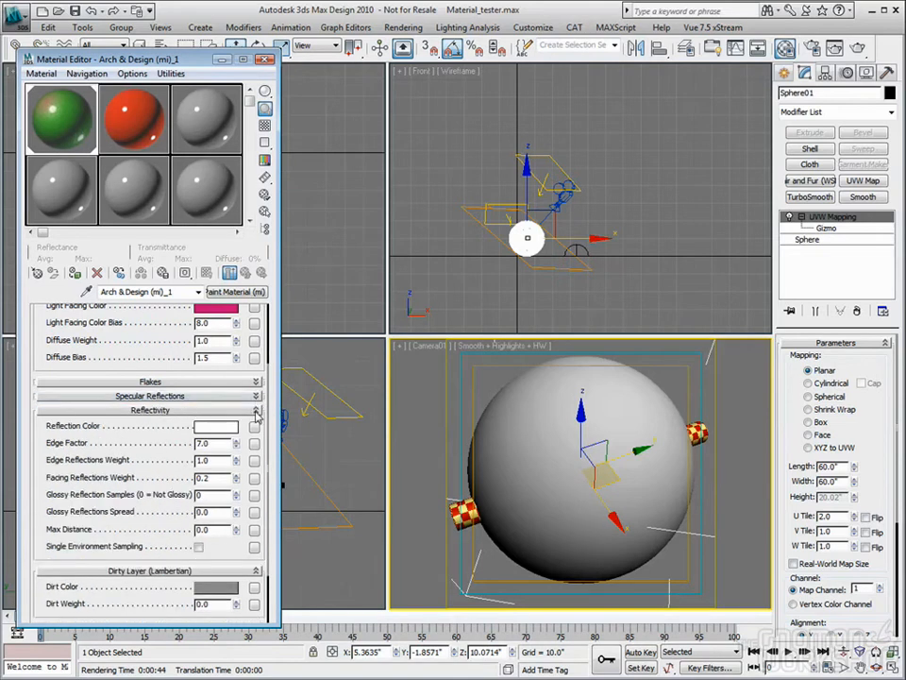
pyautogui.click(256, 412)
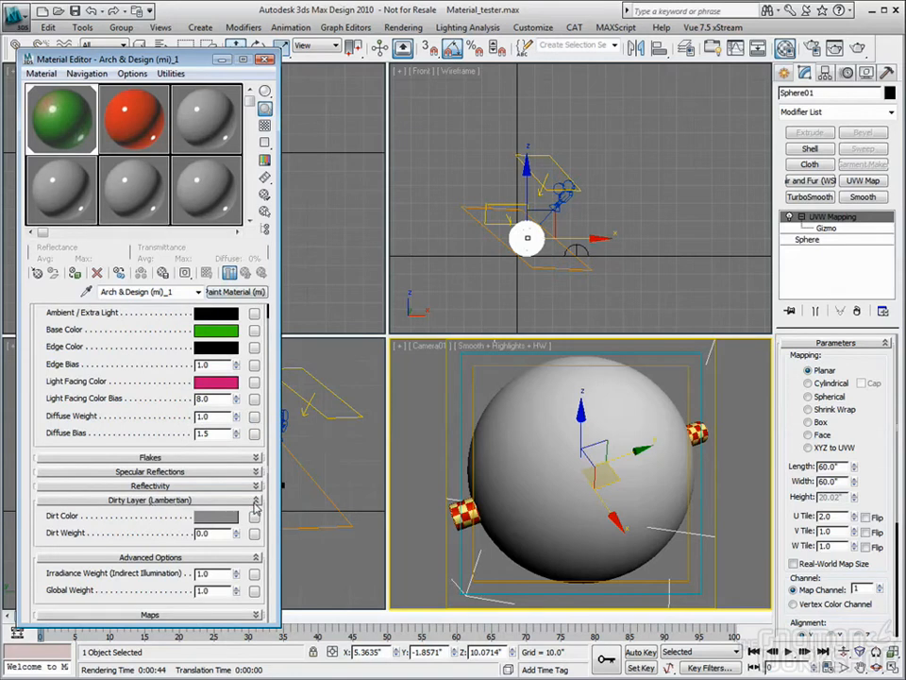
pyautogui.click(254, 501)
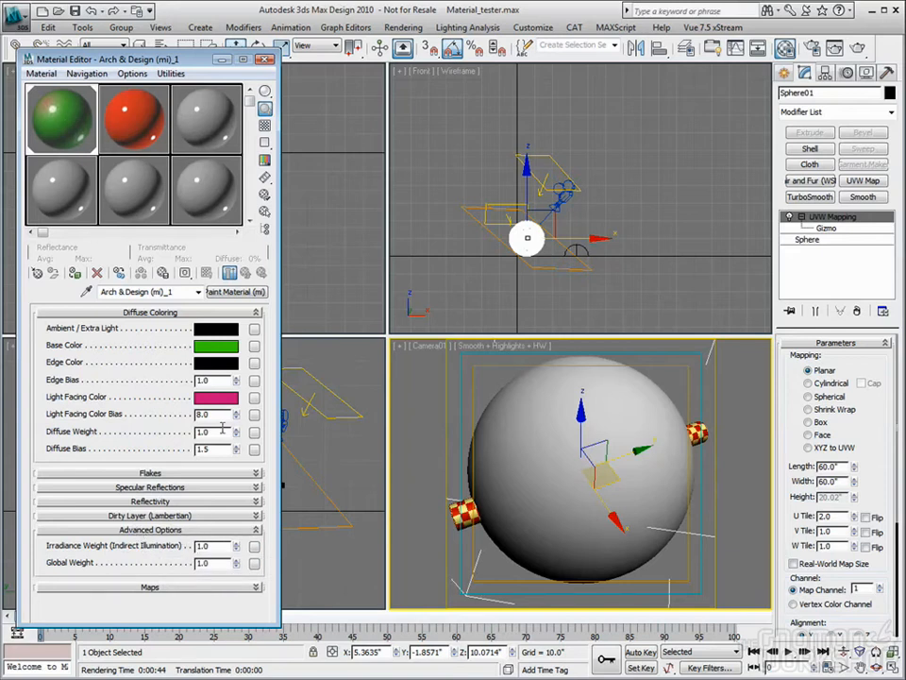
pyautogui.click(150, 529)
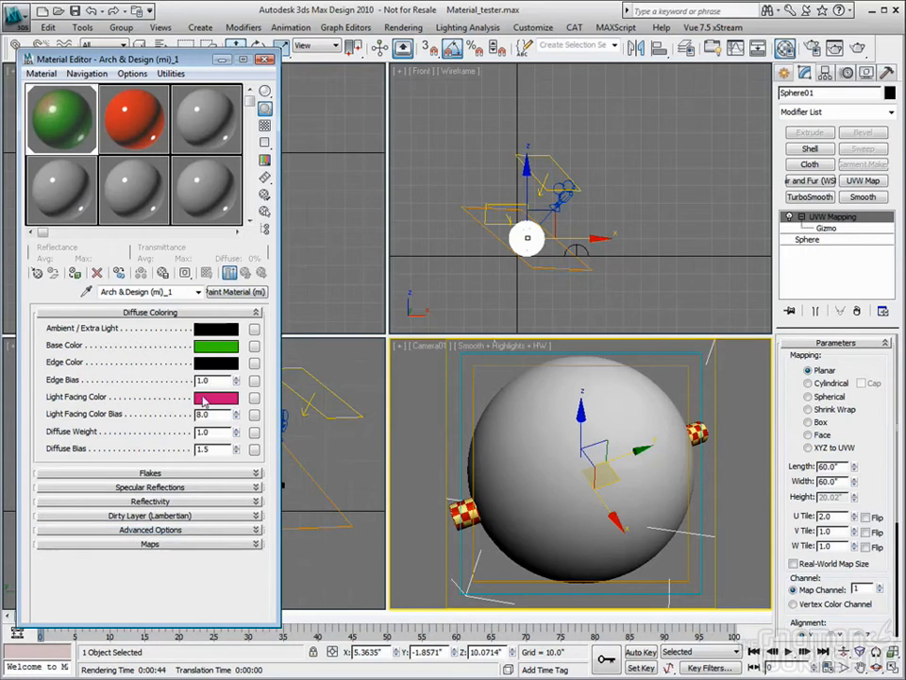
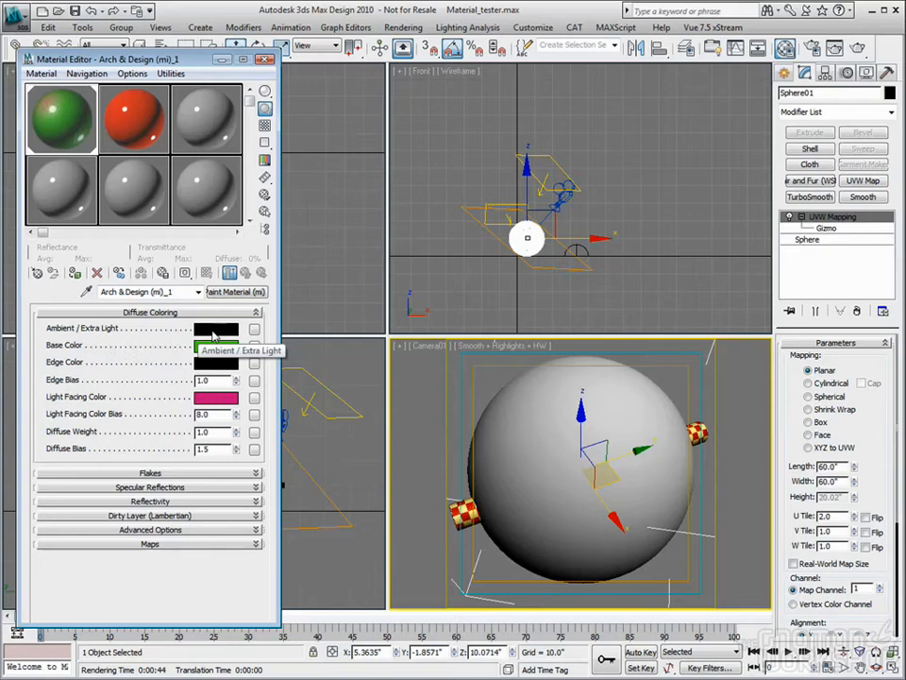
# Set the car paint material's Light Facing Color to bright yellow-green with hue 58, saturation 255 and value 245.
pyautogui.moveTo(386, 89); pyautogui.dragTo(346, 88)
pyautogui.moveTo(480, 55); pyautogui.dragTo(685, 21)
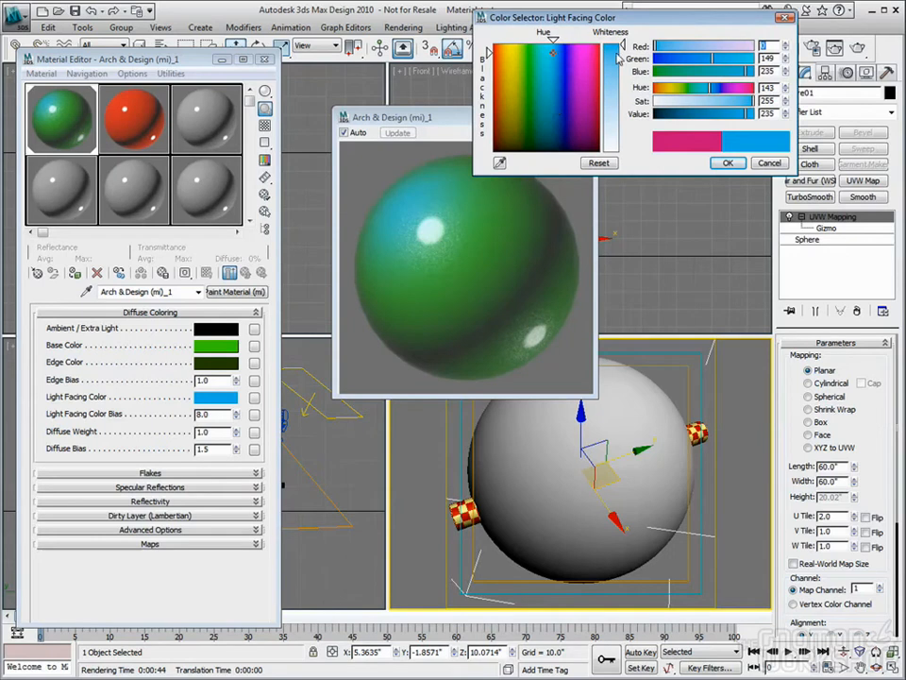
pyautogui.moveTo(554, 53); pyautogui.dragTo(518, 45)
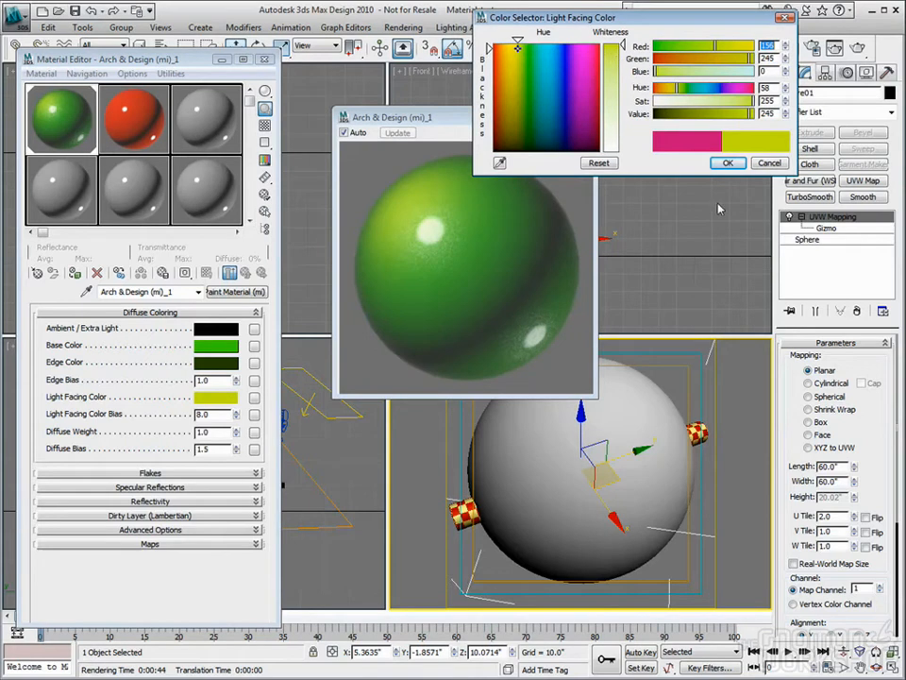
pyautogui.click(736, 164)
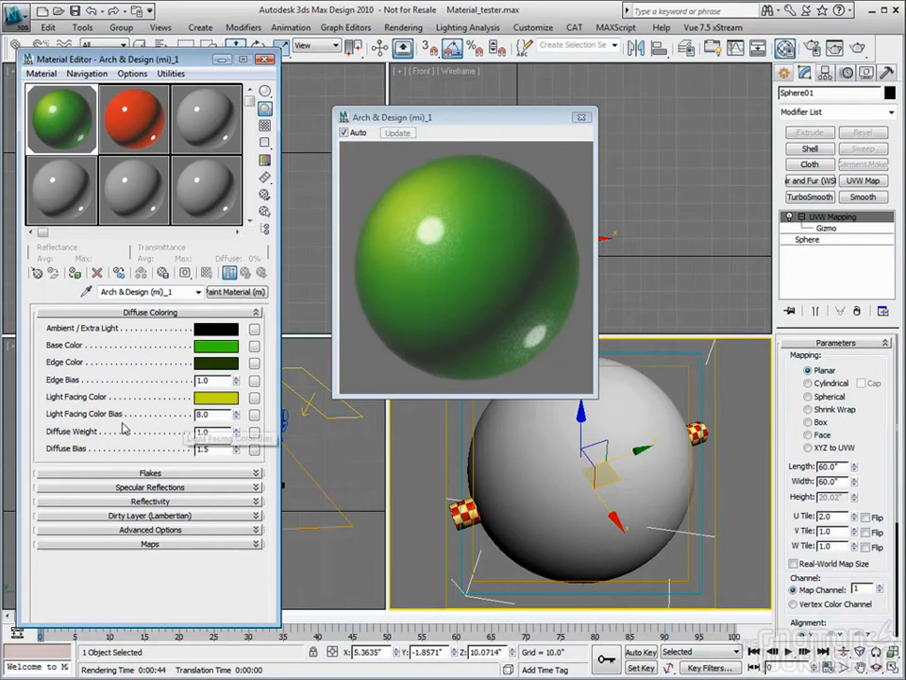
# Try the Light Facing Color Bias at 20.0 and 0.1, and set it back to 8.0.
pyautogui.moveTo(236, 413); pyautogui.dragTo(227, 203)
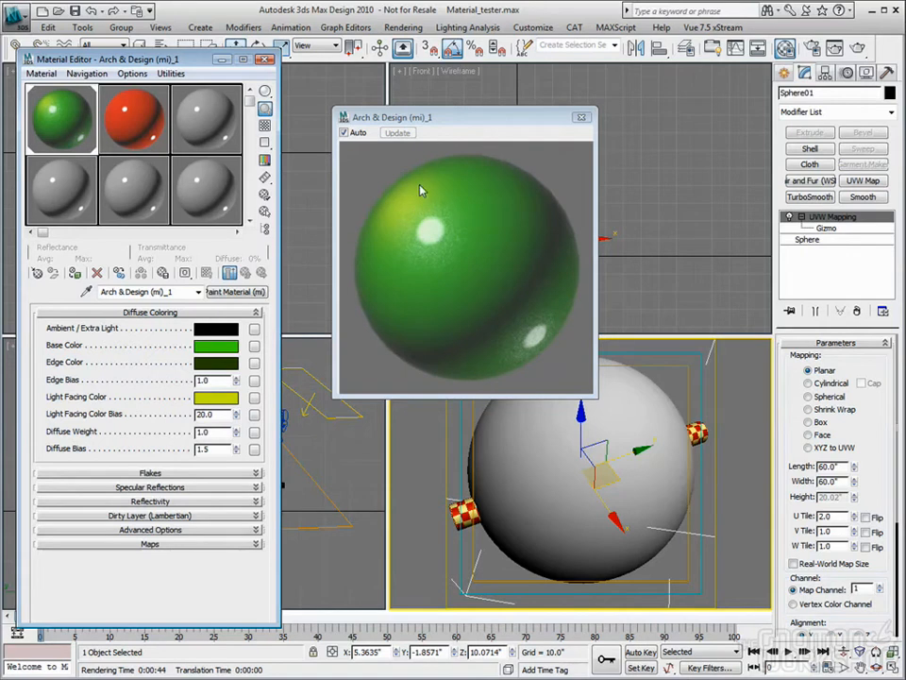
pyautogui.rightClick(237, 416)
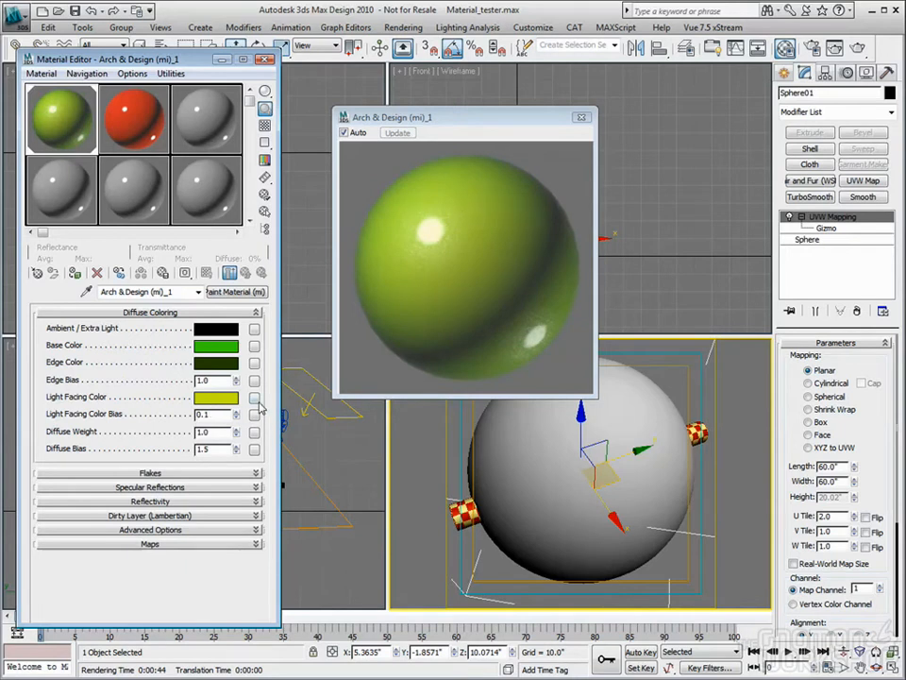
pyautogui.moveTo(239, 416); pyautogui.dragTo(227, 282)
pyautogui.doubleClick(210, 413)
pyautogui.write('5')
pyautogui.press('Tab')
pyautogui.hotkey('shift', 'Tab')
pyautogui.write('8')
pyautogui.press('Tab')
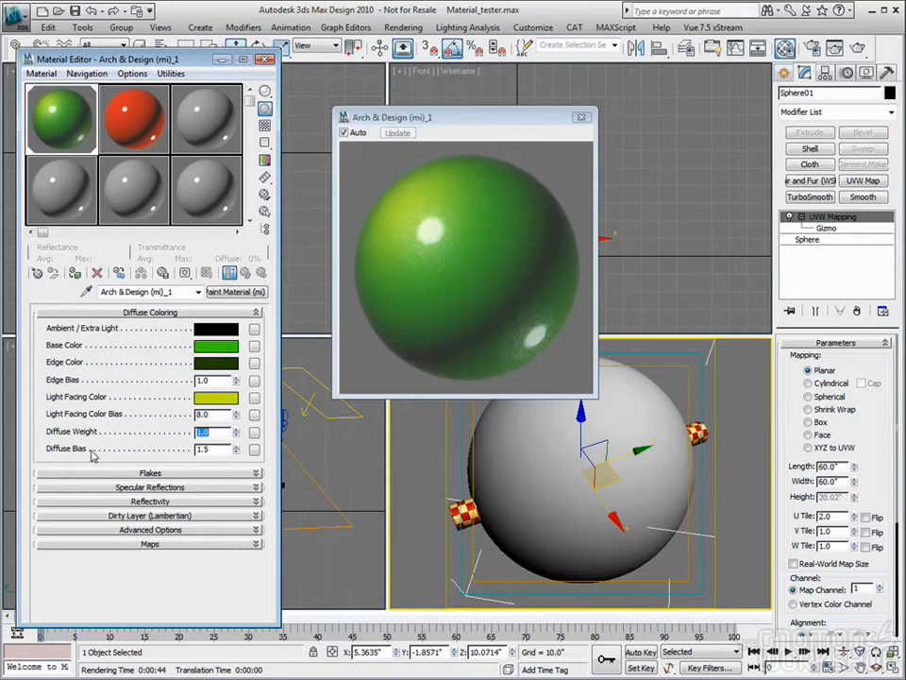
# Try the Diffuse Weight at about 2.59 and set it back to 1.0.
pyautogui.moveTo(235, 435); pyautogui.dragTo(238, 326)
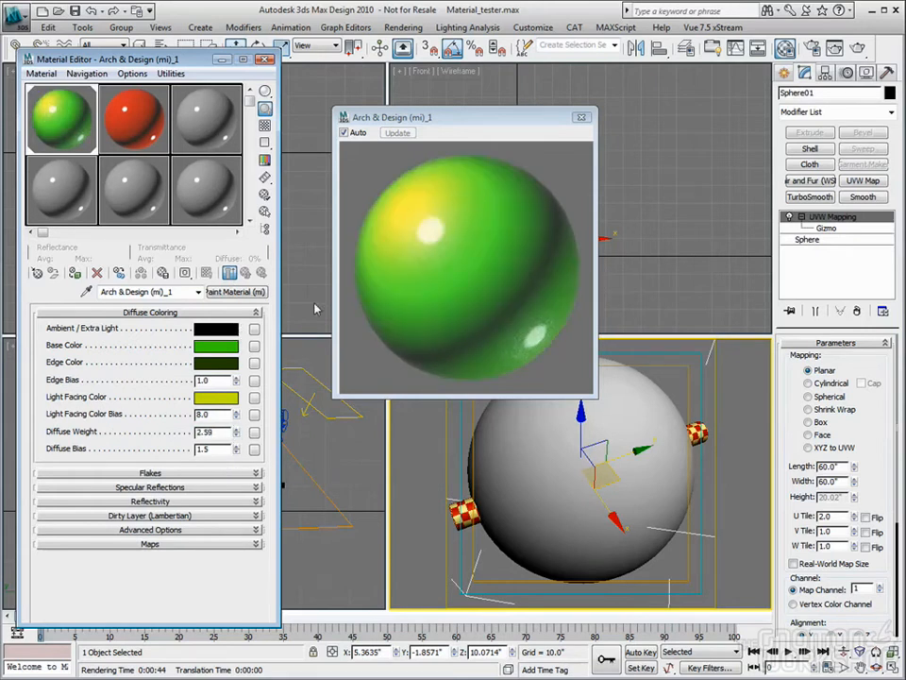
pyautogui.doubleClick(219, 431)
pyautogui.write('1.0')
pyautogui.press('Return')
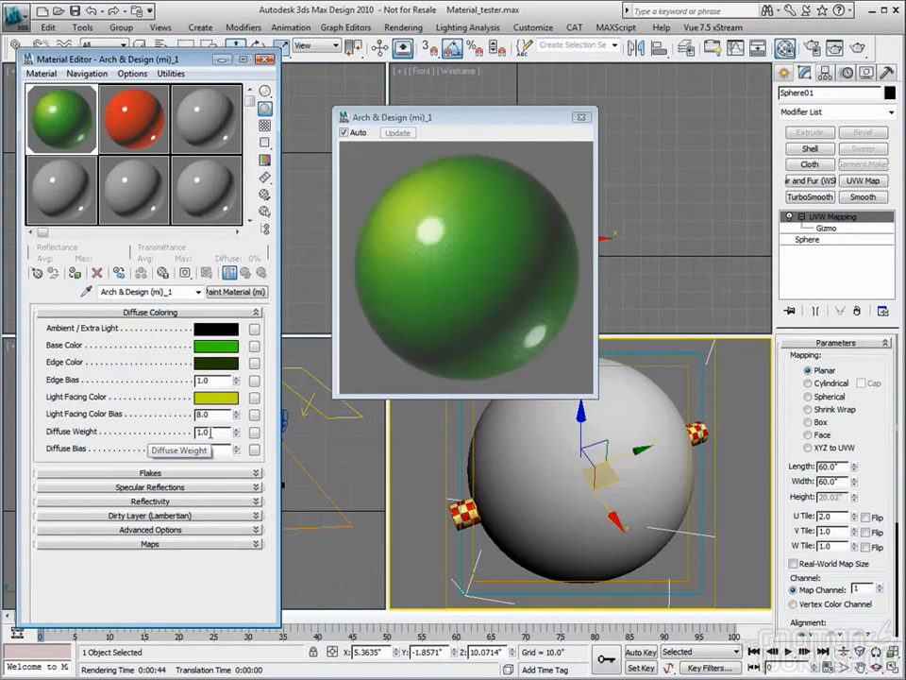
# Try a different Diffuse Bias and set it back to 1.5.
pyautogui.press('Tab')
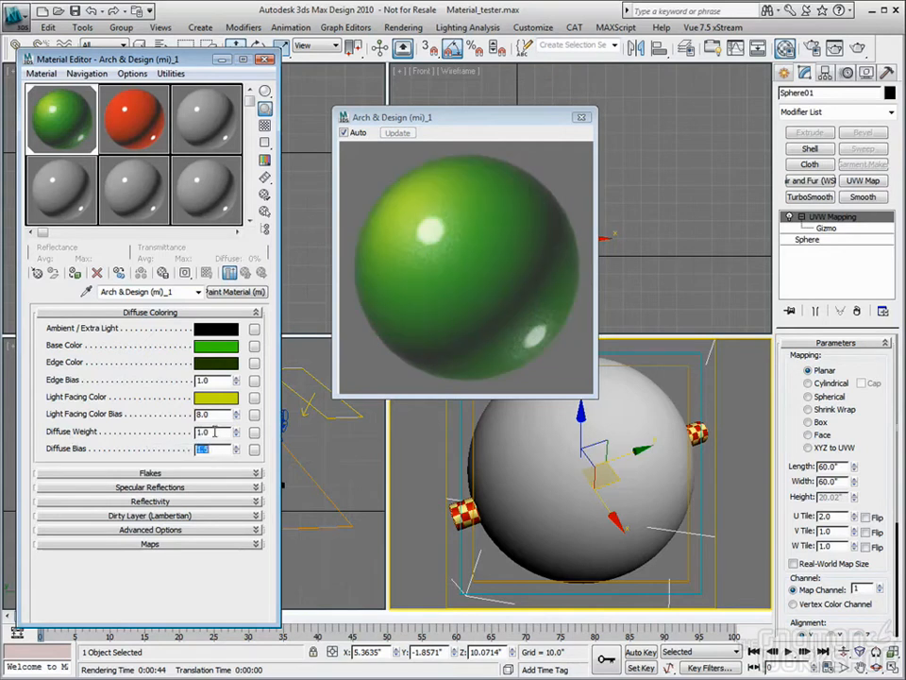
pyautogui.press('Tab')
pyautogui.moveTo(237, 451)
pyautogui.mouseDown()
pyautogui.moveTo(241, 362)
pyautogui.moveTo(242, 448)
pyautogui.mouseUp()
pyautogui.moveTo(218, 449); pyautogui.dragTo(158, 446)
pyautogui.write('1.5')
pyautogui.press('Tab')
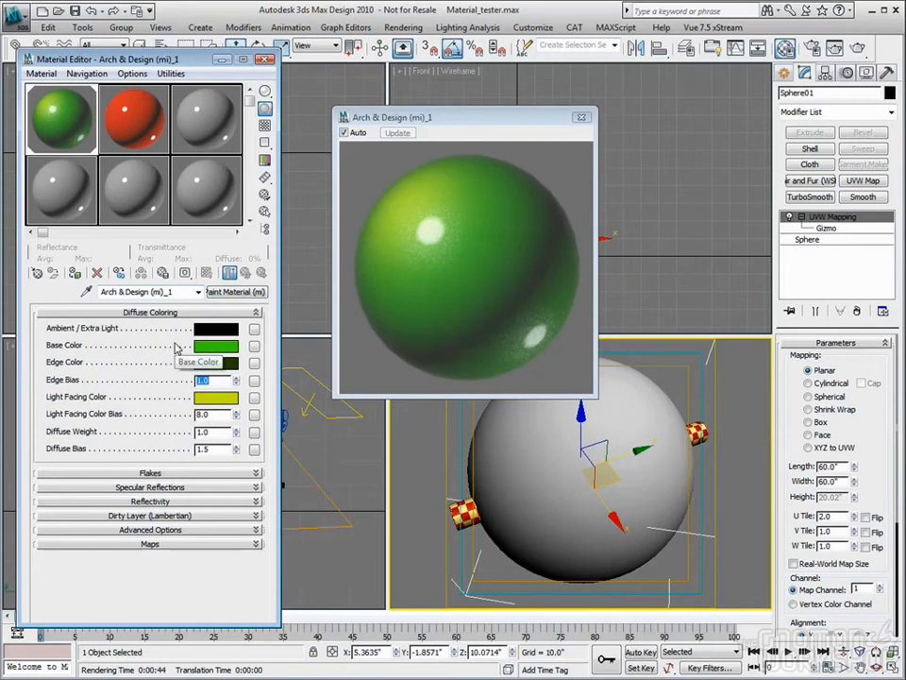
# Expand the Flakes rollout and set the Flake Specular Exponent to 10.
pyautogui.click(215, 474)
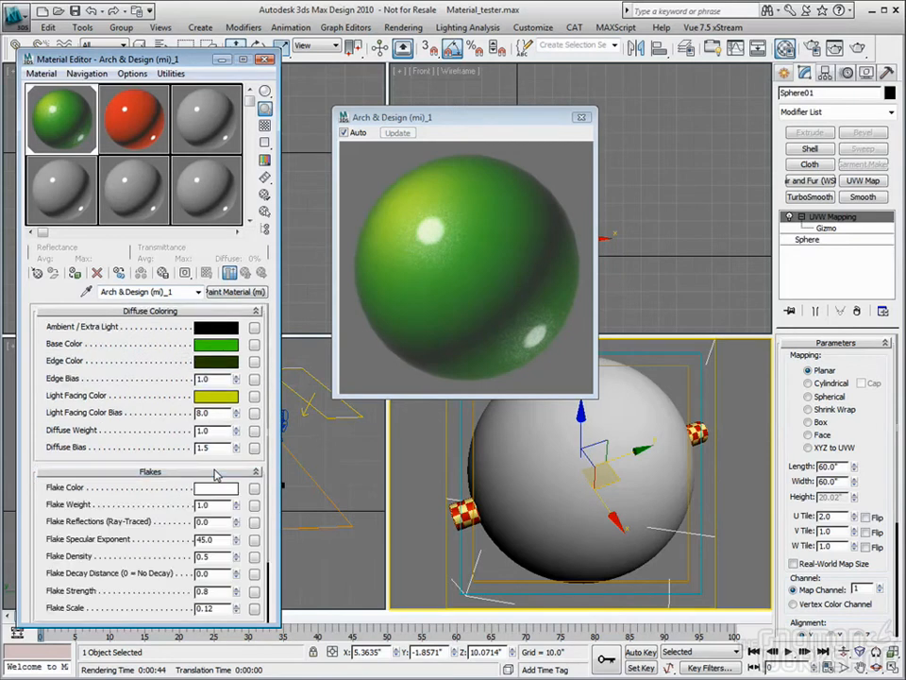
pyautogui.scroll(-2, 267, 557)
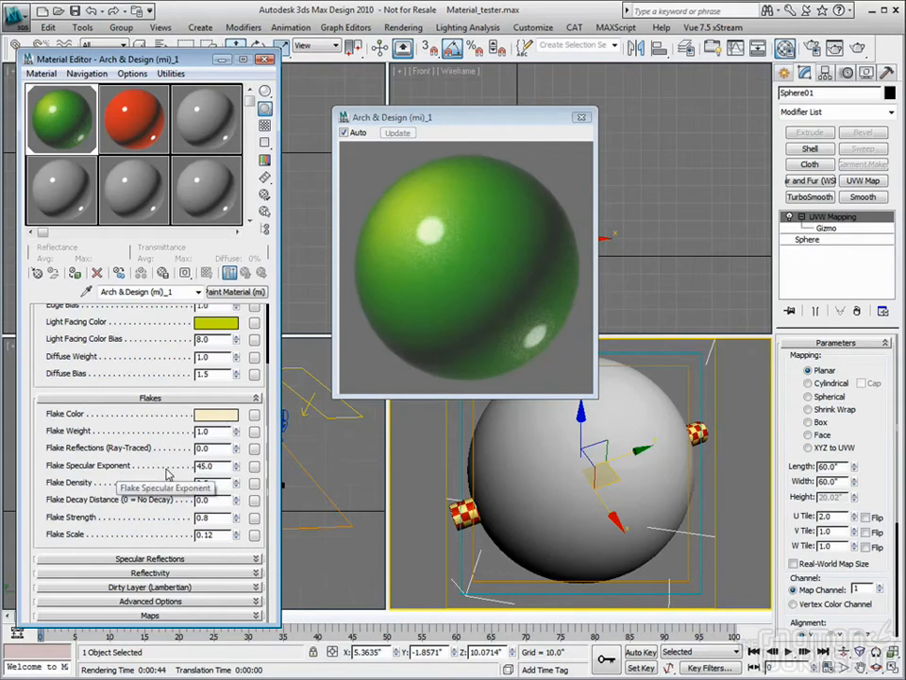
pyautogui.doubleClick(219, 466)
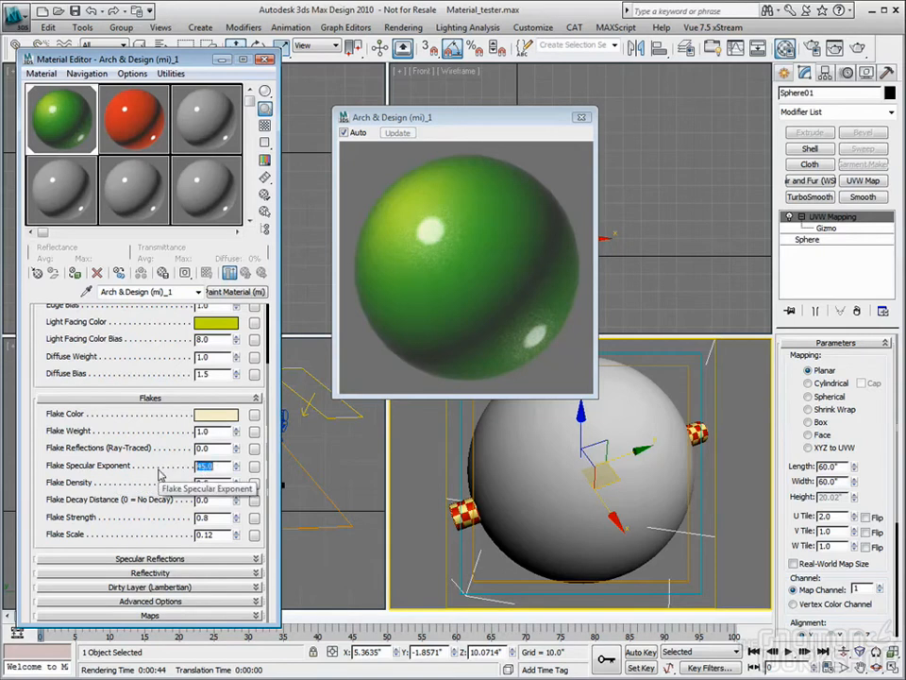
pyautogui.write('10')
pyautogui.press('Return')
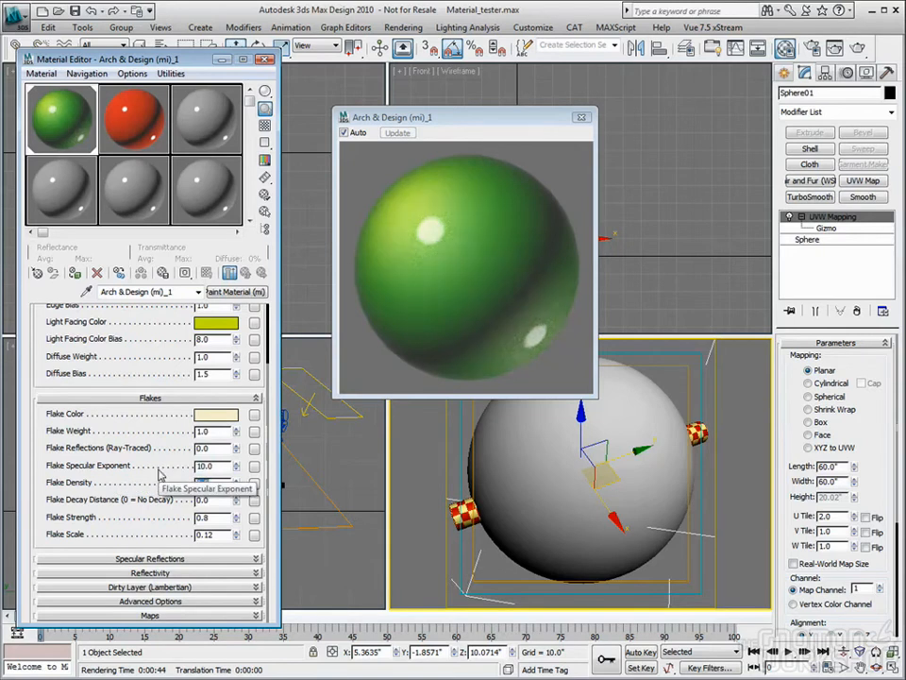
pyautogui.press('Tab')
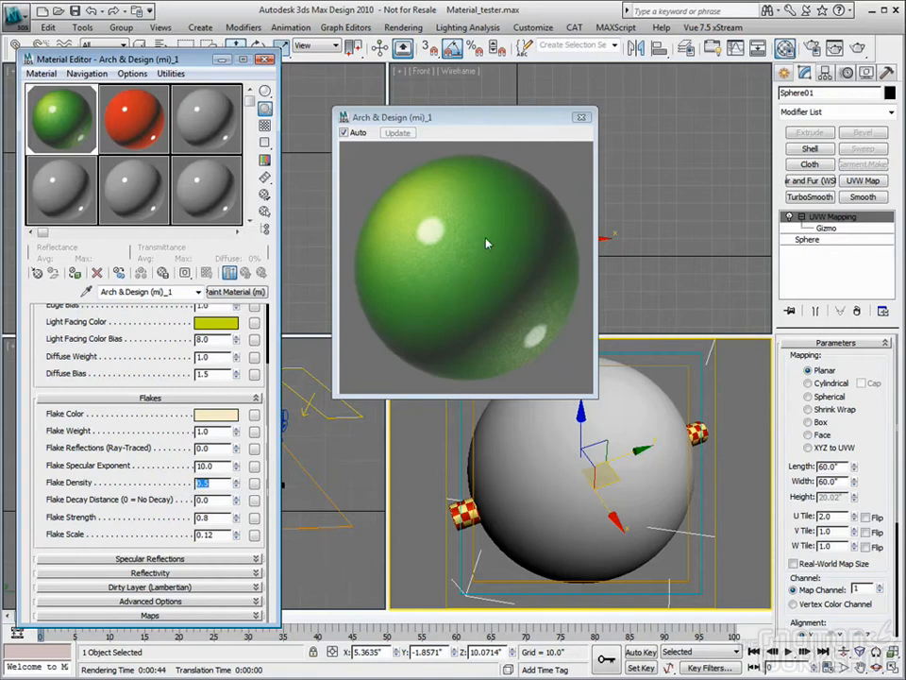
# Try the Flake Specular Exponent at 90, about 1263.6 and 50, and set it to 45.
pyautogui.moveTo(223, 466); pyautogui.dragTo(157, 466)
pyautogui.write('90')
pyautogui.press('Tab')
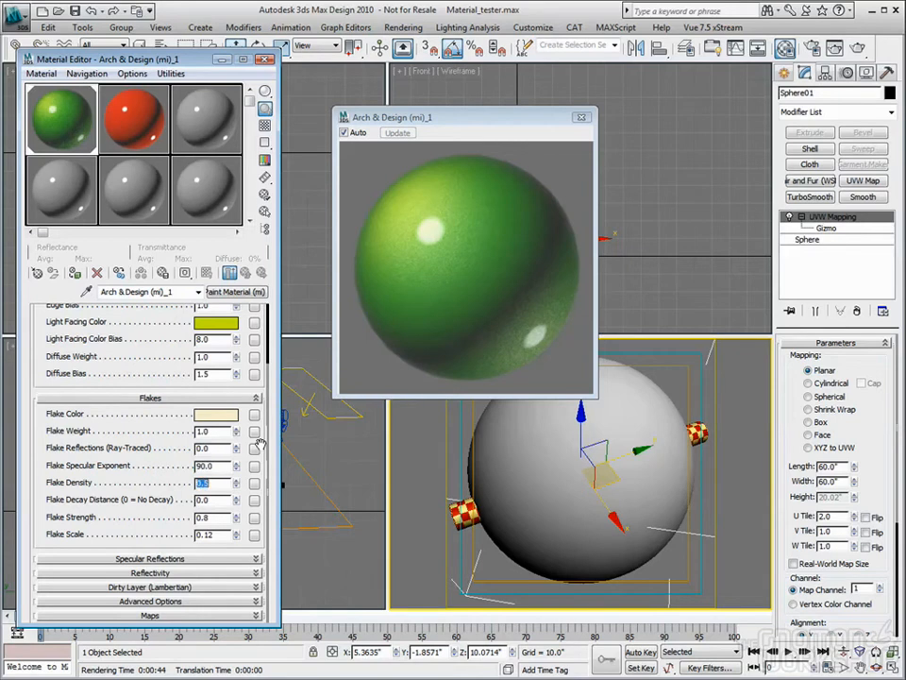
pyautogui.moveTo(236, 465); pyautogui.dragTo(287, 299)
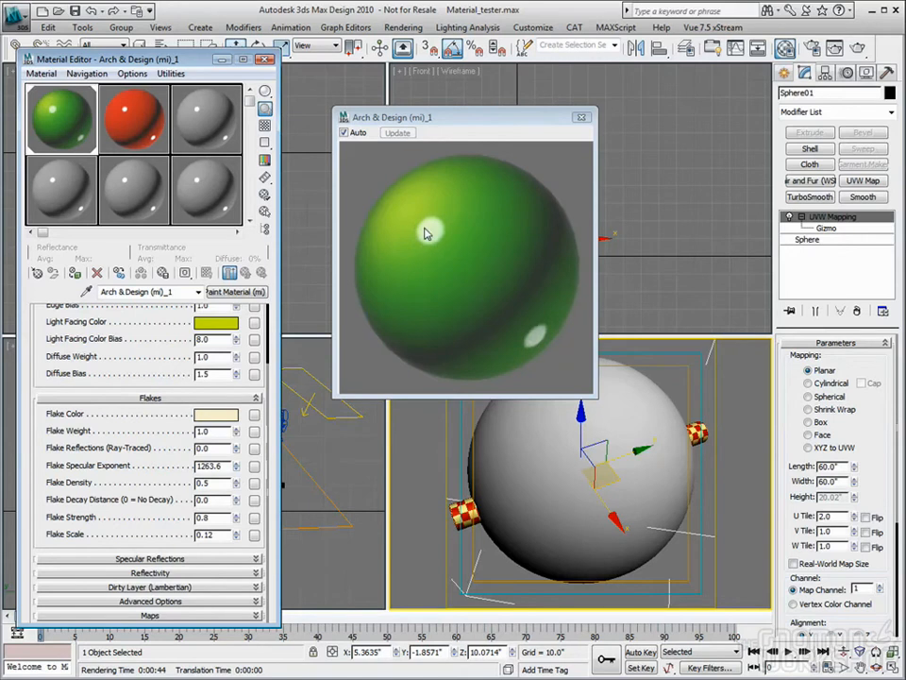
pyautogui.doubleClick(210, 465)
pyautogui.write('50')
pyautogui.press('Tab')
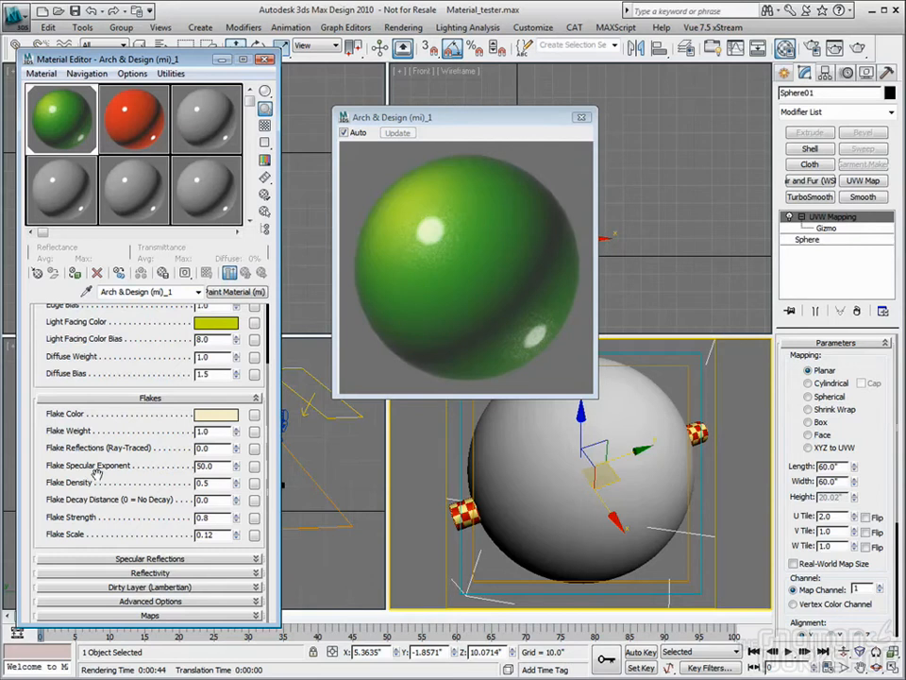
pyautogui.moveTo(216, 466); pyautogui.dragTo(165, 466)
pyautogui.write('45')
pyautogui.press('Tab')
# Compare Flake Density values such as 3.92 and 5, and set the density to 2.
pyautogui.moveTo(236, 484); pyautogui.dragTo(240, 244)
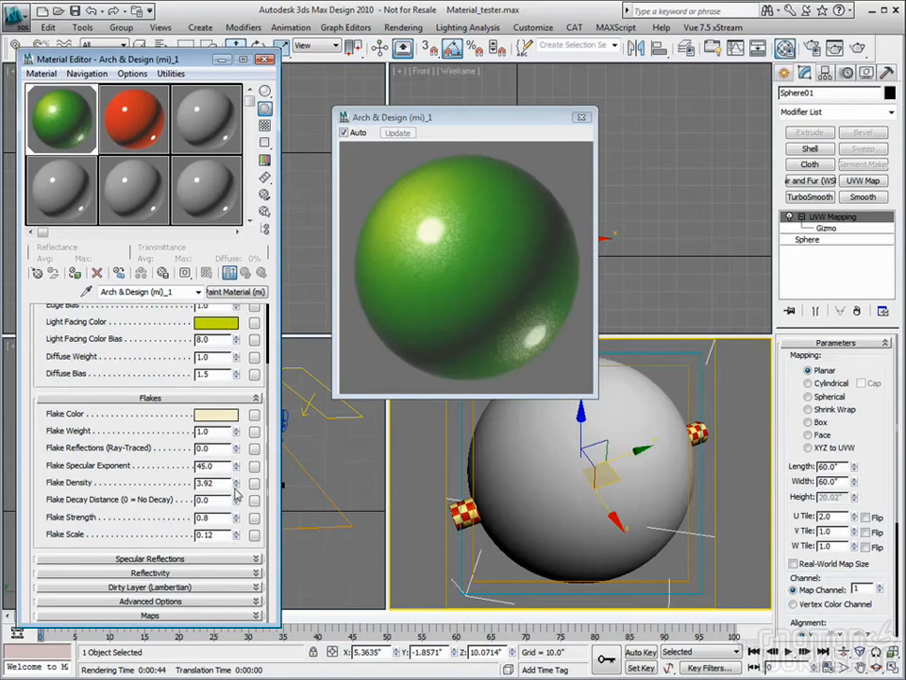
pyautogui.moveTo(236, 484); pyautogui.dragTo(254, 306)
pyautogui.moveTo(236, 484); pyautogui.dragTo(241, 358)
pyautogui.rightClick(236, 486)
pyautogui.moveTo(223, 484); pyautogui.dragTo(154, 483)
pyautogui.write('5')
pyautogui.press('Tab')
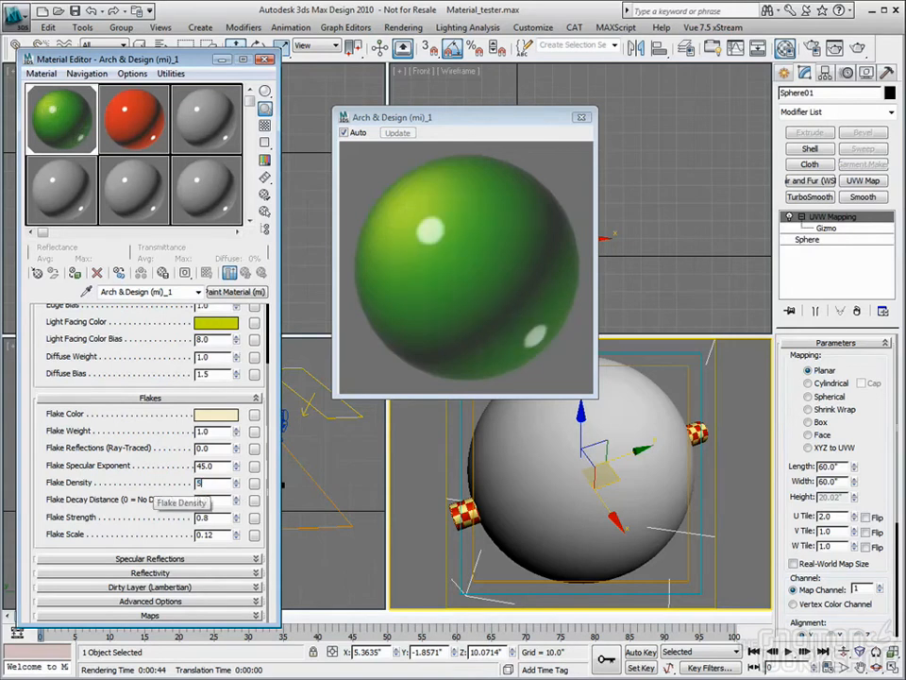
pyautogui.moveTo(223, 484); pyautogui.dragTo(144, 489)
pyautogui.write('2')
pyautogui.press('Tab')
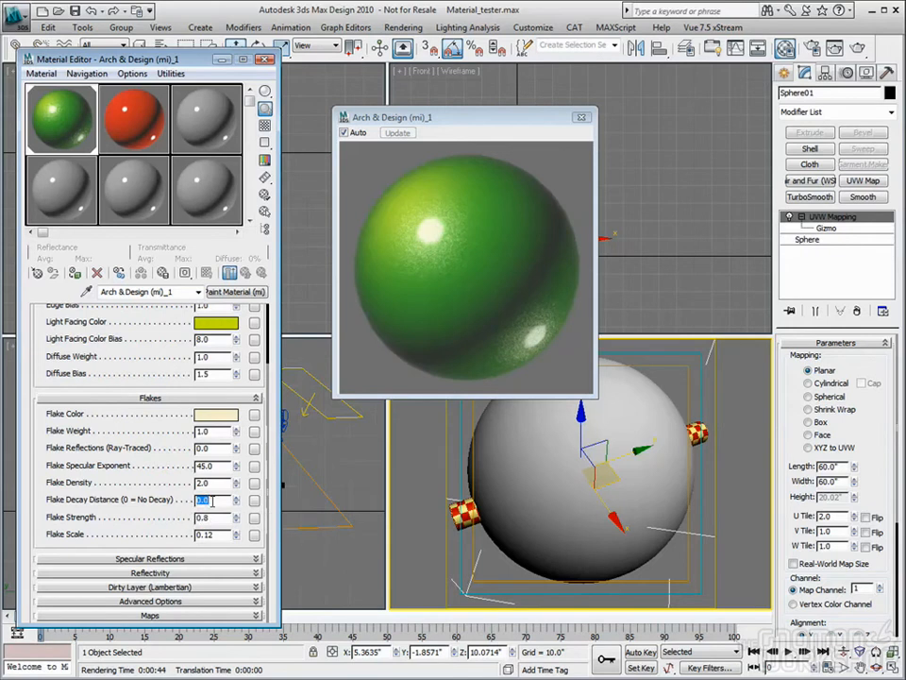
# Try the Flake Strength at about 6.15, 0.1 and about 0.58, and set it to 0.5.
pyautogui.click(186, 523)
pyautogui.moveTo(237, 520); pyautogui.dragTo(238, 232)
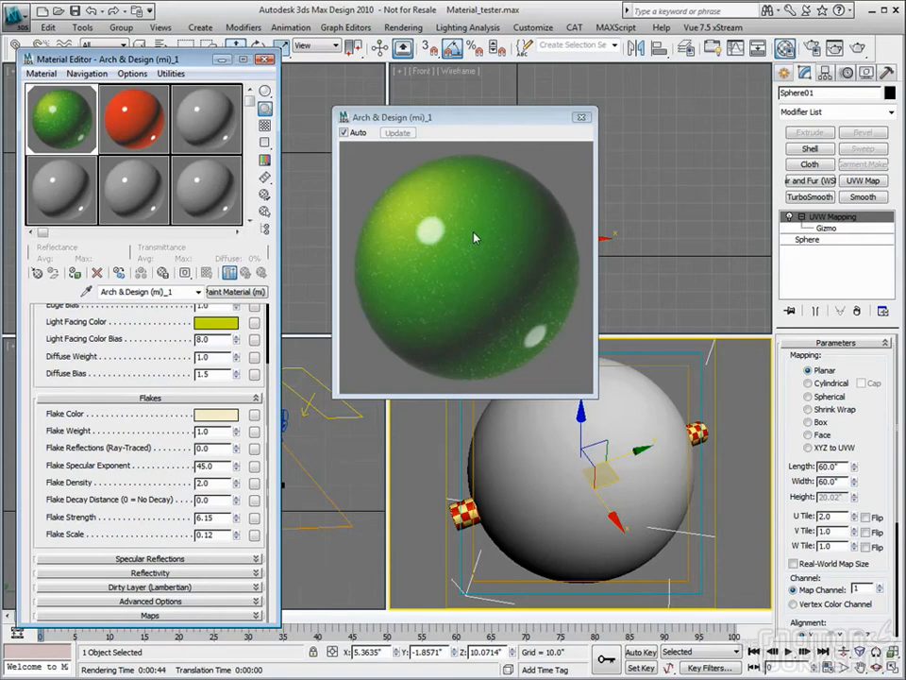
pyautogui.moveTo(216, 519); pyautogui.dragTo(135, 525)
pyautogui.write('0.1')
pyautogui.press('Tab')
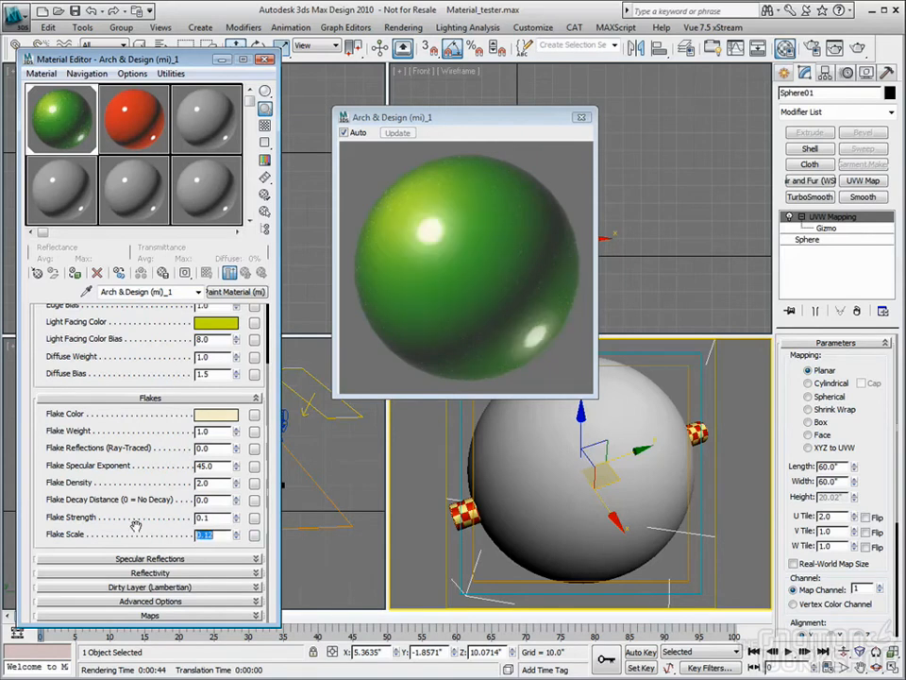
pyautogui.moveTo(236, 515); pyautogui.dragTo(240, 479)
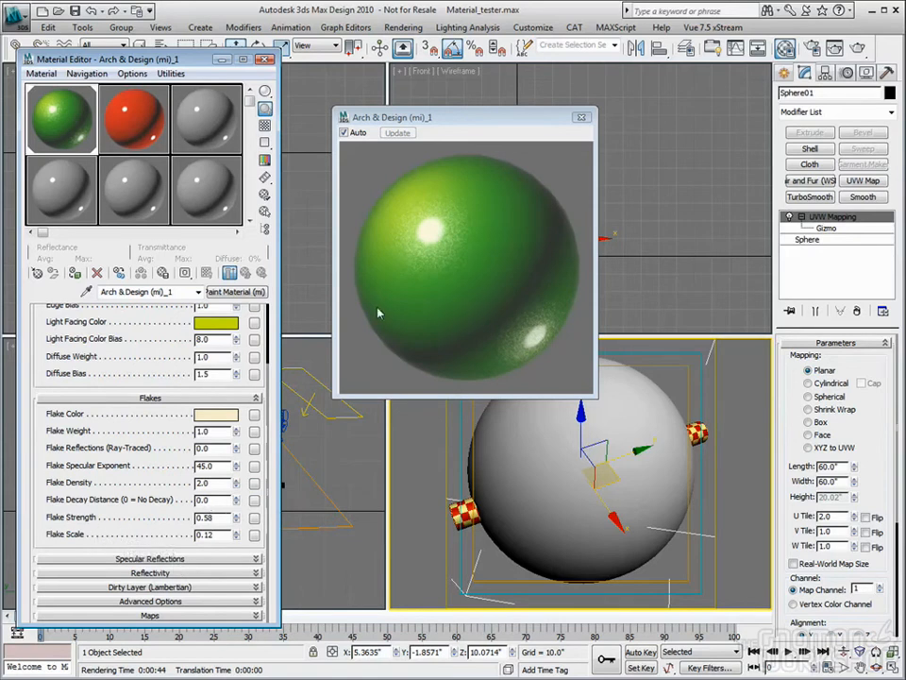
pyautogui.doubleClick(213, 517)
pyautogui.write('.5')
pyautogui.press('Tab')
# Try the Flake Scale at 5, about 14.4 and 0.1, and set it to 0.05.
pyautogui.write('5')
pyautogui.press('Tab')
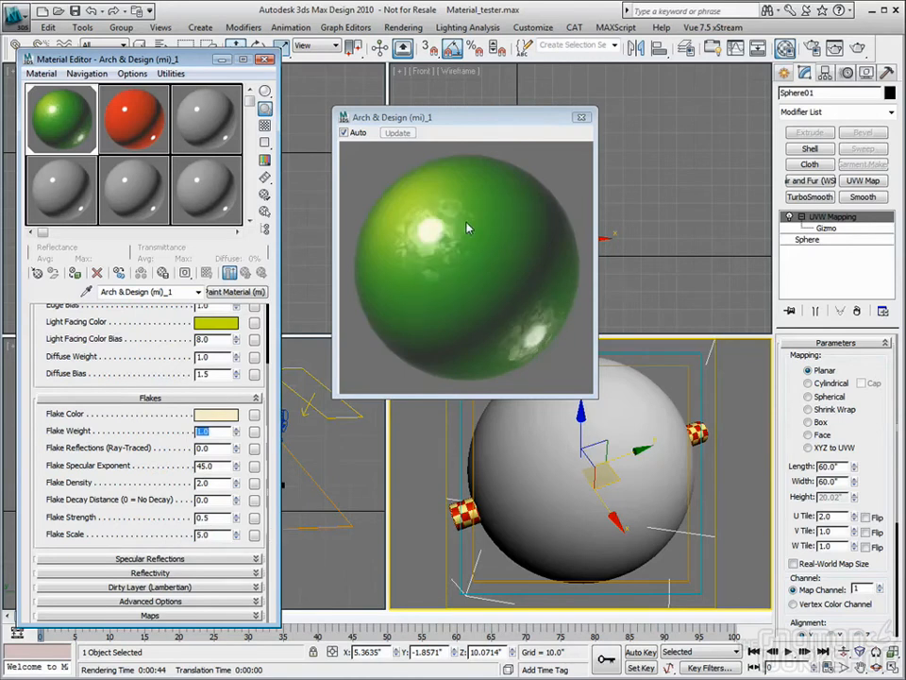
pyautogui.moveTo(213, 535); pyautogui.dragTo(137, 539)
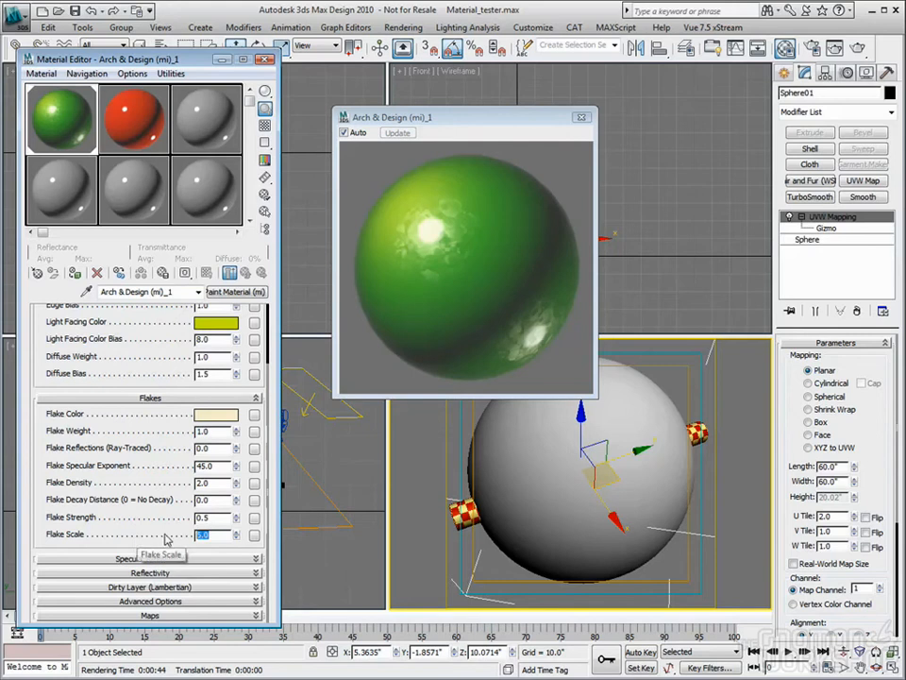
pyautogui.moveTo(237, 537); pyautogui.dragTo(213, 449)
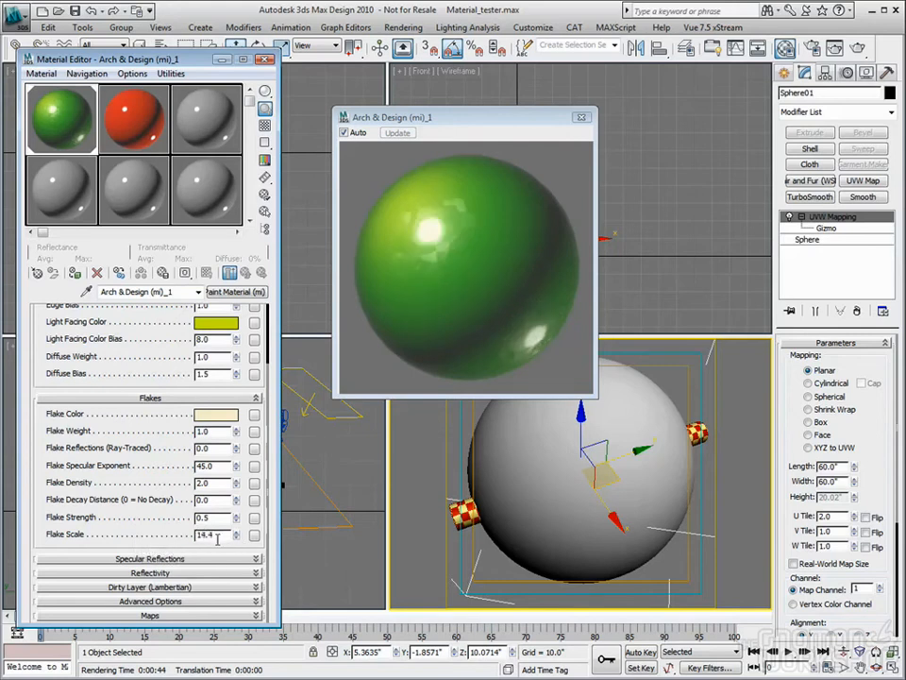
pyautogui.moveTo(222, 536); pyautogui.dragTo(140, 536)
pyautogui.write('0.1')
pyautogui.press('Tab')
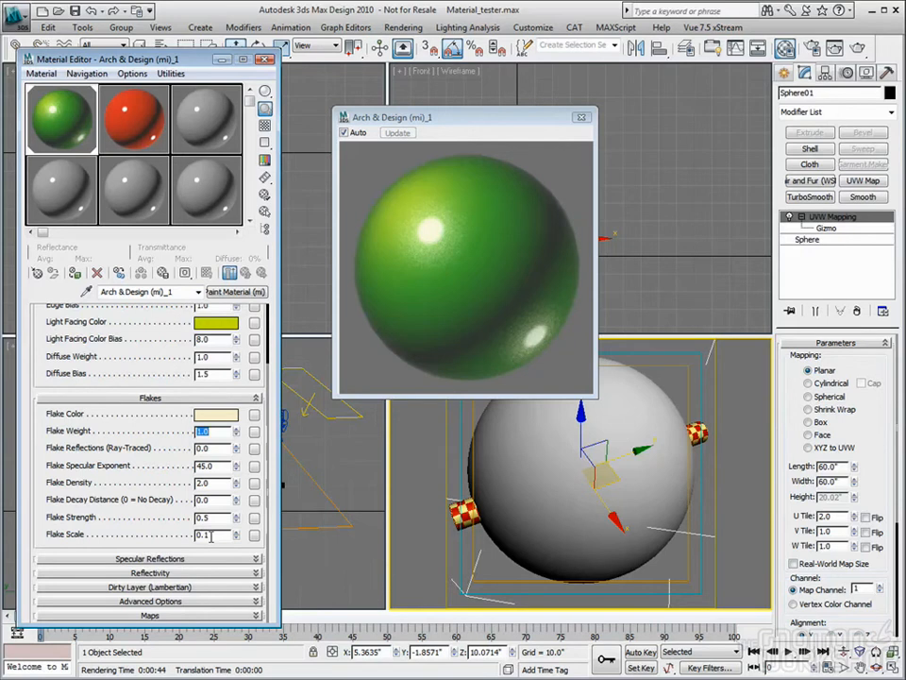
pyautogui.doubleClick(211, 535)
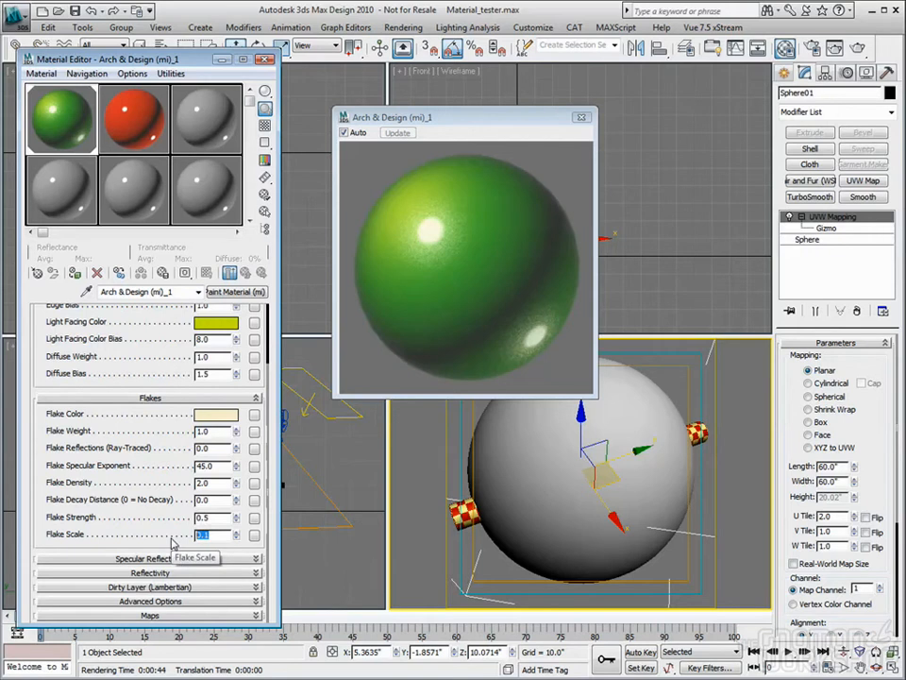
pyautogui.write('0.05')
pyautogui.press('Tab')
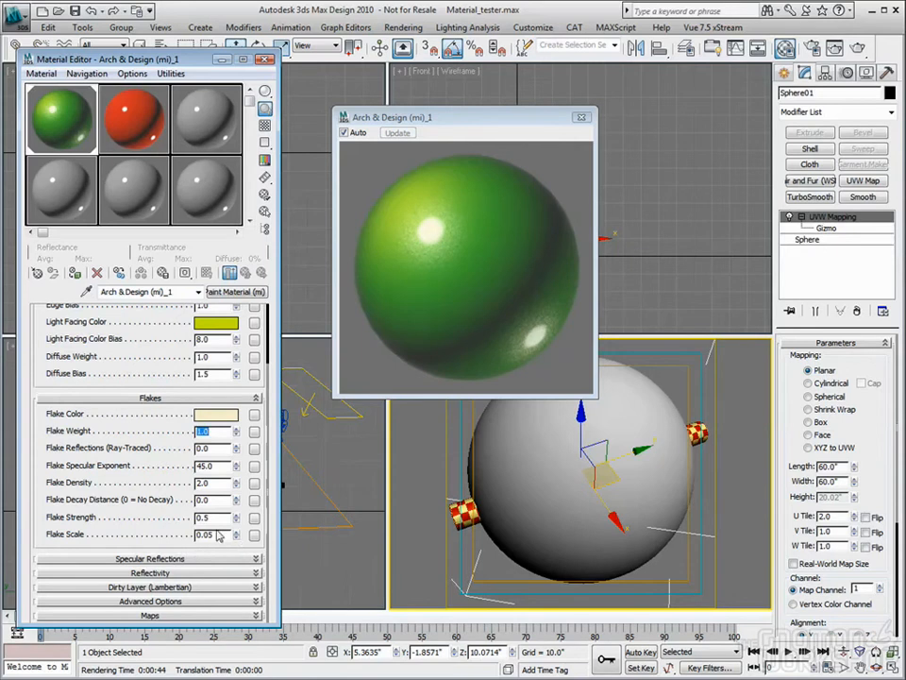
pyautogui.click(218, 533)
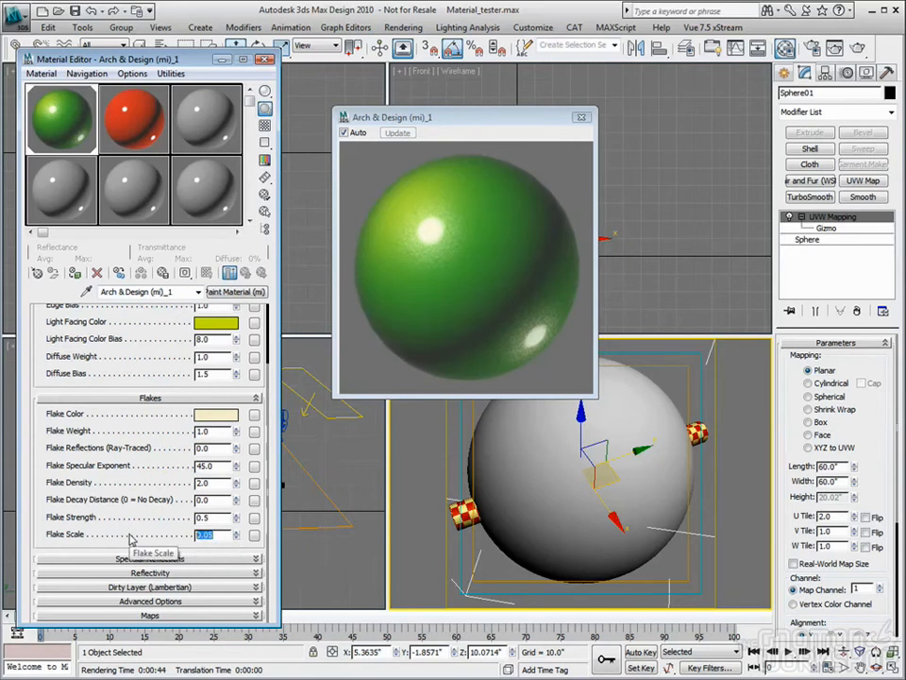
# Expand the Specular Reflections rollout and set Specular Color #1 to saturated red.
pyautogui.click(176, 558)
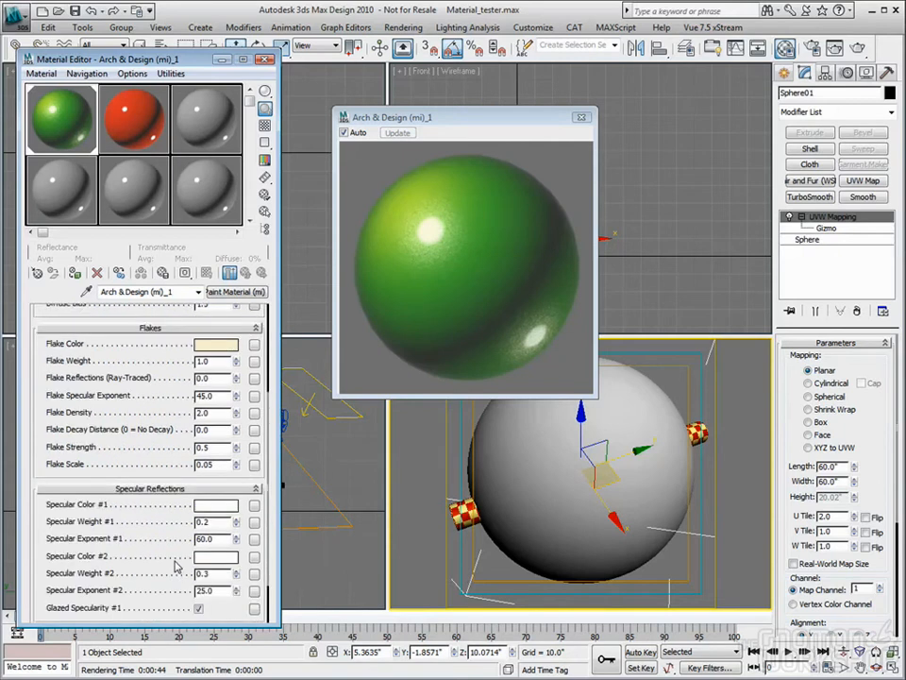
pyautogui.moveTo(263, 555); pyautogui.dragTo(263, 495)
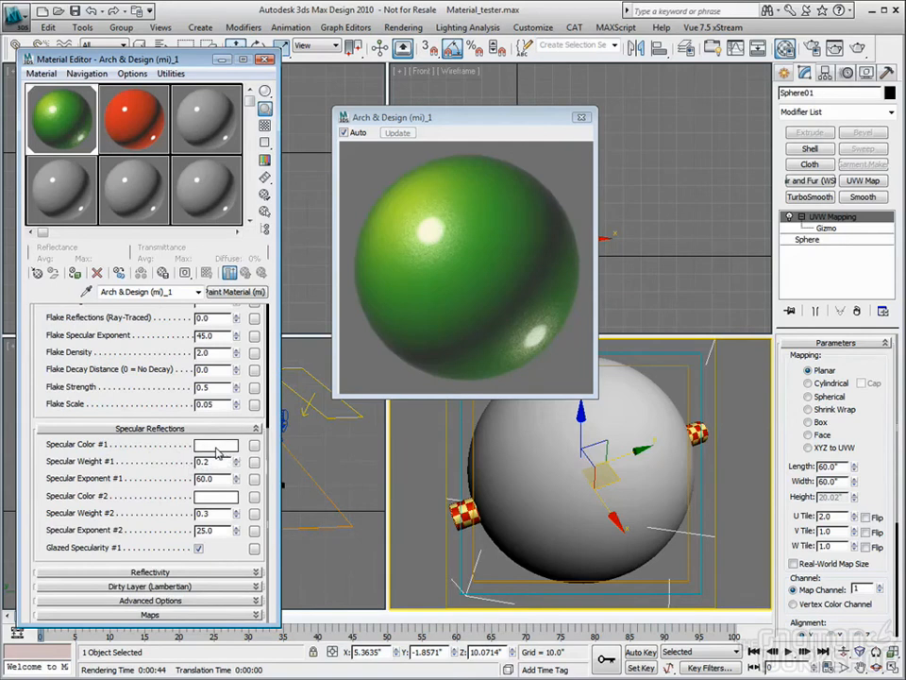
pyautogui.click(216, 445)
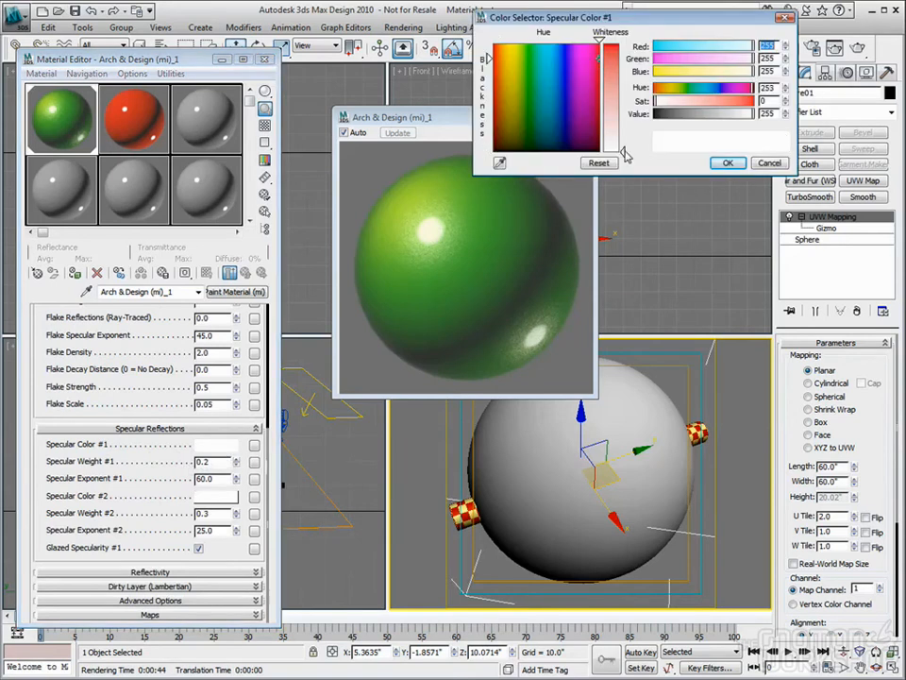
pyautogui.moveTo(624, 152); pyautogui.dragTo(624, 44)
pyautogui.click(731, 162)
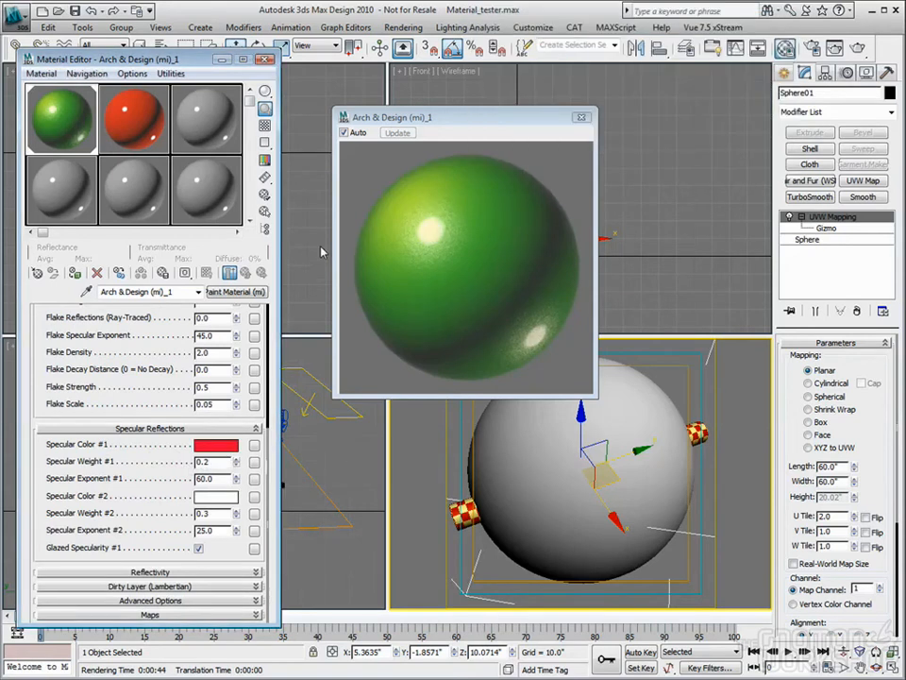
# Try Specular Weight #2 at 0.5, and reset it to 0.
pyautogui.doubleClick(211, 513)
pyautogui.write('0.5')
pyautogui.press('Return')
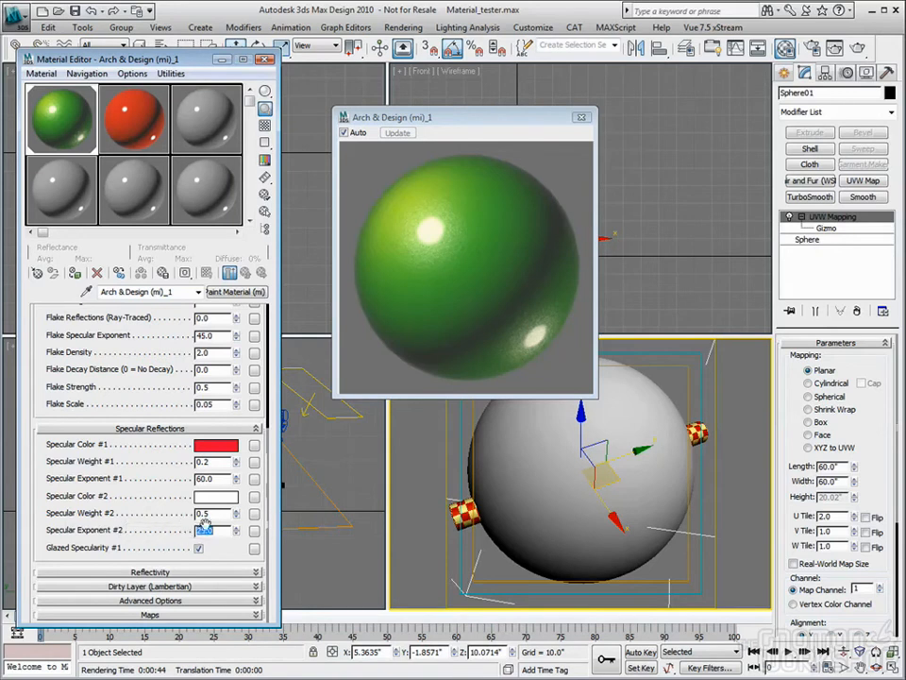
pyautogui.rightClick(236, 516)
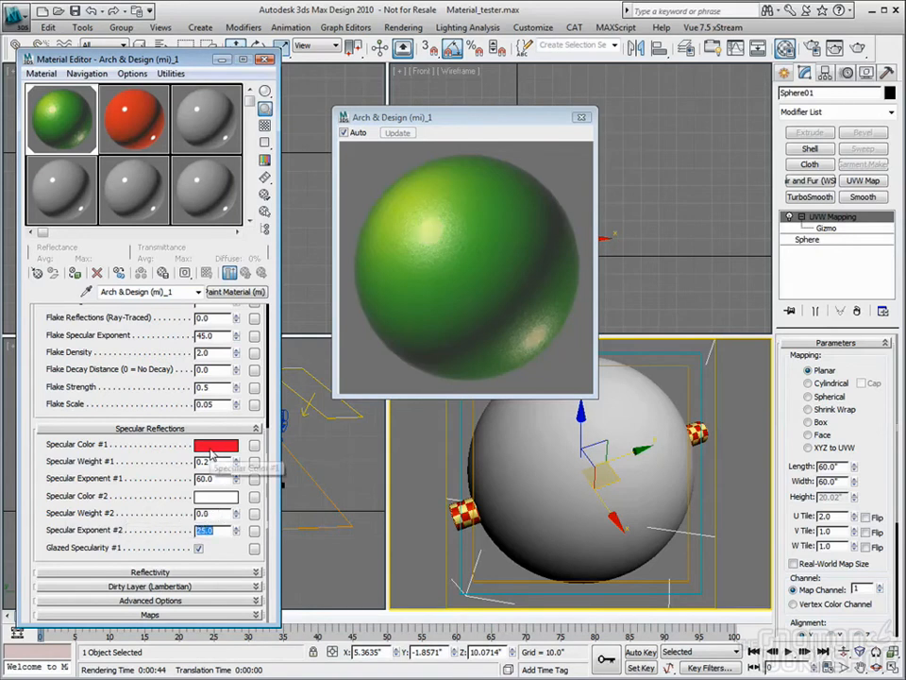
# Raise Specular Weight #1 to about 7.2, try Specular Exponent #1 at 12, and set the exponent back to 60.
pyautogui.moveTo(237, 465); pyautogui.dragTo(238, 386)
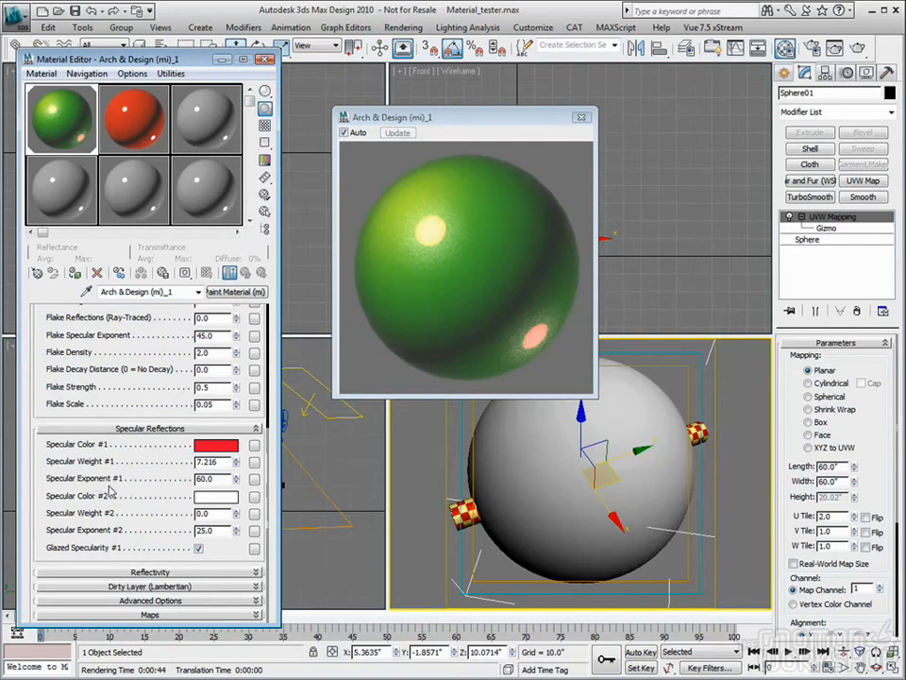
pyautogui.moveTo(237, 478); pyautogui.dragTo(239, 533)
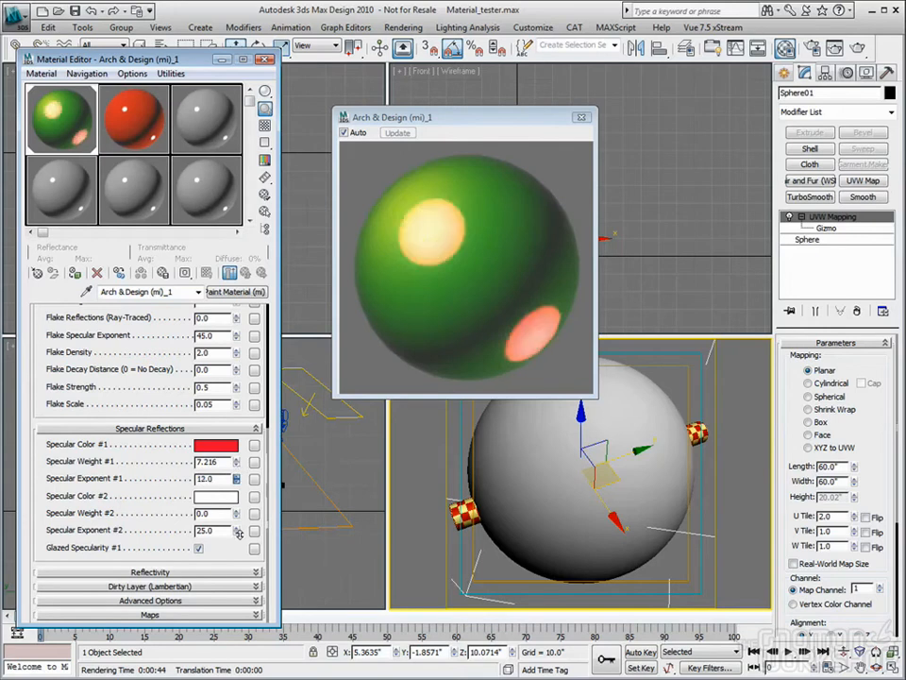
pyautogui.doubleClick(209, 479)
pyautogui.write('60')
pyautogui.press('Return')
# Try Specular Weight #1 at 1, and reset it to 0.
pyautogui.hotkey('shift', 'Tab')
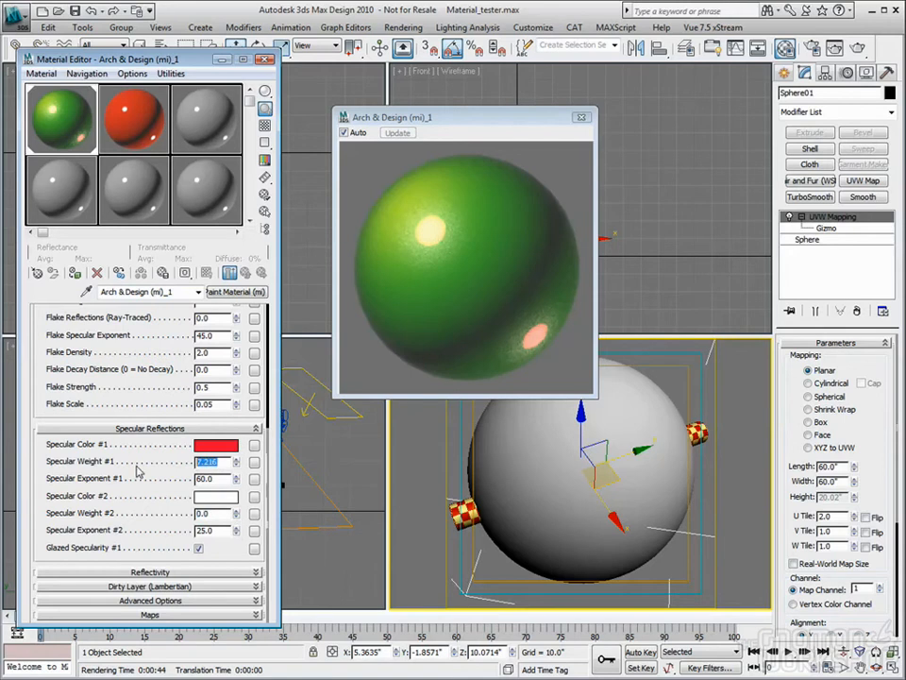
pyautogui.write('1')
pyautogui.press('Return')
pyautogui.press('Tab')
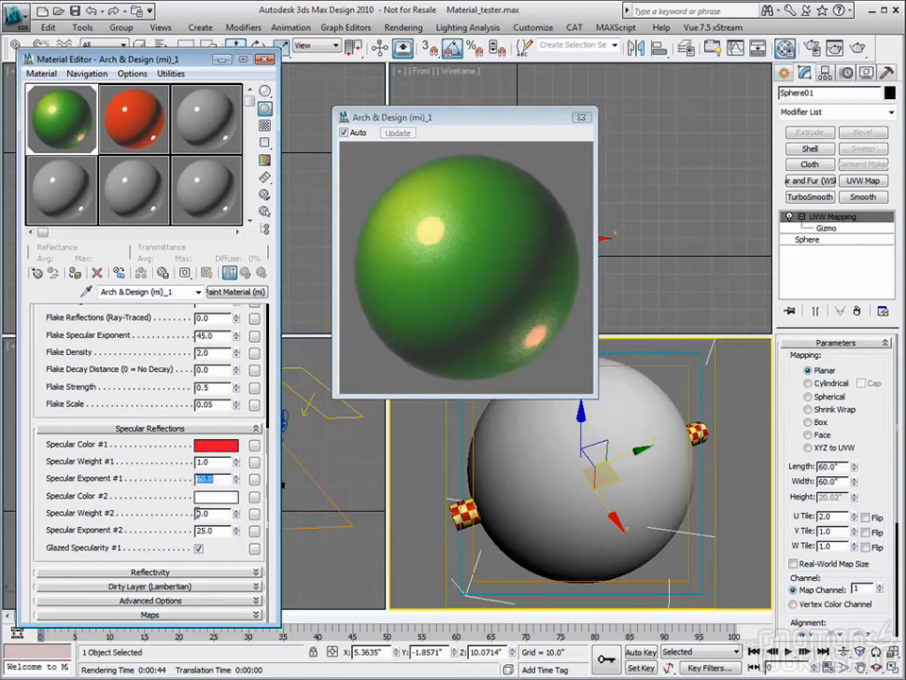
pyautogui.rightClick(243, 461)
# Set Specular Color #2 to saturated blue.
pyautogui.click(209, 496)
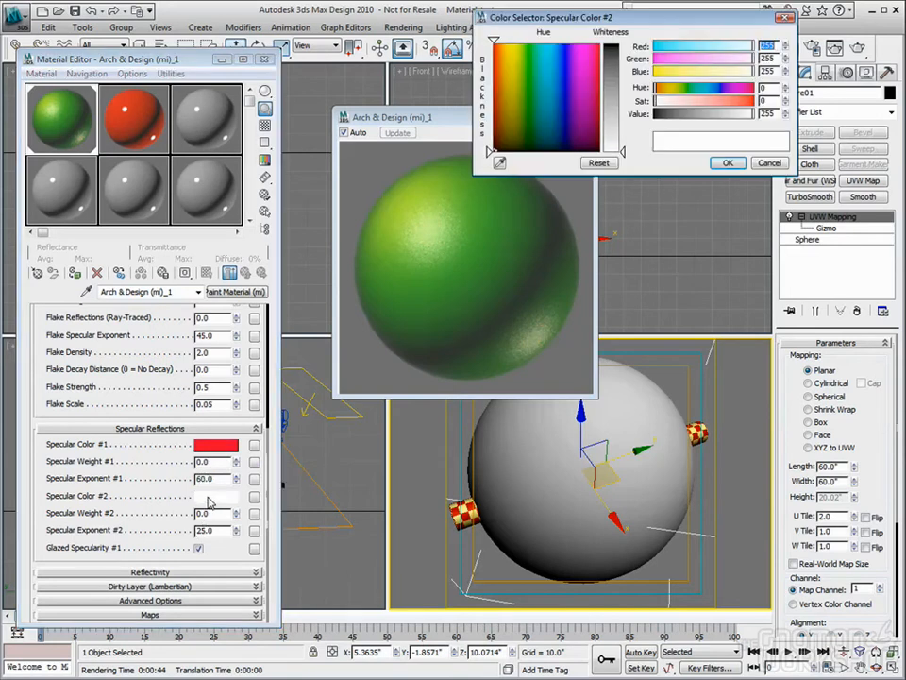
pyautogui.moveTo(623, 150); pyautogui.dragTo(623, 42)
pyautogui.click(727, 163)
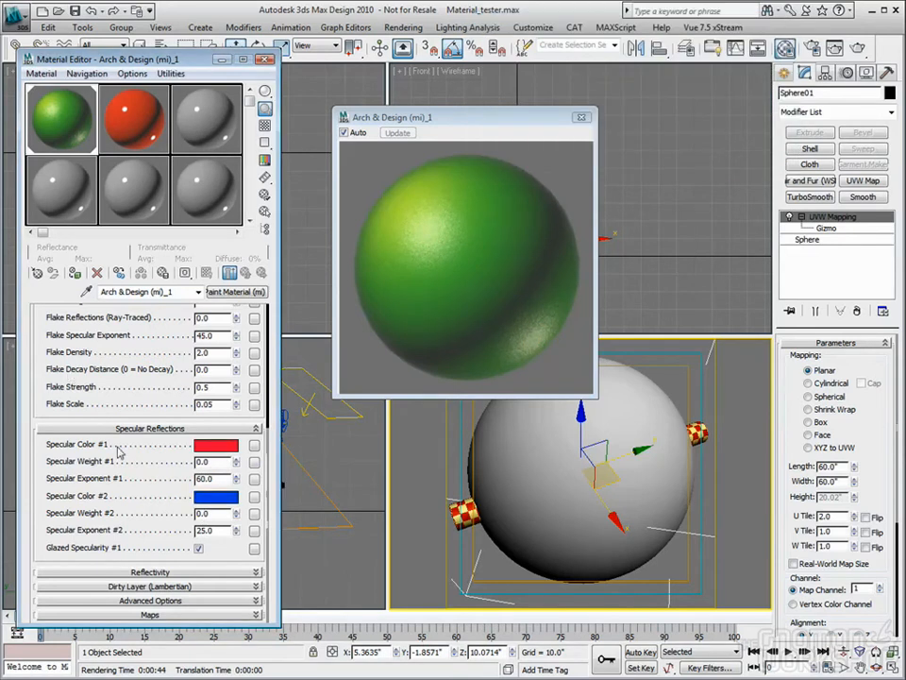
# Try higher Specular Weight #2 values, and set the weight to 60.
pyautogui.moveTo(238, 513); pyautogui.dragTo(238, 298)
pyautogui.moveTo(237, 512); pyautogui.dragTo(248, 256)
pyautogui.moveTo(225, 513); pyautogui.dragTo(132, 514)
pyautogui.write('60')
pyautogui.press('Return')
# Try Specular Weight #1 at 0.18, and set it to 0.5.
pyautogui.moveTo(236, 462); pyautogui.dragTo(237, 444)
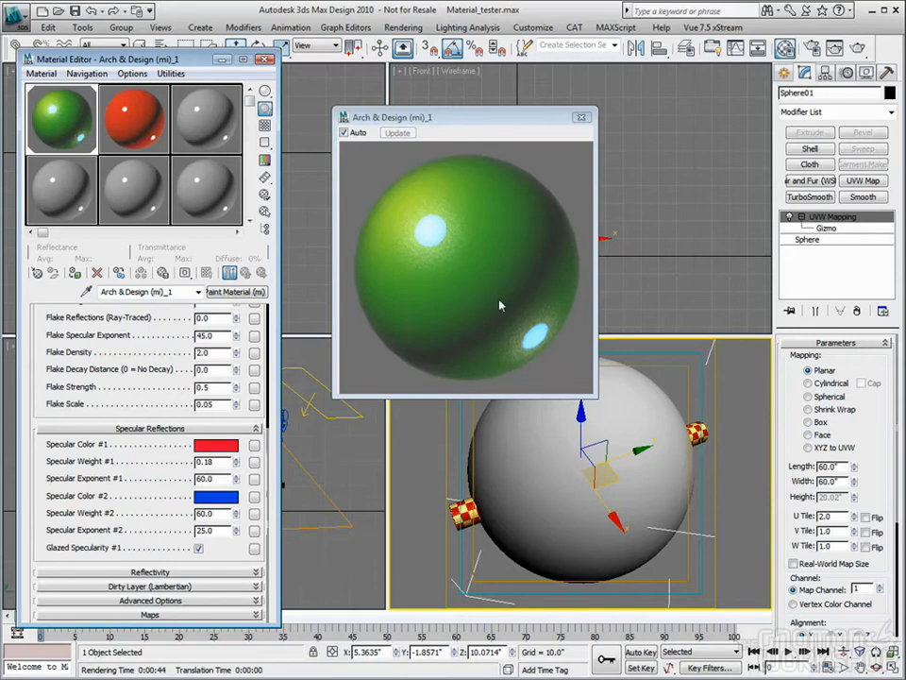
pyautogui.doubleClick(224, 462)
pyautogui.write('0.5')
pyautogui.press('Return')
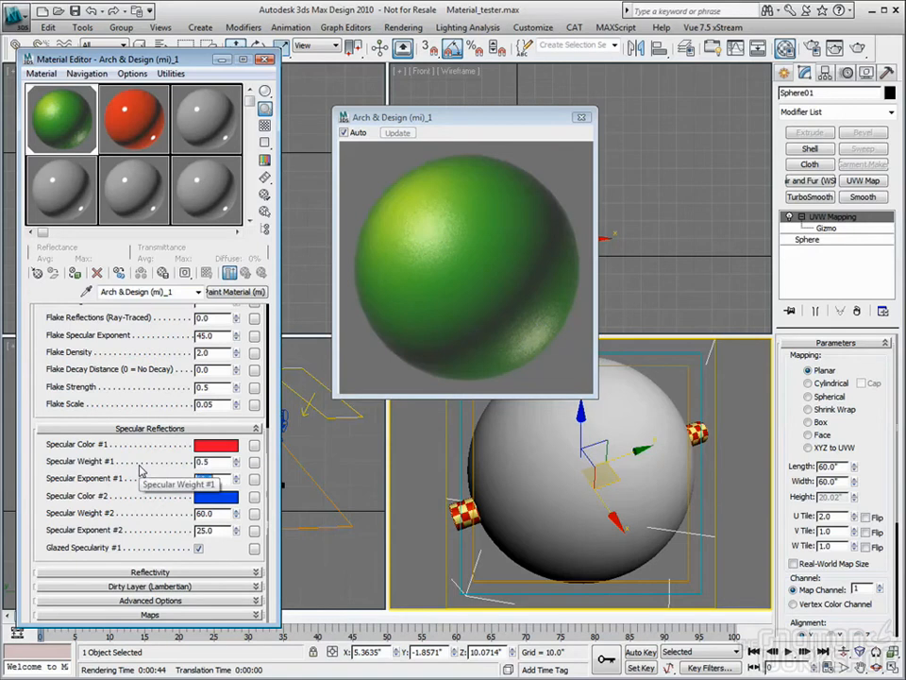
pyautogui.press('Tab')
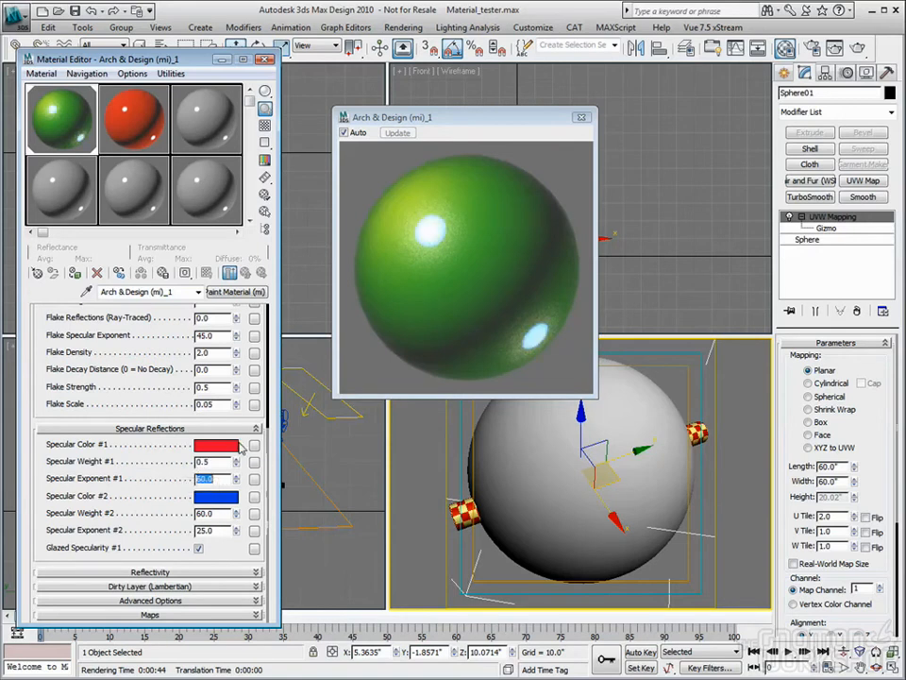
# Set Specular Color #1 to pure white.
pyautogui.click(217, 447)
pyautogui.moveTo(557, 101); pyautogui.dragTo(598, 150)
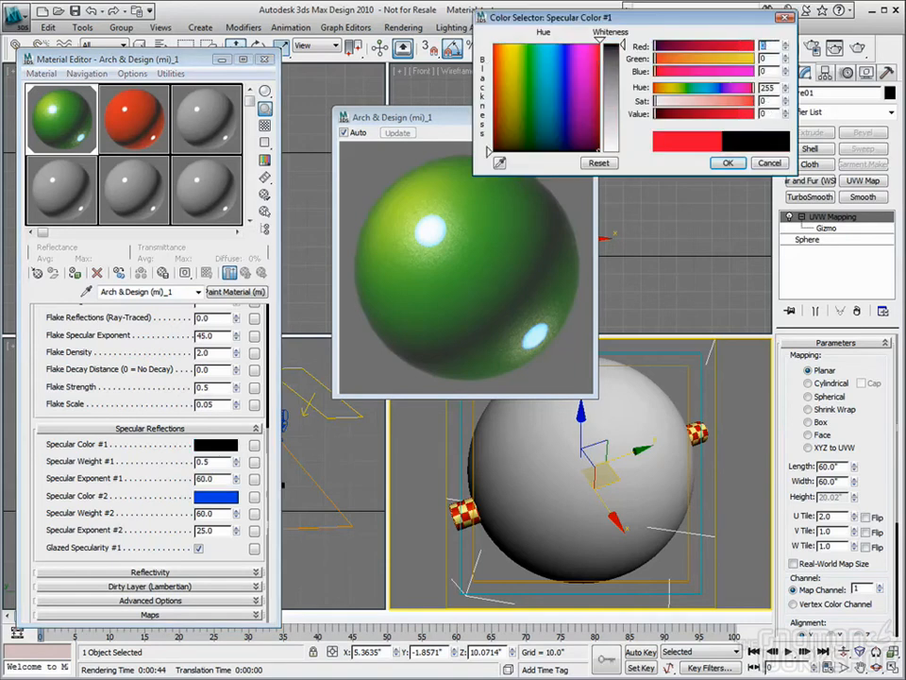
pyautogui.moveTo(622, 44); pyautogui.dragTo(644, 153)
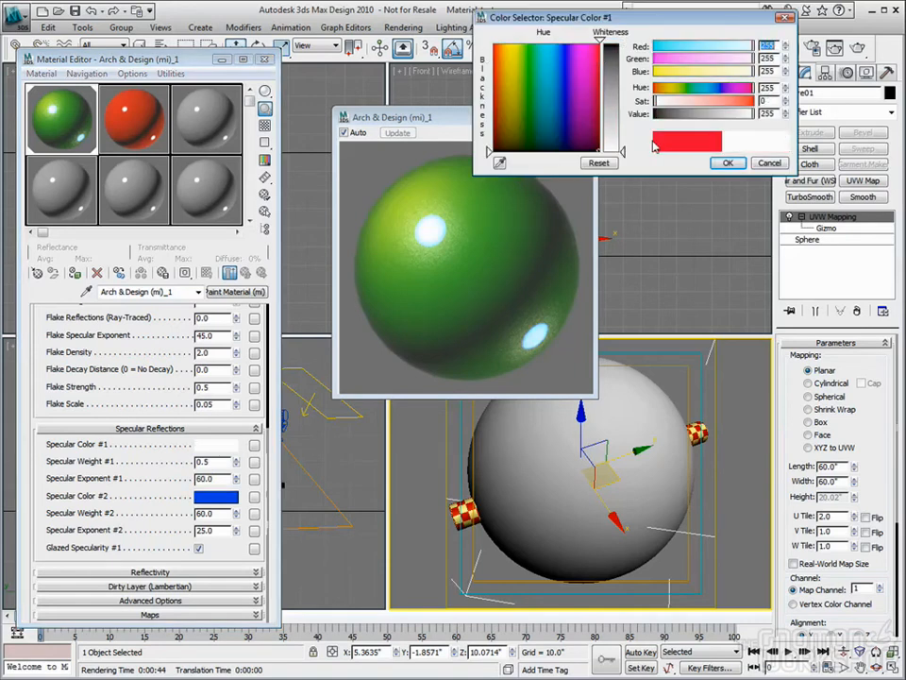
pyautogui.click(728, 163)
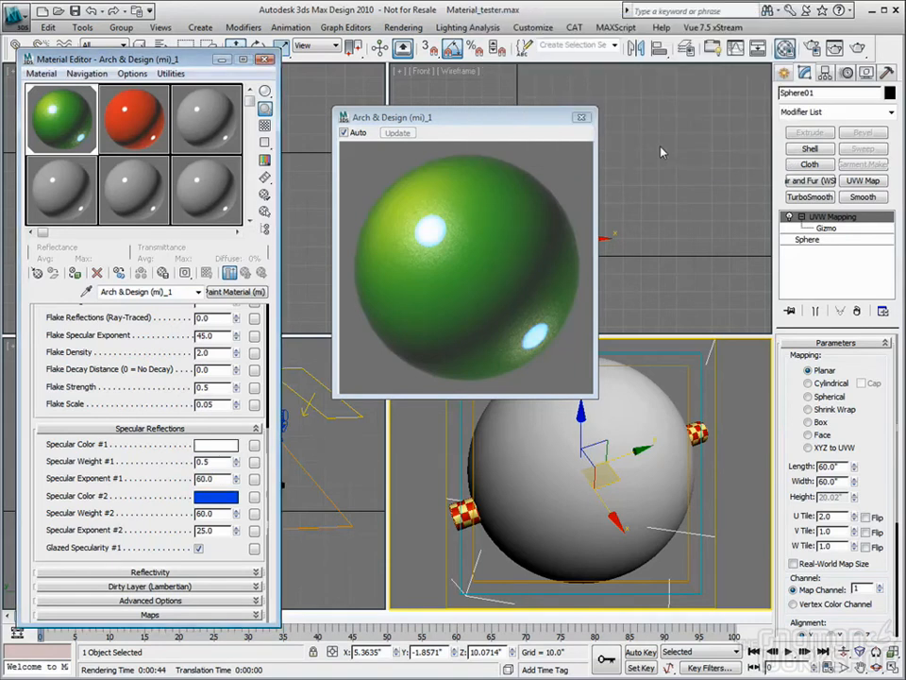
# Change Specular Color #2 from blue to white.
pyautogui.click(217, 498)
pyautogui.moveTo(544, 107); pyautogui.dragTo(527, 151)
pyautogui.moveTo(609, 51); pyautogui.dragTo(642, 157)
pyautogui.click(727, 164)
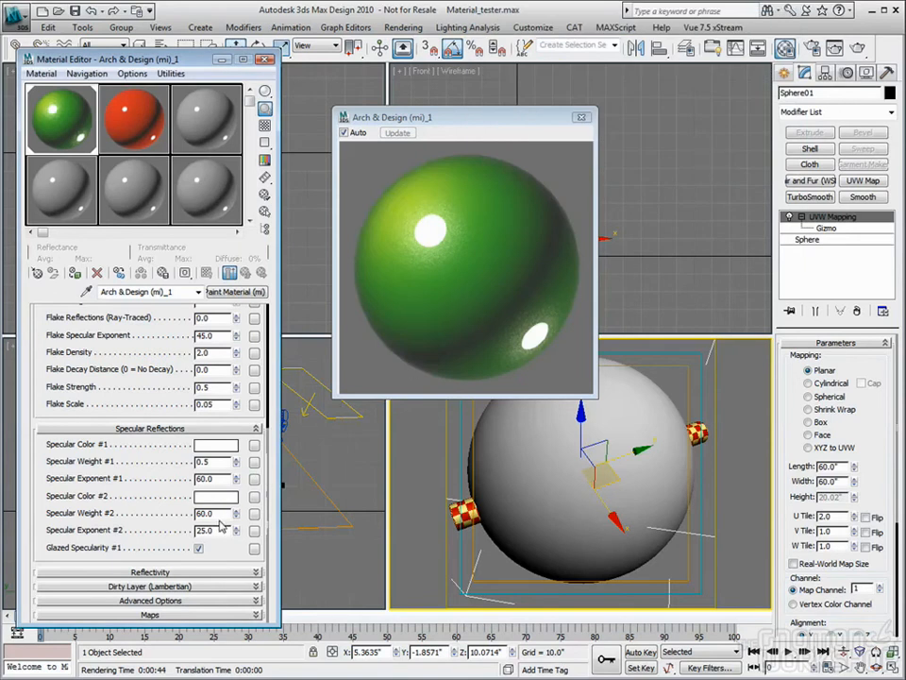
# Set Specular Weight #2 to 0.5, and try Specular Exponent #2 at 4.64 before setting it to 5.
pyautogui.moveTo(189, 516); pyautogui.dragTo(77, 522)
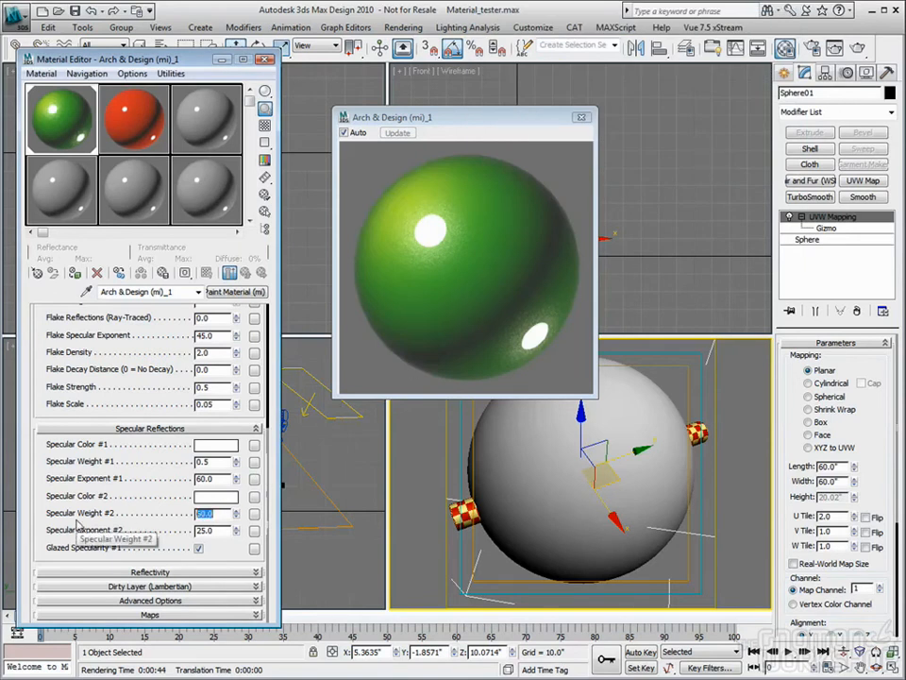
pyautogui.write('0.5')
pyautogui.press('Tab')
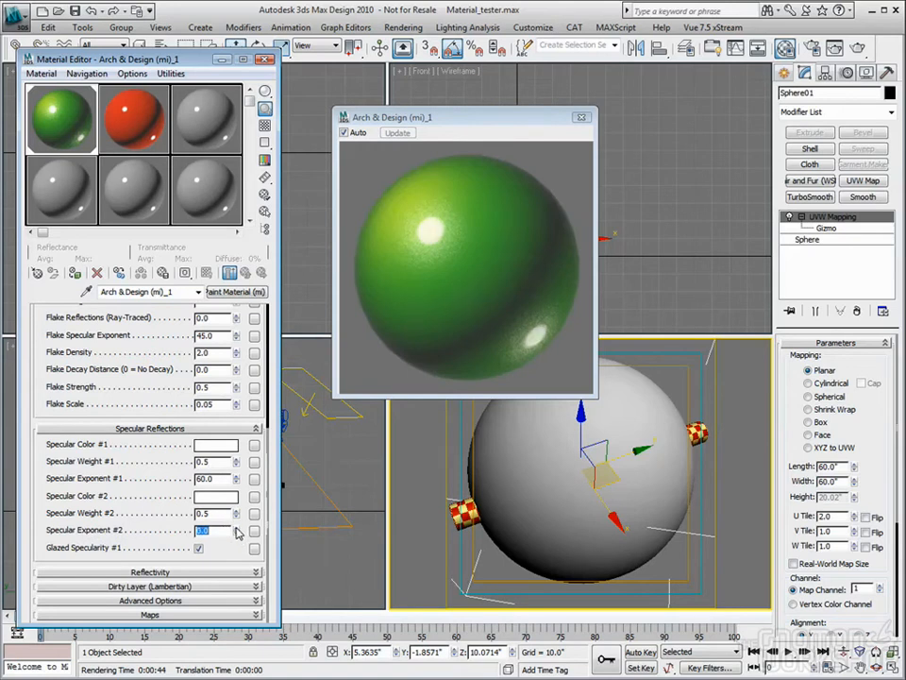
pyautogui.moveTo(237, 531); pyautogui.dragTo(247, 211)
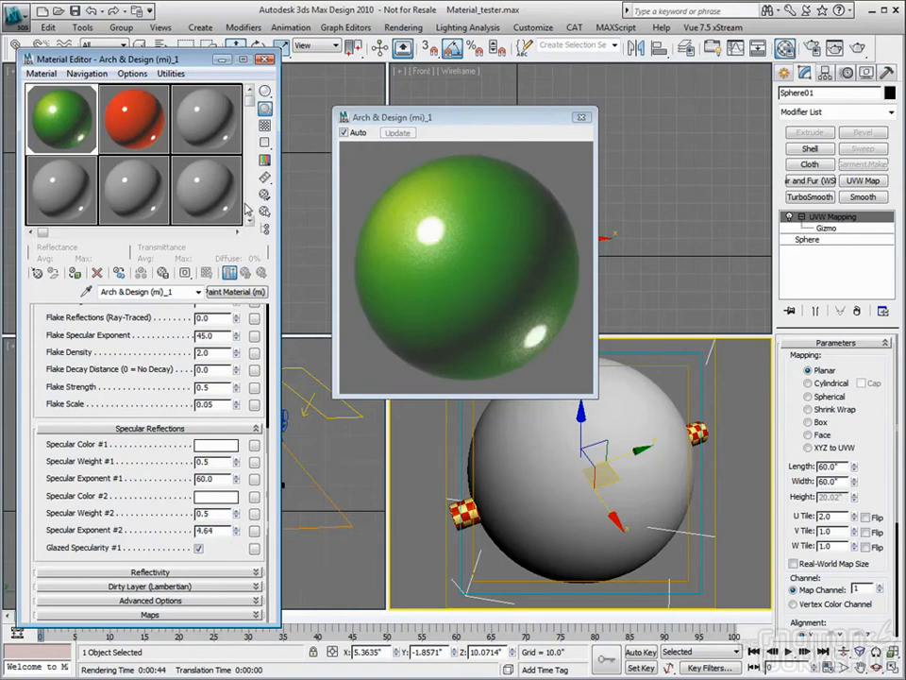
pyautogui.moveTo(218, 532); pyautogui.dragTo(98, 534)
pyautogui.write('5')
pyautogui.press('Tab')
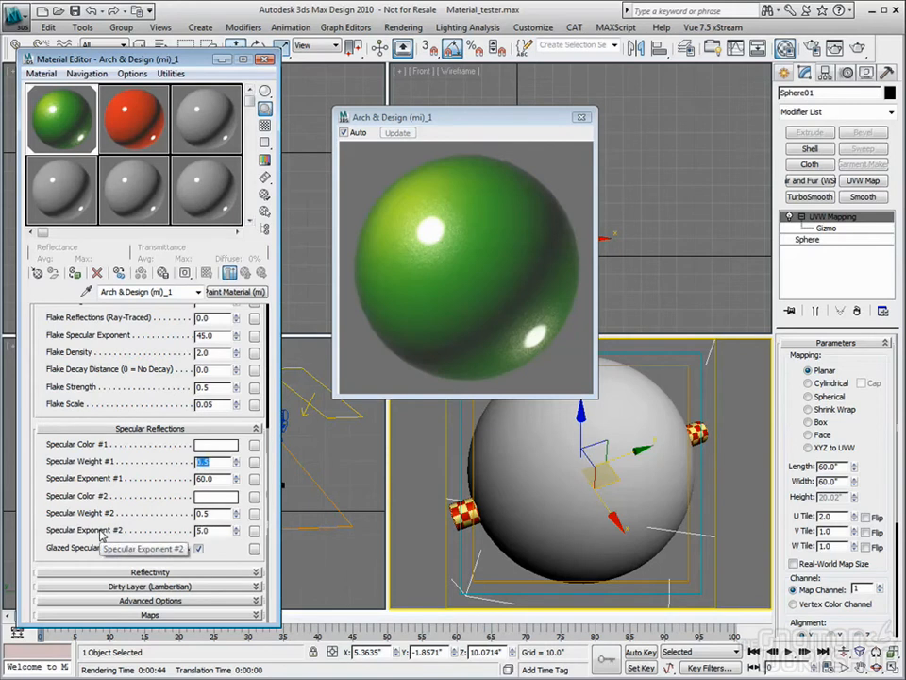
# Set Specular Exponent #1 to 80.
pyautogui.press('Tab')
pyautogui.write('80')
pyautogui.press('Tab')
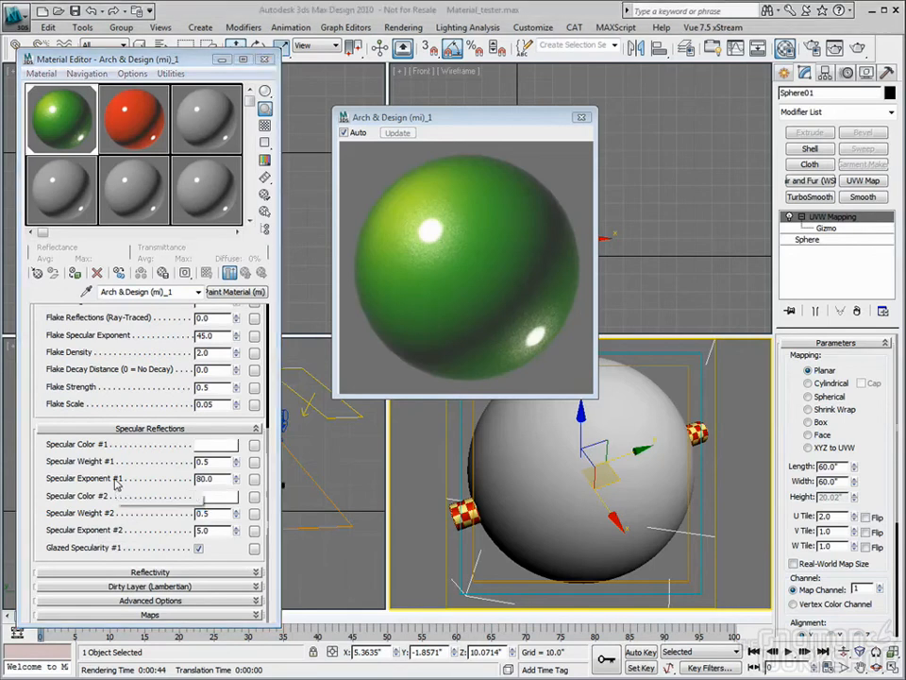
# Toggle Glazed Specularity #1 off and on to compare the highlights, leaving it enabled.
pyautogui.click(199, 547)
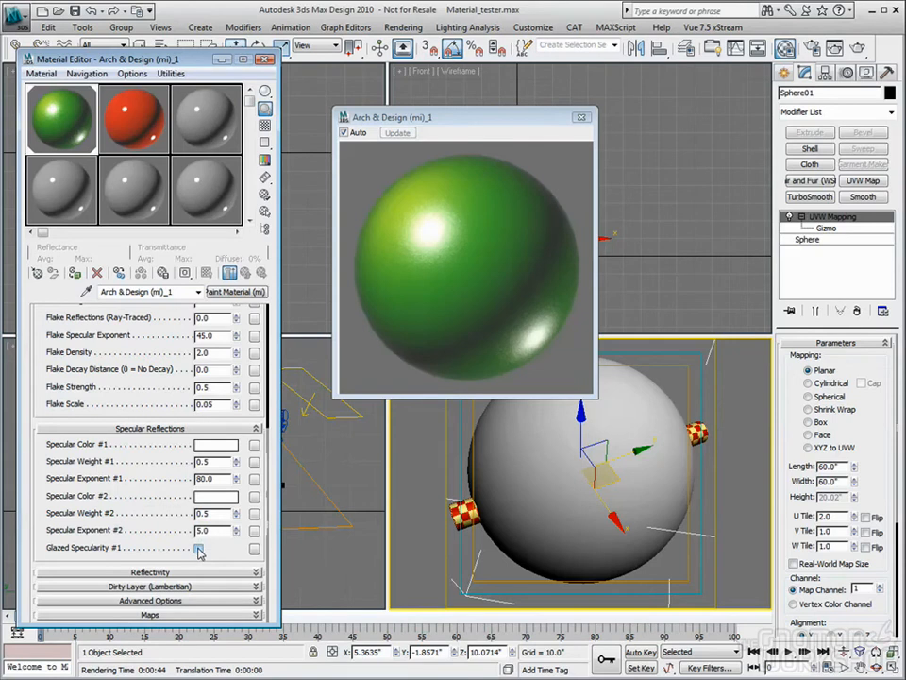
pyautogui.click(198, 548)
pyautogui.click(199, 548)
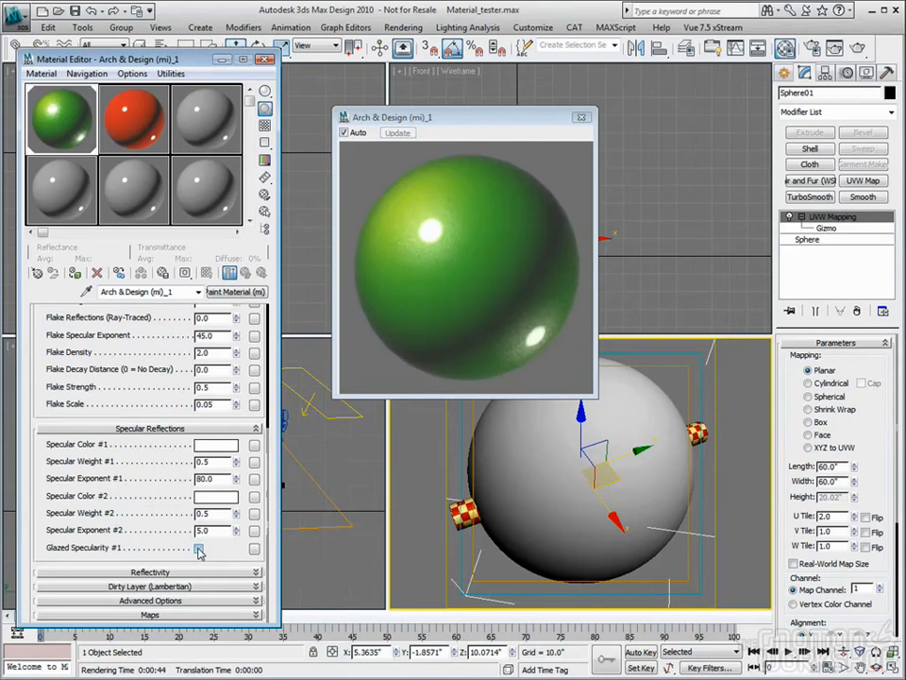
pyautogui.click(198, 549)
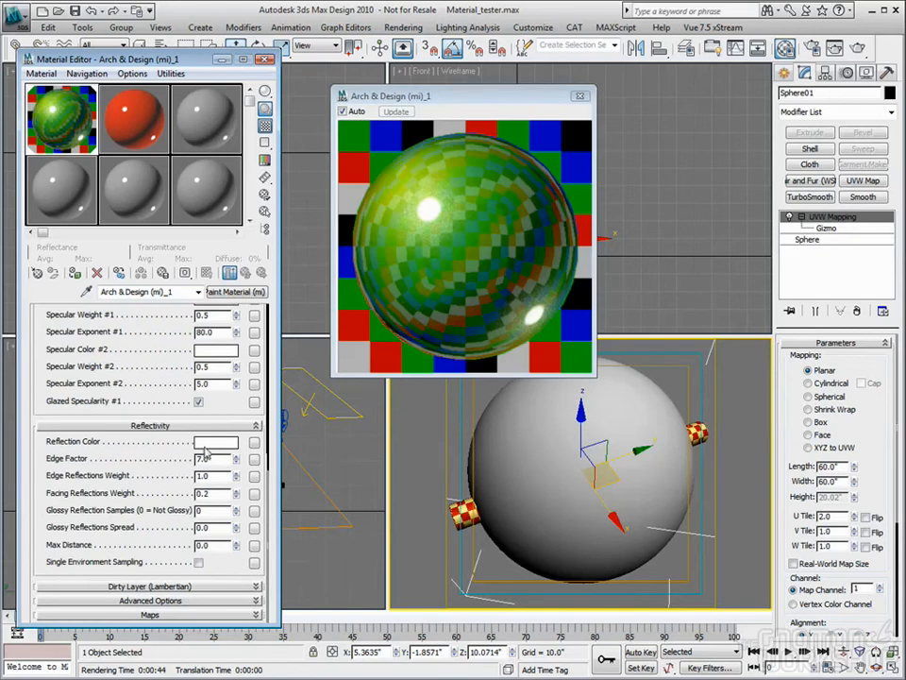
# Try a saturated blue Reflection Color, and return it to white.
pyautogui.click(204, 444)
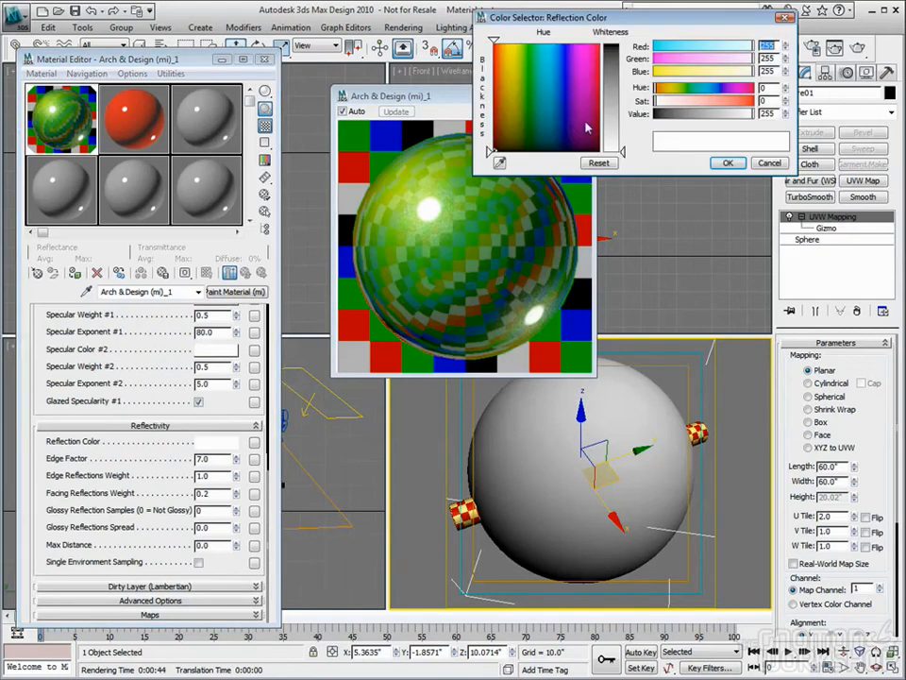
pyautogui.moveTo(624, 55); pyautogui.dragTo(626, 43)
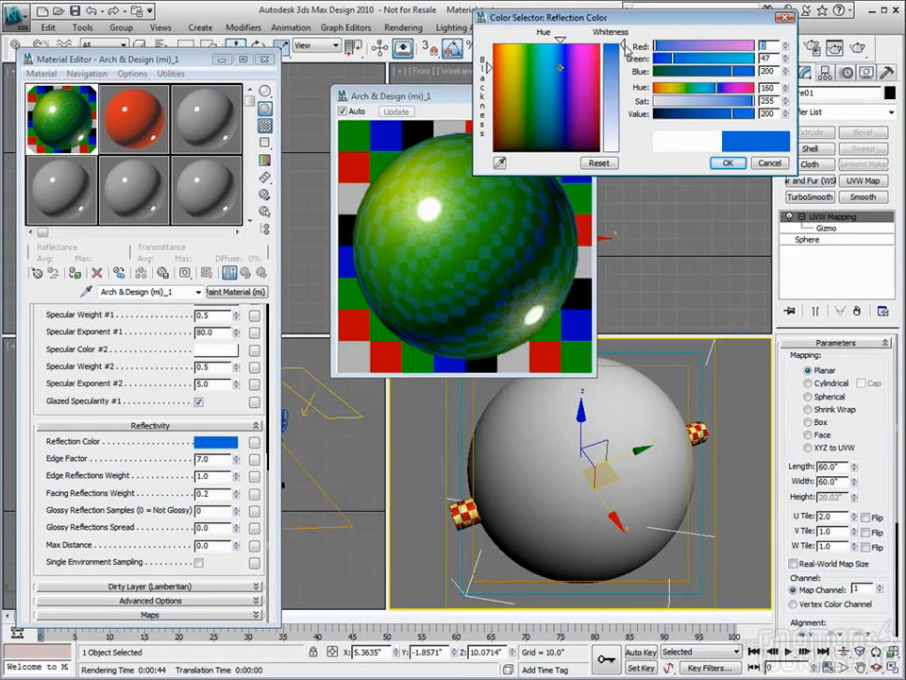
pyautogui.moveTo(625, 46); pyautogui.dragTo(623, 151)
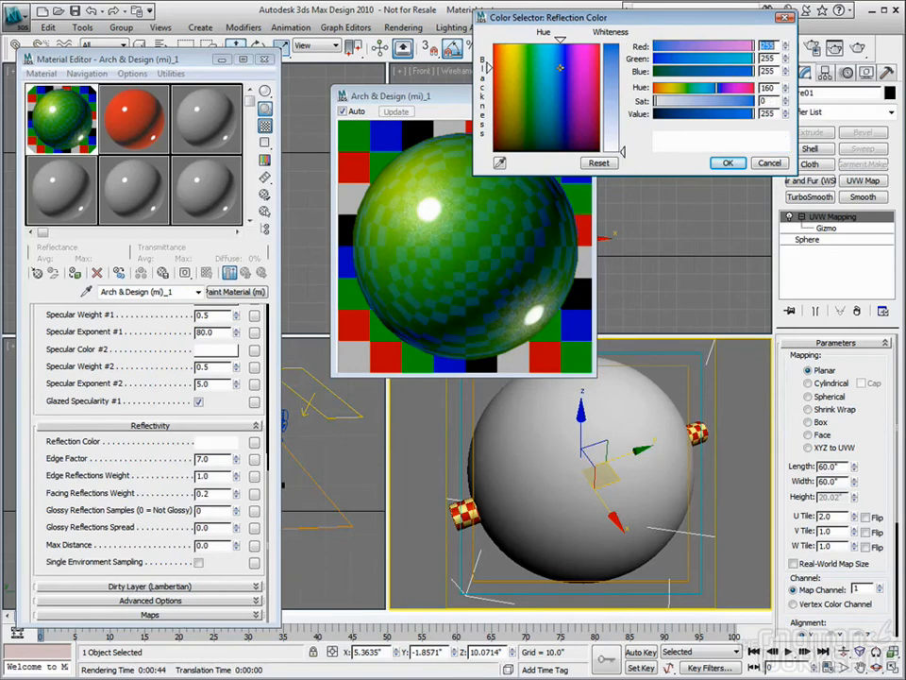
pyautogui.click(731, 162)
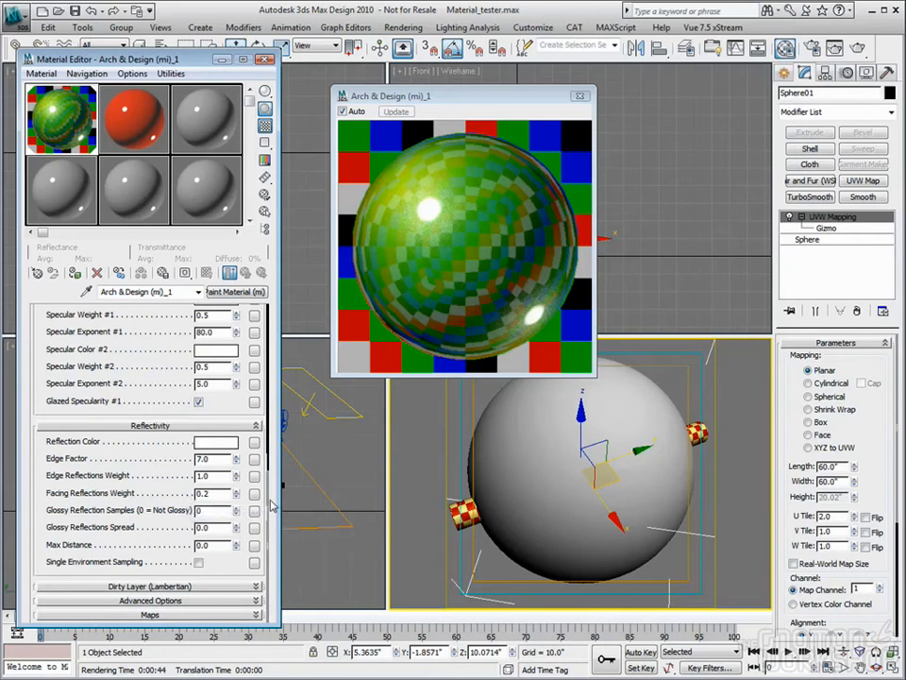
# Try the reflectivity Edge Factor at 0.1 and 0.7.
pyautogui.rightClick(235, 460)
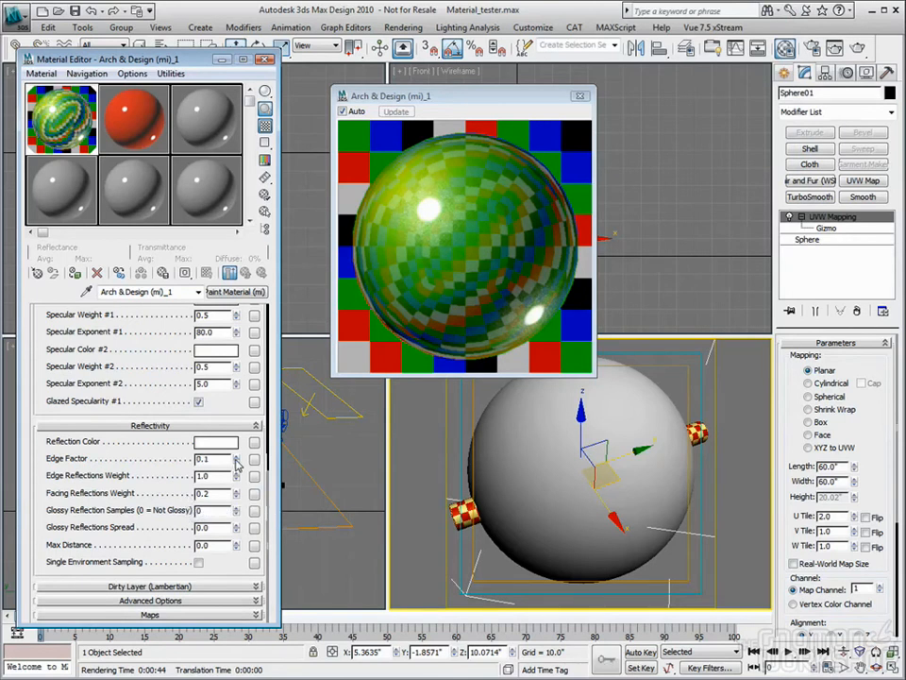
pyautogui.doubleClick(226, 459)
pyautogui.write('0.7')
pyautogui.press('Tab')
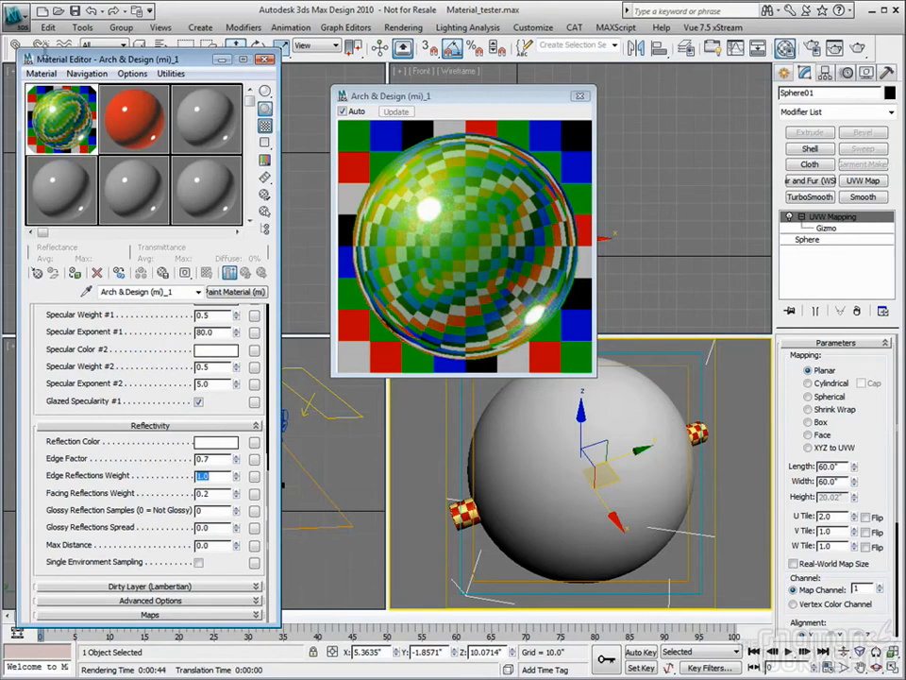
# Undo the Edge Factor changes.
pyautogui.click(47, 26)
pyautogui.click(56, 45)
pyautogui.click(47, 26)
pyautogui.click(58, 58)
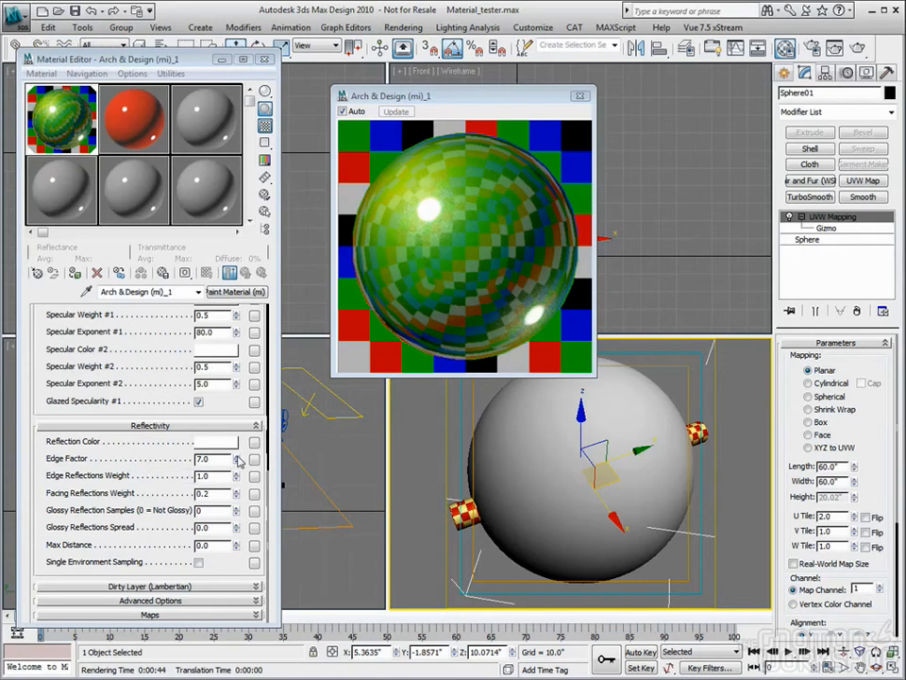
# Compare the Edge Factor at 20 and 0.1, and set it to 7.
pyautogui.moveTo(238, 459)
pyautogui.mouseDown()
pyautogui.moveTo(239, 445)
pyautogui.moveTo(244, 462)
pyautogui.mouseUp()
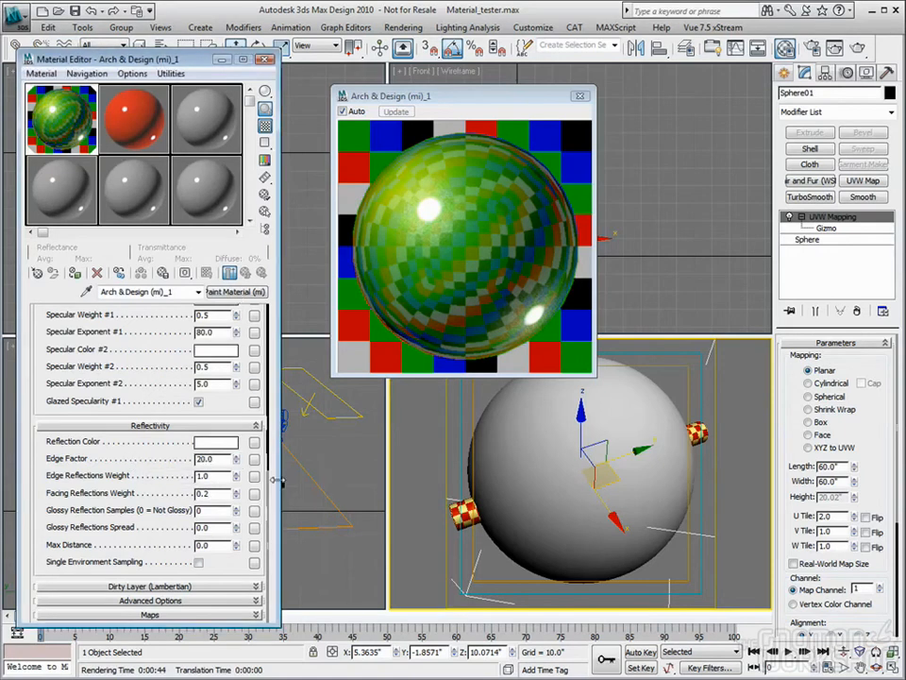
pyautogui.rightClick(238, 461)
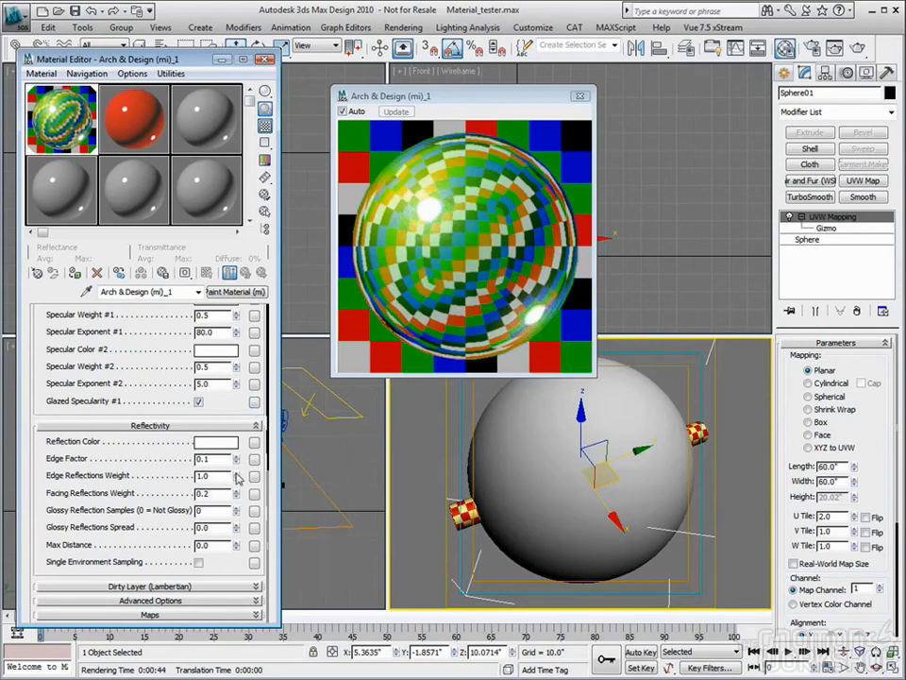
pyautogui.moveTo(218, 459); pyautogui.dragTo(187, 458)
pyautogui.write('7')
pyautogui.press('Tab')
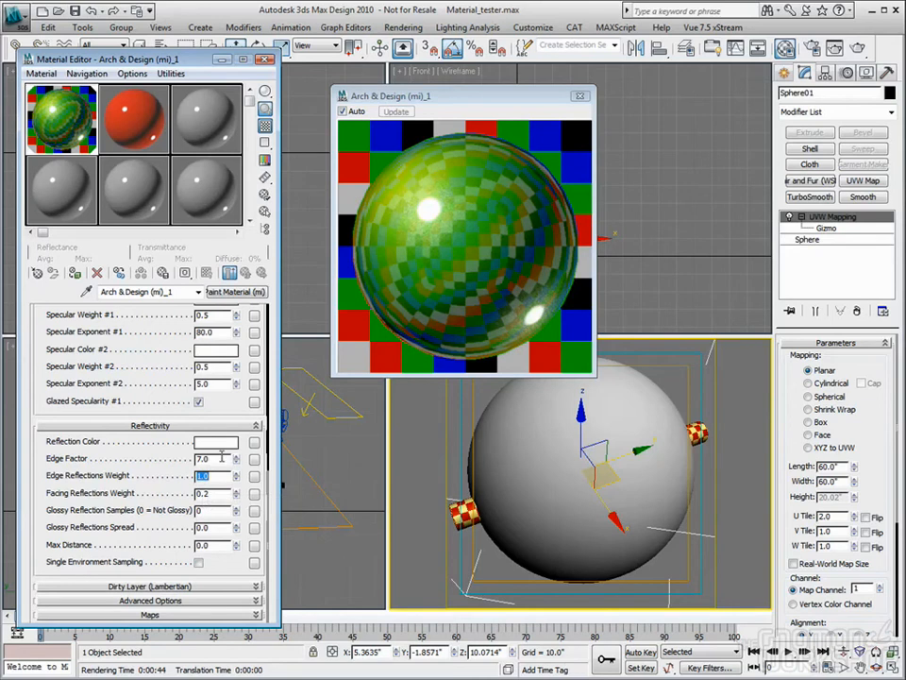
# Try the Facing Reflections Weight at 1.24, and set it back to 0.2.
pyautogui.click(191, 493)
pyautogui.moveTo(237, 476); pyautogui.dragTo(237, 341)
pyautogui.moveTo(236, 497); pyautogui.dragTo(128, 495)
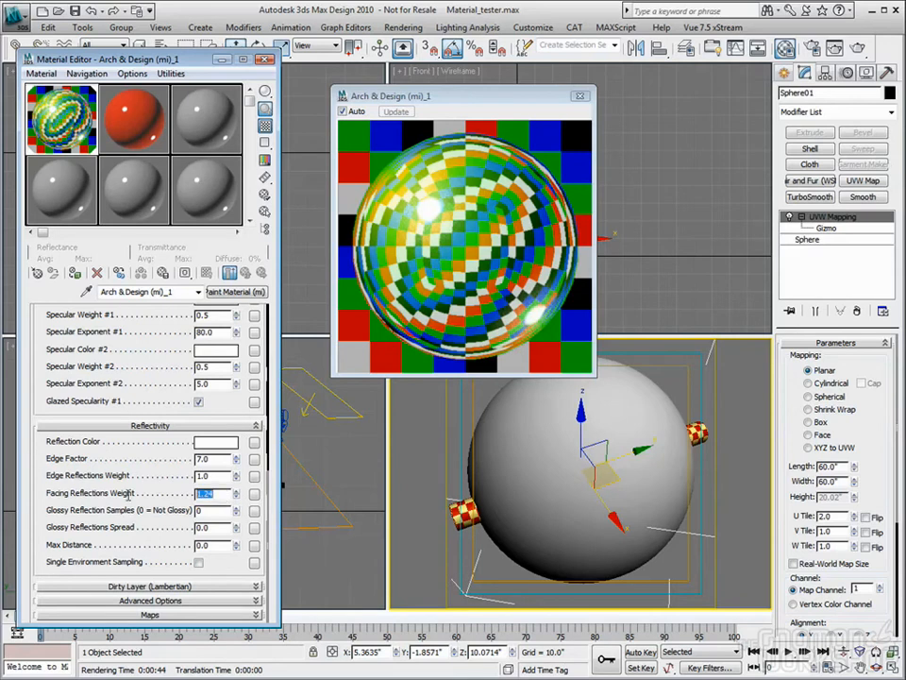
pyautogui.write('0.2')
pyautogui.press('Tab')
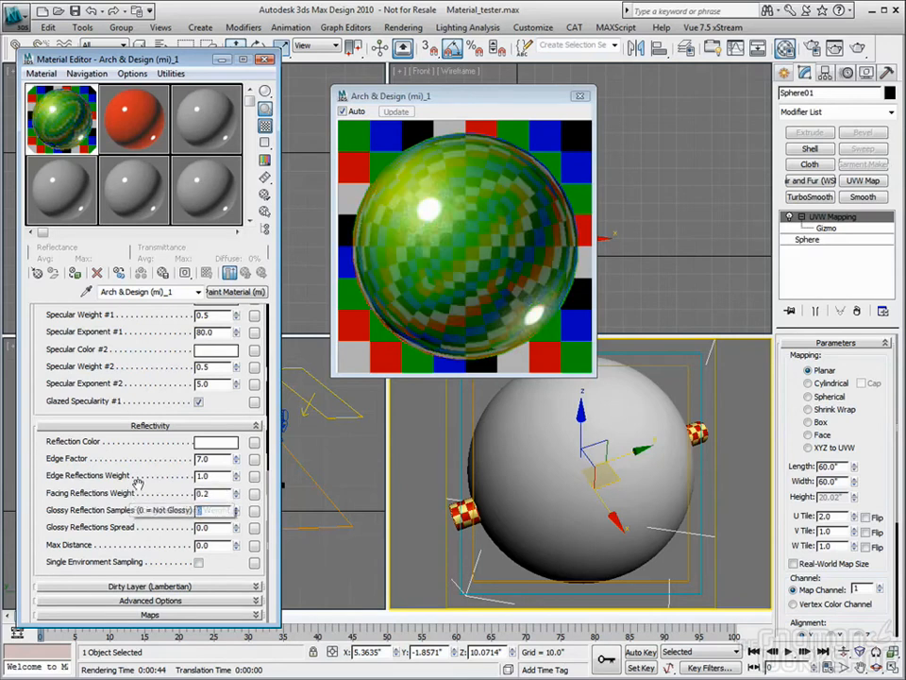
# Try the Facing Reflections Weight at 0.1, and restore it to 0.2.
pyautogui.moveTo(220, 497); pyautogui.dragTo(165, 498)
pyautogui.write('.')
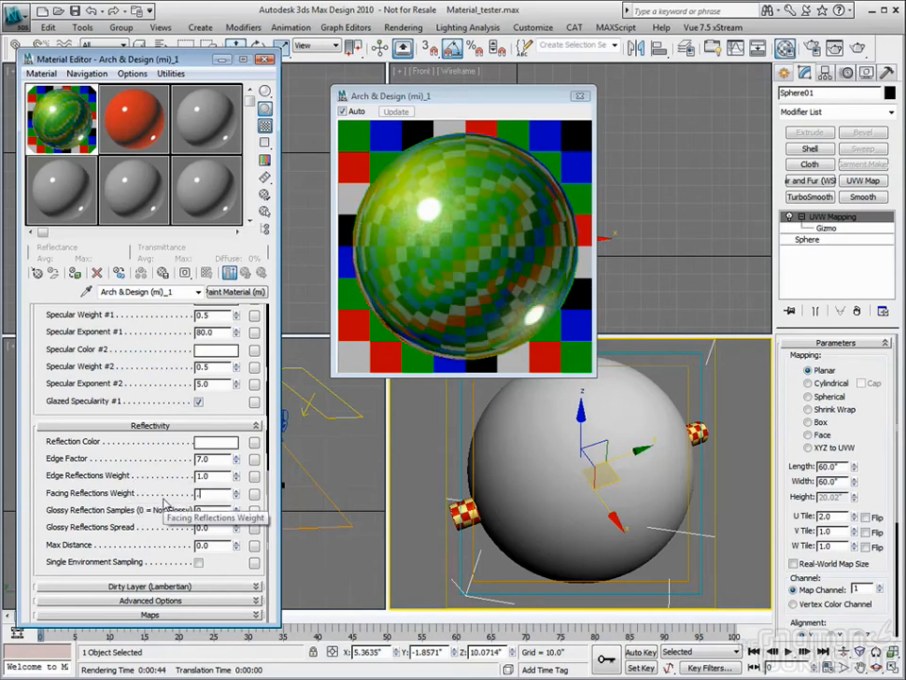
pyautogui.write('1')
pyautogui.press('Tab')
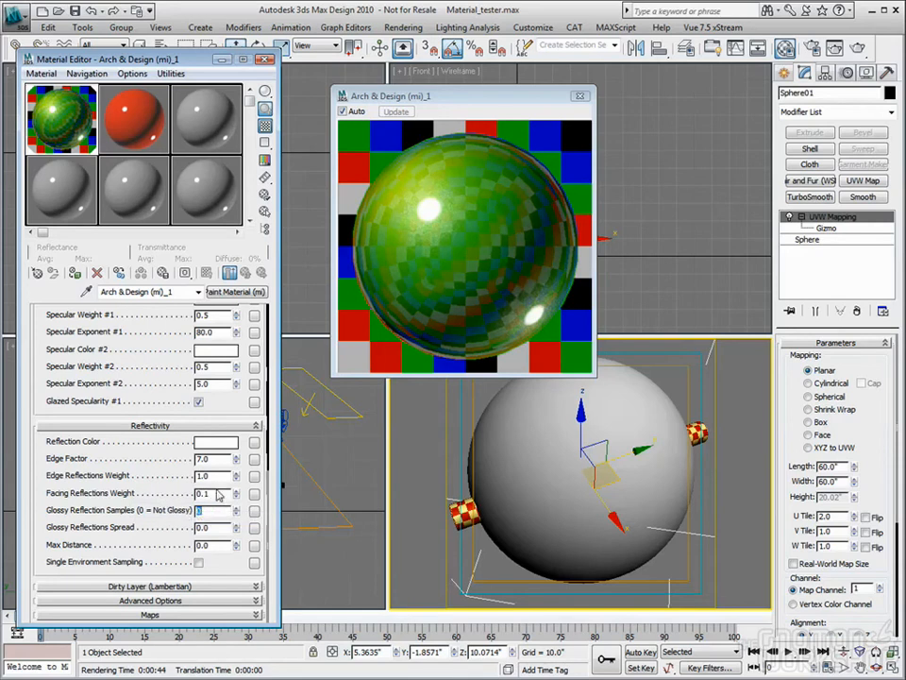
pyautogui.moveTo(216, 491); pyautogui.dragTo(158, 495)
pyautogui.write('.2')
pyautogui.press('Tab')
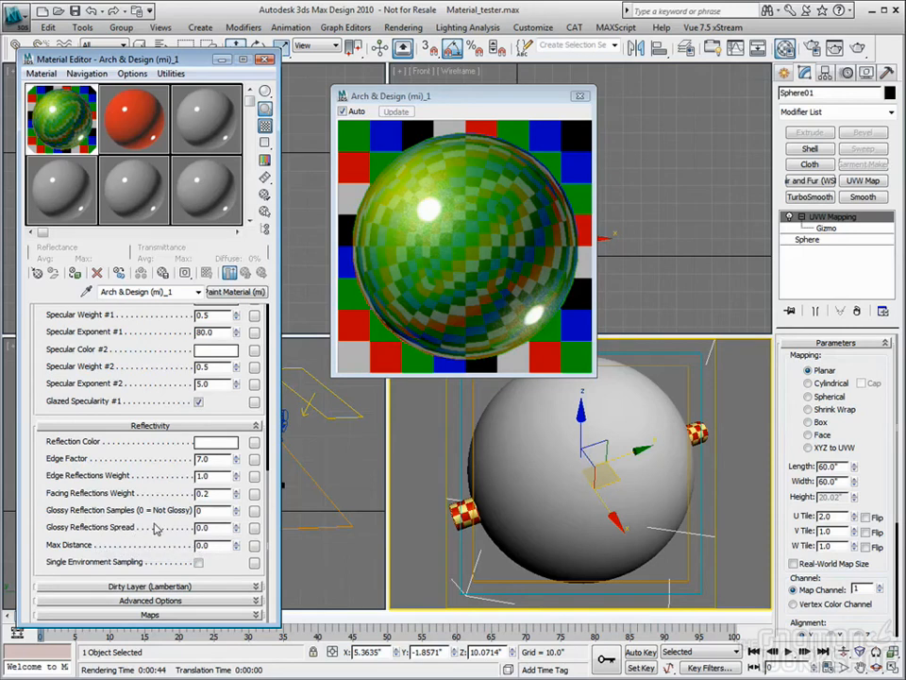
# Try glossy reflections with a Glossy Reflections Spread of 1 and 24 Glossy Reflection Samples.
pyautogui.moveTo(235, 527); pyautogui.dragTo(238, 492)
pyautogui.doubleClick(210, 528)
pyautogui.write('1')
pyautogui.press('Tab')
pyautogui.moveTo(207, 511); pyautogui.dragTo(118, 511)
pyautogui.write('24')
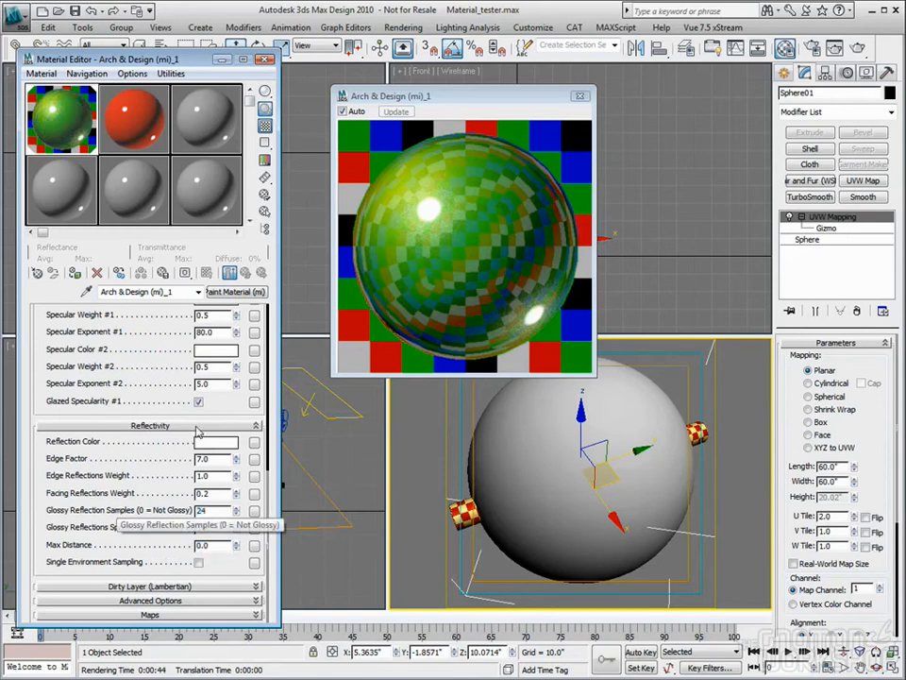
pyautogui.press('Tab')
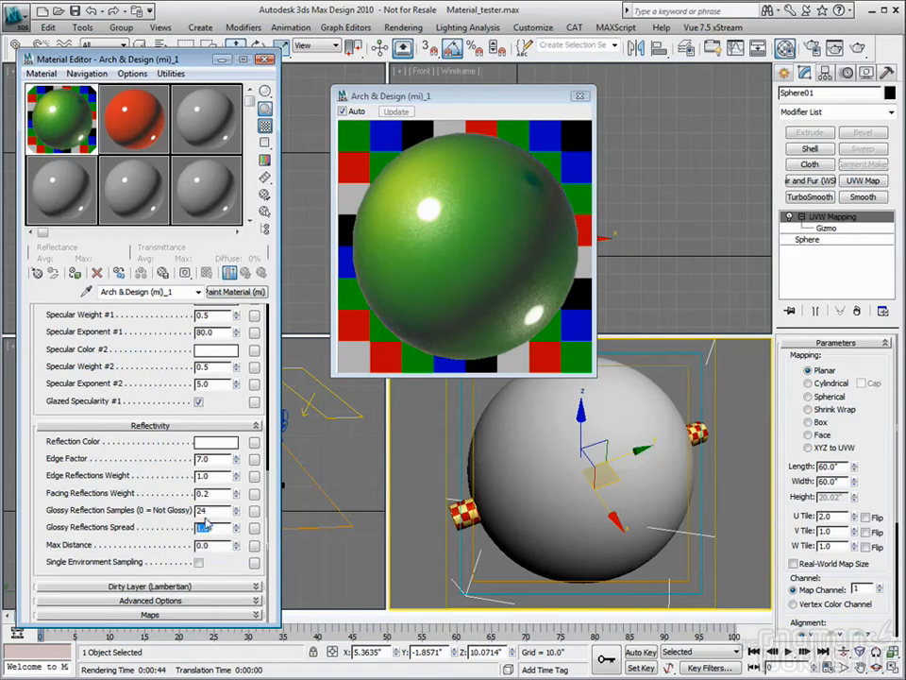
# Compare the Glossy Reflections Spread at 0.1 and 0.054, and reset the Glossy Reflection Samples to 0.
pyautogui.write('0.1')
pyautogui.press('Tab')
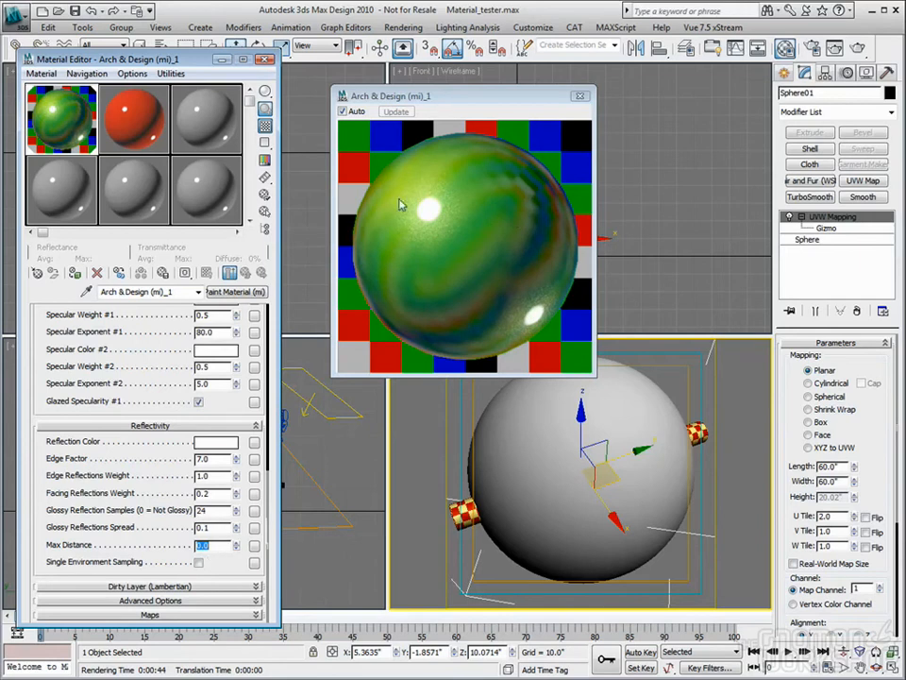
pyautogui.moveTo(216, 529); pyautogui.dragTo(146, 531)
pyautogui.write('.054')
pyautogui.press('Tab')
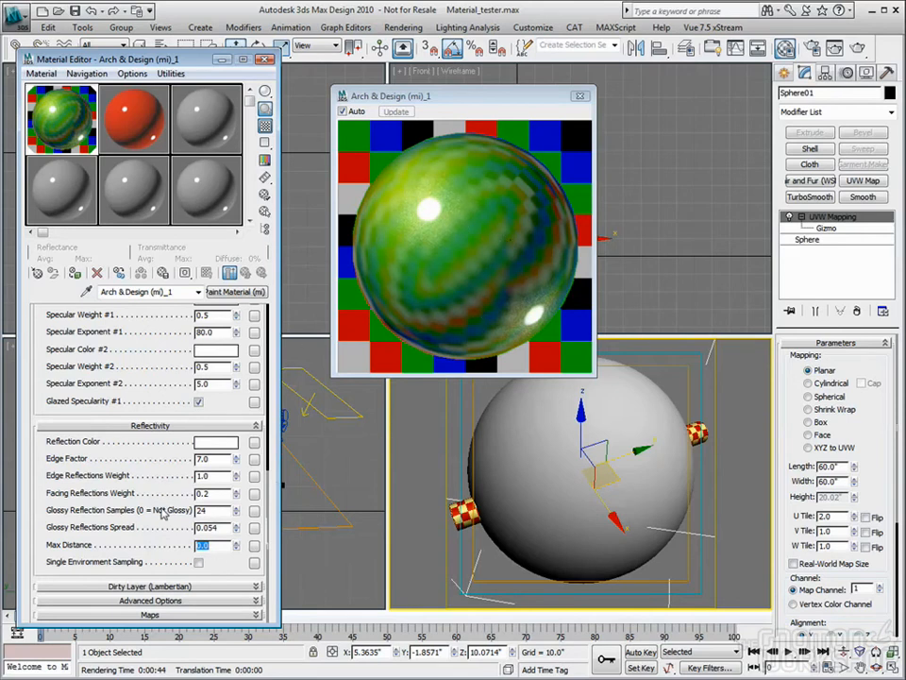
pyautogui.rightClick(237, 511)
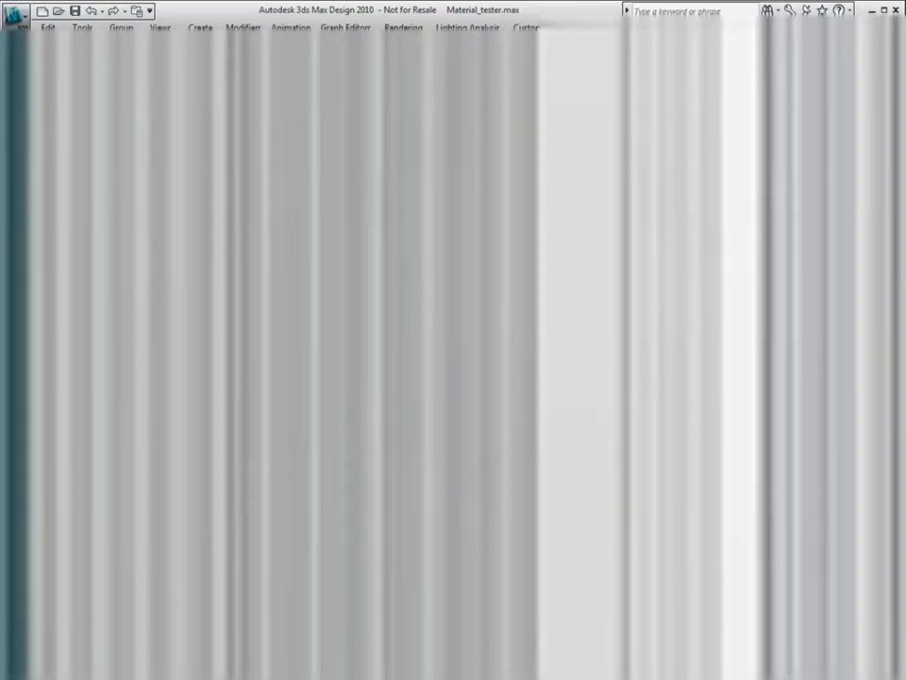
# Set the Dirt Weight noise map's threshold to High 0.6 and Low 0.5.
pyautogui.doubleClick(154, 475)
pyautogui.write('.6')
pyautogui.press('Return')
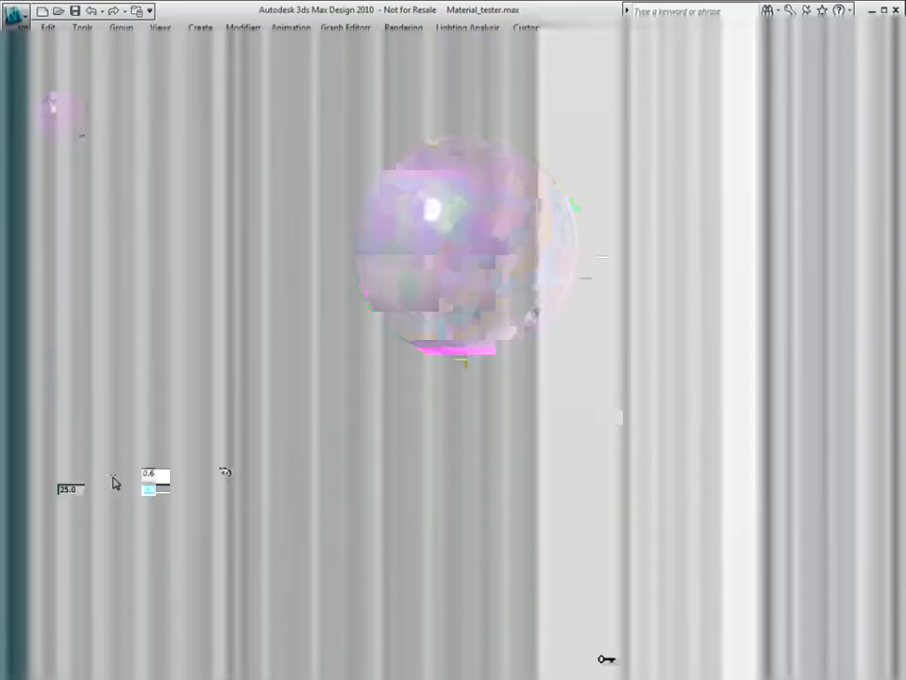
pyautogui.press('Tab')
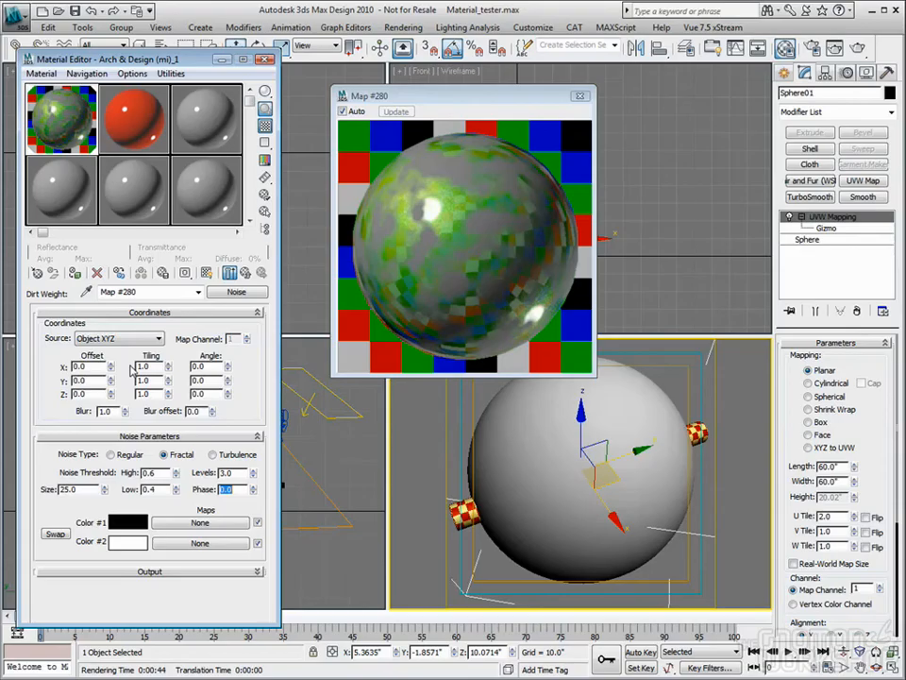
pyautogui.moveTo(157, 489); pyautogui.dragTo(91, 489)
pyautogui.write('.5')
pyautogui.press('Tab')
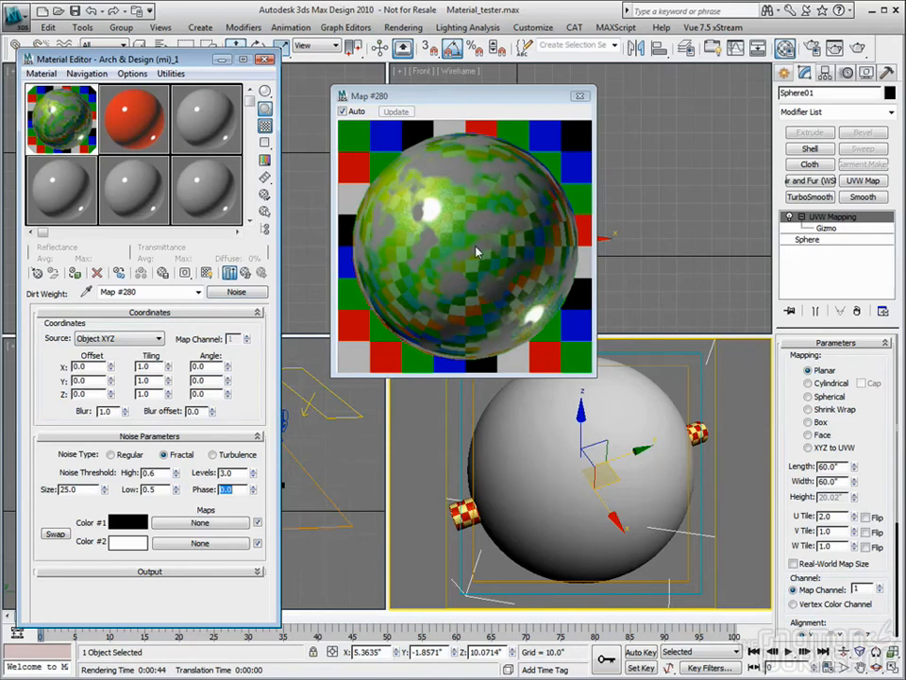
# Assign a Material to Shader map to the car paint's Dirt Color.
pyautogui.click(246, 273)
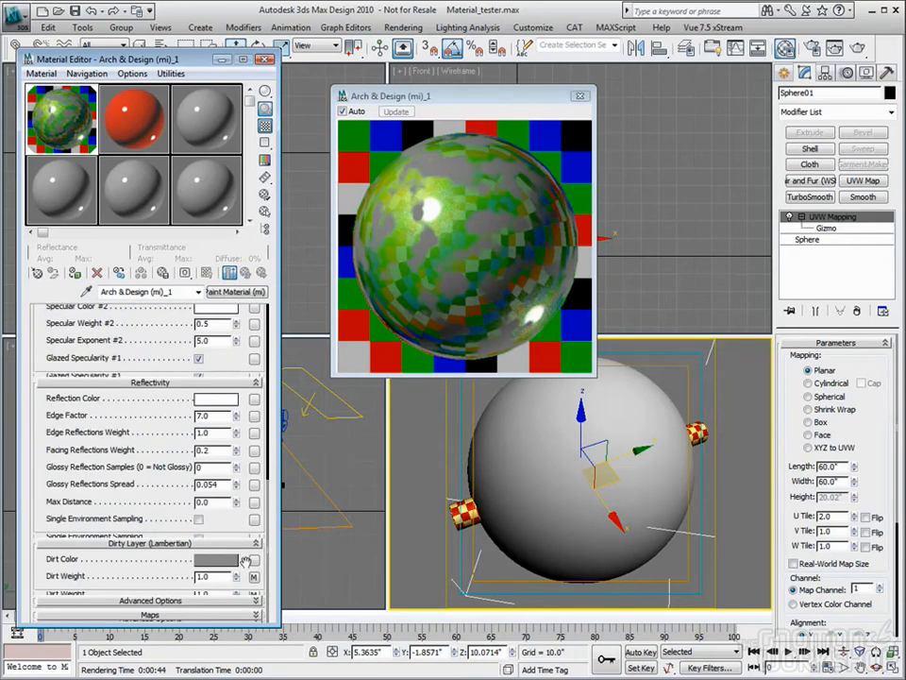
pyautogui.click(254, 560)
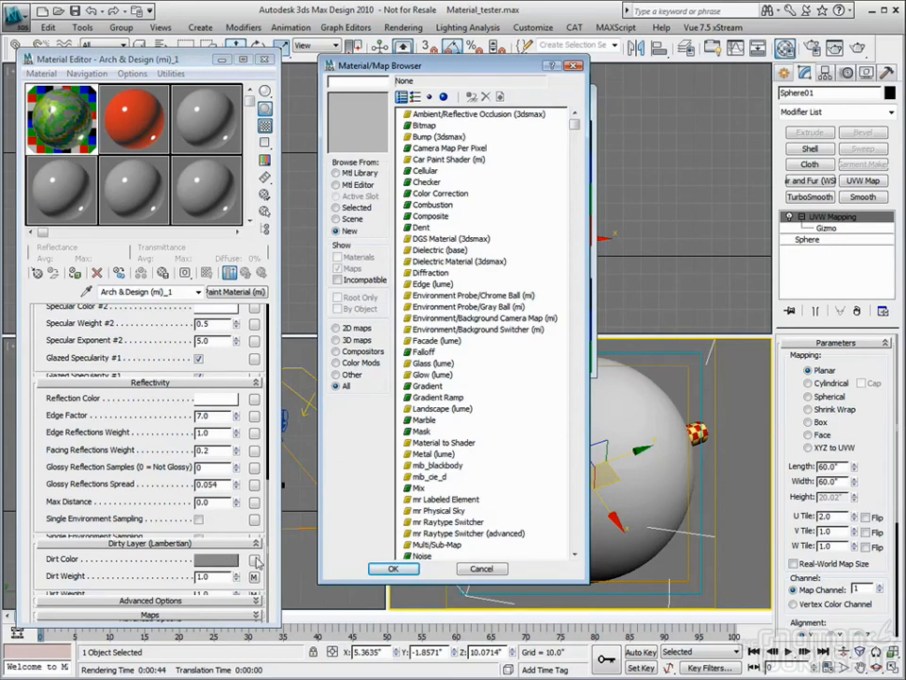
pyautogui.doubleClick(436, 452)
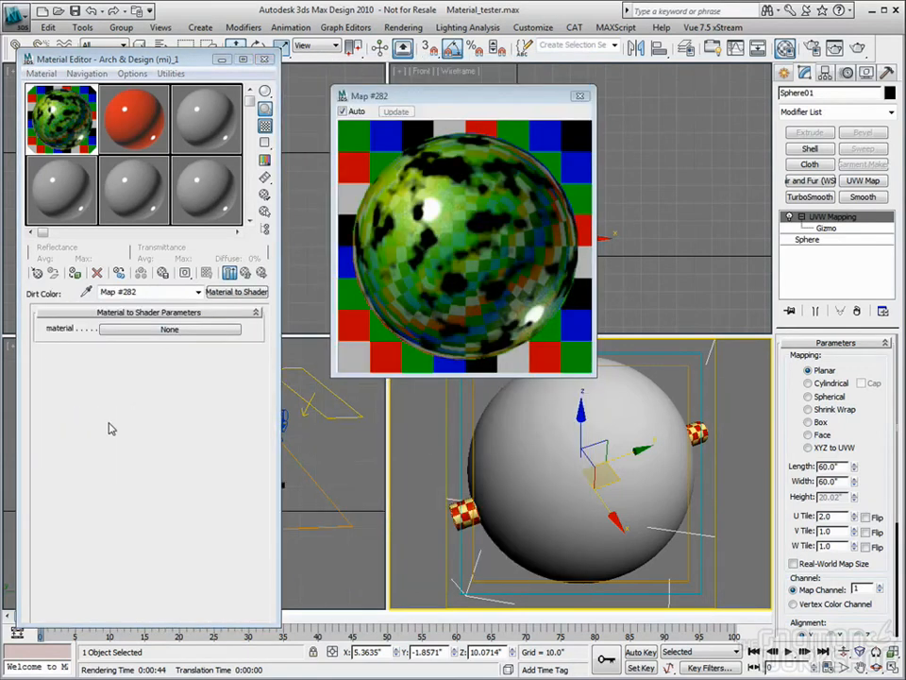
# Give the Arch & Design (mi)_3 material a dark brown diffuse color and a reflection glossiness of 0.5.
pyautogui.click(216, 119)
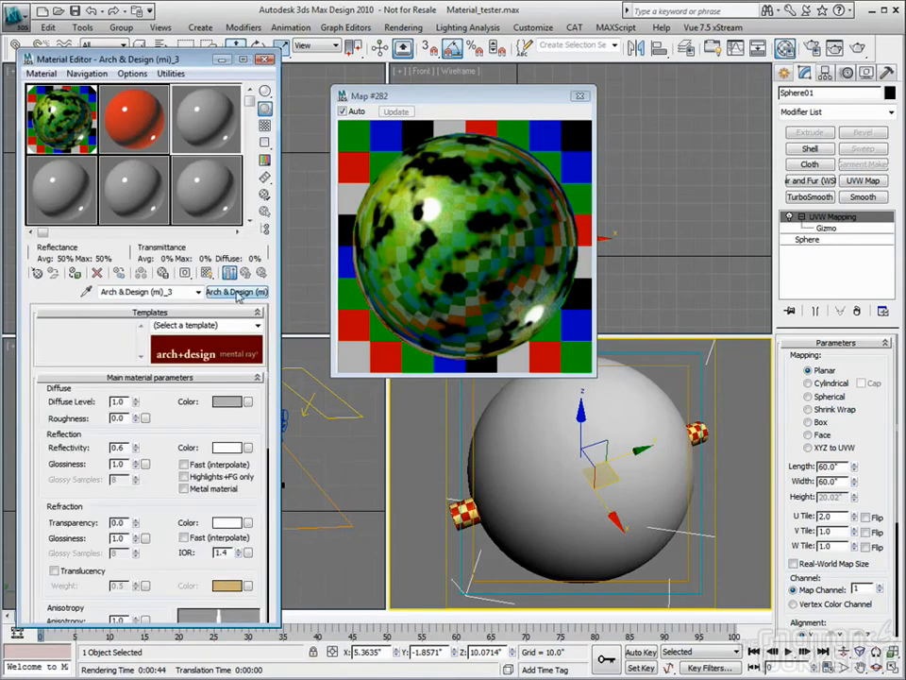
pyautogui.click(225, 402)
pyautogui.click(501, 120)
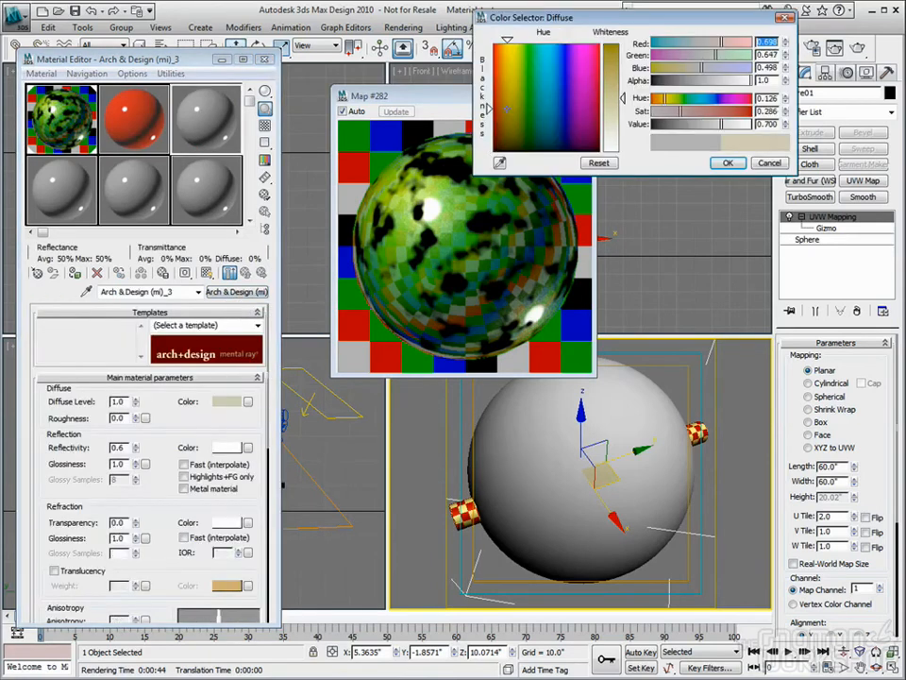
pyautogui.moveTo(502, 119); pyautogui.dragTo(501, 121)
pyautogui.moveTo(622, 98); pyautogui.dragTo(621, 47)
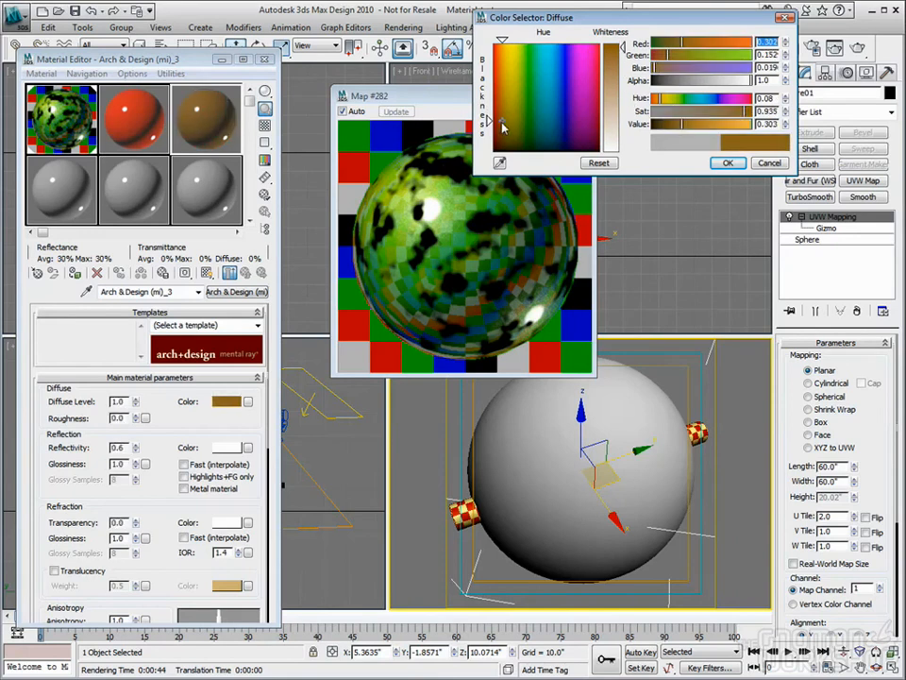
pyautogui.moveTo(501, 121); pyautogui.dragTo(503, 136)
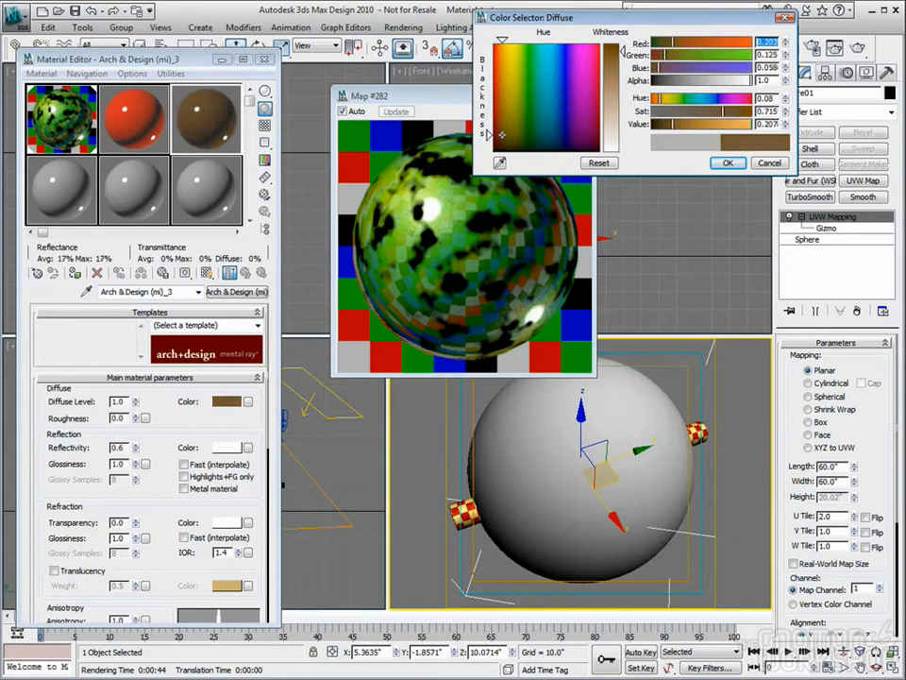
pyautogui.click(727, 163)
pyautogui.moveTo(118, 465); pyautogui.dragTo(81, 464)
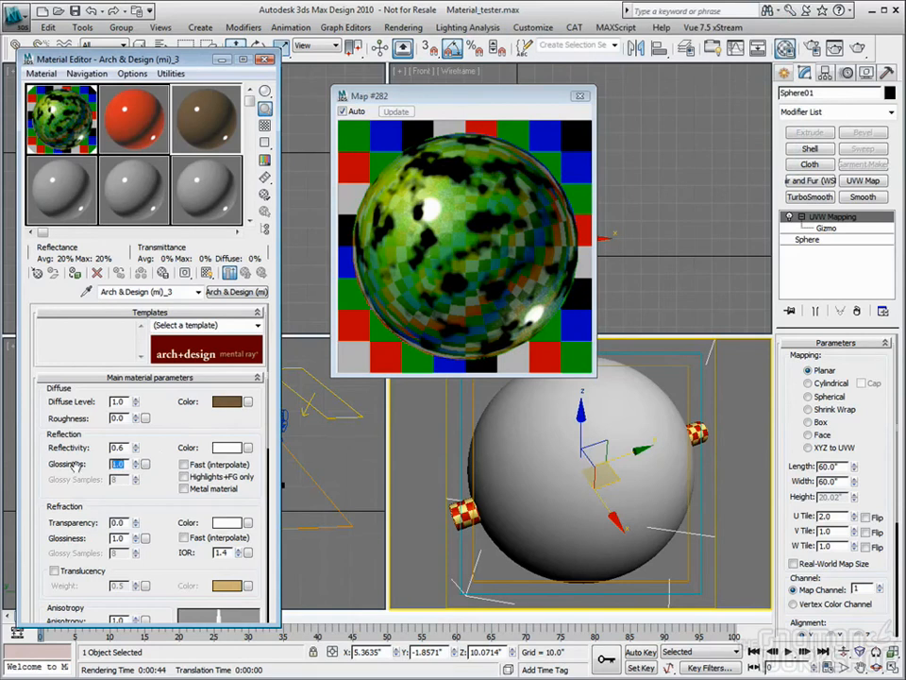
pyautogui.write('0.5')
pyautogui.press('Return')
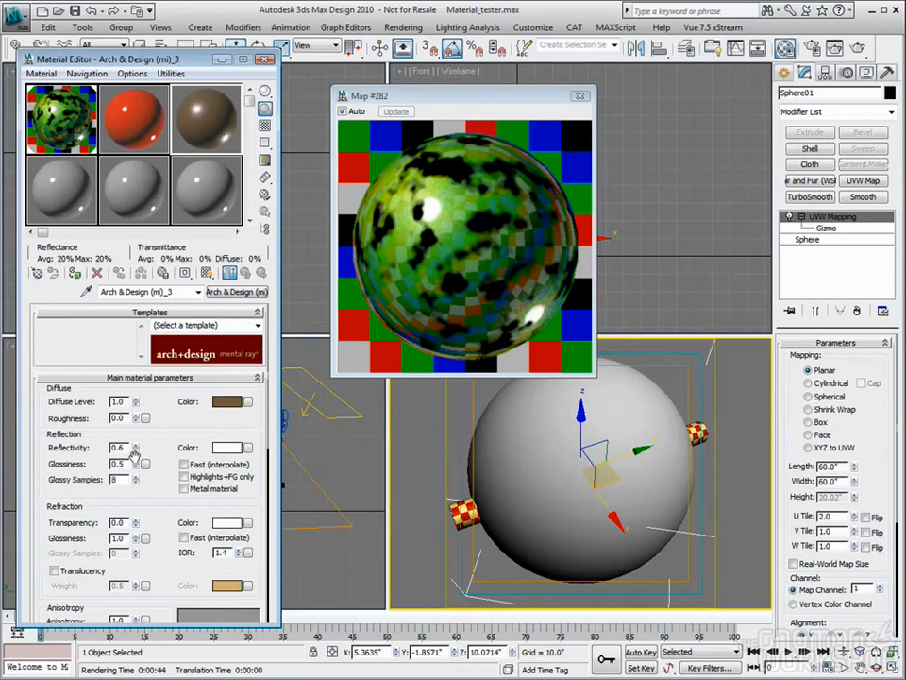
# Place the brown Arch & Design material as an instance in the Dirt Color's Material to Shader map.
pyautogui.click(54, 112)
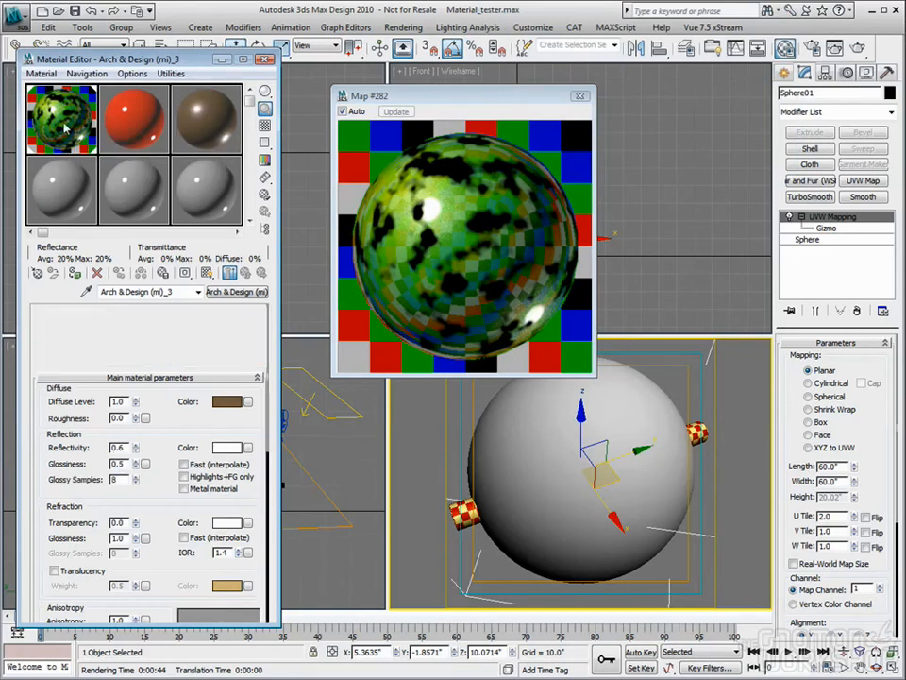
pyautogui.click(210, 133)
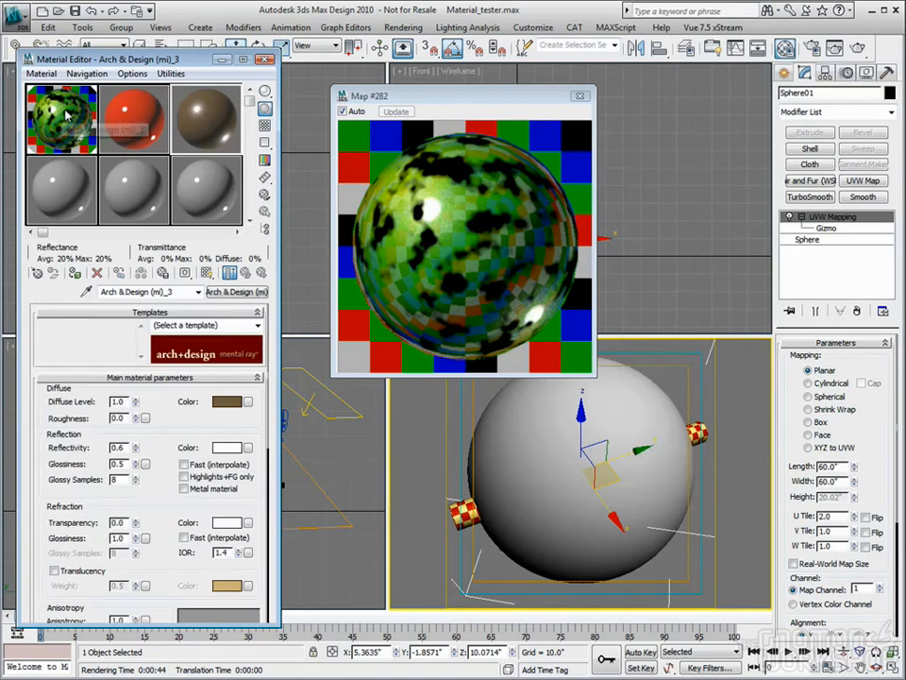
pyautogui.click(62, 117)
pyautogui.moveTo(213, 113); pyautogui.dragTo(153, 331)
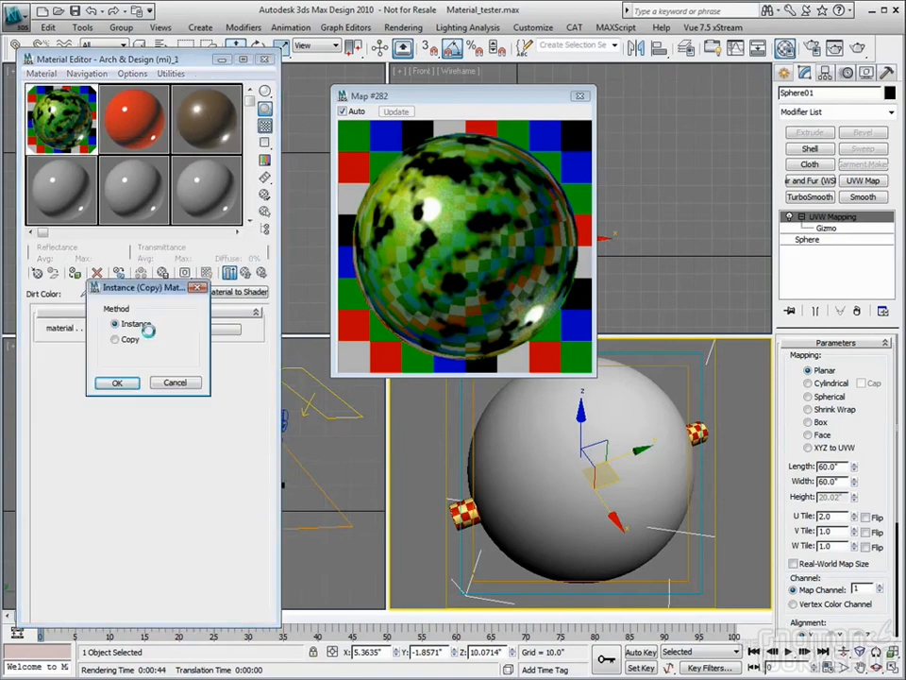
pyautogui.click(117, 383)
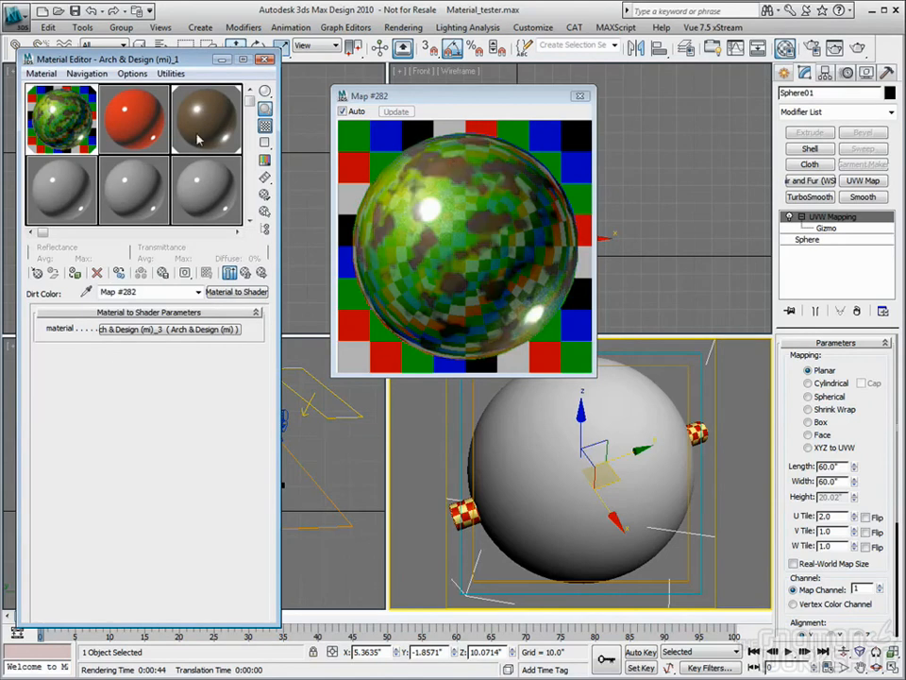
# Add a Noise map with size 2 to the brown dirt material's Bump channel.
pyautogui.click(170, 328)
pyautogui.scroll(-10, 213, 427)
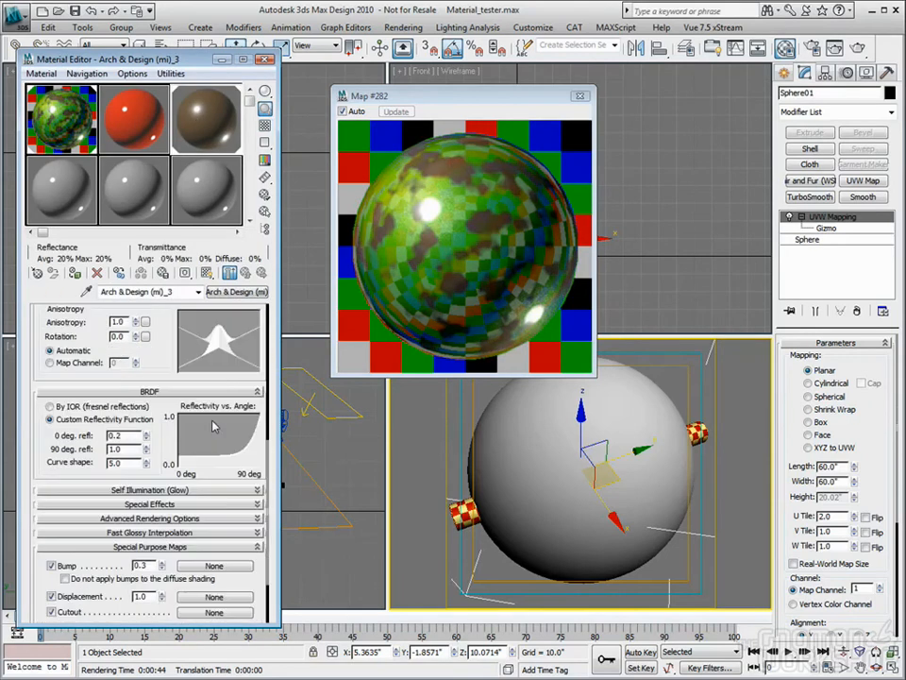
pyautogui.scroll(-3, 214, 426)
pyautogui.click(214, 483)
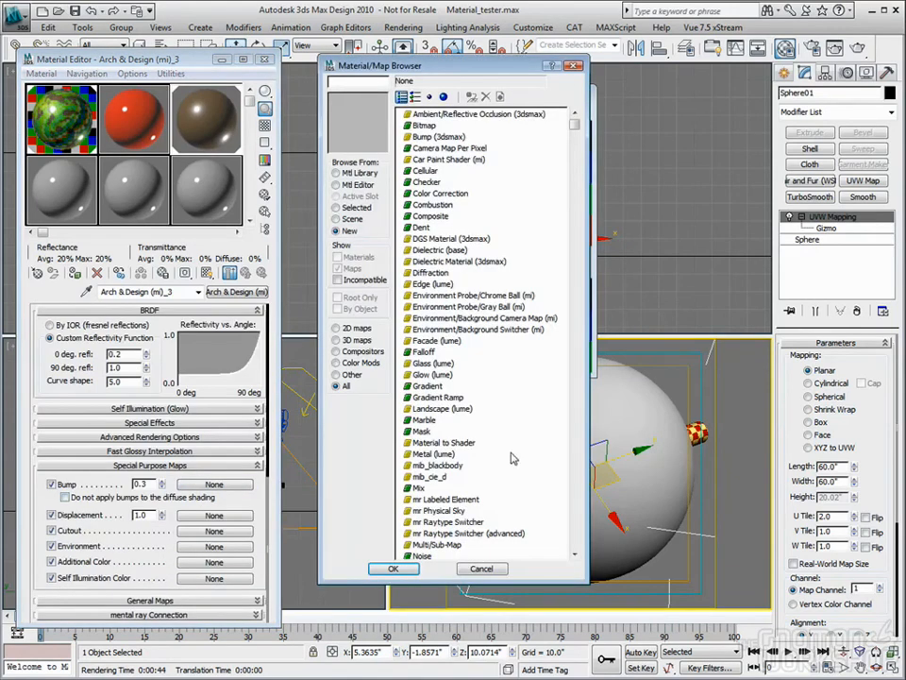
pyautogui.doubleClick(436, 557)
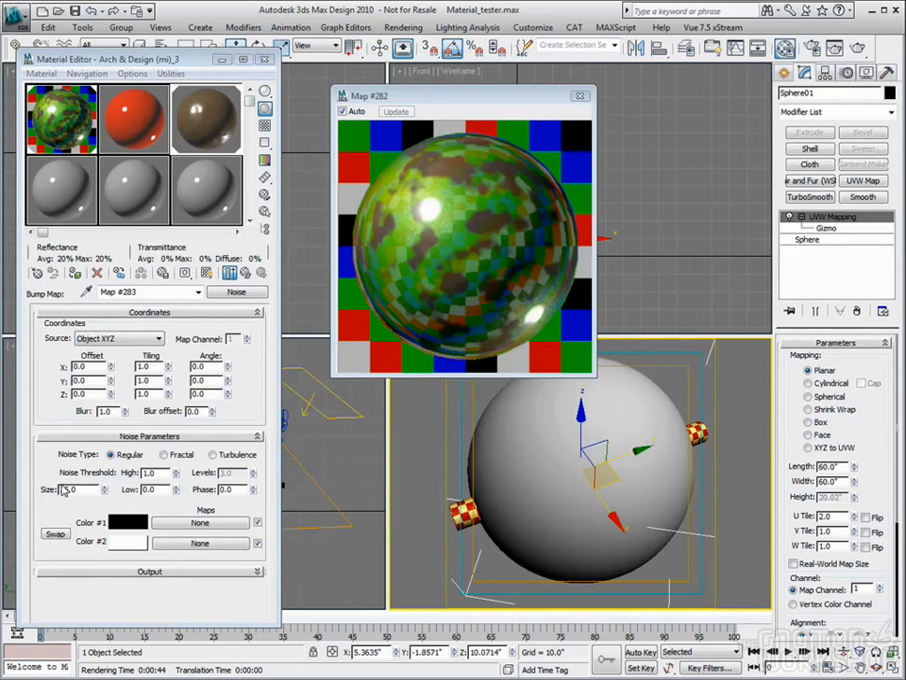
pyautogui.moveTo(77, 489); pyautogui.dragTo(24, 489)
pyautogui.write('2')
pyautogui.press('Tab')
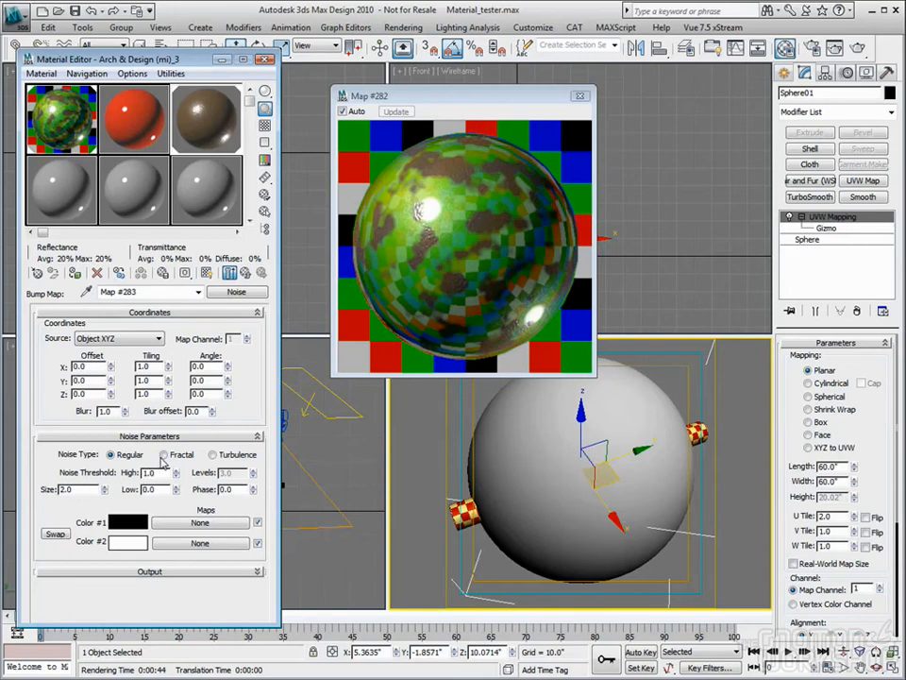
# Set the brown dirt material's bump amount to 0.75.
pyautogui.click(249, 273)
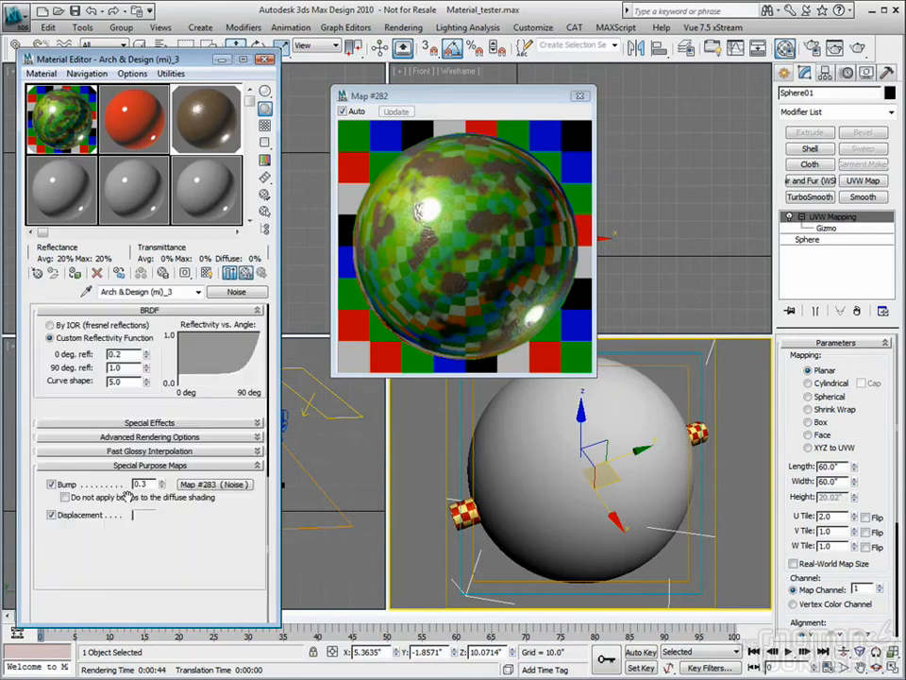
pyautogui.moveTo(150, 483); pyautogui.dragTo(73, 484)
pyautogui.write('.')
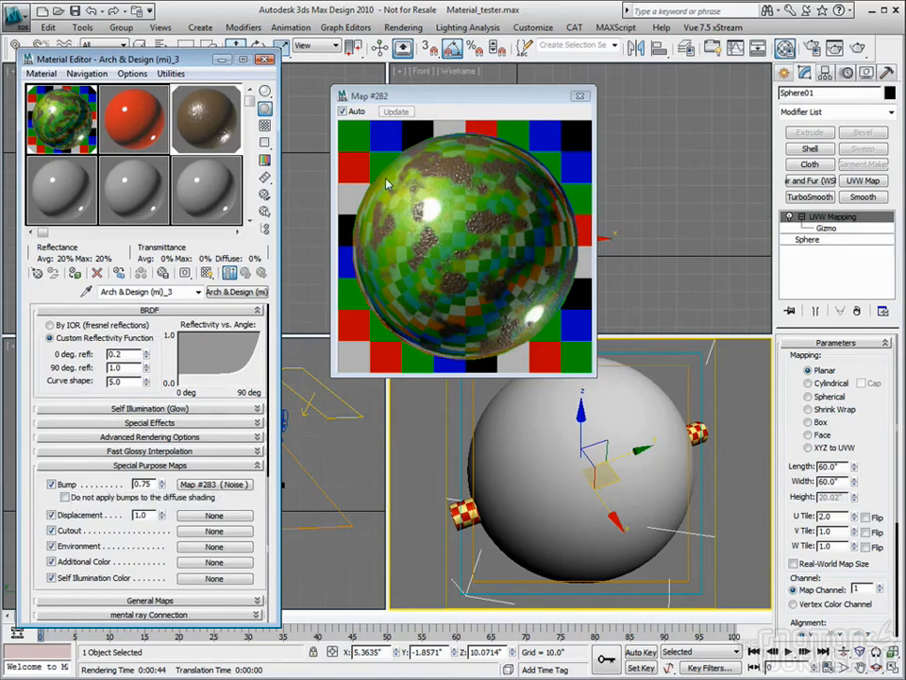
# Apply the car paint material with the bumpy dirt layer to the test sphere and render the Camera01 view.
pyautogui.click(56, 113)
pyautogui.click(246, 274)
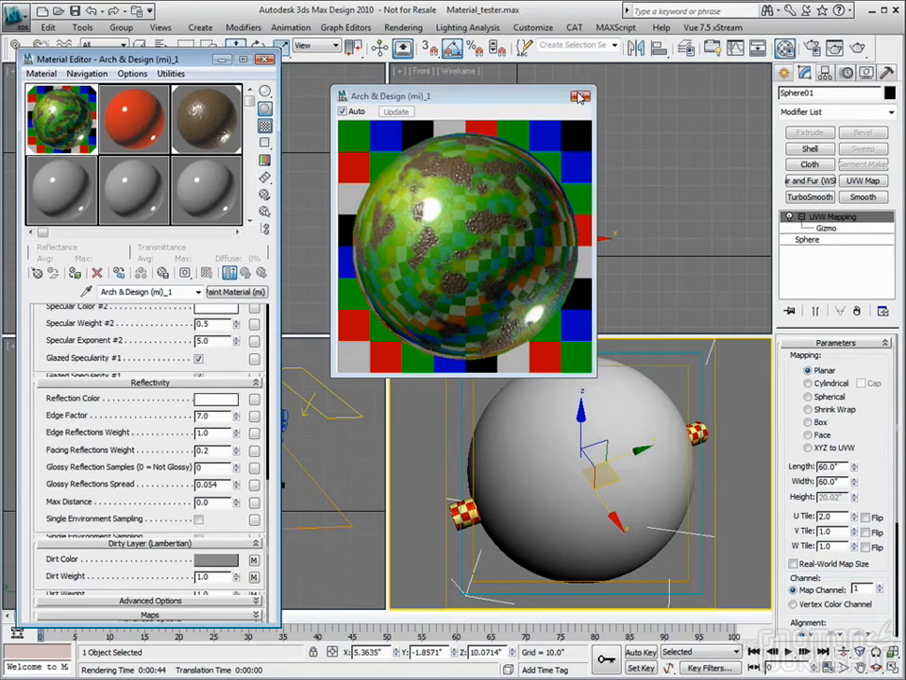
pyautogui.click(580, 97)
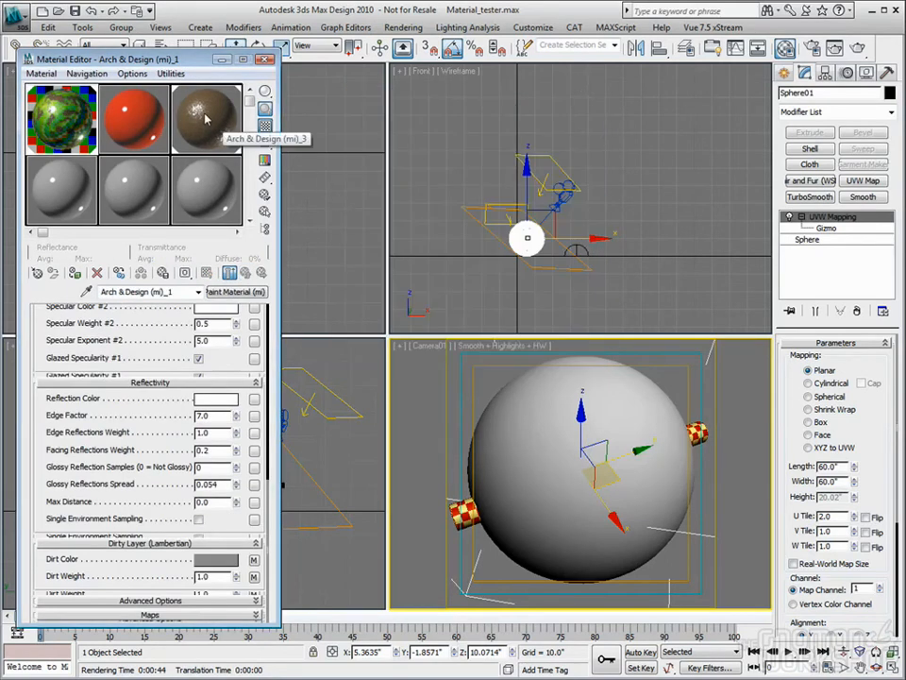
pyautogui.doubleClick(52, 118)
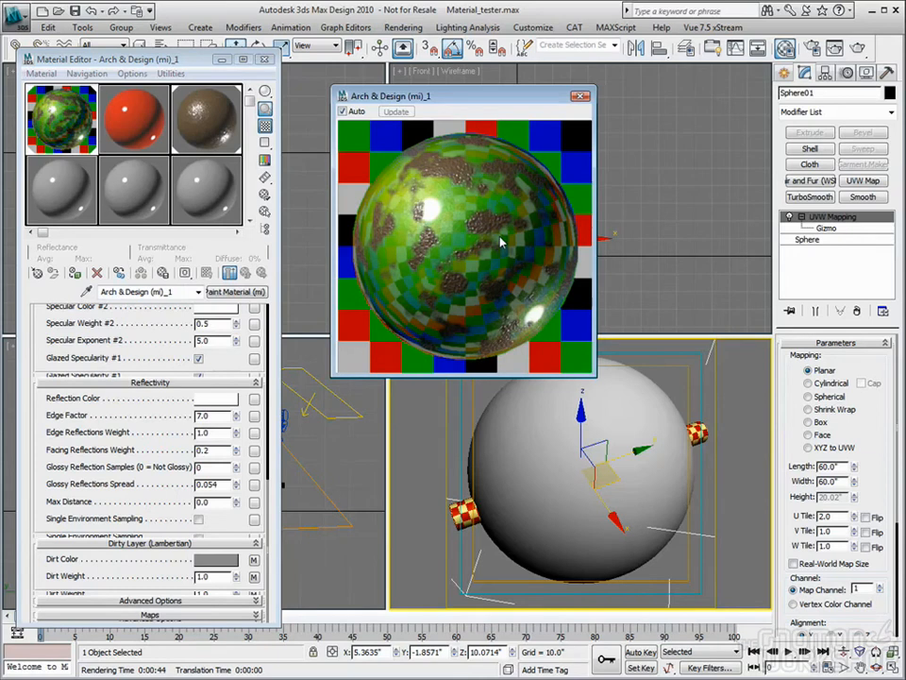
pyautogui.click(577, 98)
pyautogui.moveTo(61, 118); pyautogui.dragTo(523, 414)
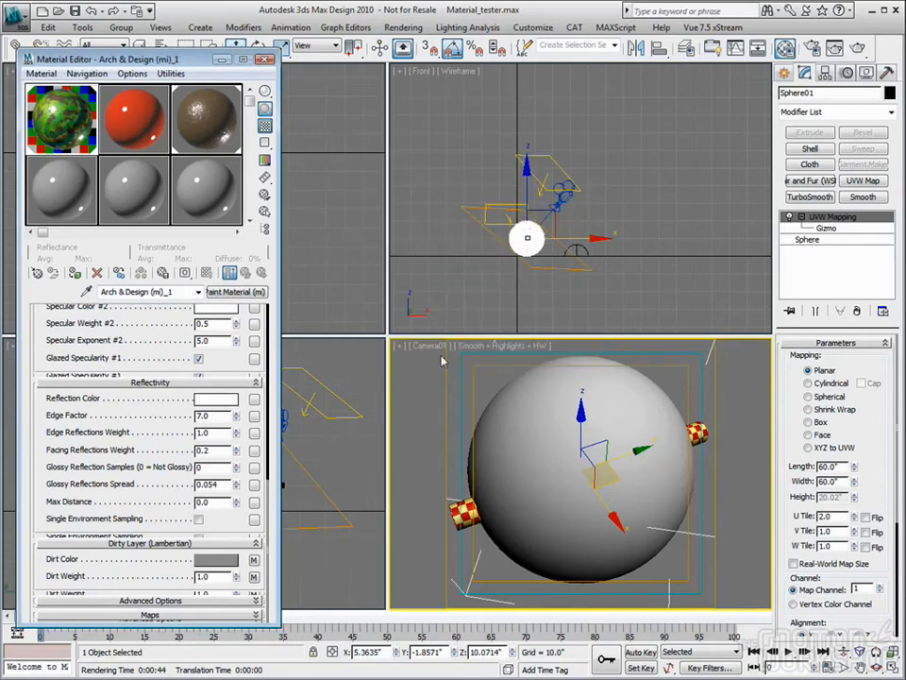
pyautogui.click(857, 47)
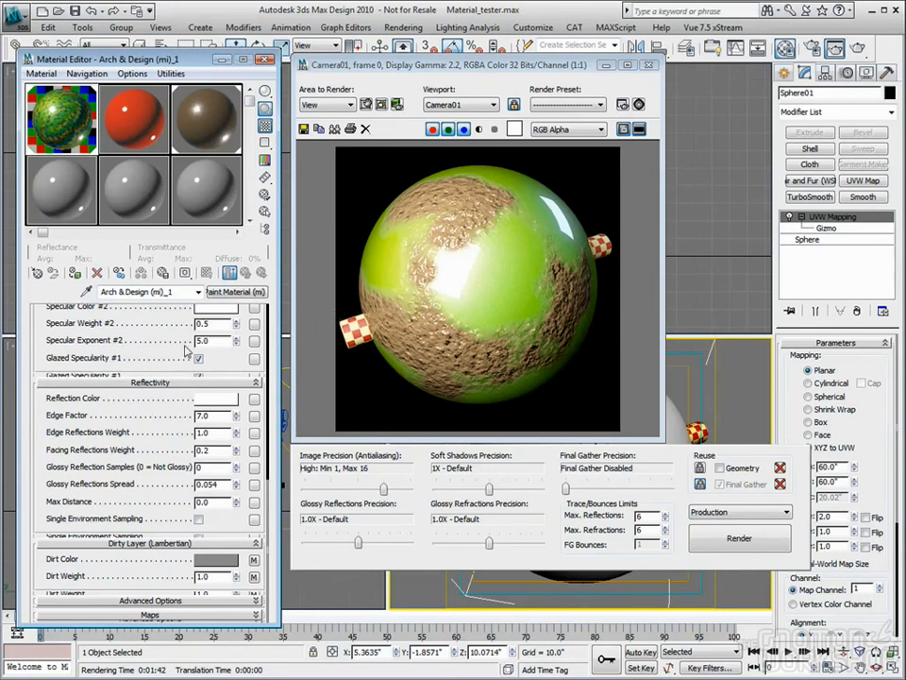
# Change the red Arch & Design material to the mental ray type and show the checkered background in its sample slot.
pyautogui.moveTo(260, 425); pyautogui.dragTo(262, 498)
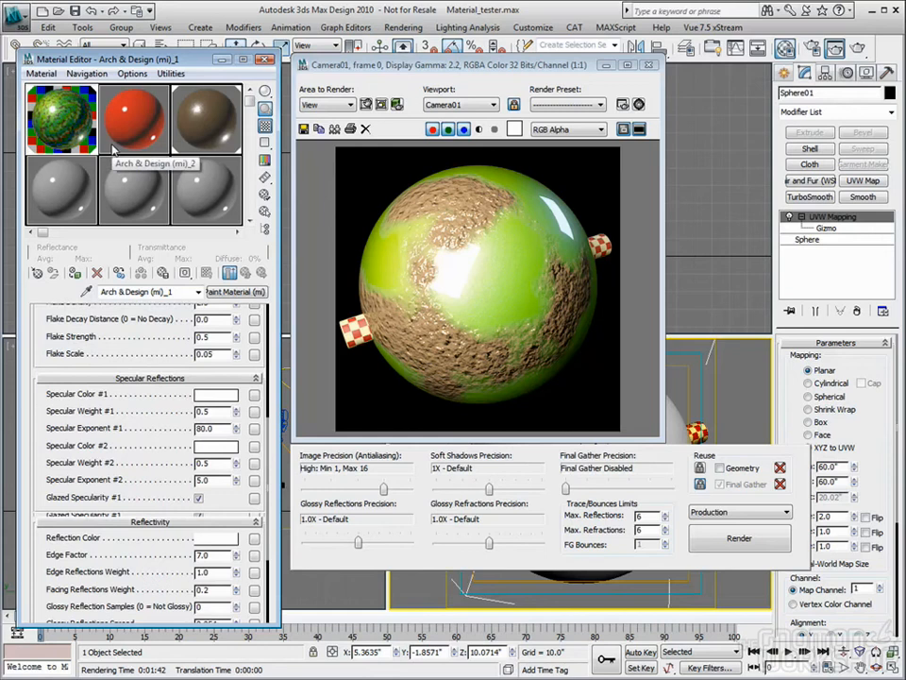
pyautogui.click(136, 120)
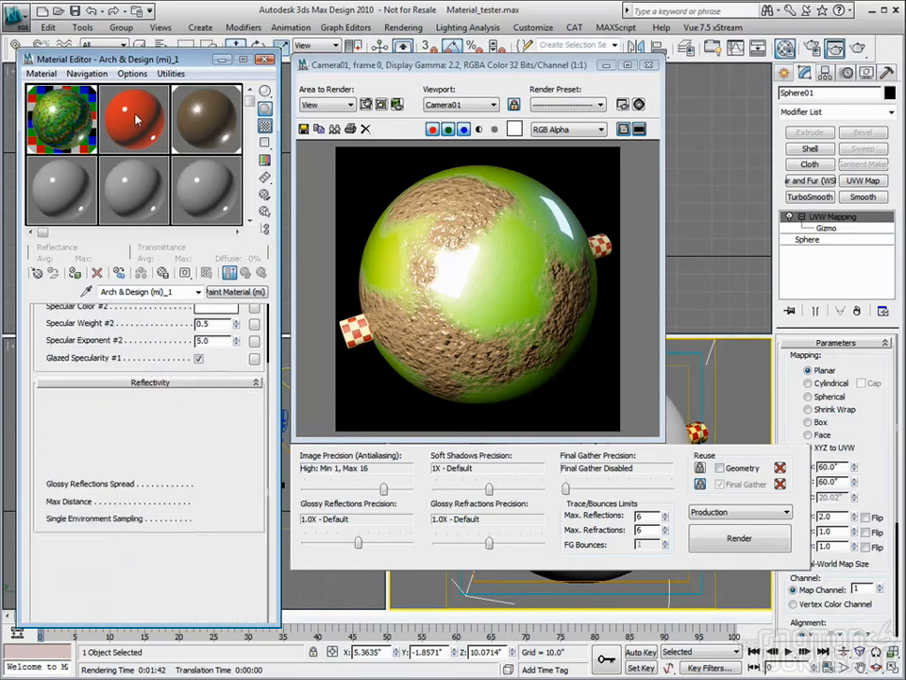
pyautogui.click(233, 293)
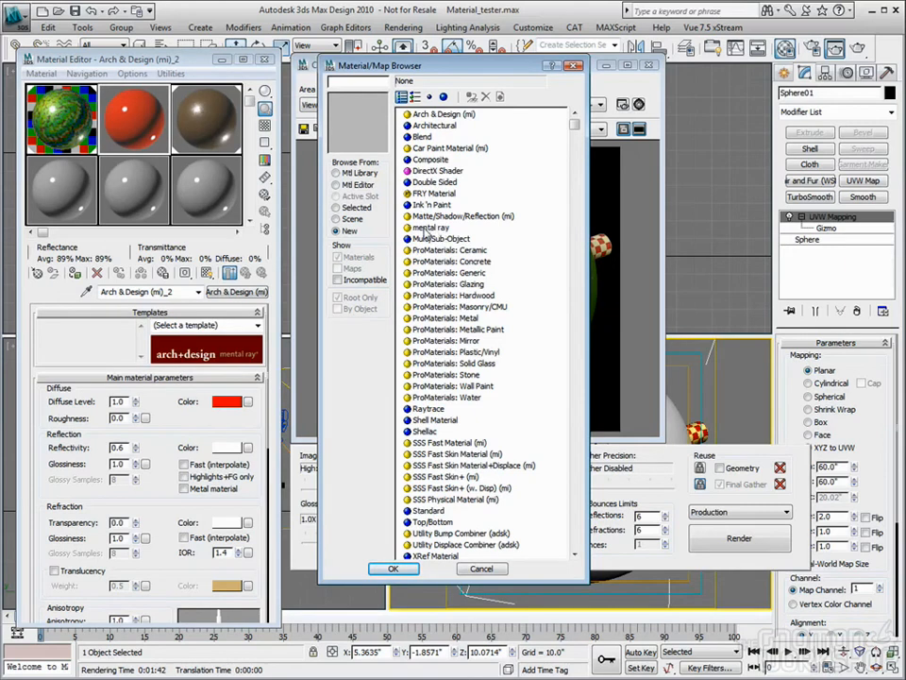
pyautogui.doubleClick(425, 230)
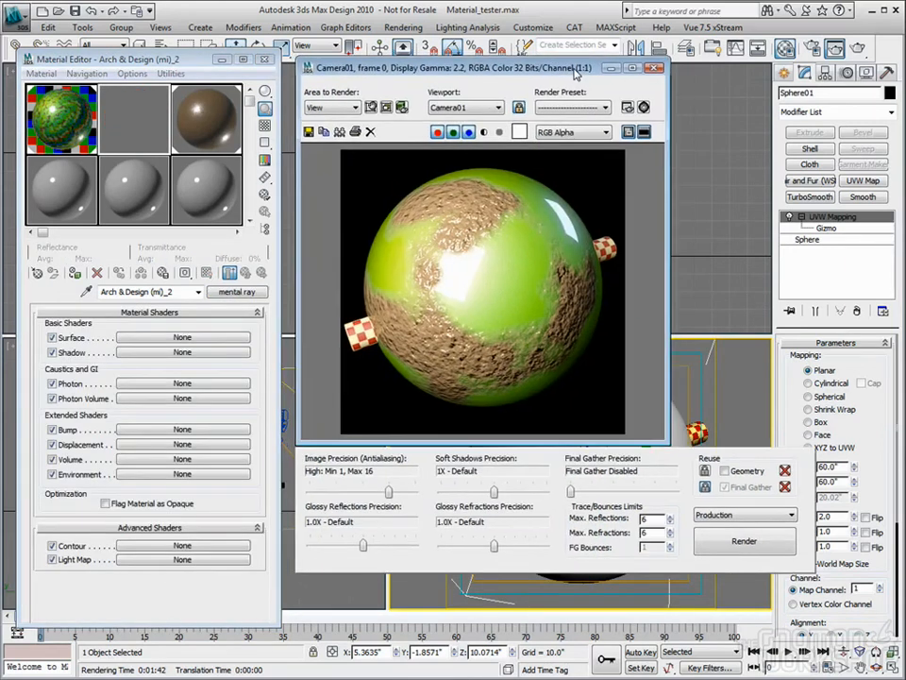
pyautogui.click(651, 62)
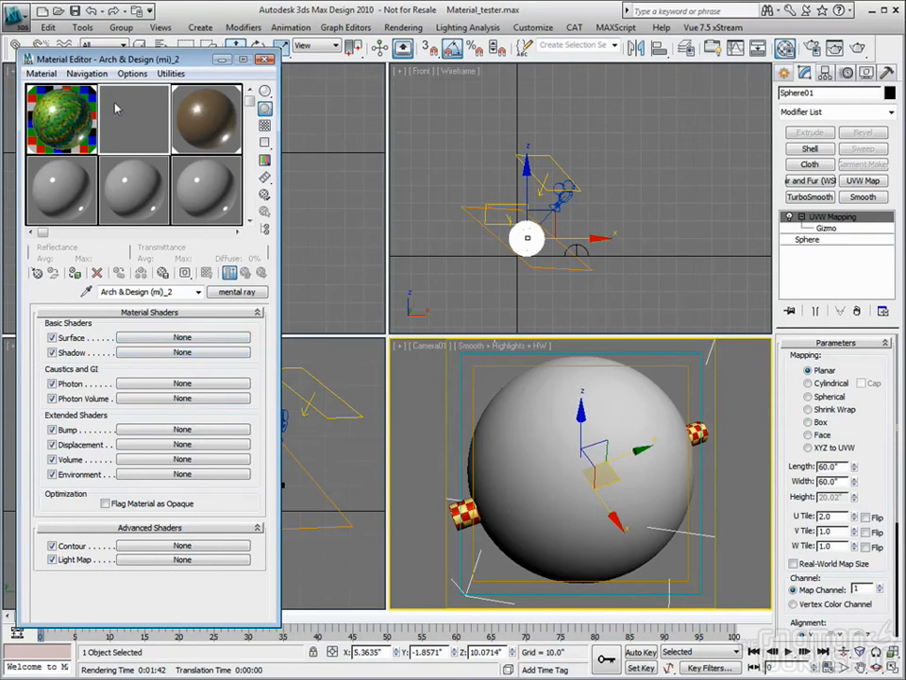
pyautogui.click(265, 125)
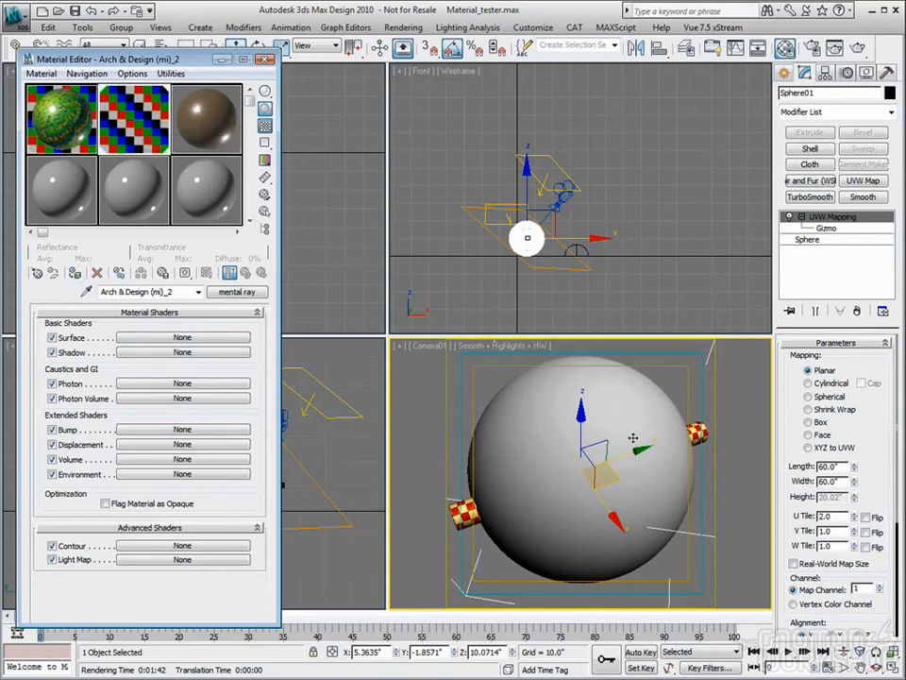
# Test-render the Camera01 view with the empty mental ray material on the test sphere, stopping the render early.
pyautogui.click(858, 49)
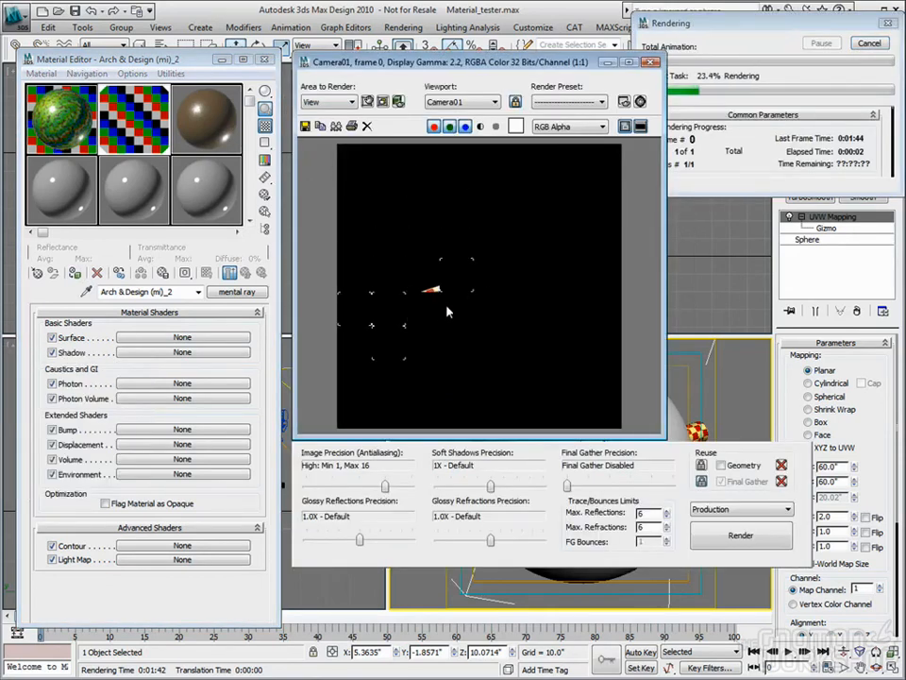
pyautogui.click(869, 43)
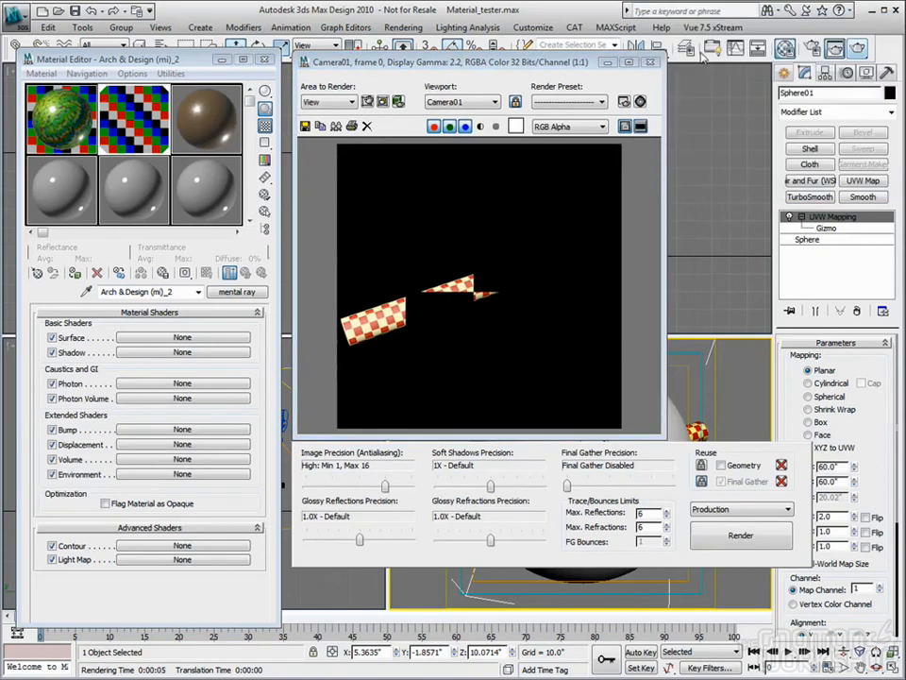
pyautogui.click(650, 62)
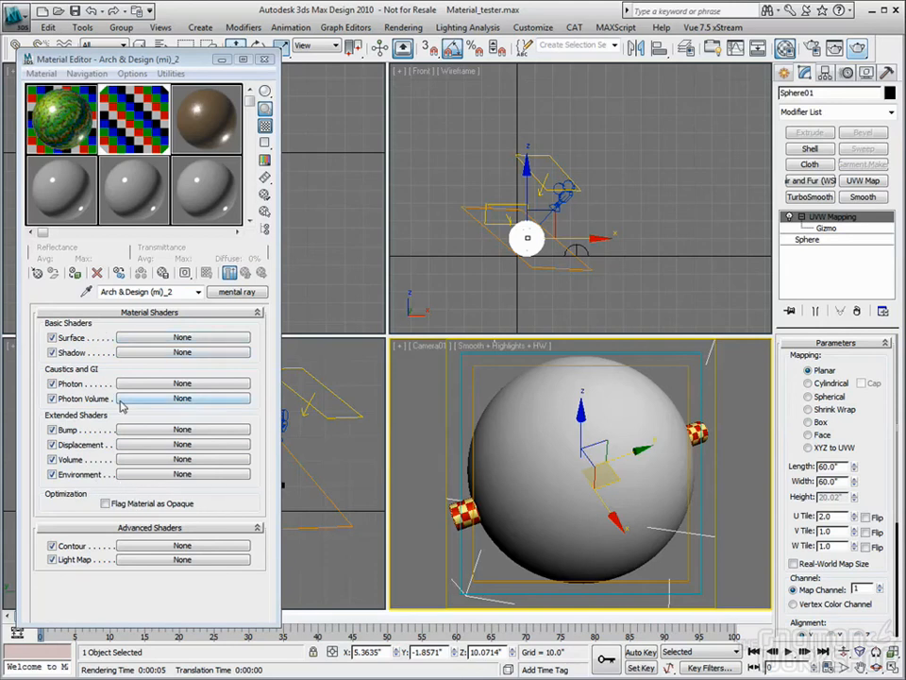
# Assign a Cellular map to the mental ray material's Surface shader and render the Camera01 view.
pyautogui.click(125, 338)
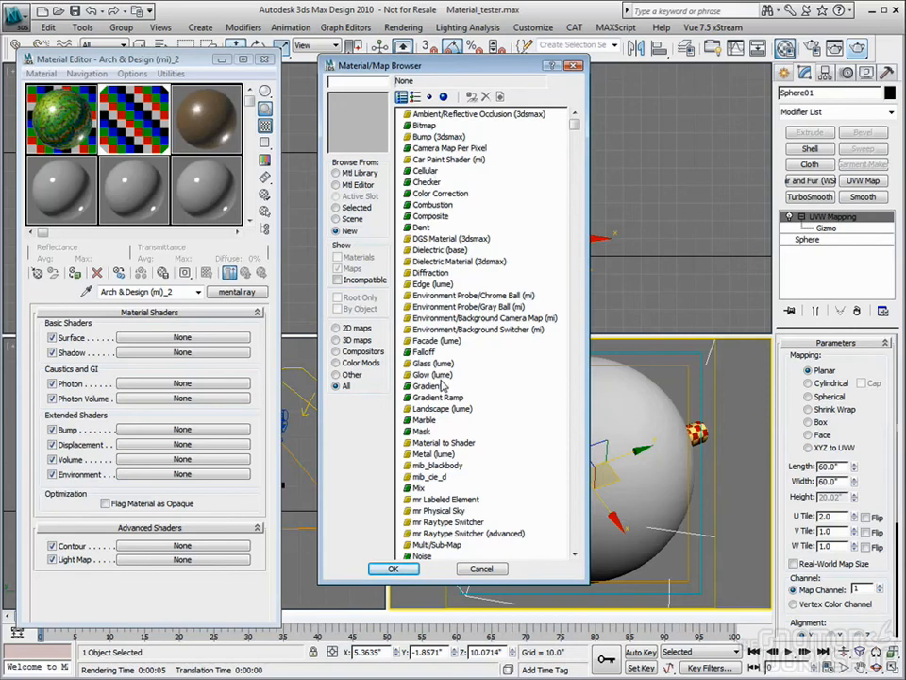
pyautogui.doubleClick(424, 171)
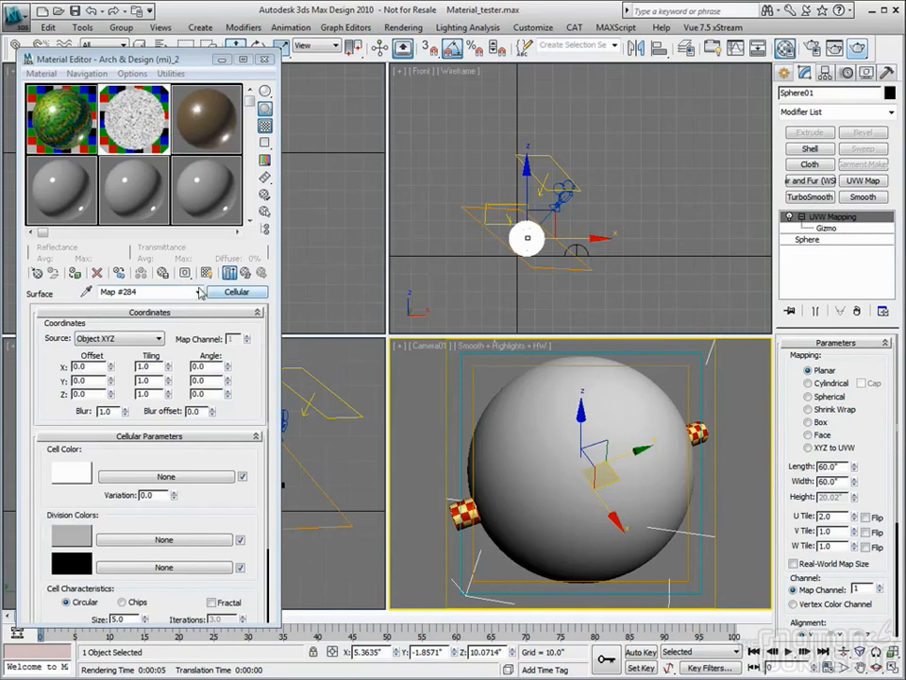
pyautogui.click(244, 274)
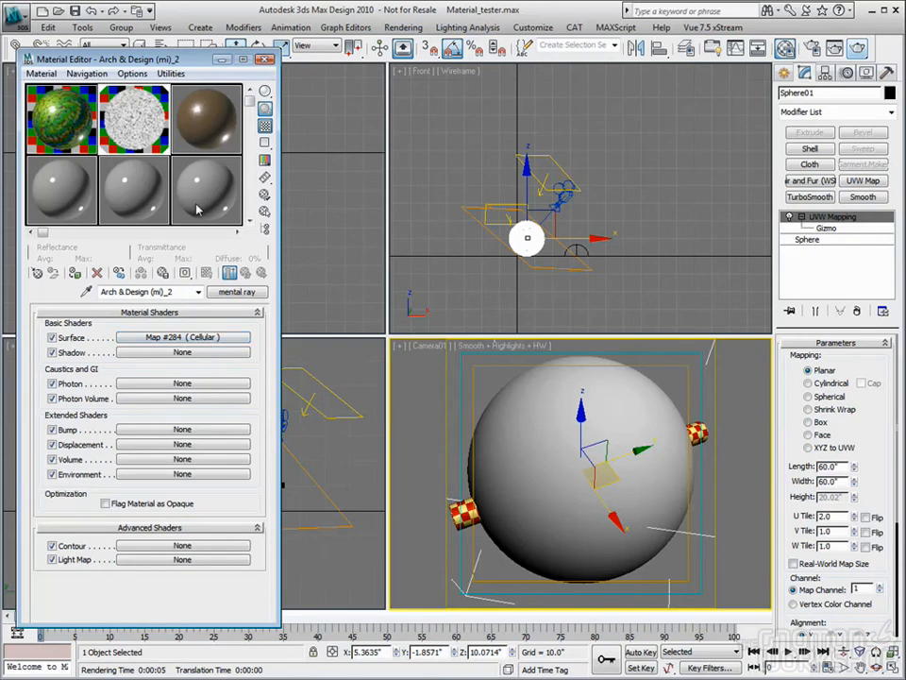
pyautogui.click(856, 49)
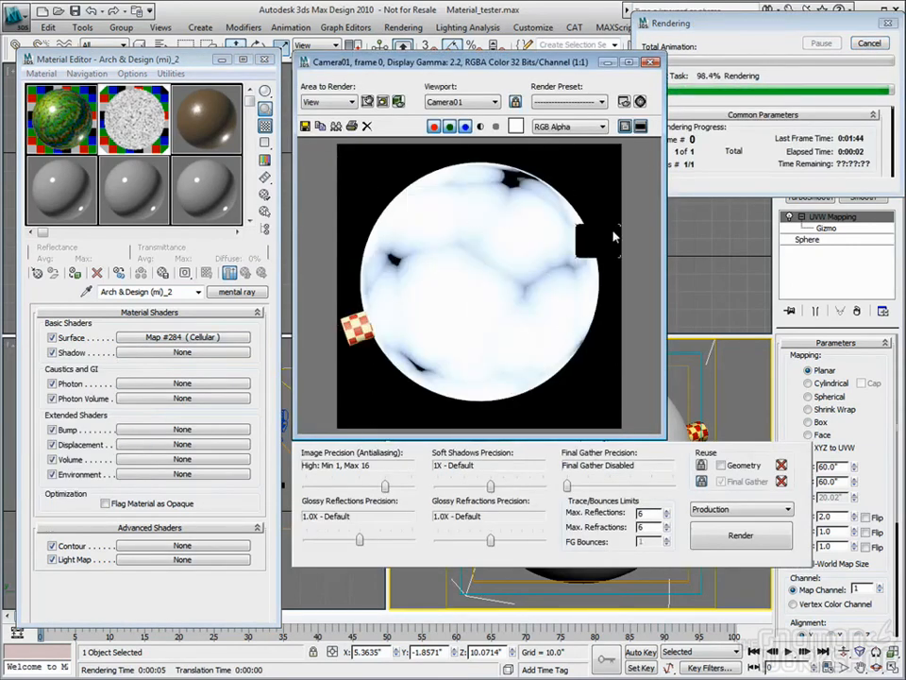
pyautogui.click(650, 62)
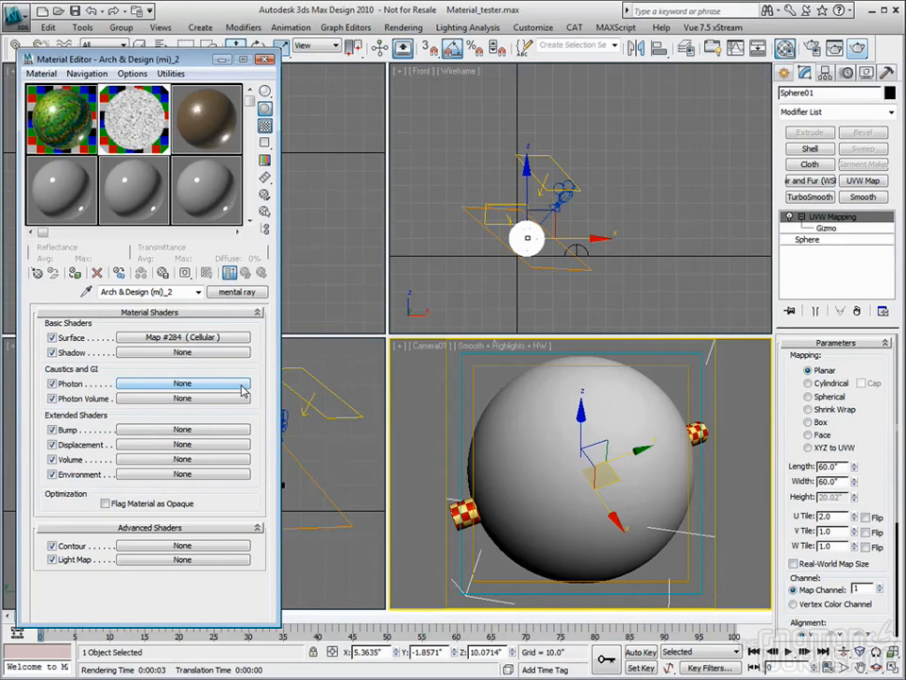
# Clear the Cellular map from the Surface shader, assign DGS Material (3dsmax) instead and render the Camera01 view.
pyautogui.moveTo(187, 354); pyautogui.dragTo(198, 339)
pyautogui.click(215, 338)
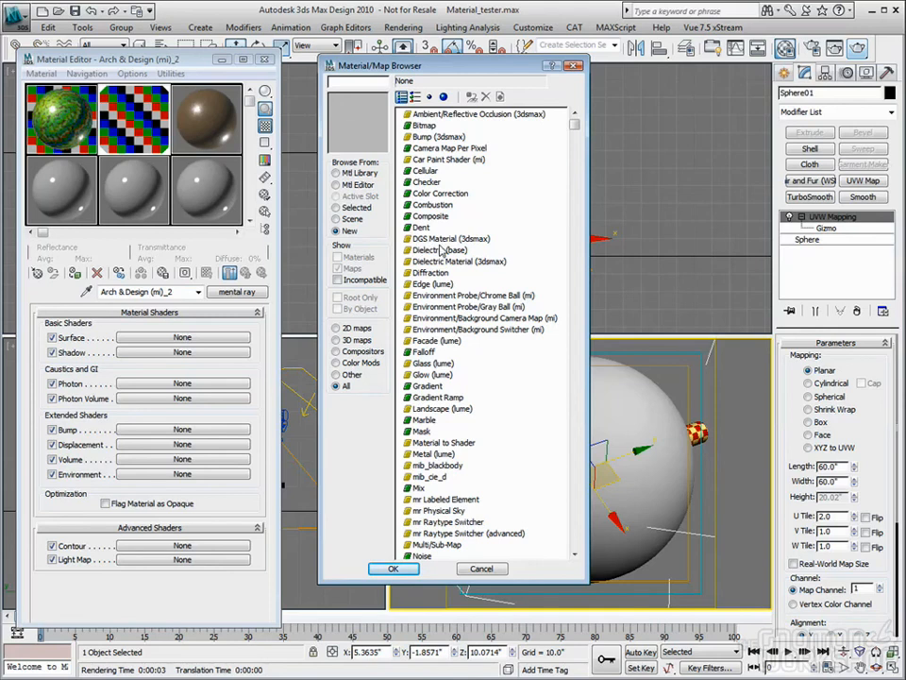
pyautogui.doubleClick(443, 239)
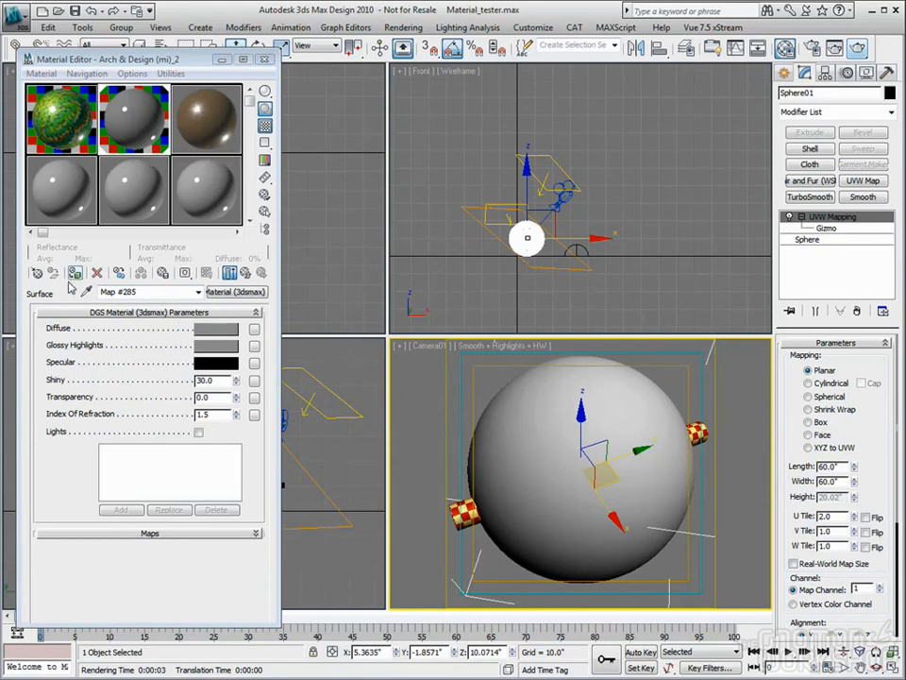
pyautogui.click(856, 48)
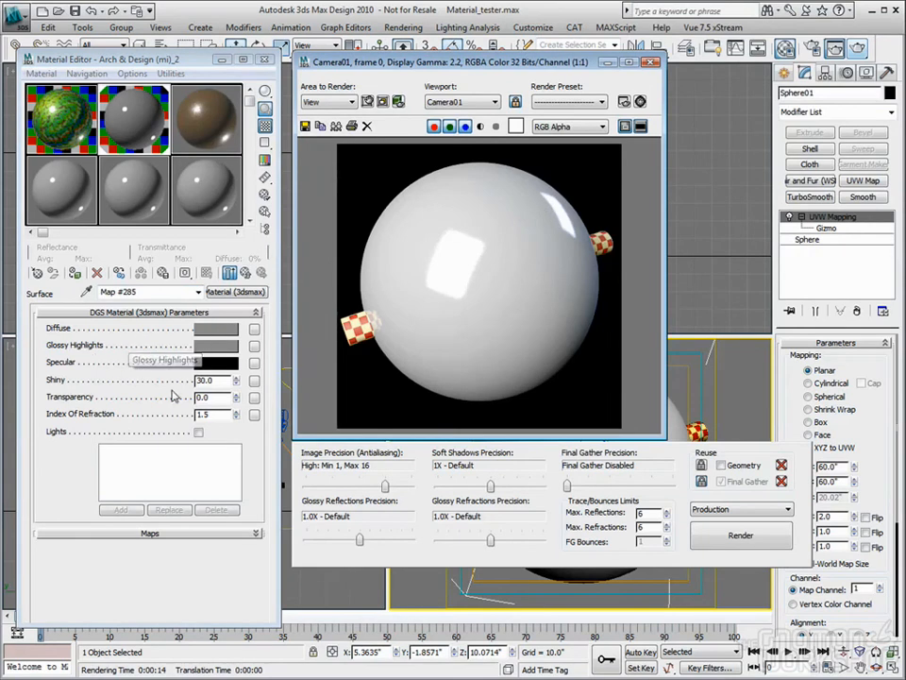
# Replace the DGS Material in the Surface shader with Metal (lume), discarding the old map.
pyautogui.click(243, 274)
pyautogui.click(185, 338)
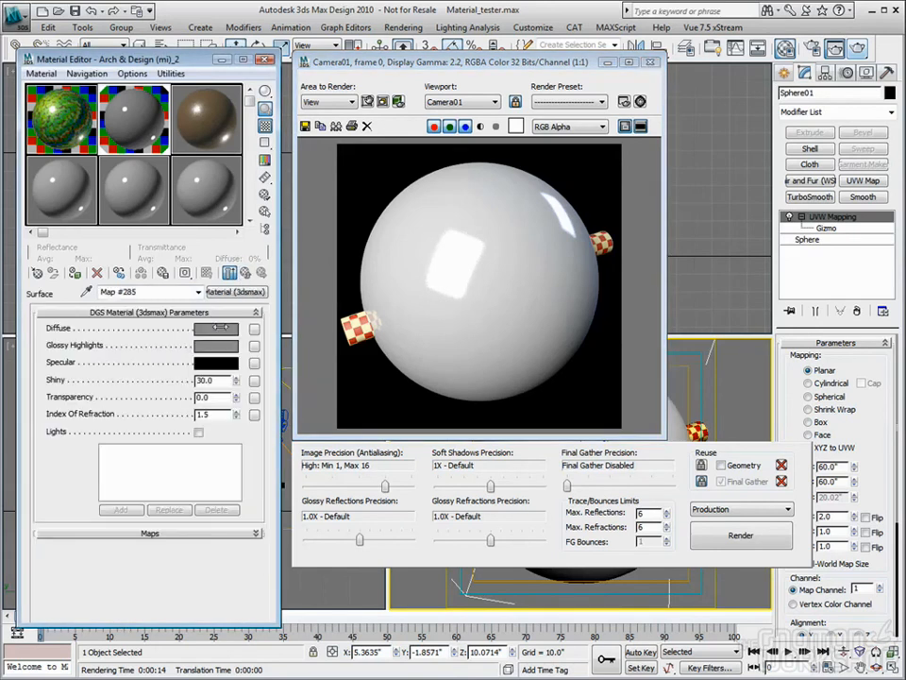
pyautogui.click(236, 292)
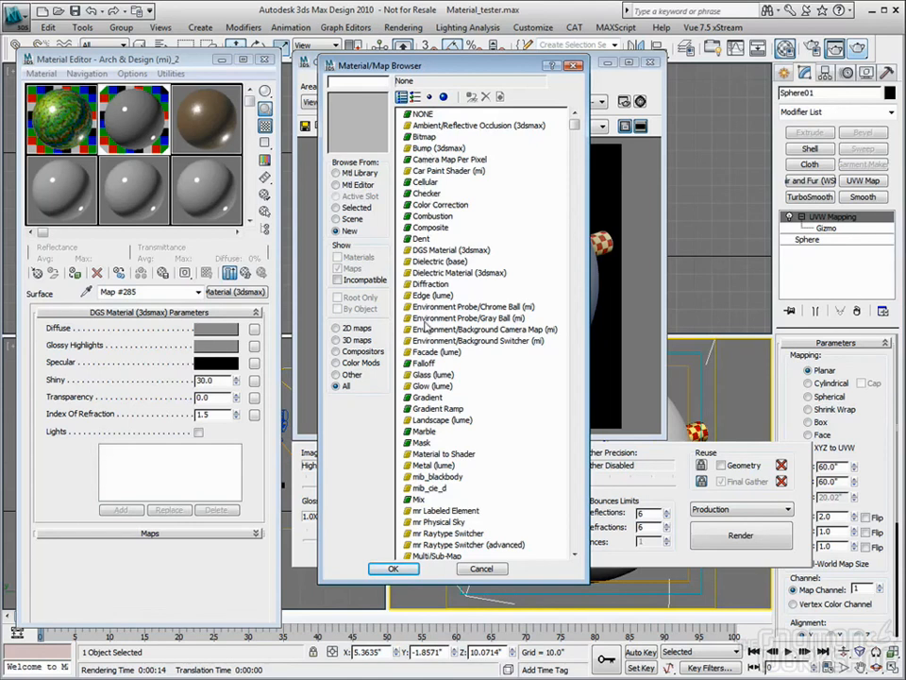
pyautogui.doubleClick(429, 467)
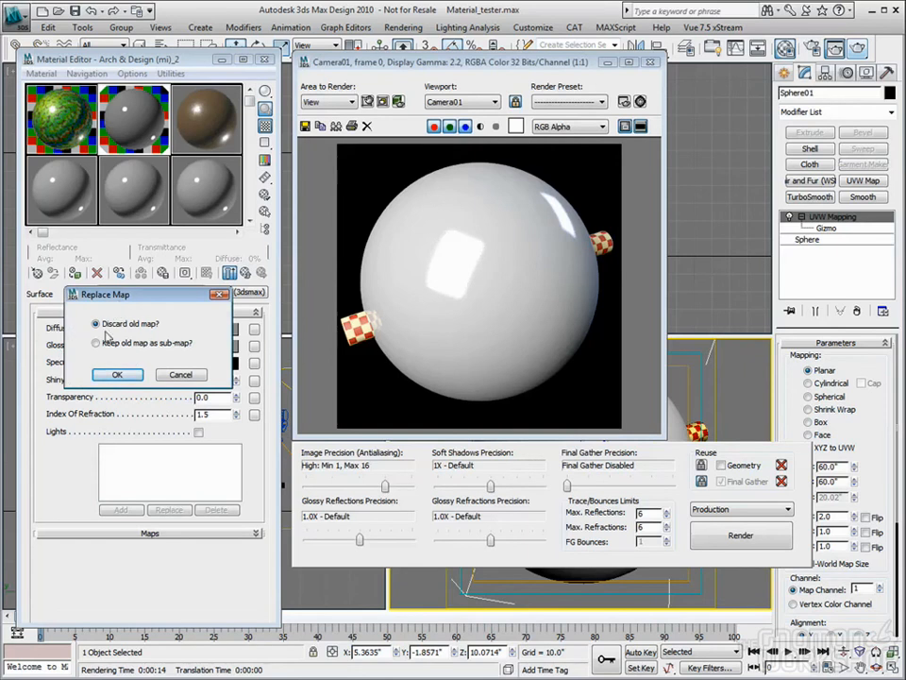
pyautogui.click(117, 375)
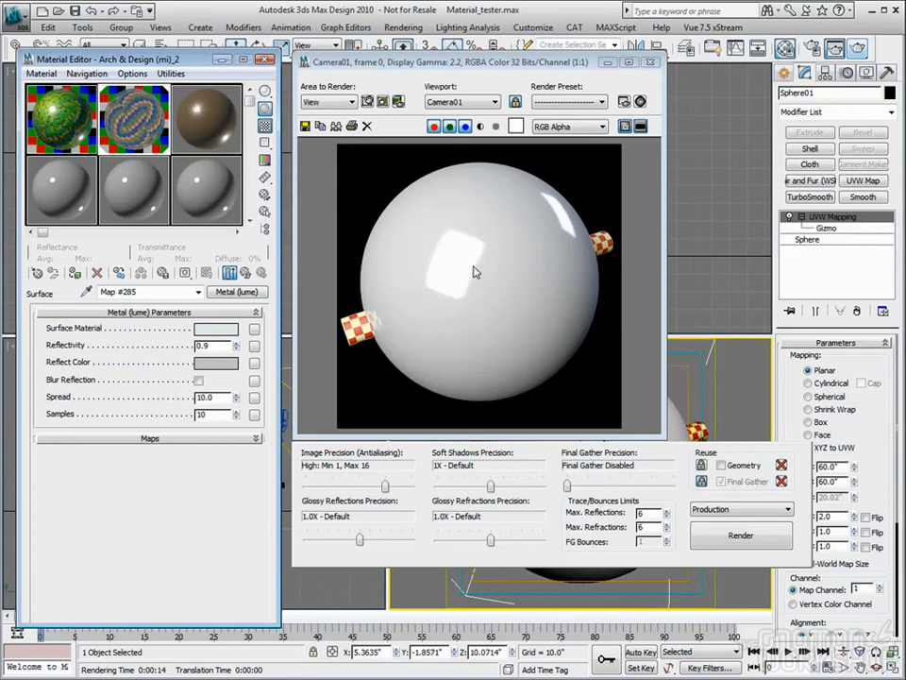
# Examine the mental ray material's shader slots, the Metal (lume) parameters and the list of maps that could replace that shader.
pyautogui.click(246, 273)
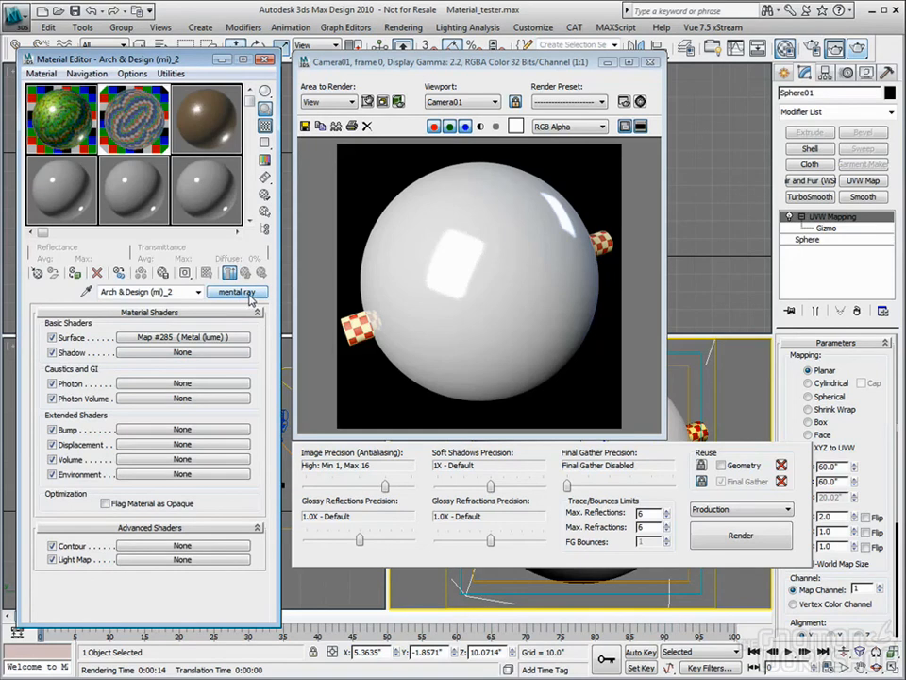
pyautogui.click(201, 345)
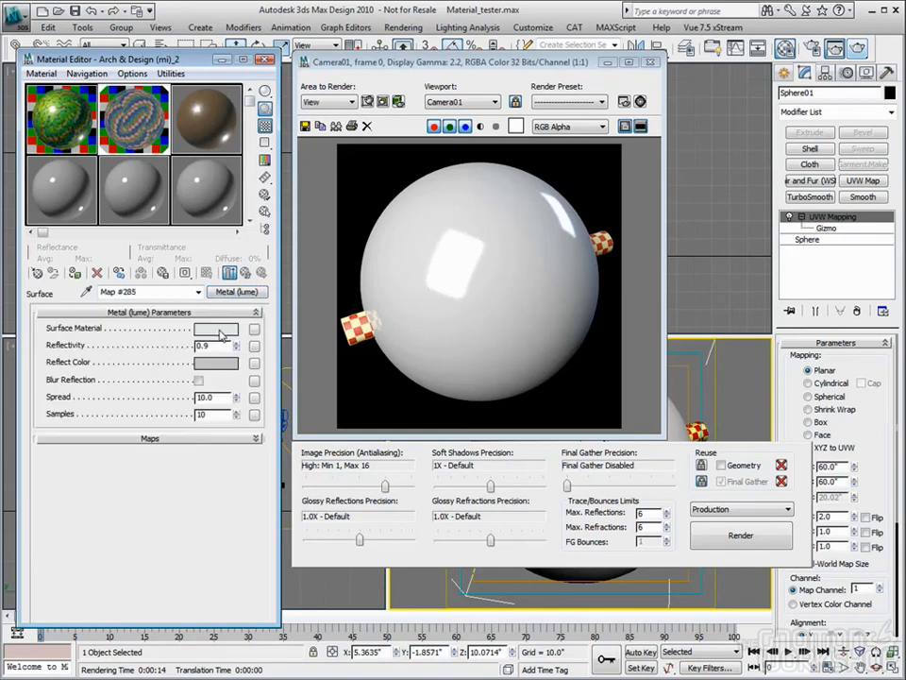
pyautogui.click(236, 292)
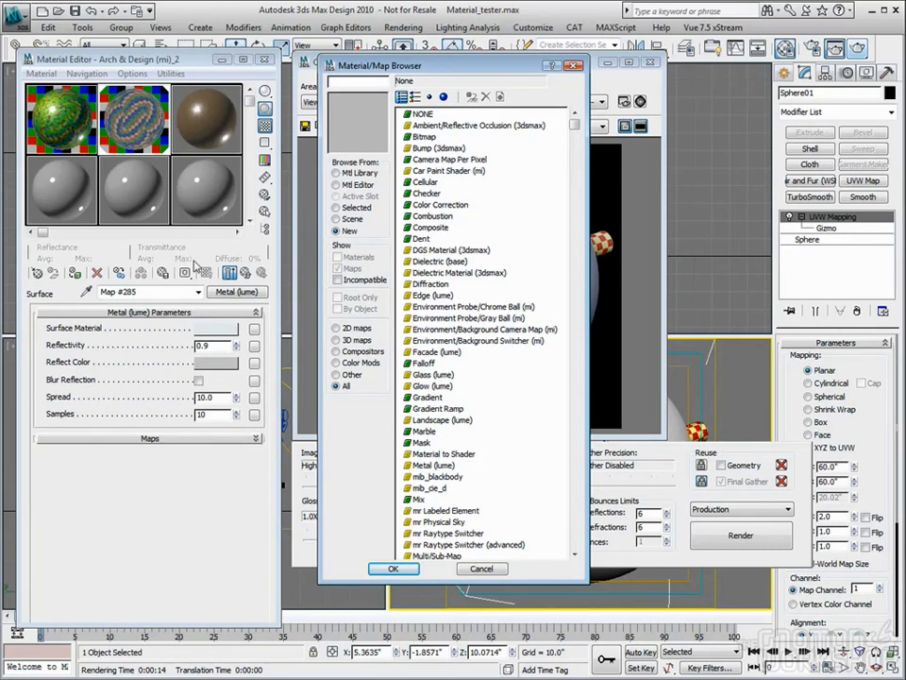
pyautogui.click(481, 568)
pyautogui.click(246, 273)
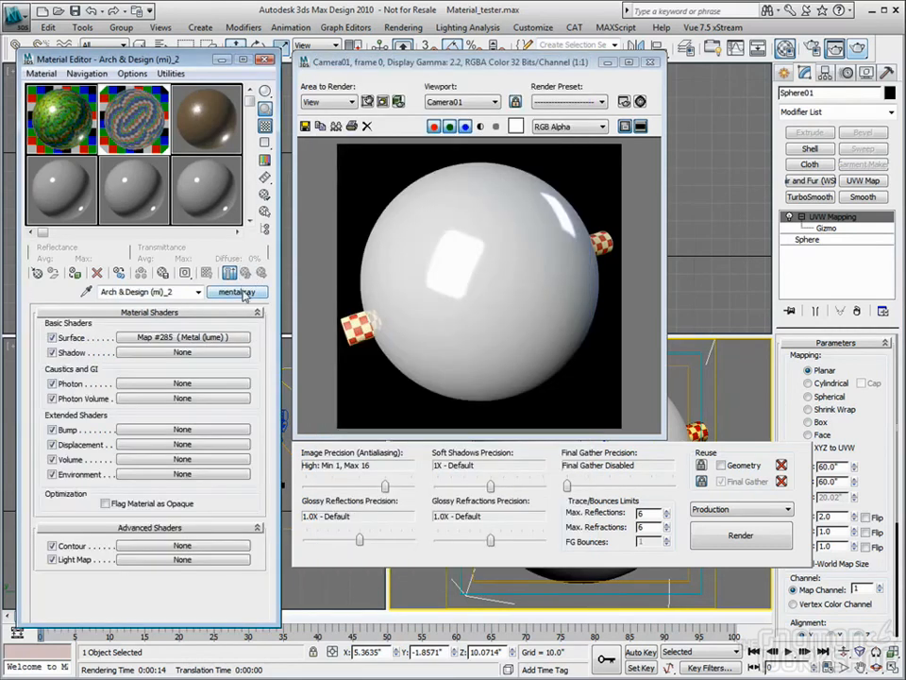
pyautogui.click(203, 337)
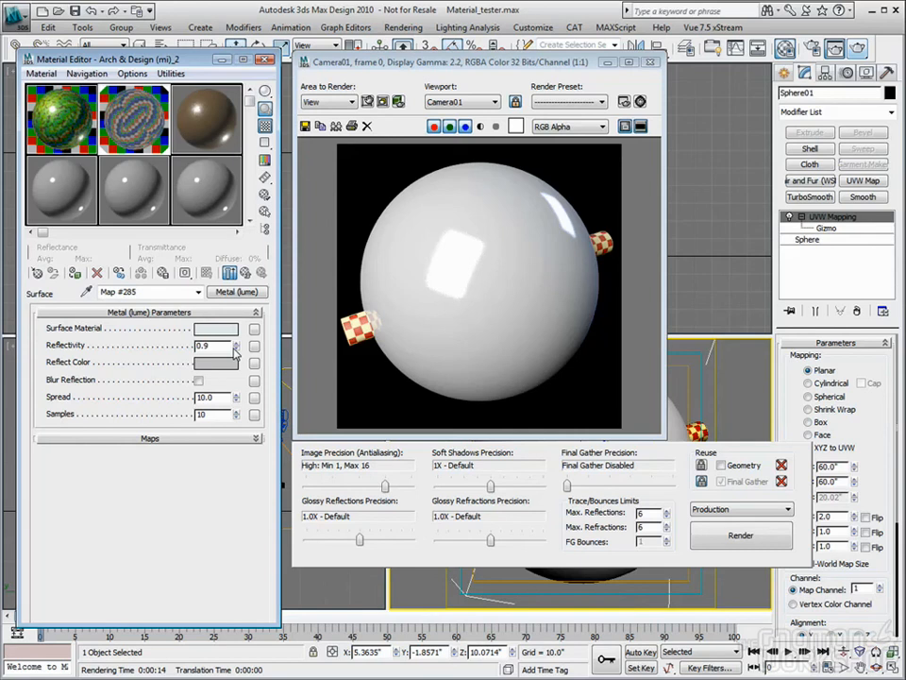
pyautogui.click(246, 275)
pyautogui.click(210, 342)
pyautogui.click(236, 291)
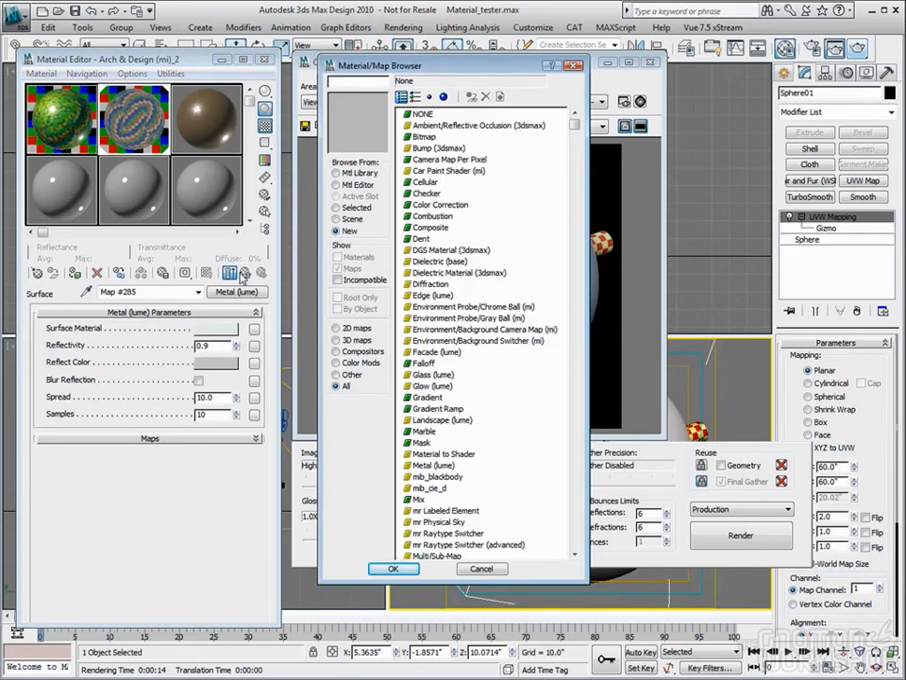
pyautogui.click(489, 570)
pyautogui.click(246, 273)
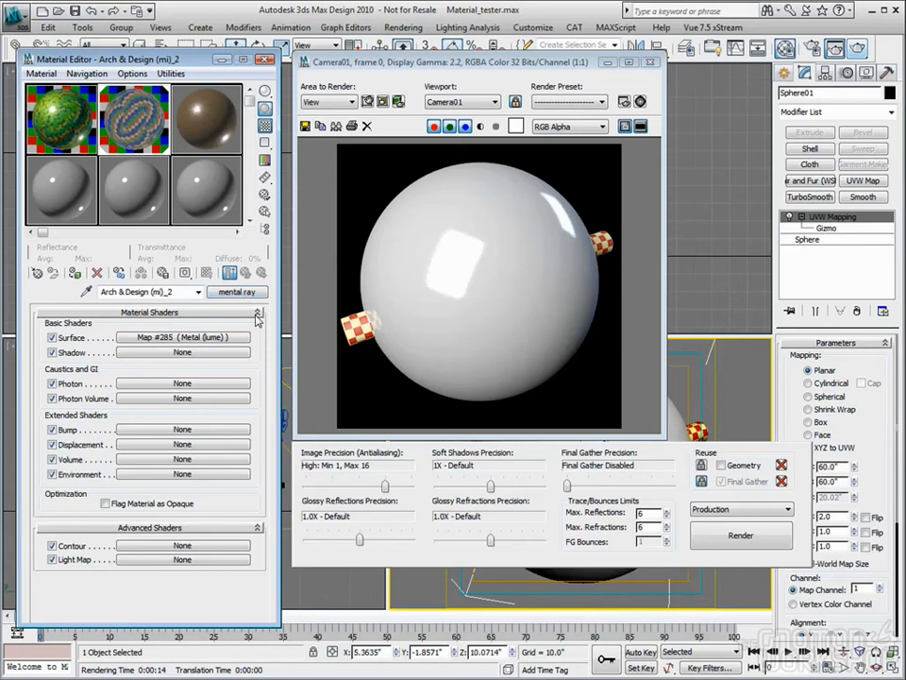
# Compare the material types offered for an unused Arch & Design sample with the map types offered for the Metal (lume) shader.
pyautogui.click(217, 121)
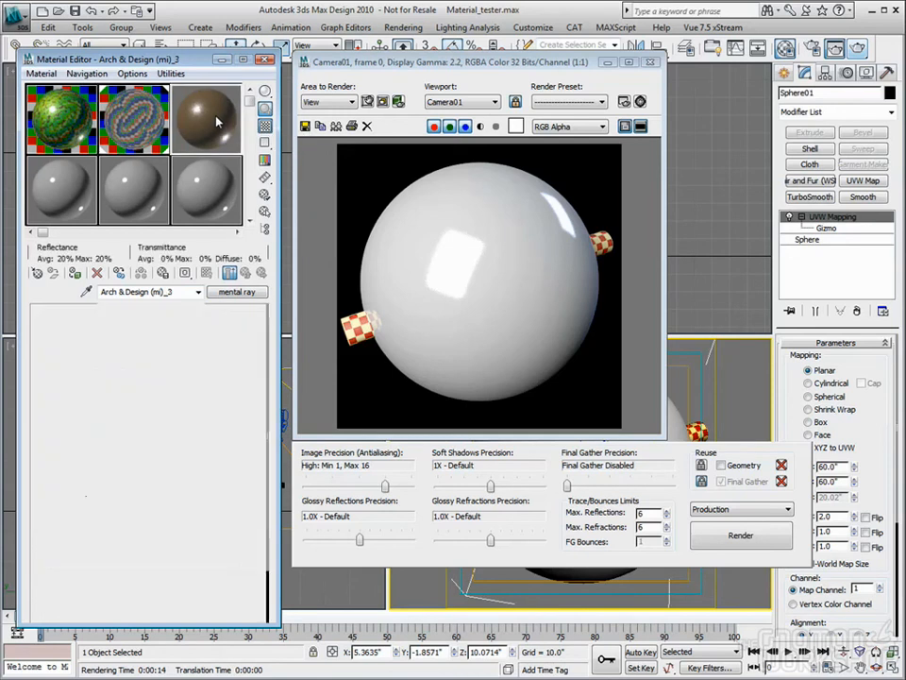
pyautogui.click(236, 293)
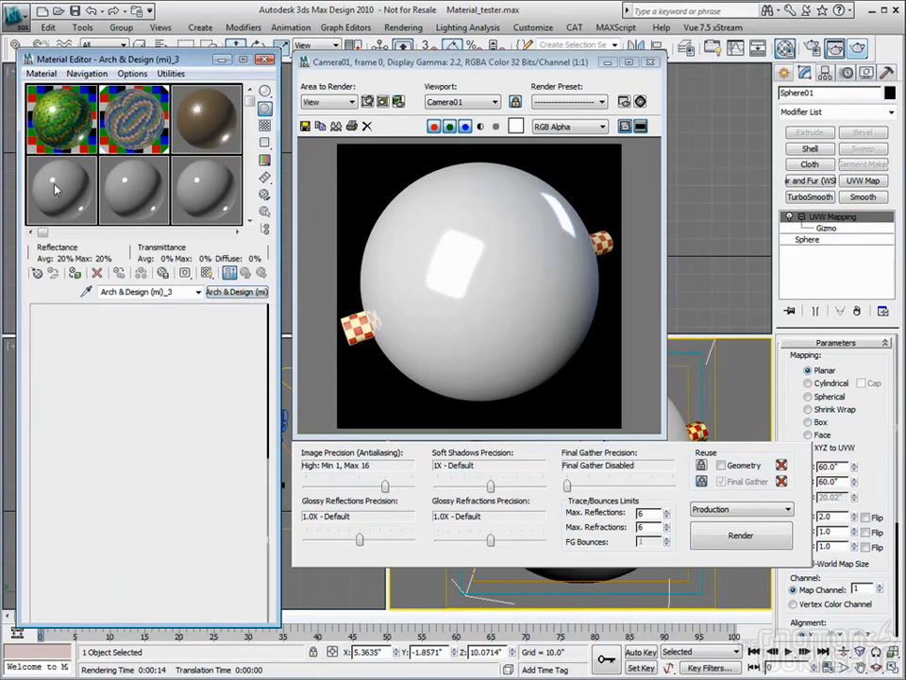
pyautogui.click(236, 292)
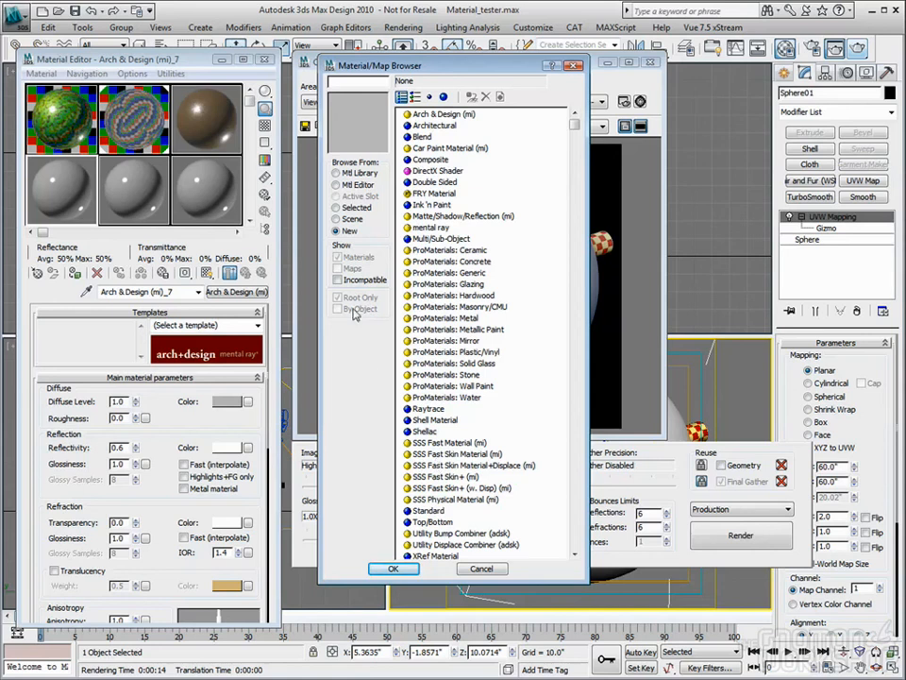
pyautogui.doubleClick(430, 228)
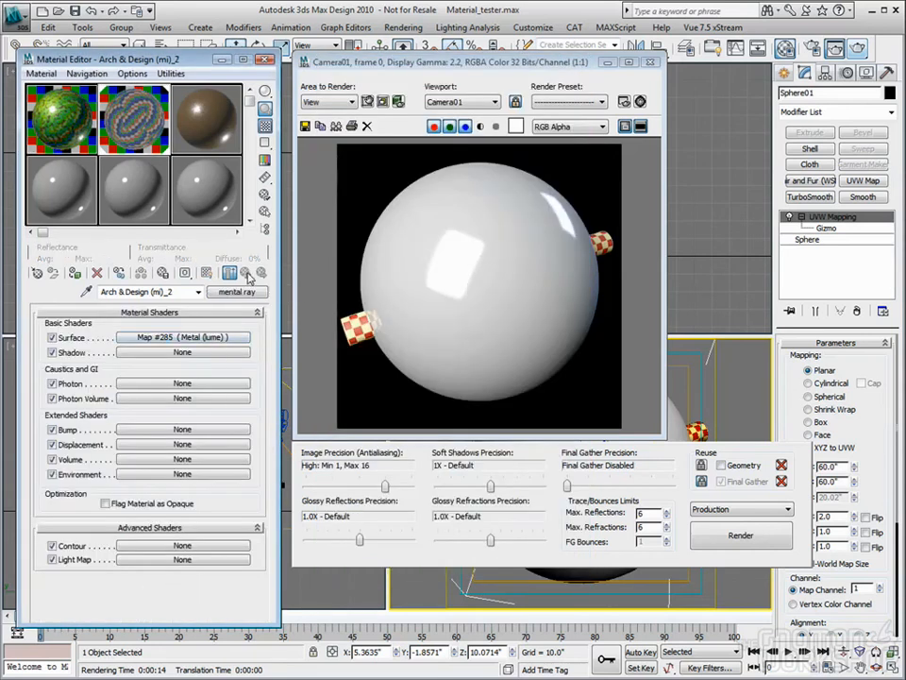
pyautogui.click(205, 337)
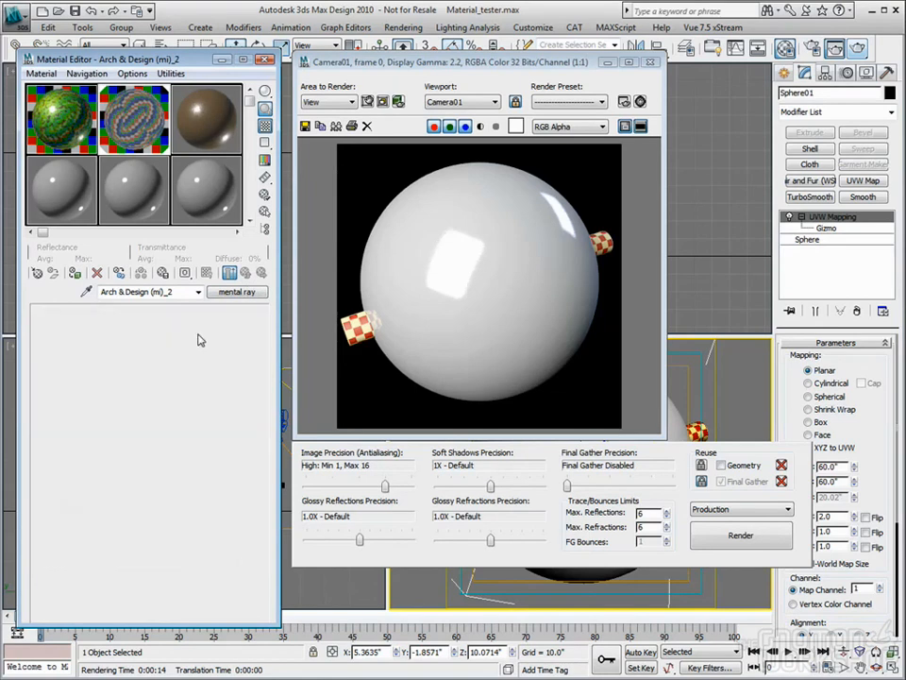
pyautogui.click(243, 296)
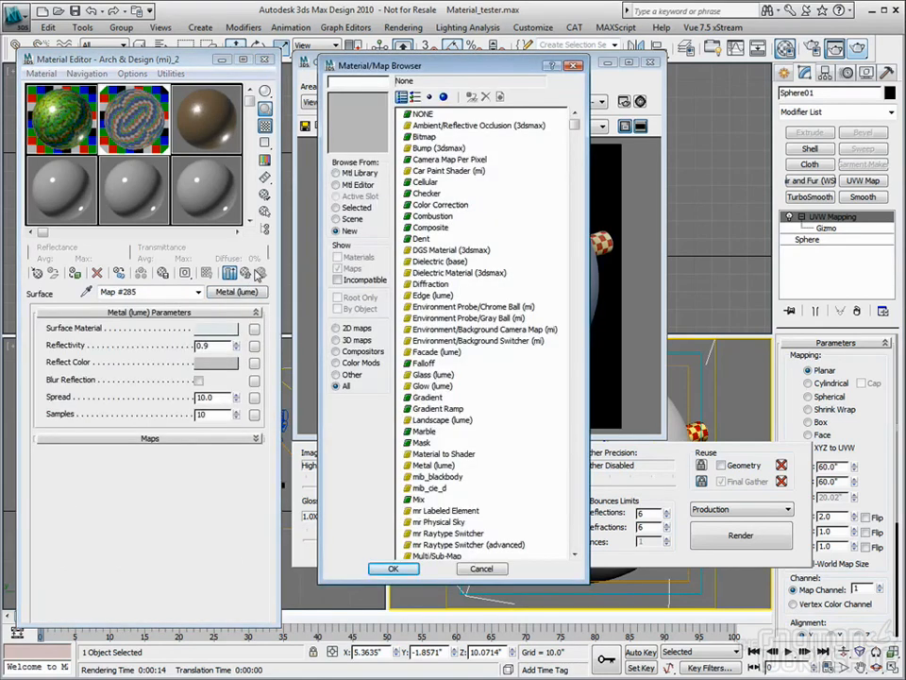
pyautogui.click(470, 568)
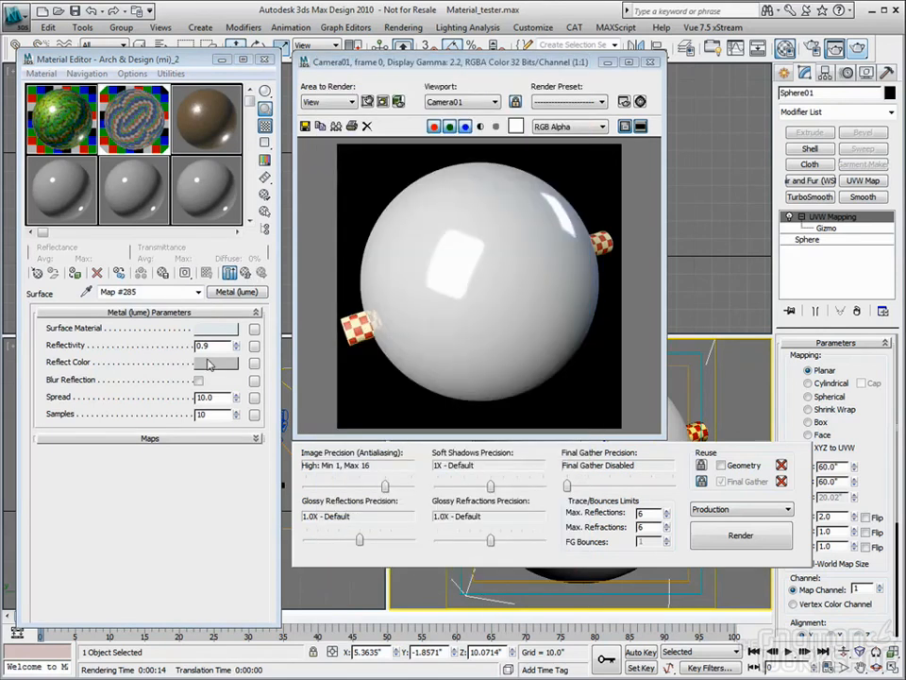
# Replace the Metal (lume) map in the Surface shader with Car Paint Shader (mi), discarding the old map.
pyautogui.click(245, 274)
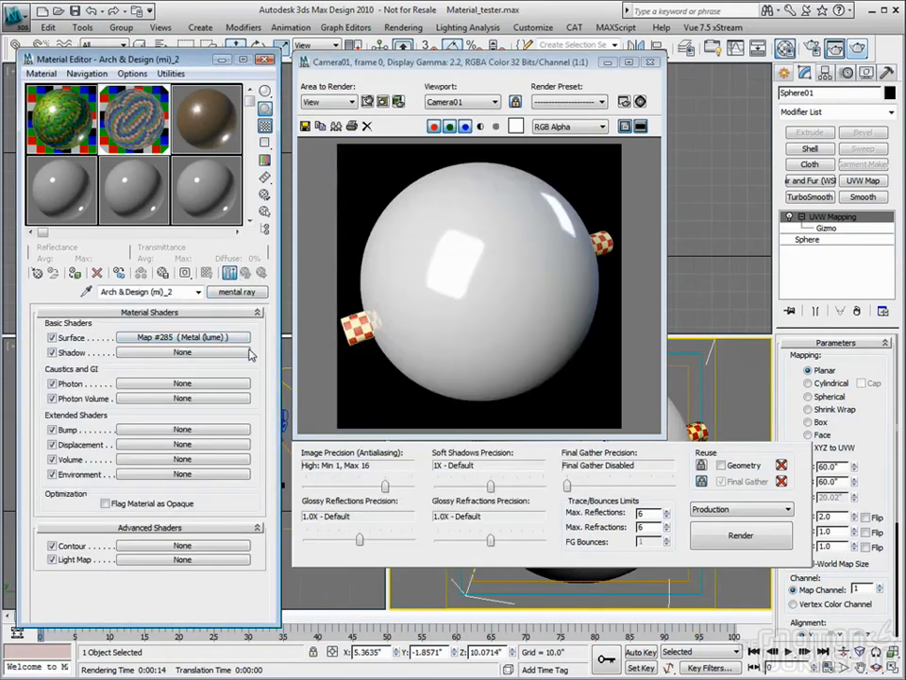
pyautogui.click(181, 336)
pyautogui.click(236, 293)
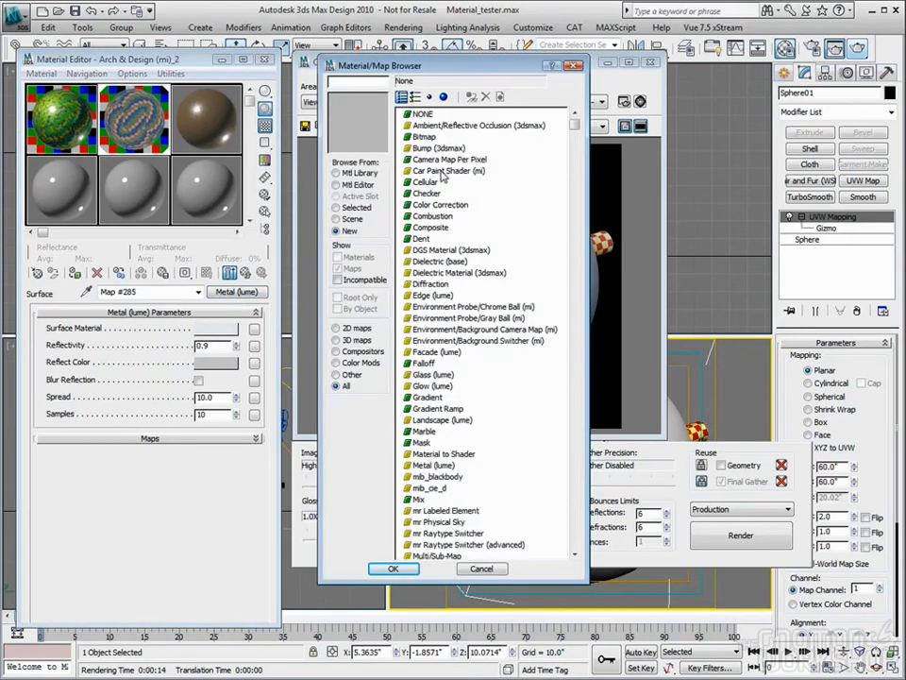
pyautogui.doubleClick(436, 171)
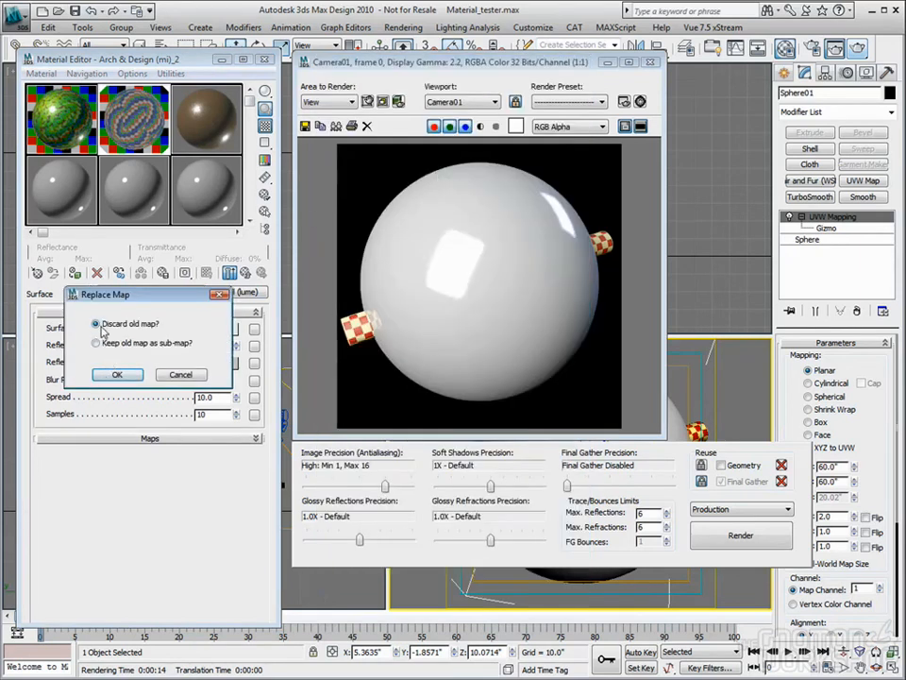
pyautogui.click(117, 375)
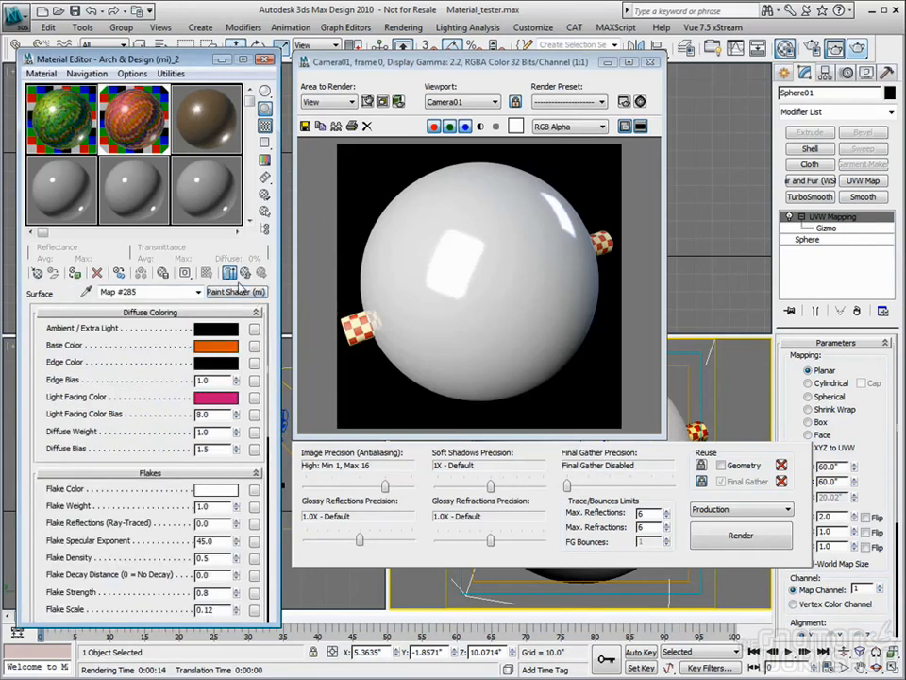
# Compare the Car Paint Shader's parameters in the Surface slot with those of the green Car Paint Material sample.
pyautogui.scroll(-10, 268, 513)
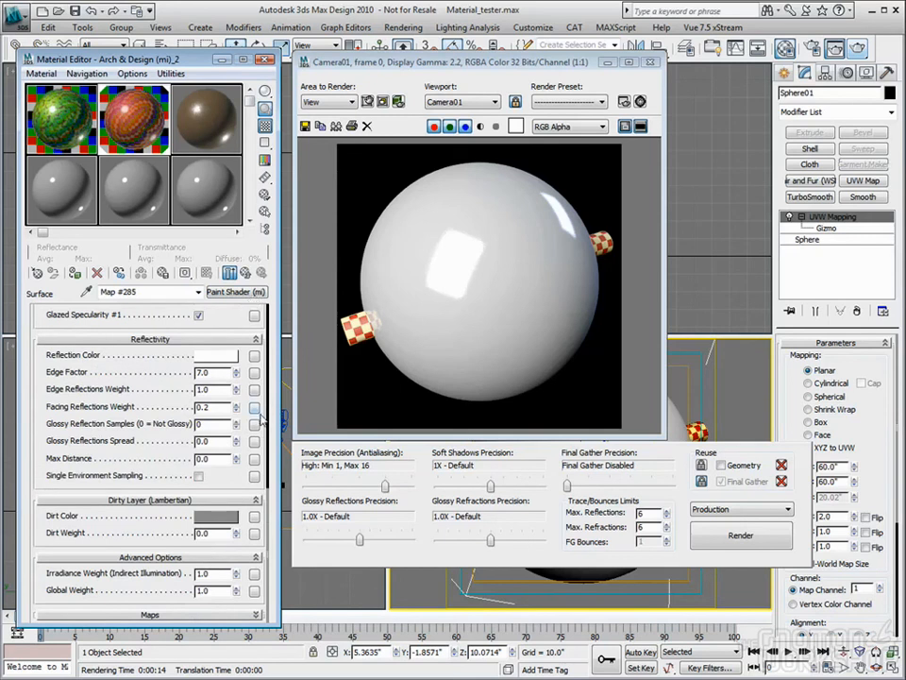
pyautogui.scroll(3, 269, 406)
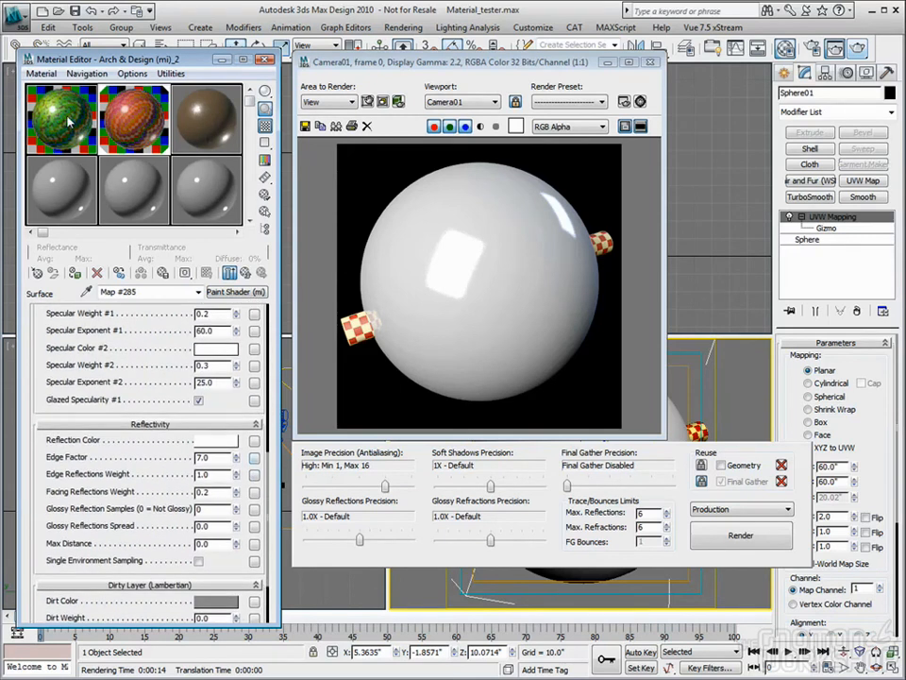
pyautogui.click(68, 120)
pyautogui.scroll(8, 241, 365)
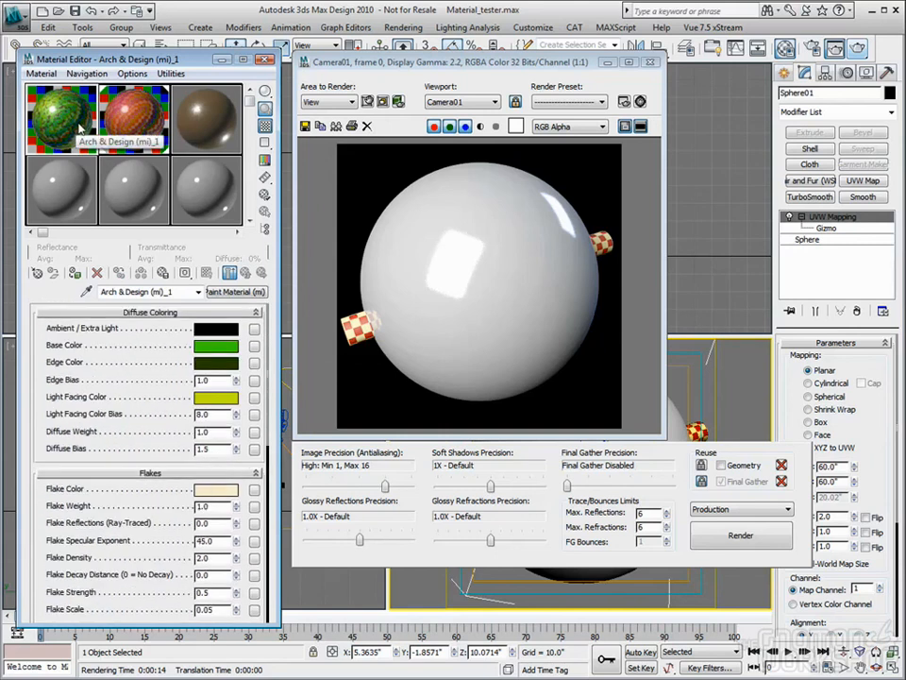
pyautogui.click(126, 112)
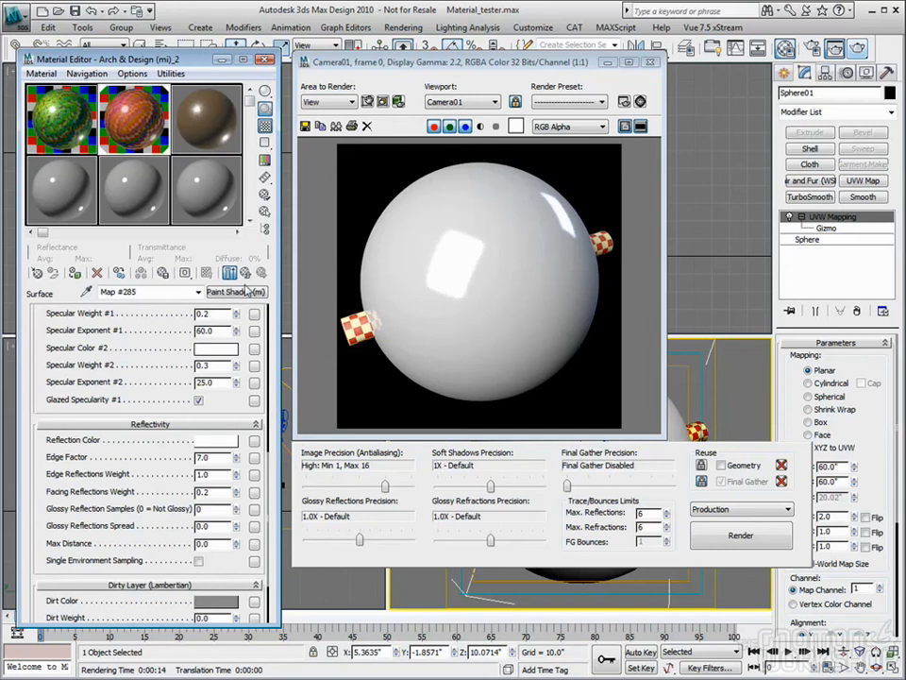
pyautogui.click(244, 273)
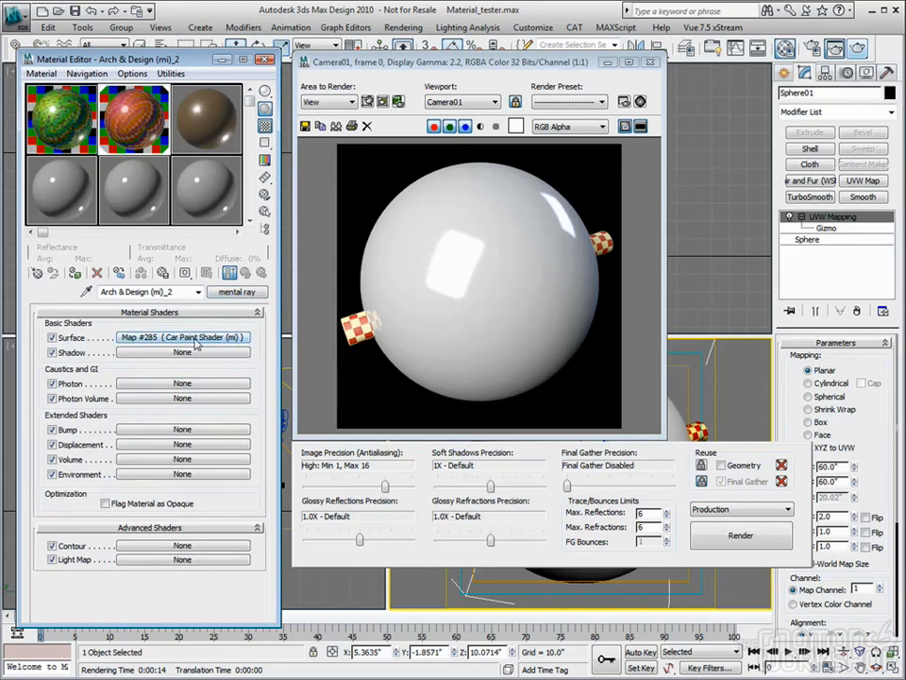
# Examine the green Car Paint Material's full parameter list, including Advanced Options, and return to the mental ray material's shader slots.
pyautogui.click(65, 76)
pyautogui.click(120, 120)
pyautogui.click(55, 88)
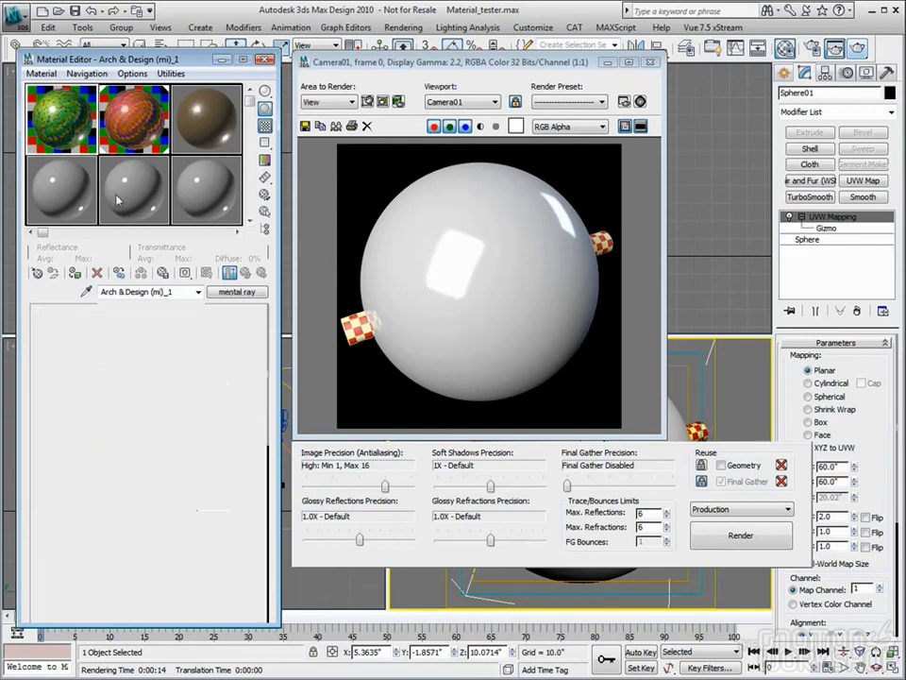
pyautogui.moveTo(260, 500); pyautogui.dragTo(256, 427)
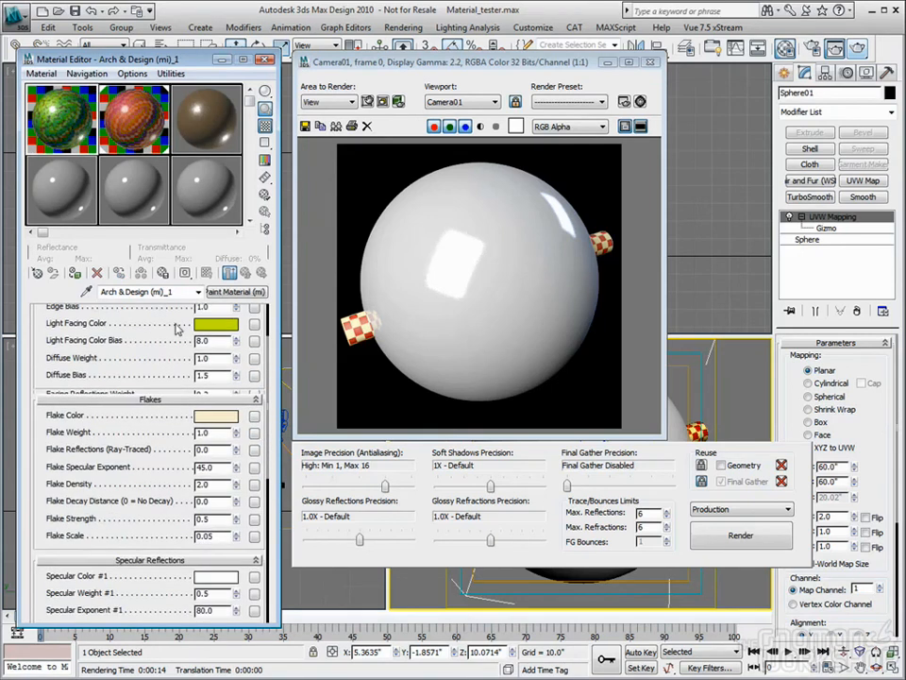
pyautogui.moveTo(260, 464); pyautogui.dragTo(237, 355)
pyautogui.moveTo(255, 555); pyautogui.dragTo(236, 354)
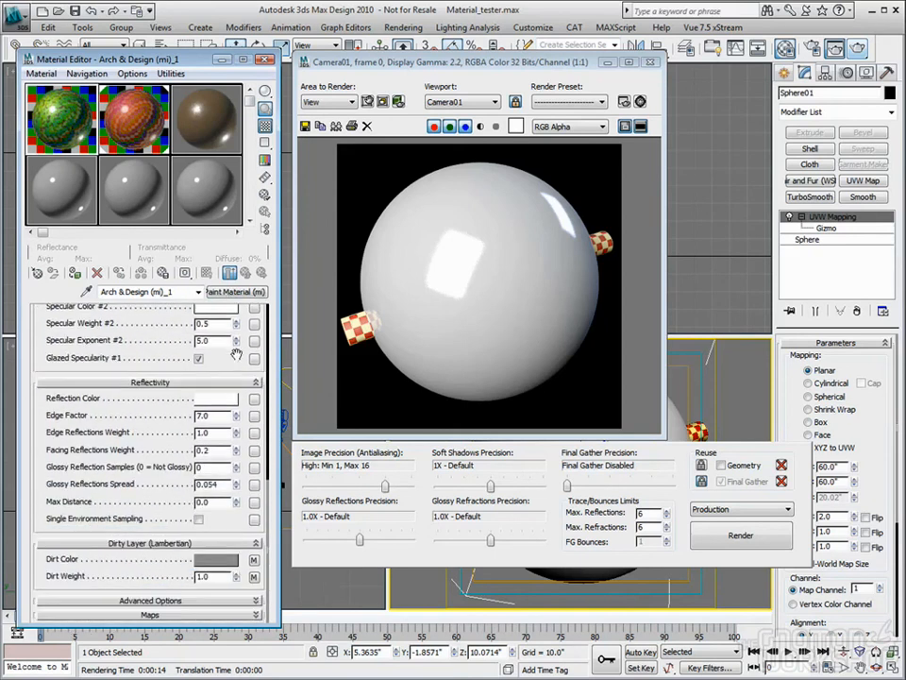
pyautogui.click(213, 601)
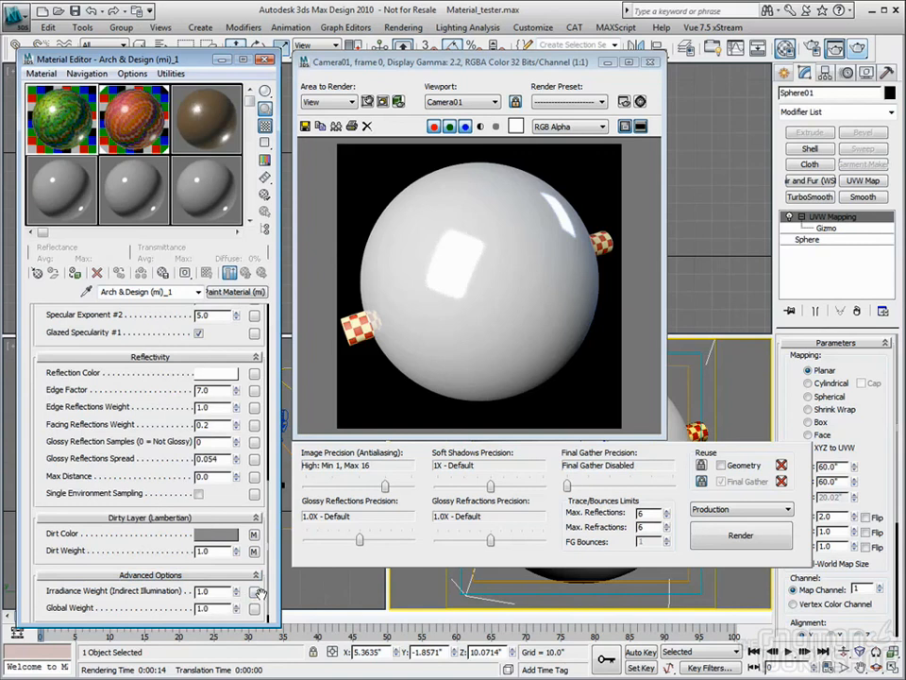
pyautogui.scroll(-1, 262, 566)
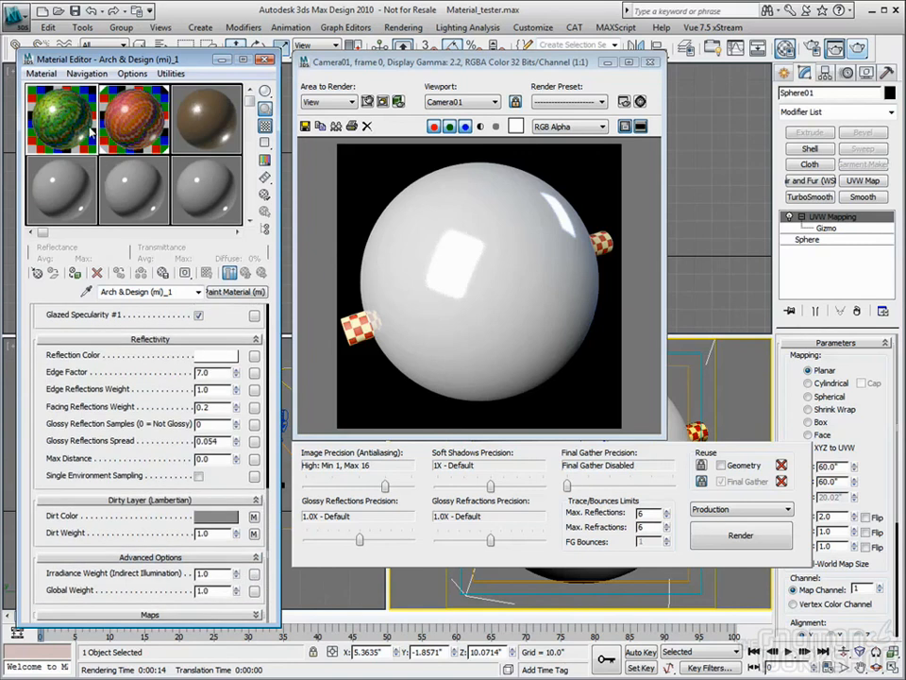
pyautogui.click(112, 94)
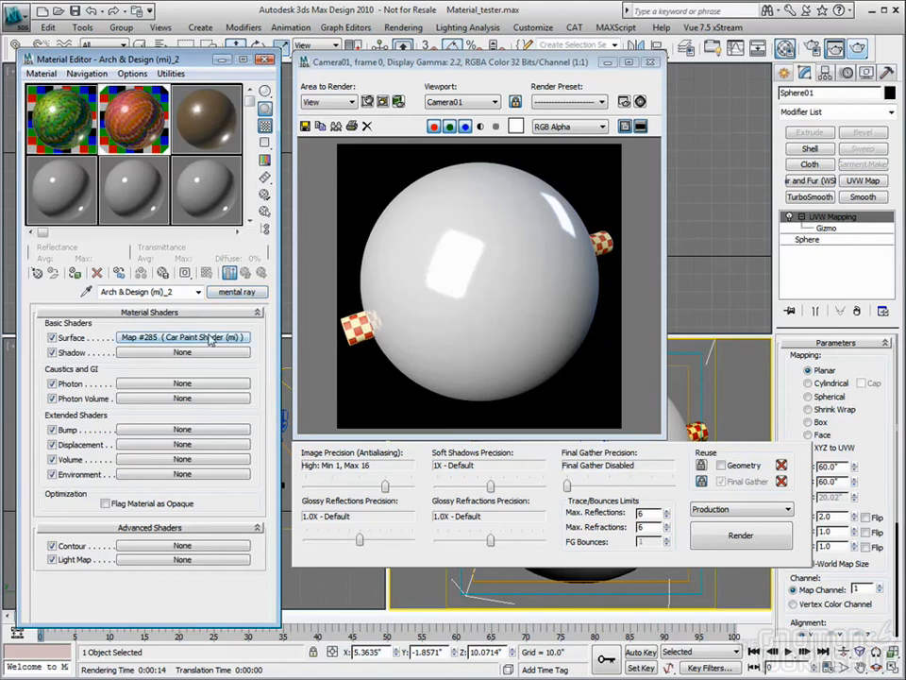
# Assign a Bump (3dsmax) shader to the mental ray material's Bump slot and give it a Noise map.
pyautogui.click(146, 430)
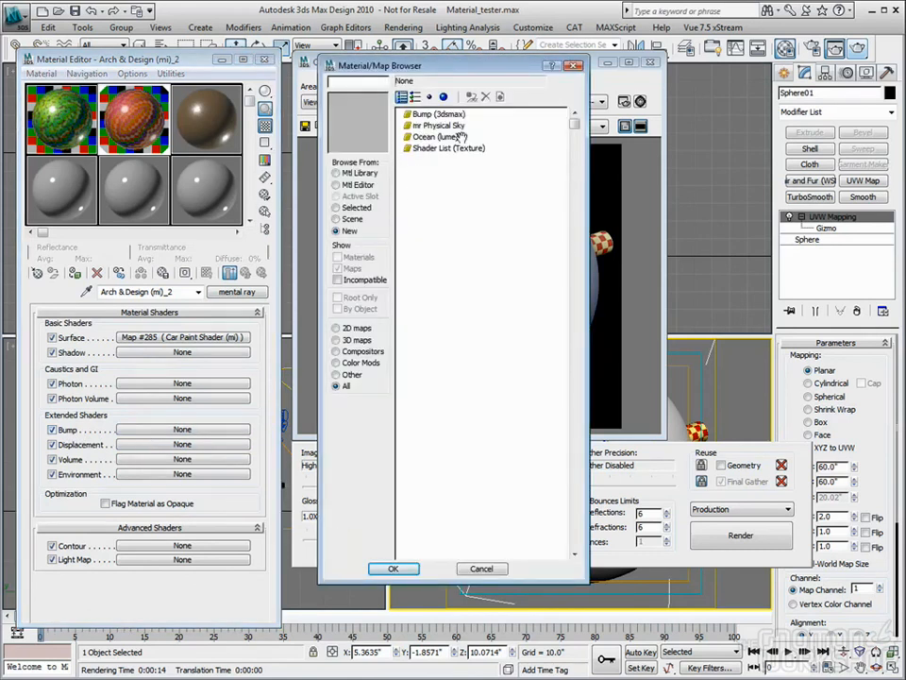
pyautogui.doubleClick(448, 115)
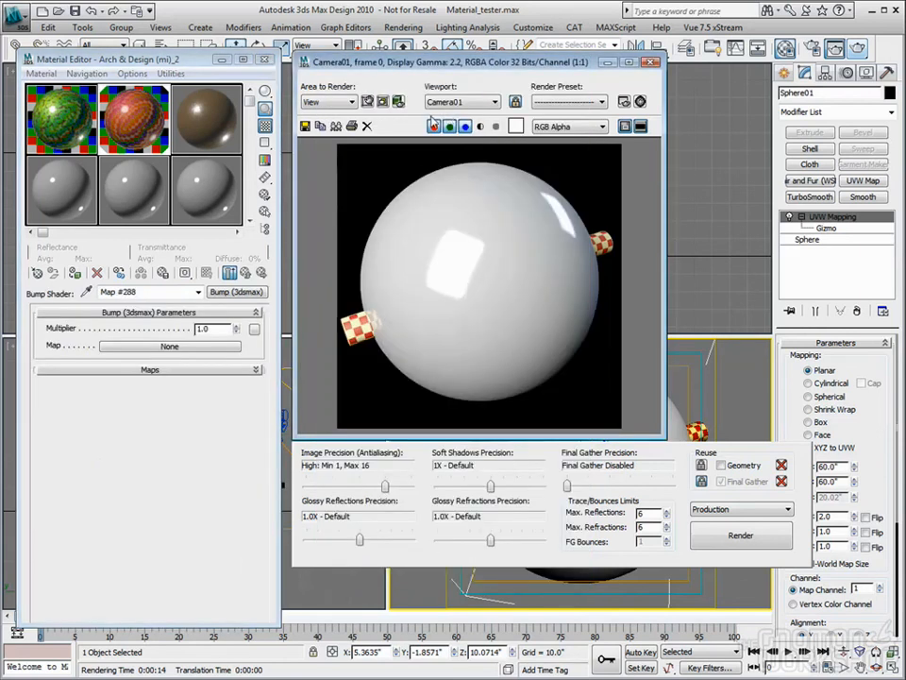
pyautogui.click(169, 347)
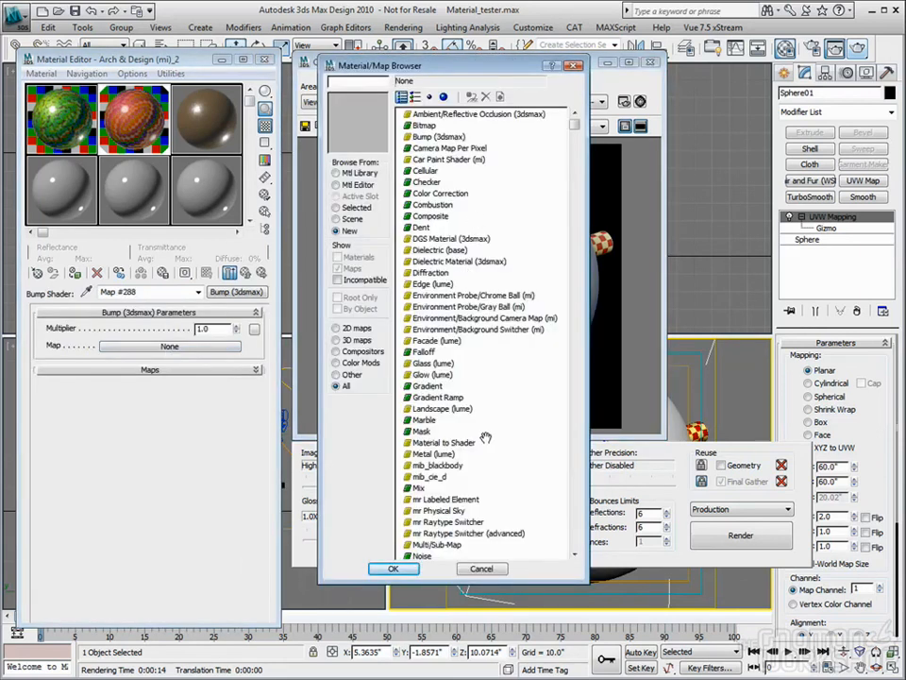
pyautogui.click(423, 556)
pyautogui.doubleClick(422, 556)
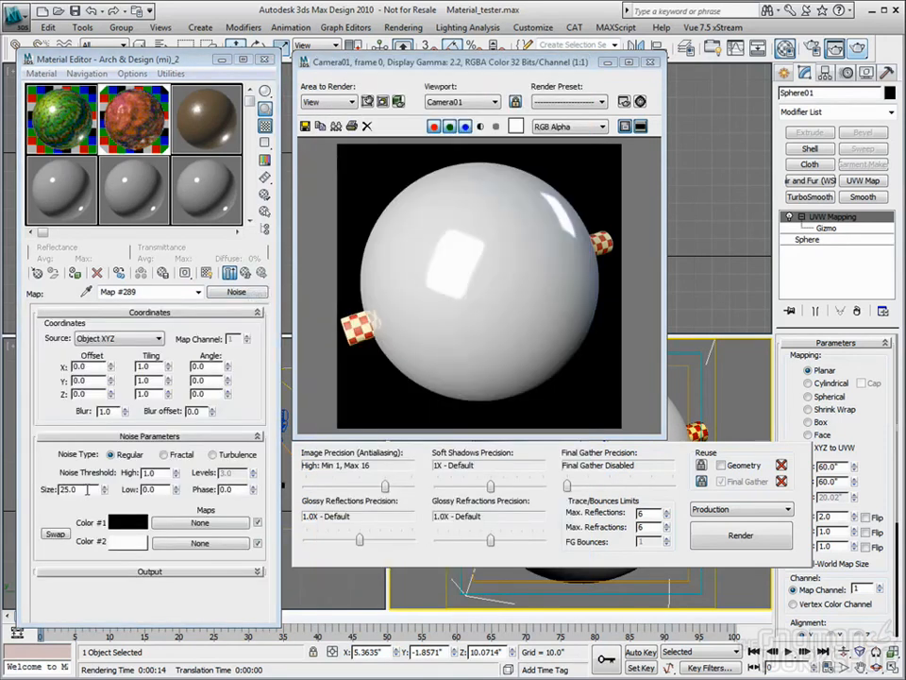
# Set the Noise map's size to 2.0 and its blur to 0.01.
pyautogui.doubleClick(87, 489)
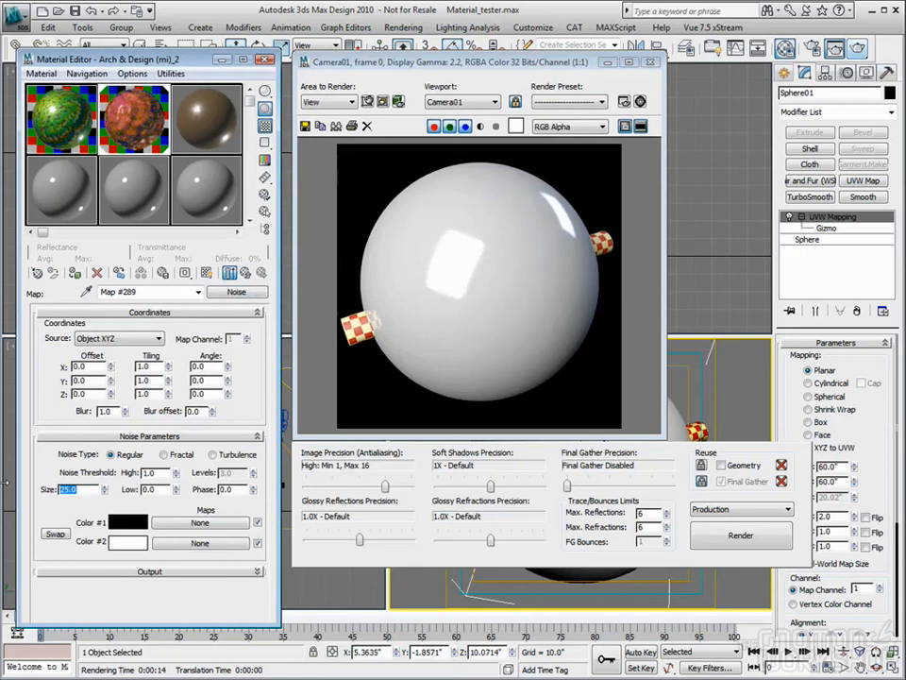
pyautogui.press('Tab')
pyautogui.rightClick(124, 413)
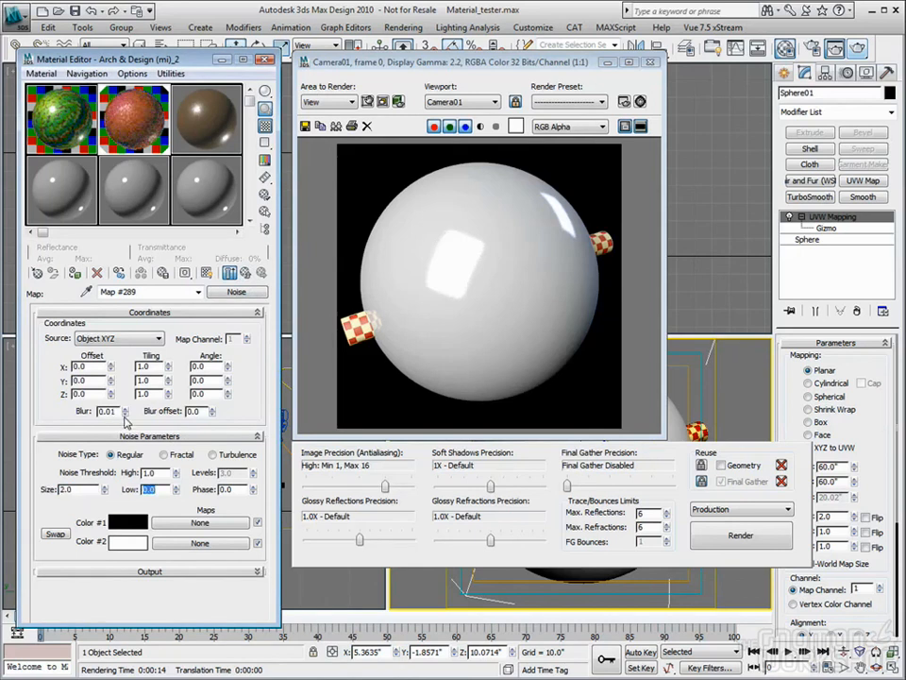
# Set the Bump shader's multiplier to 0.2 and render the Camera01 view again.
pyautogui.click(245, 272)
pyautogui.moveTo(220, 326); pyautogui.dragTo(86, 331)
pyautogui.write('.2')
pyautogui.press('Return')
pyautogui.click(649, 61)
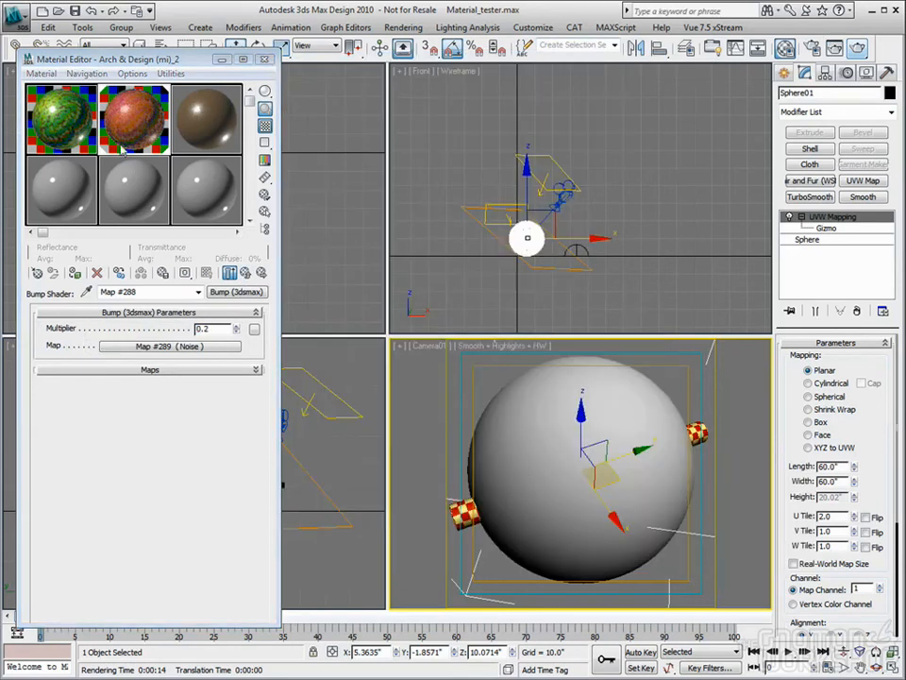
pyautogui.click(857, 48)
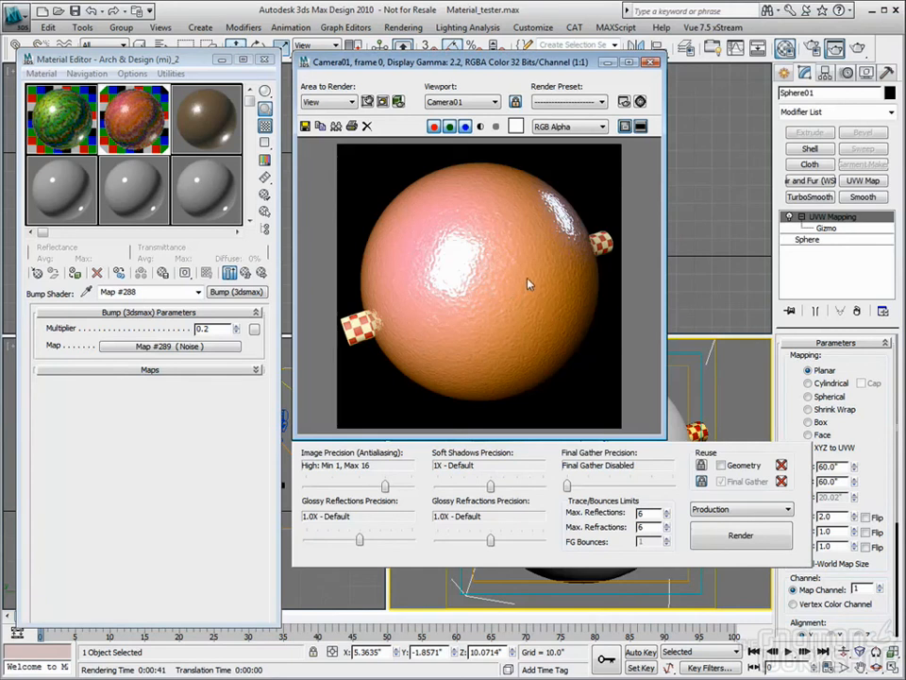
# Compare the green Car Paint Material with the mental ray material's slots, and review the material types offered for an unused Arch & Design sample.
pyautogui.click(138, 119)
pyautogui.click(68, 117)
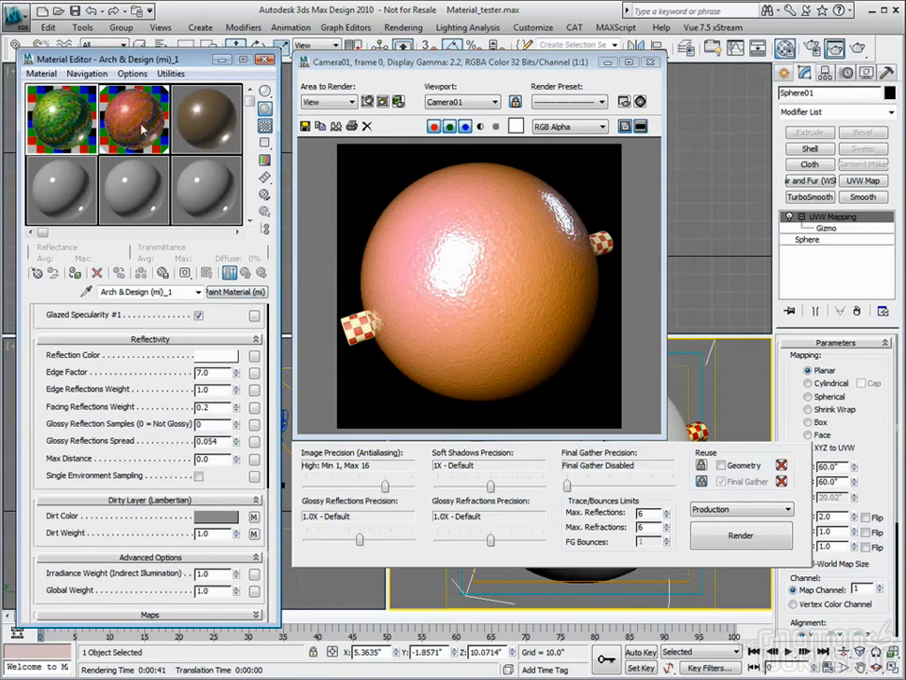
pyautogui.click(109, 97)
pyautogui.click(246, 272)
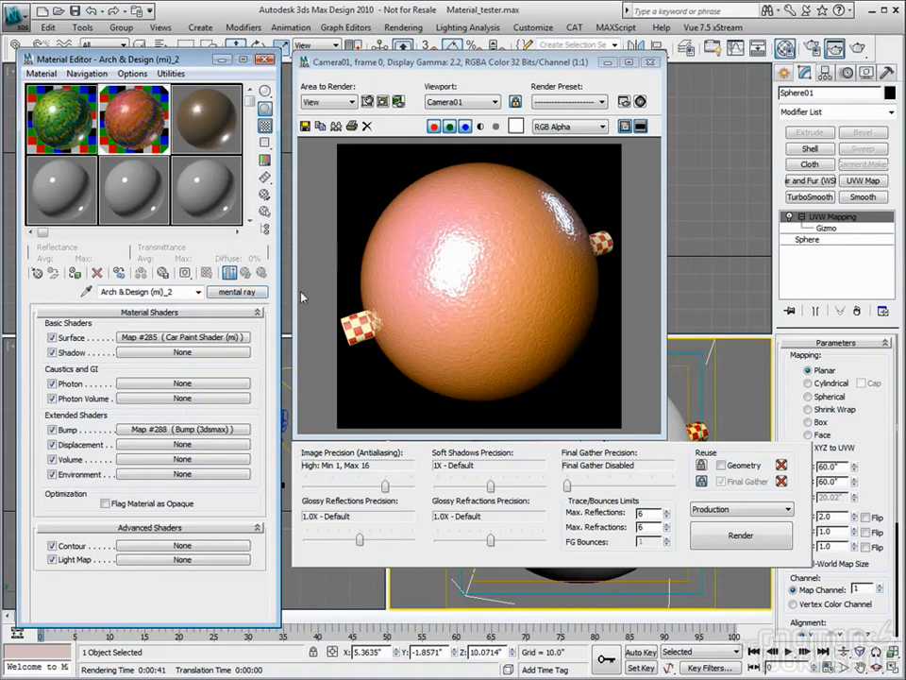
pyautogui.click(52, 195)
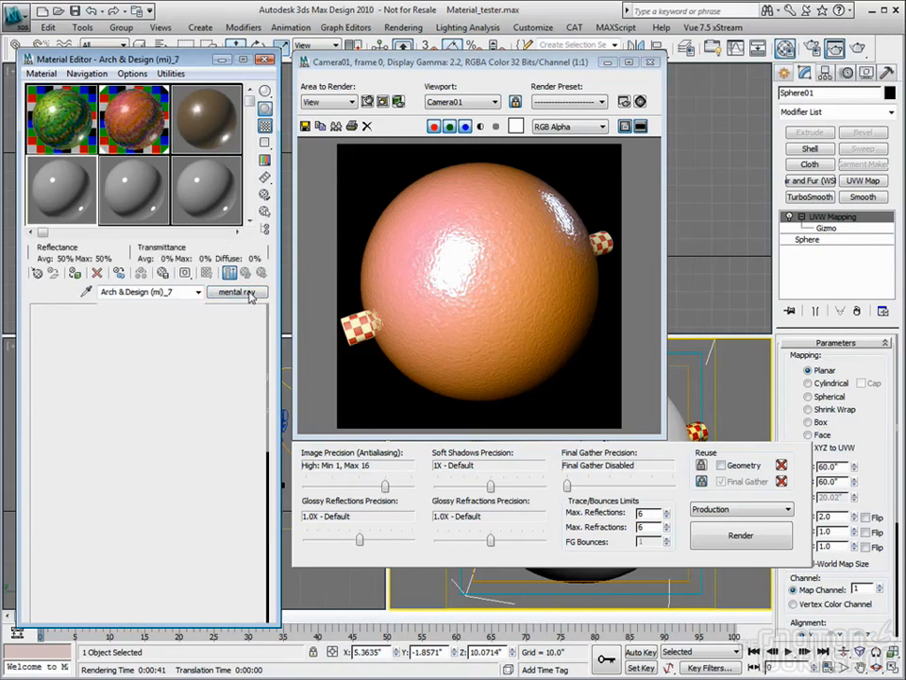
pyautogui.click(237, 291)
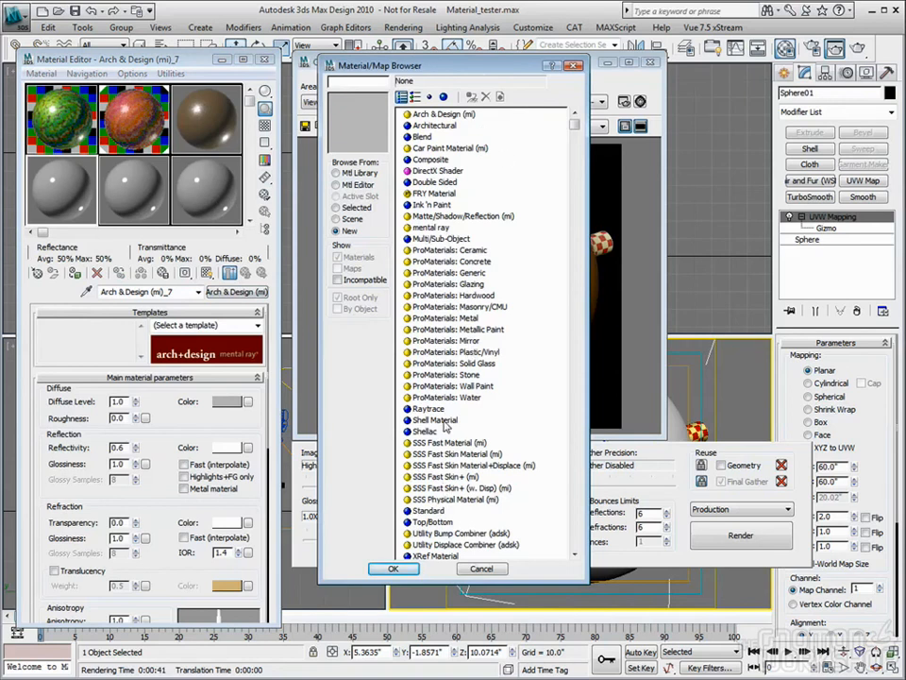
pyautogui.click(481, 568)
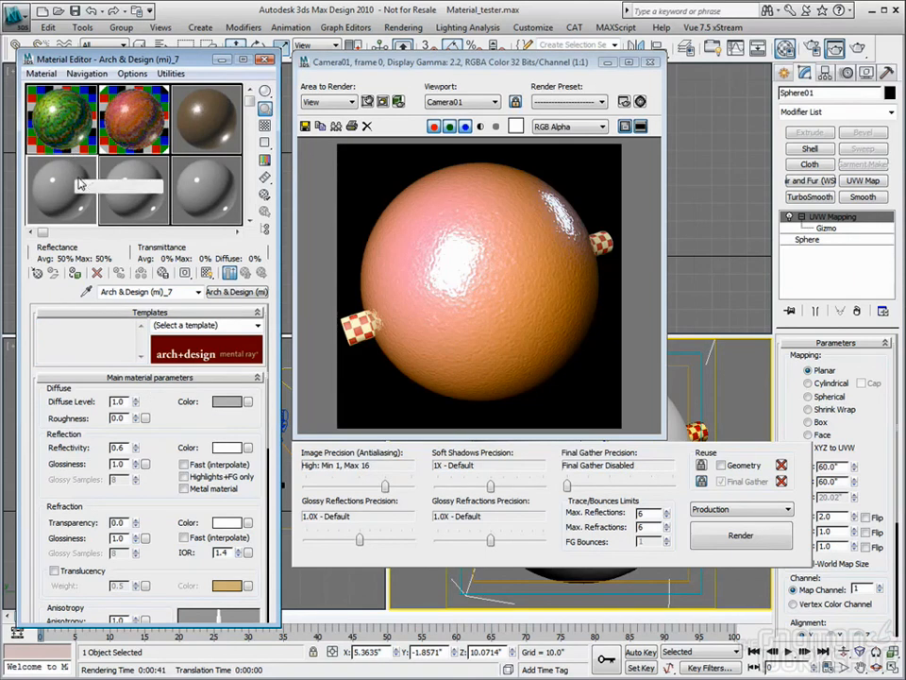
# Assign a Glass (lume) shader to the mental ray material's Shadow slot.
pyautogui.click(140, 145)
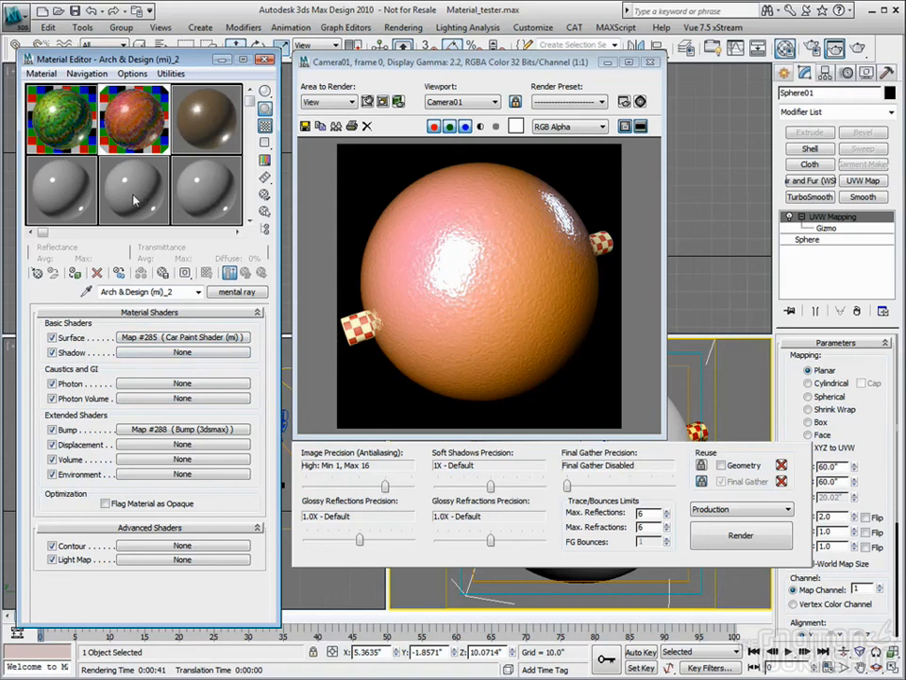
pyautogui.click(183, 352)
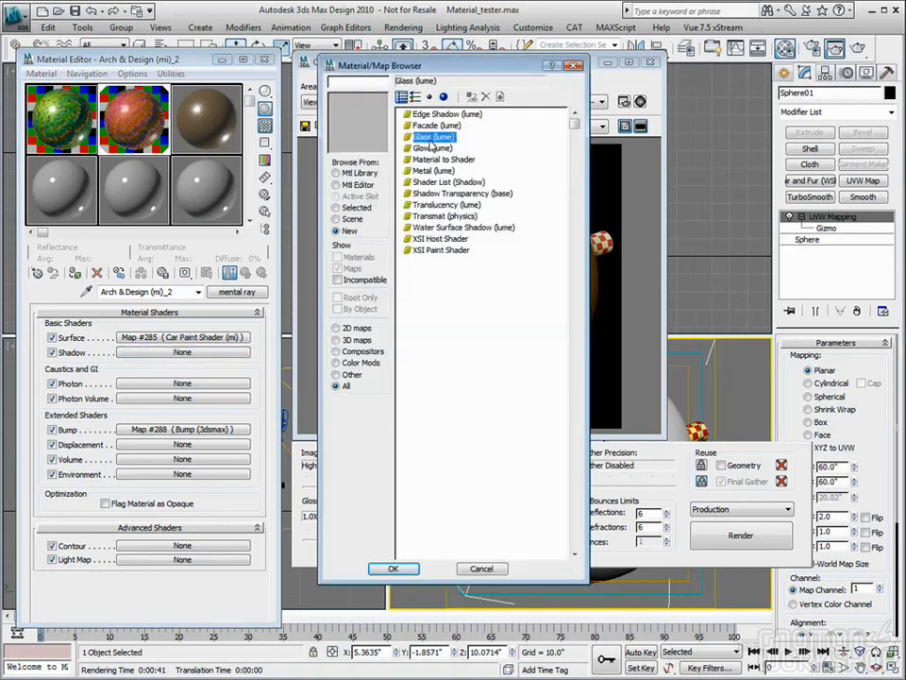
pyautogui.doubleClick(432, 138)
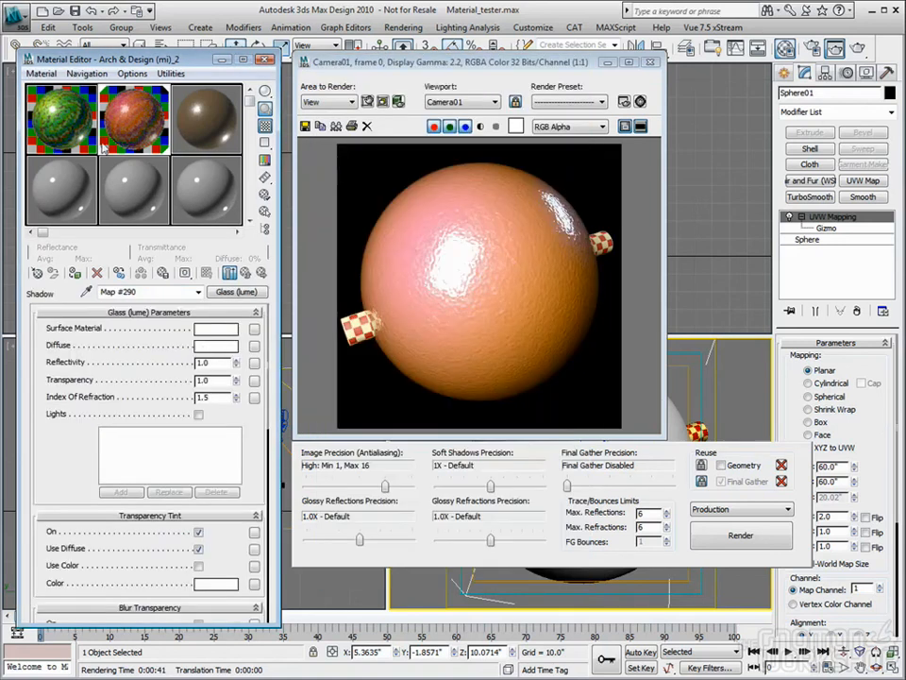
# Close the rendered image and unhide by name the large box that surrounds the sphere.
pyautogui.rightClick(374, 207)
pyautogui.click(652, 62)
pyautogui.rightClick(639, 202)
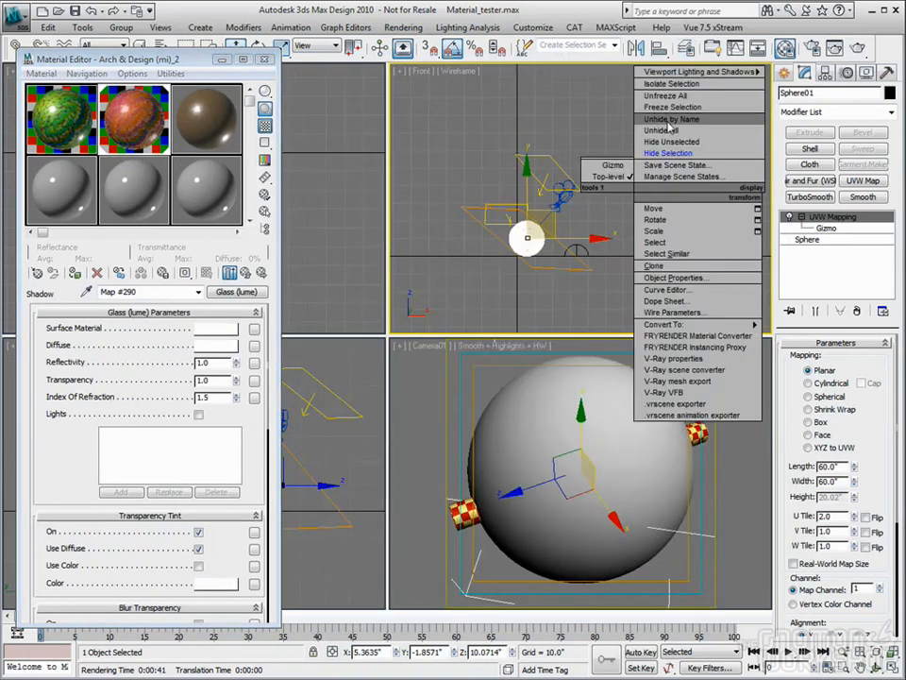
pyautogui.click(672, 114)
pyautogui.doubleClick(136, 157)
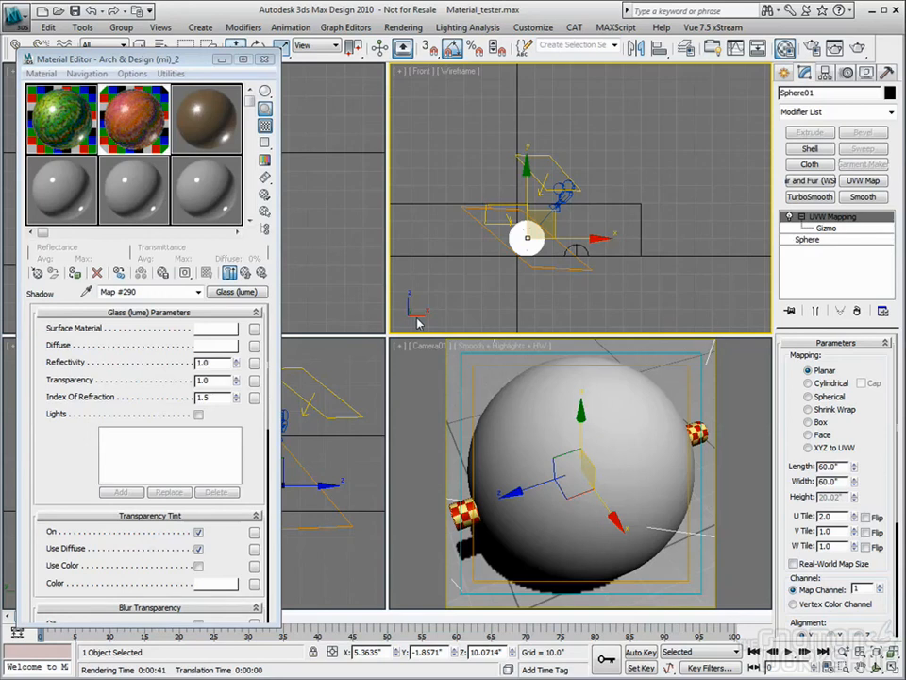
# Activate the Camera01 viewport, return to the mental ray material's top level and close the Material Editor.
pyautogui.click(579, 440)
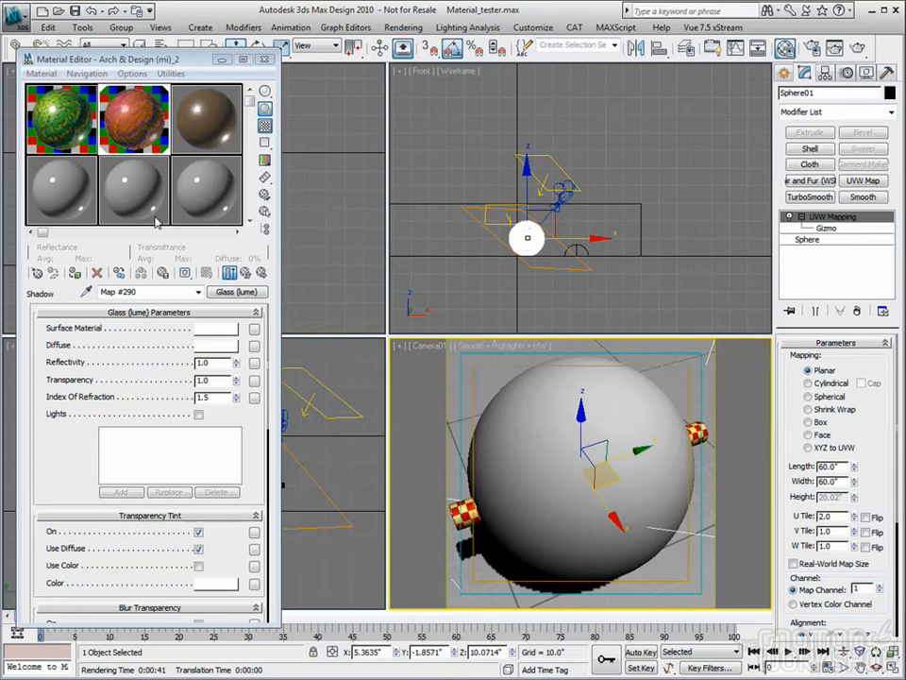
pyautogui.click(247, 272)
pyautogui.click(265, 59)
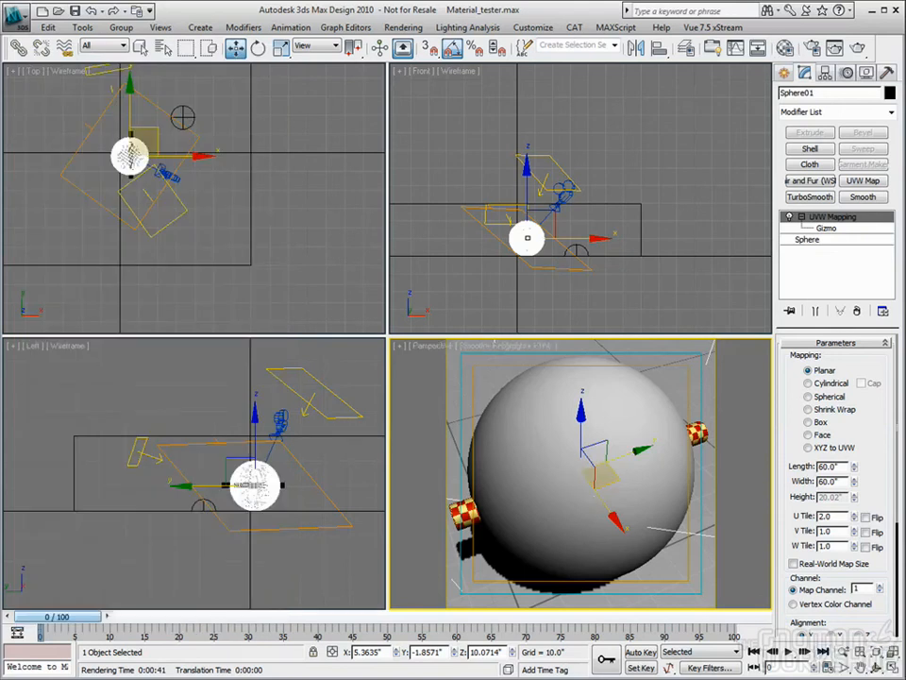
# Maximize the Perspective viewport with the entire sphere in frame and render it.
pyautogui.click(877, 666)
pyautogui.click(893, 666)
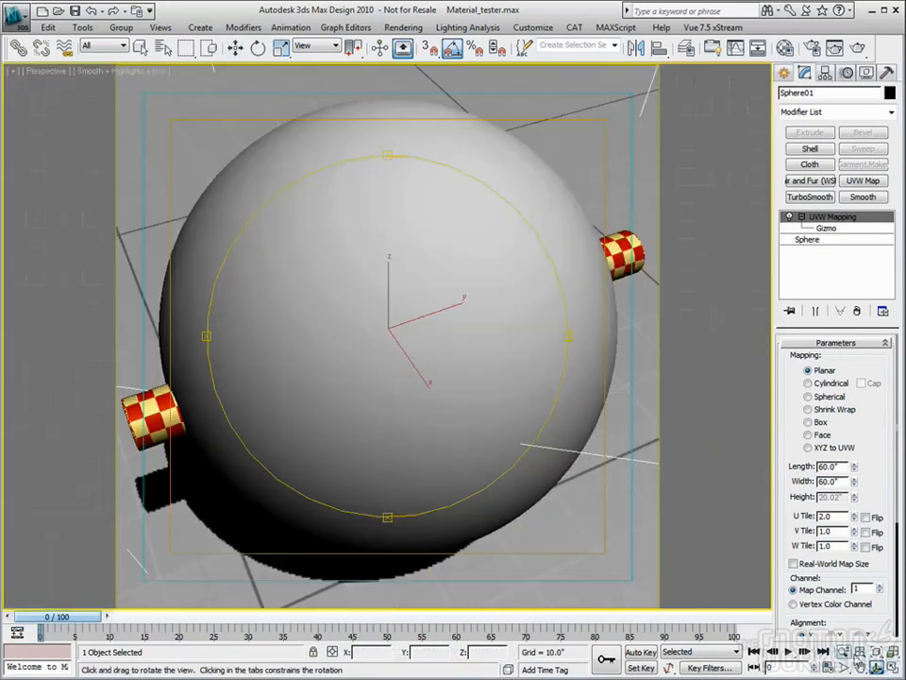
pyautogui.click(844, 651)
pyautogui.moveTo(362, 276)
pyautogui.mouseDown()
pyautogui.moveTo(377, 310)
pyautogui.moveTo(352, 287)
pyautogui.mouseUp()
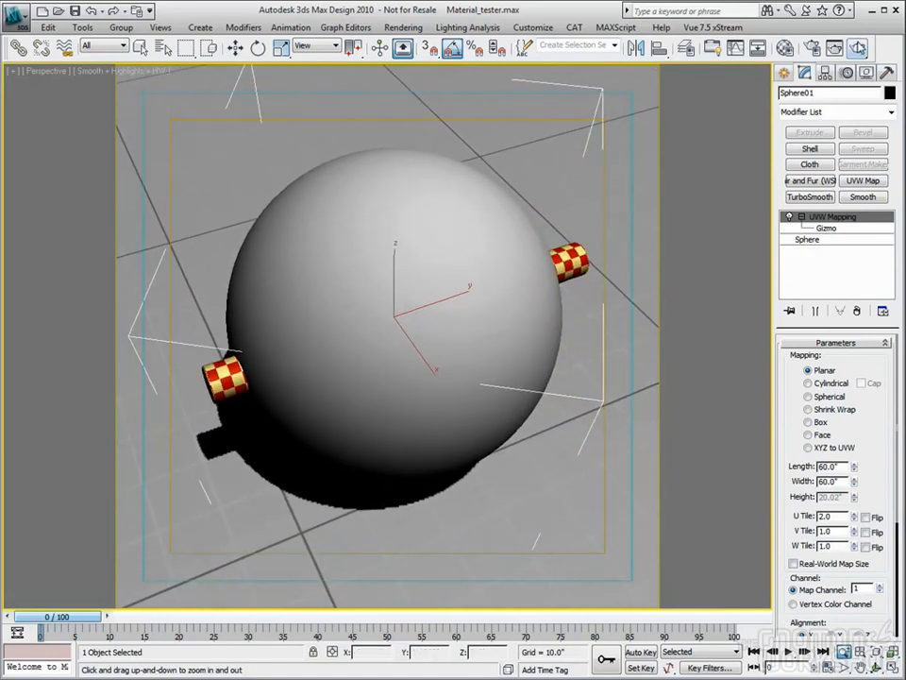
pyautogui.click(882, 51)
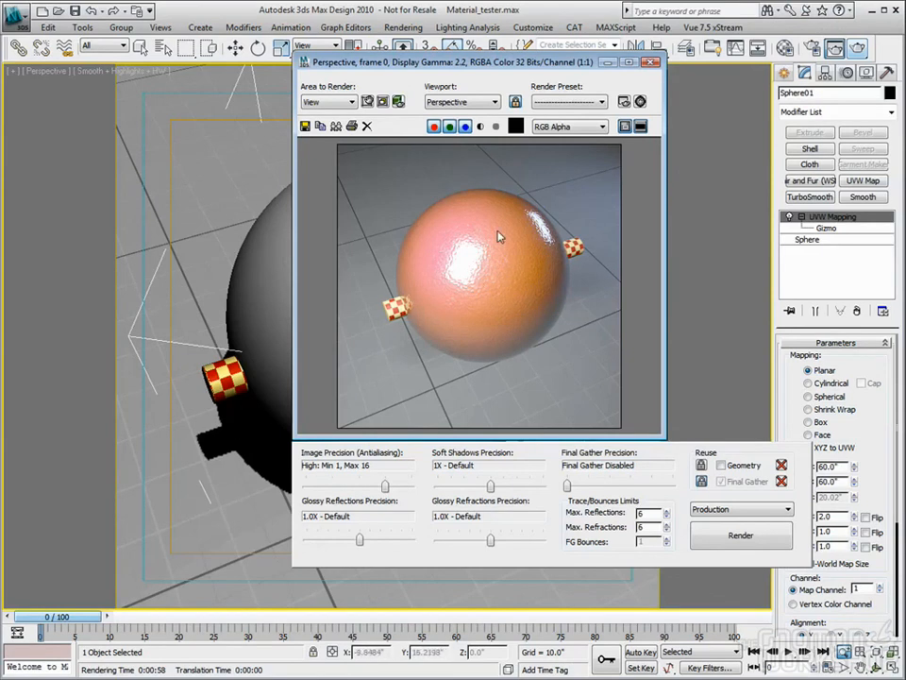
# Clear the Glass (lume) shader from the mental ray material's Shadow slot and render the Perspective view again.
pyautogui.click(809, 47)
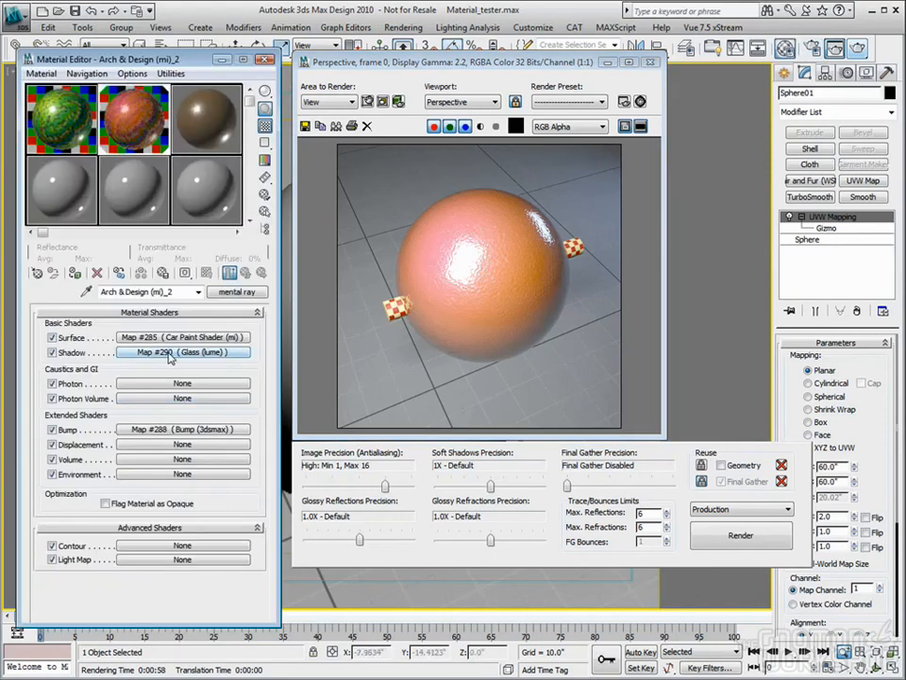
pyautogui.rightClick(170, 354)
pyautogui.click(184, 360)
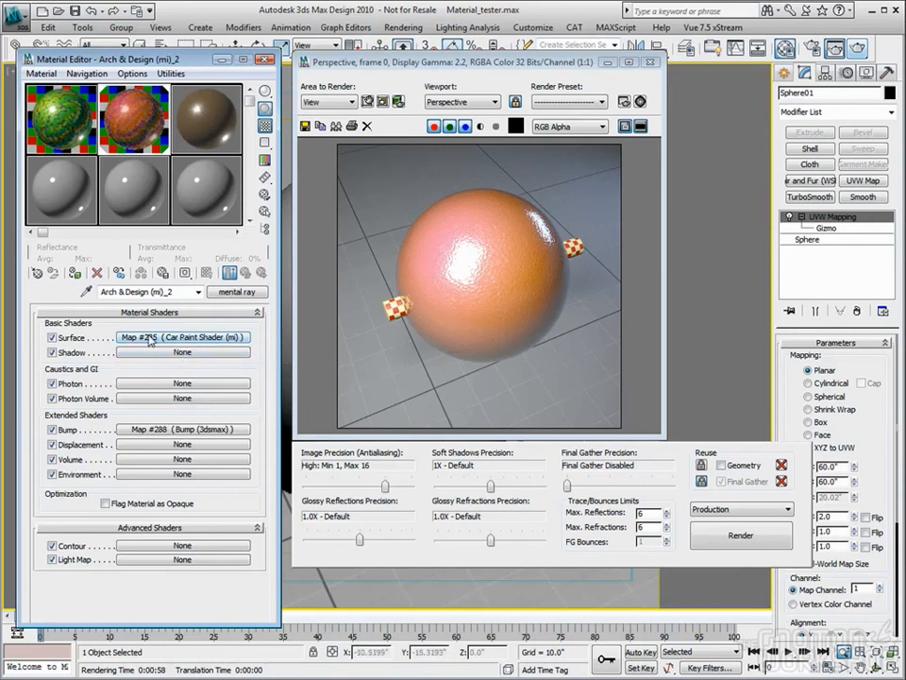
pyautogui.hotkey('shift', 'q')
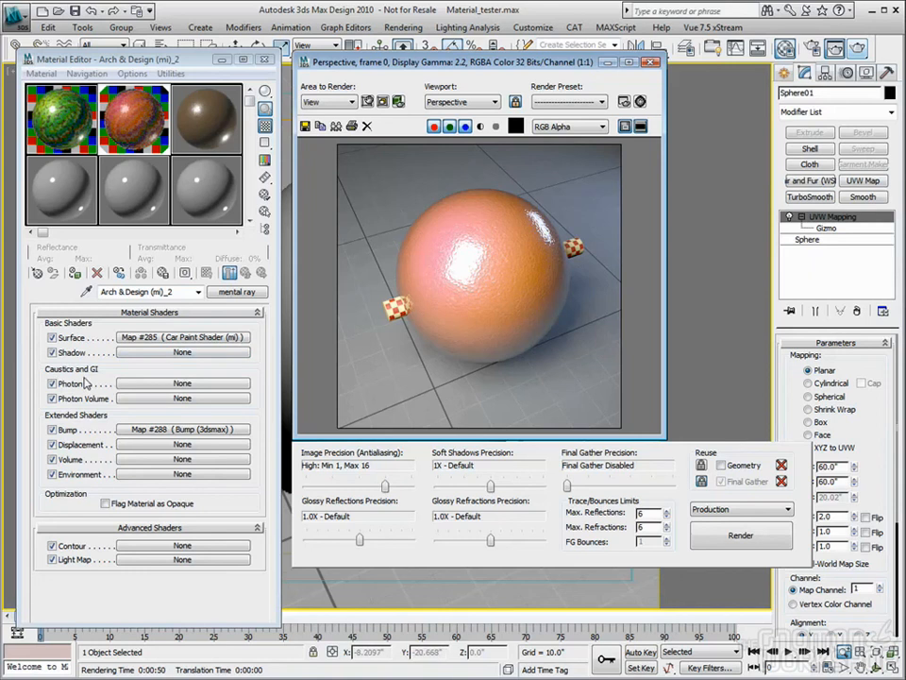
# Review the shaders offered for the mental ray material's Photon, Photon Volume, Volume and Environment slots without assigning any.
pyautogui.click(161, 385)
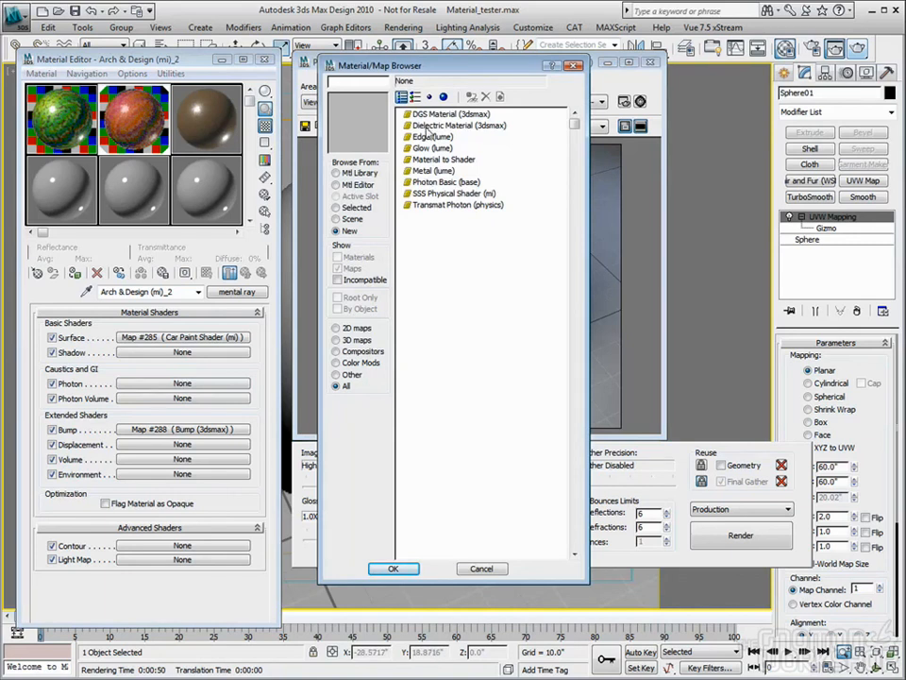
pyautogui.click(573, 65)
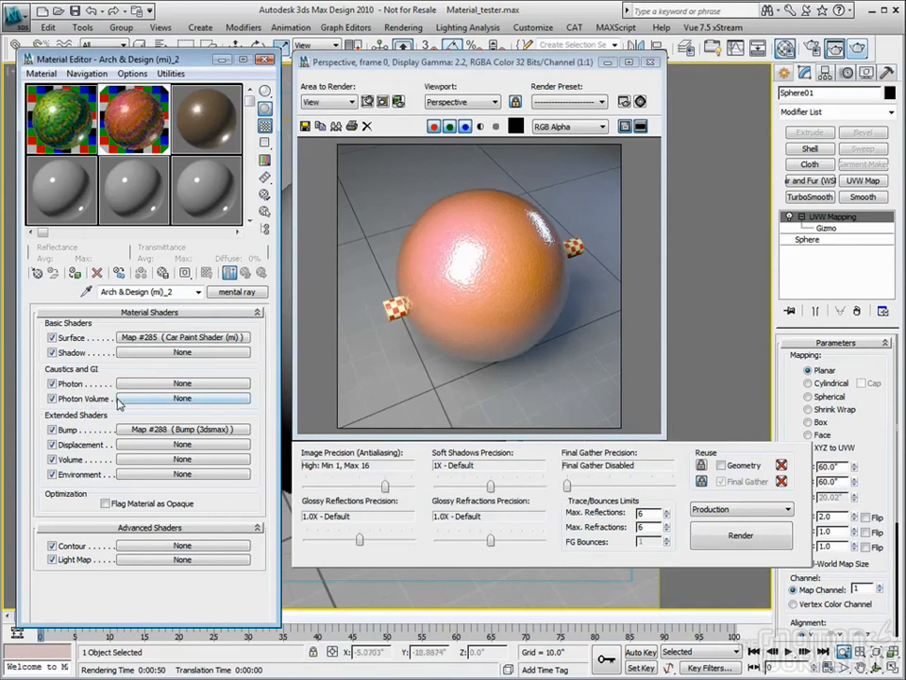
pyautogui.click(179, 400)
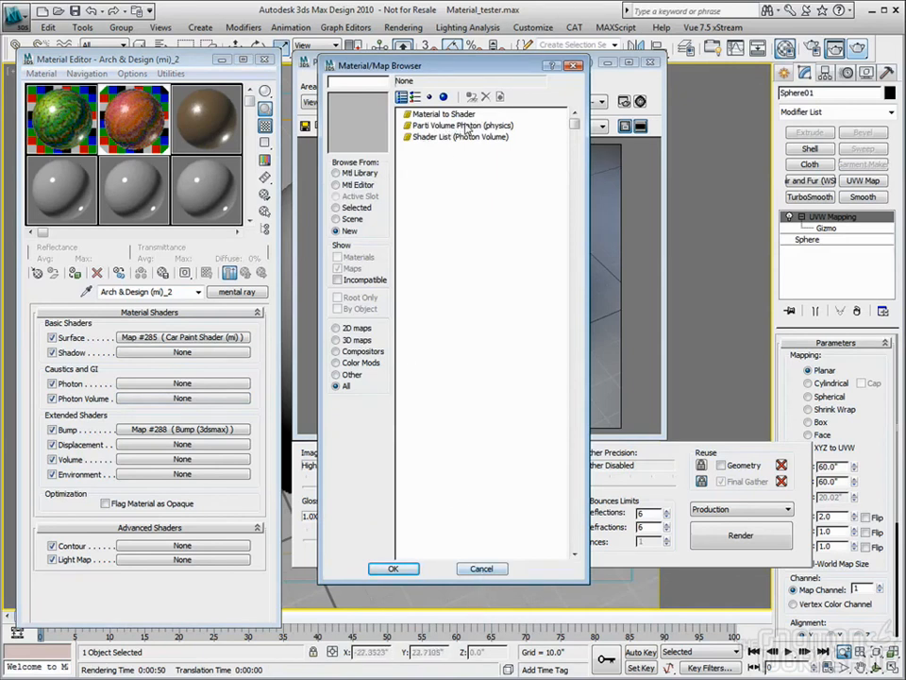
pyautogui.click(481, 568)
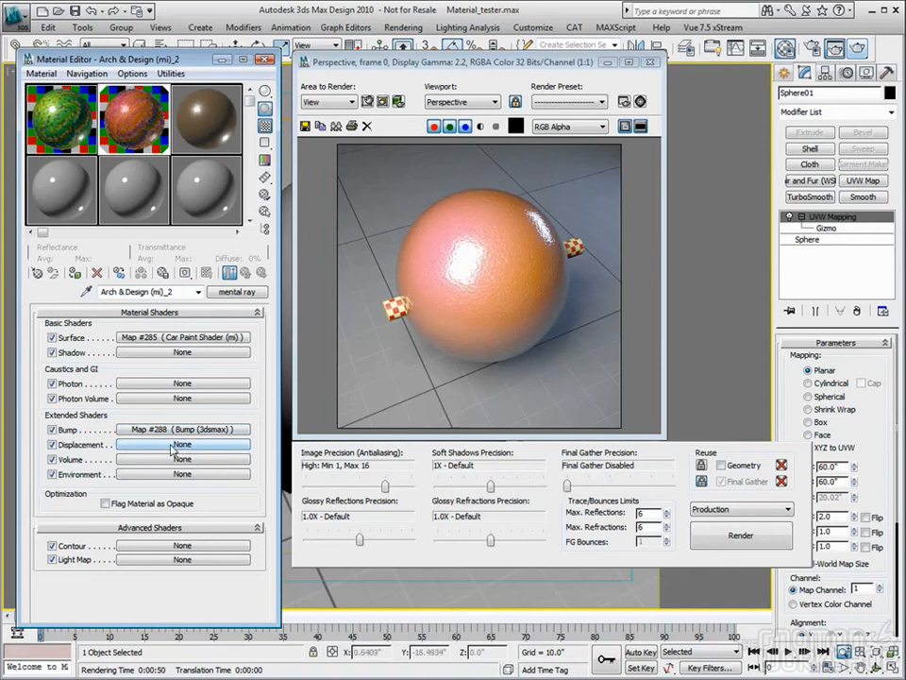
pyautogui.click(137, 460)
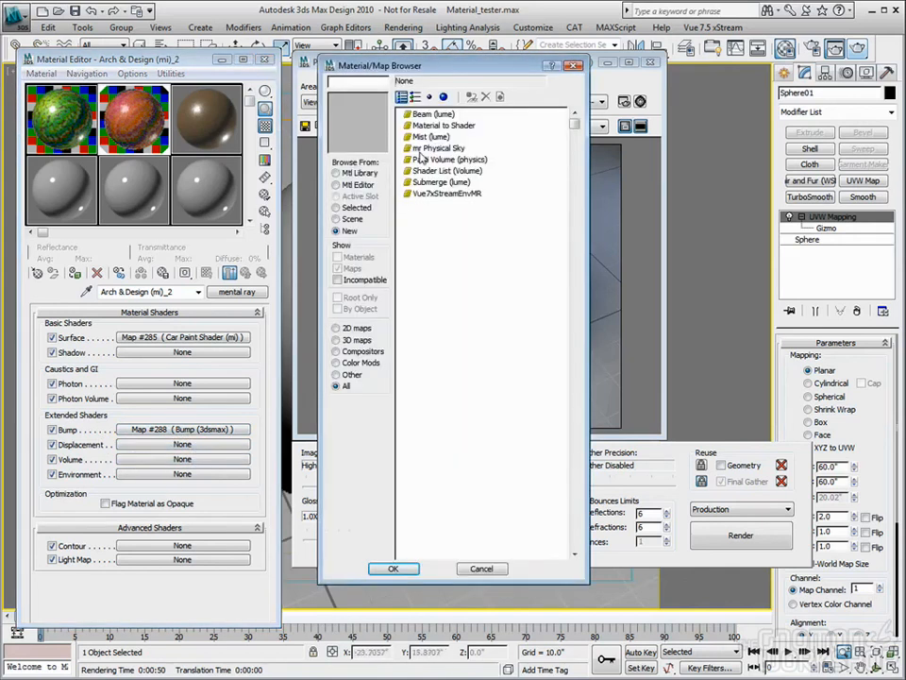
pyautogui.click(573, 66)
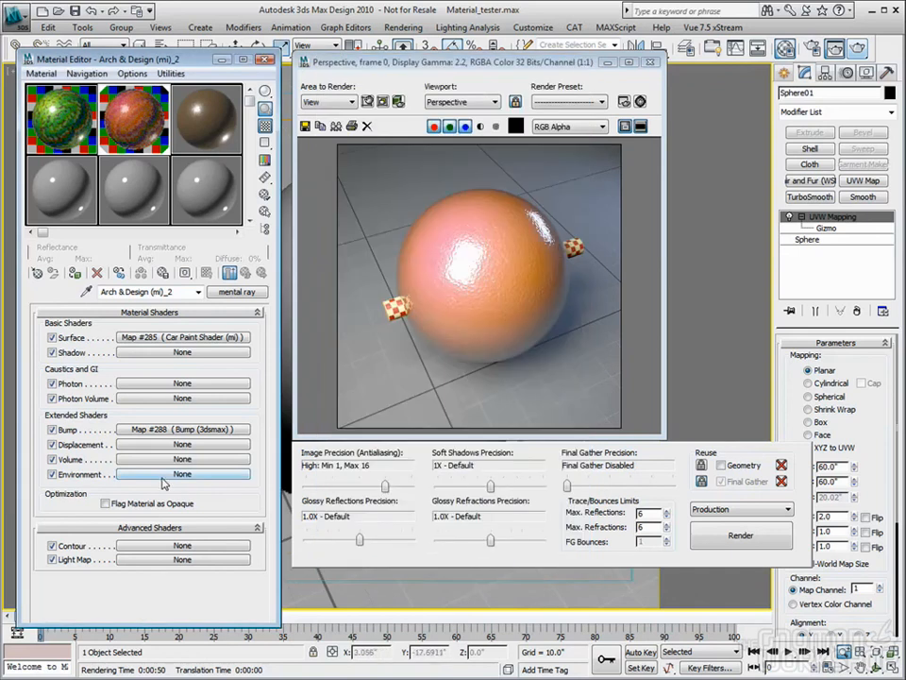
pyautogui.click(189, 474)
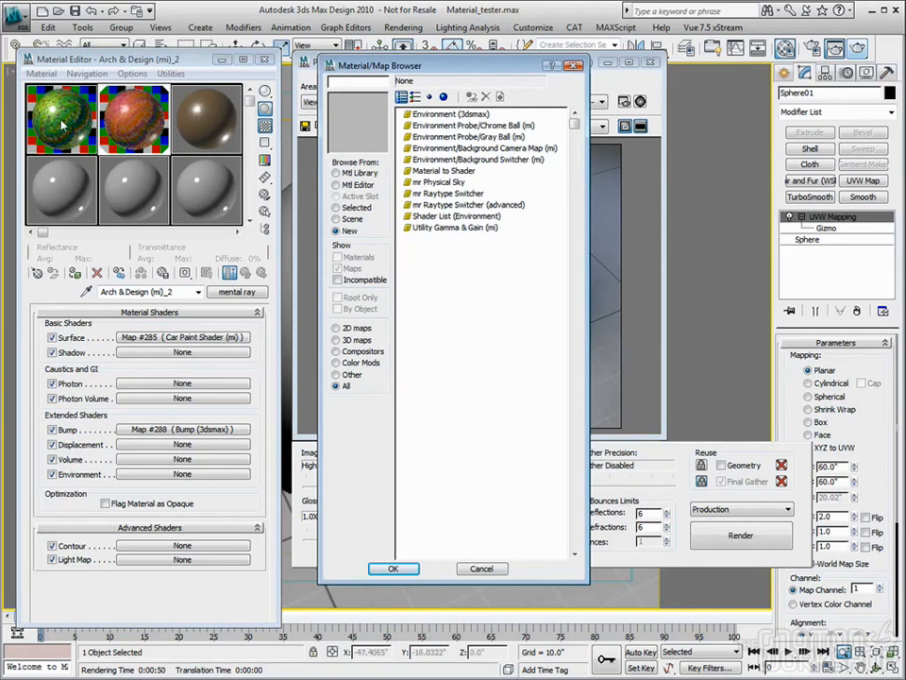
pyautogui.click(574, 66)
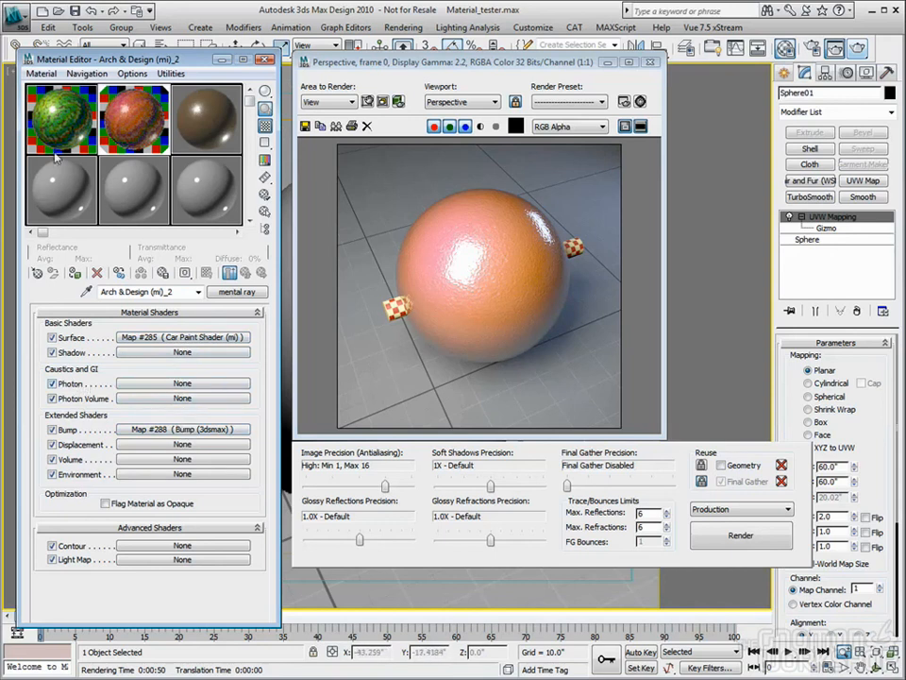
# Review the material types offered for the brown Arch & Design material and compare its parameters with the mental ray material's shader slots.
pyautogui.click(203, 108)
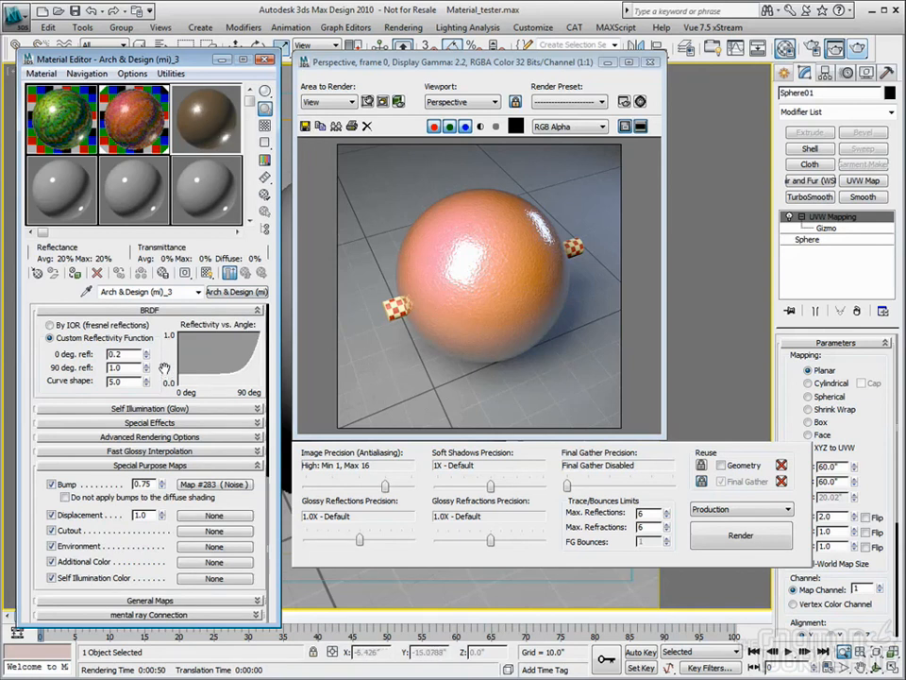
pyautogui.click(218, 291)
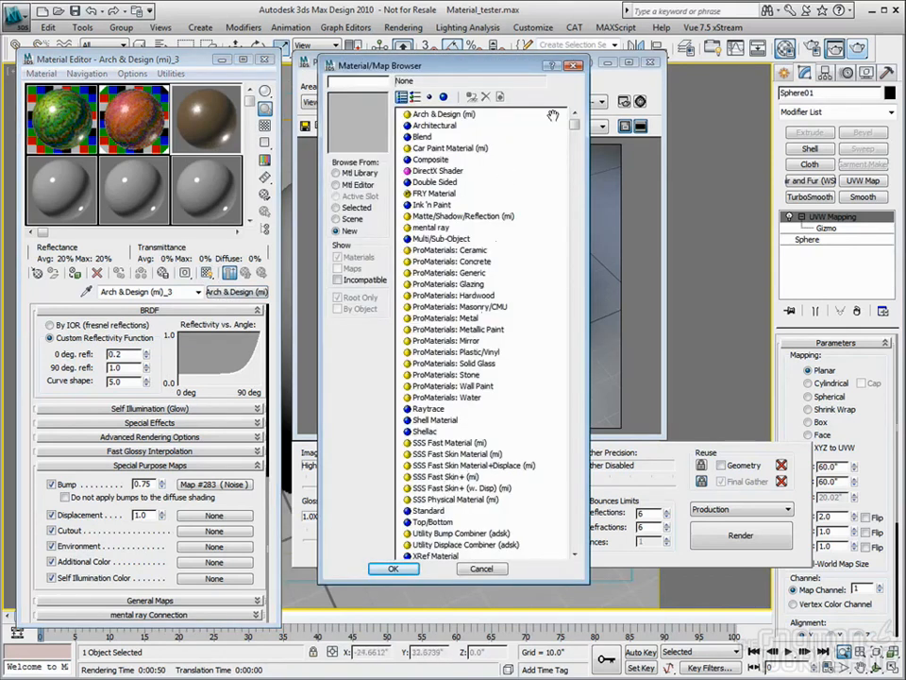
pyautogui.click(573, 66)
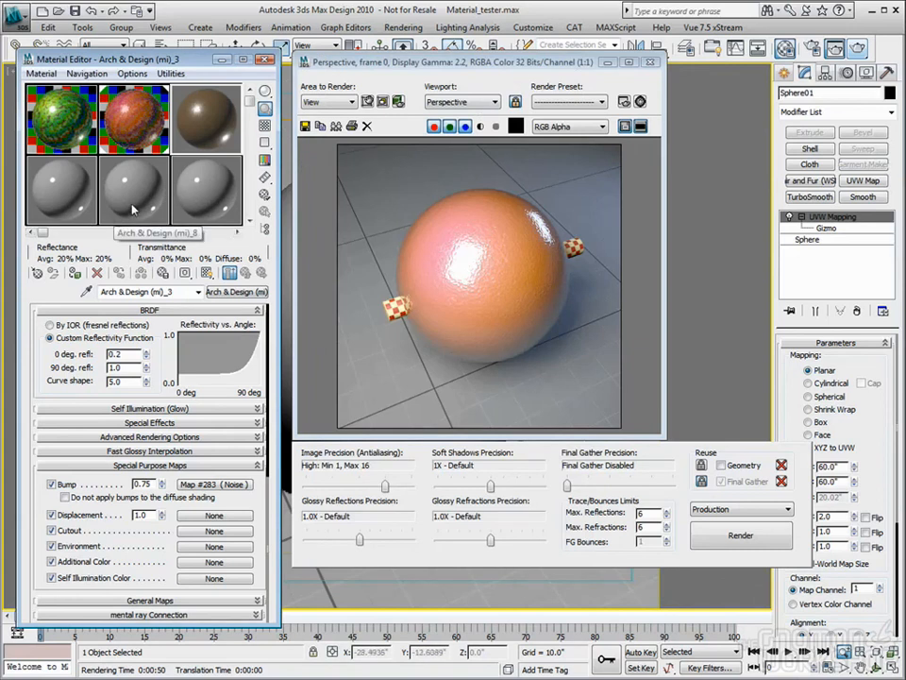
pyautogui.click(131, 122)
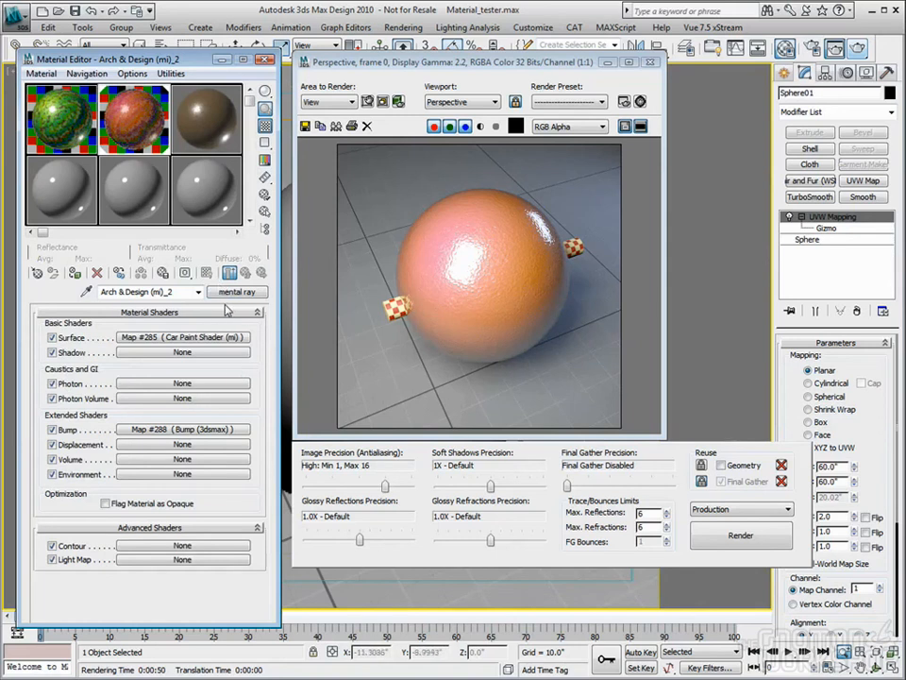
pyautogui.click(204, 117)
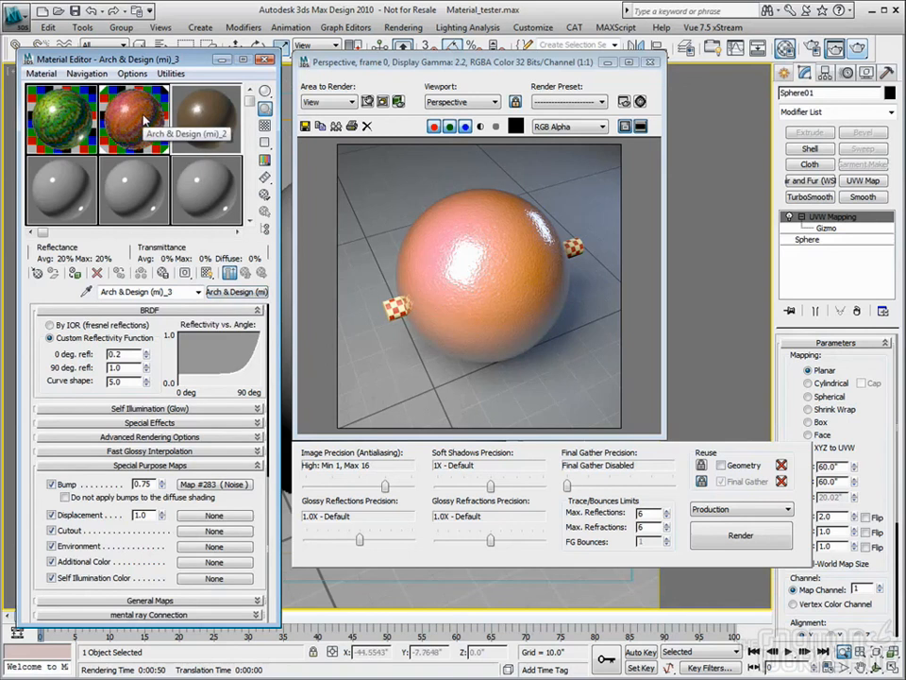
pyautogui.click(108, 94)
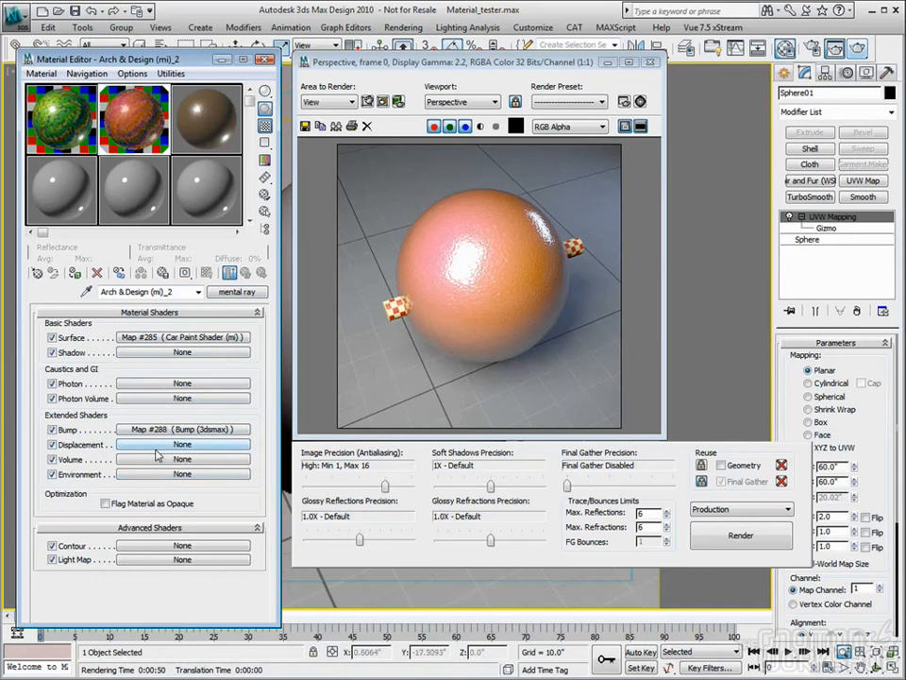
pyautogui.click(197, 118)
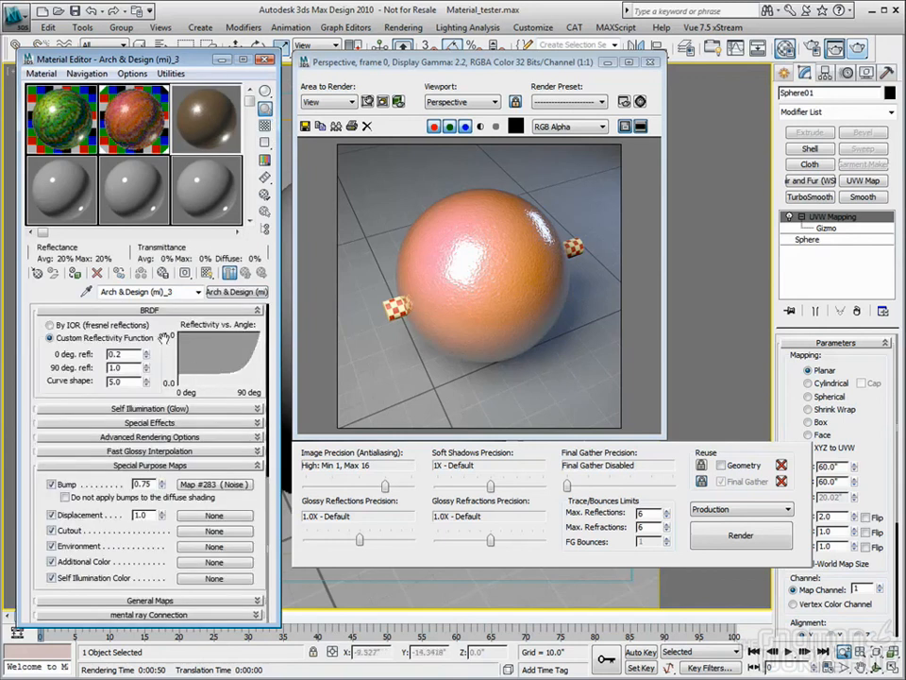
# Expand the brown Arch & Design material's mental ray Connection settings and compare their shader slots with those of the mental ray material.
pyautogui.click(168, 616)
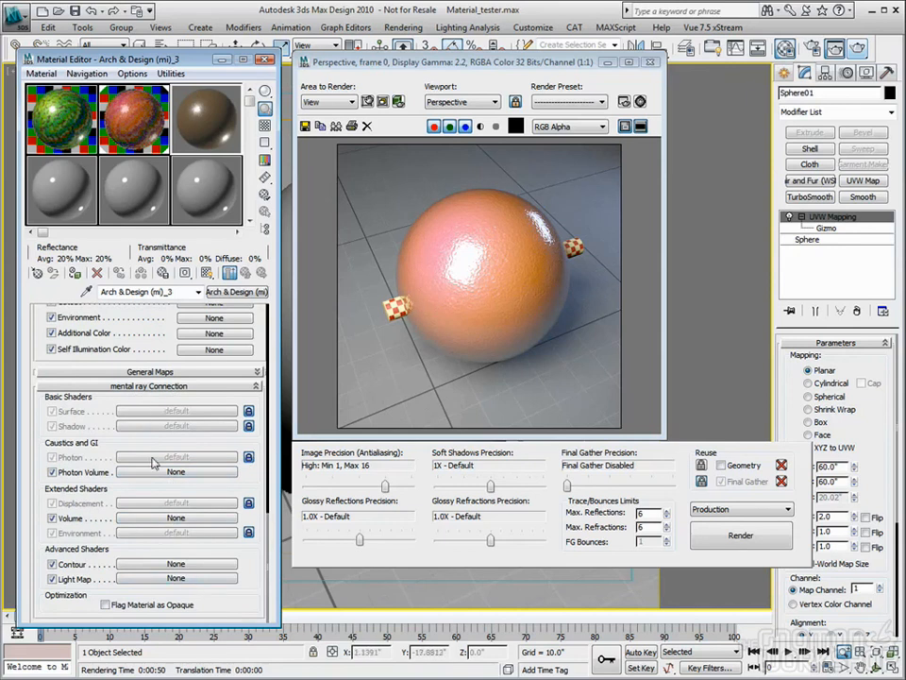
pyautogui.click(134, 120)
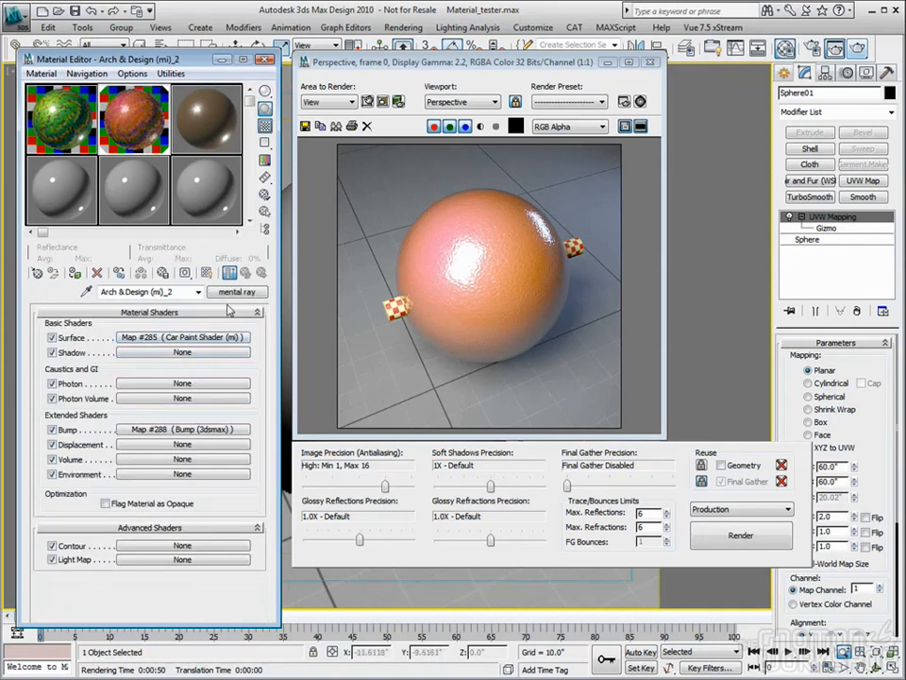
pyautogui.click(216, 122)
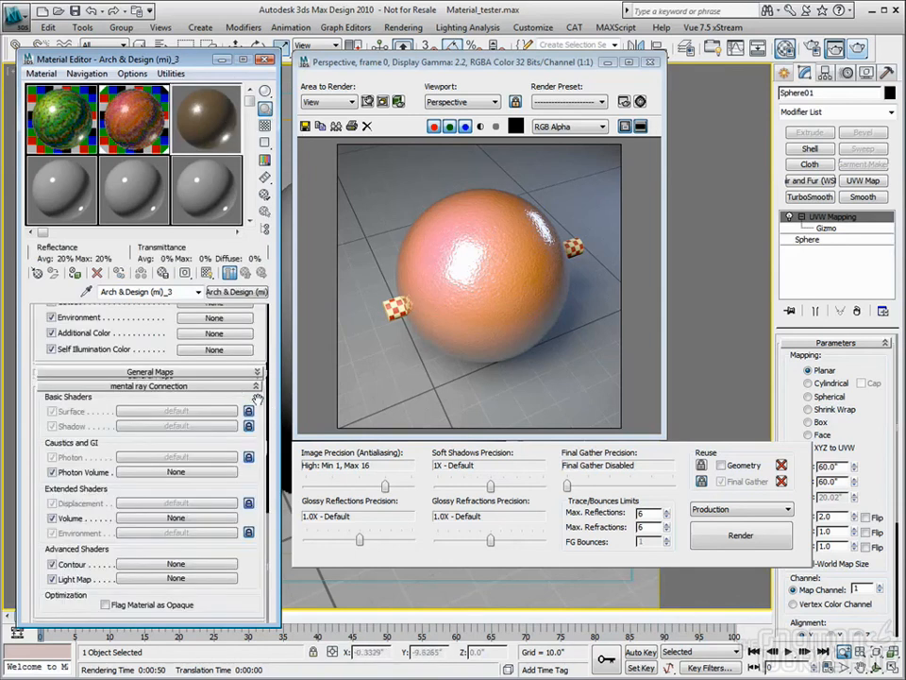
pyautogui.scroll(5, 188, 243)
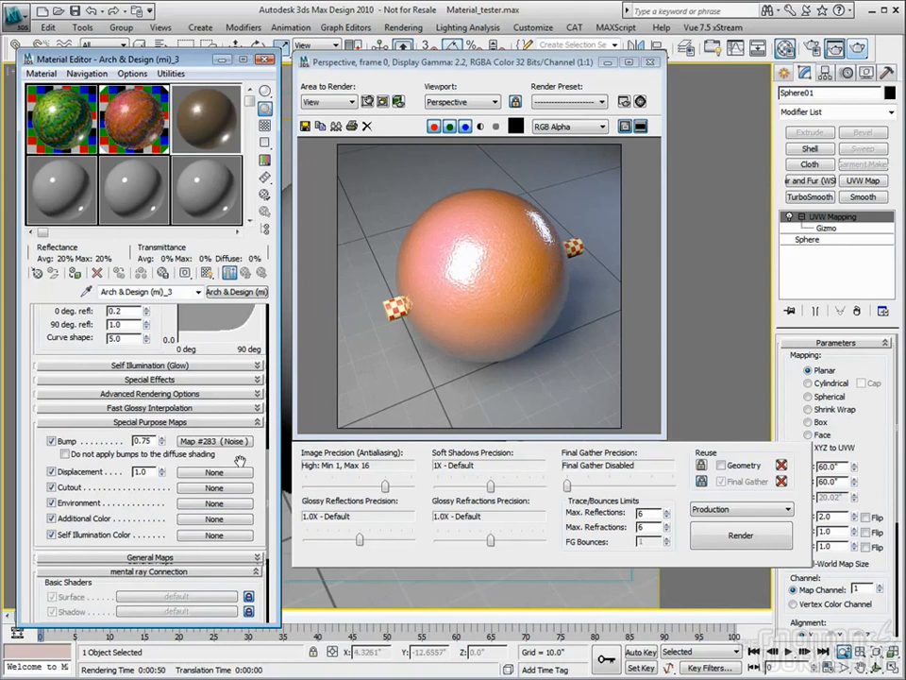
pyautogui.scroll(-5, 189, 358)
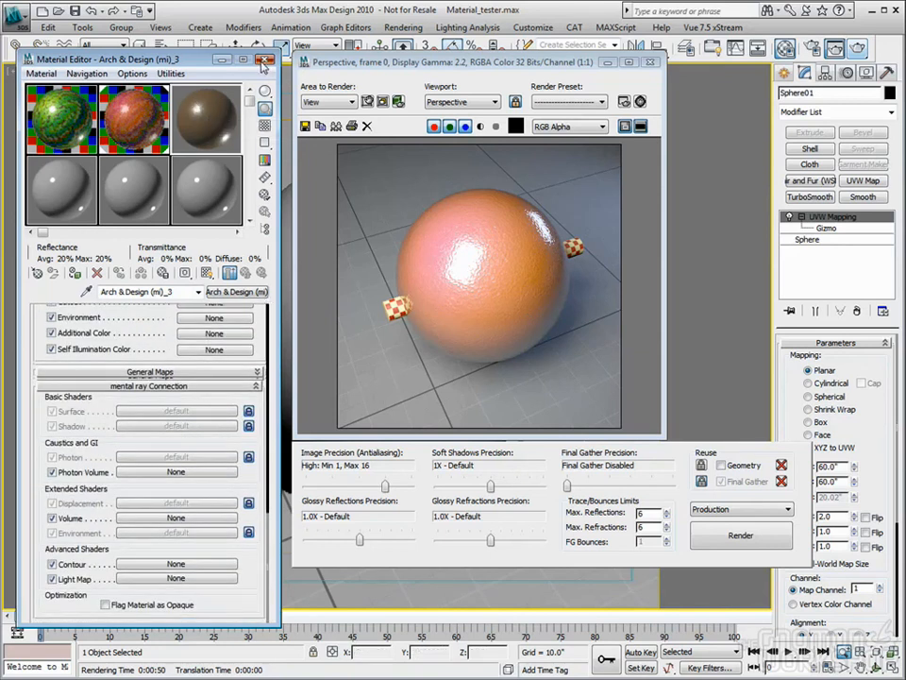
# Apply the brown Arch & Design material to the sphere and render the Perspective view.
pyautogui.click(266, 61)
pyautogui.click(652, 63)
pyautogui.click(785, 48)
pyautogui.moveTo(219, 113); pyautogui.dragTo(341, 234)
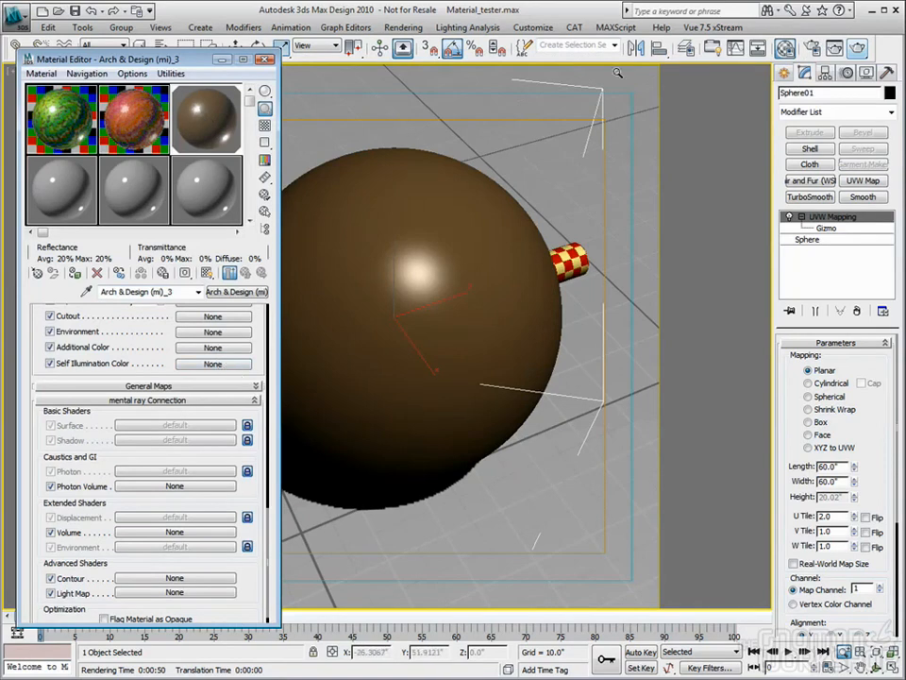
pyautogui.click(856, 49)
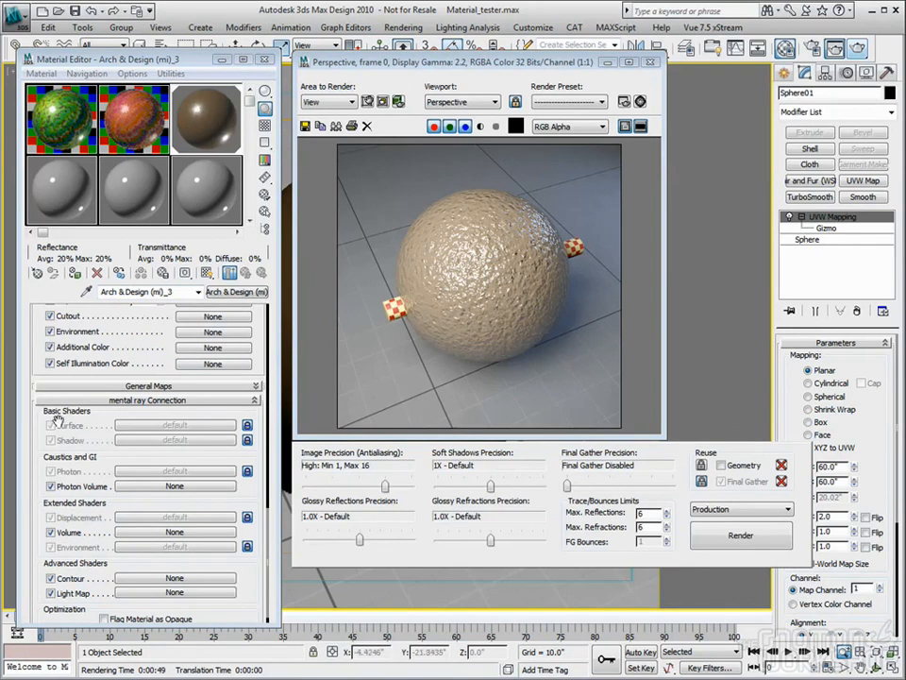
# Unlock the Arch & Design material's mental ray Connection Surface slot, assign a Car Paint Shader (mi) to it and render the sphere again.
pyautogui.click(247, 424)
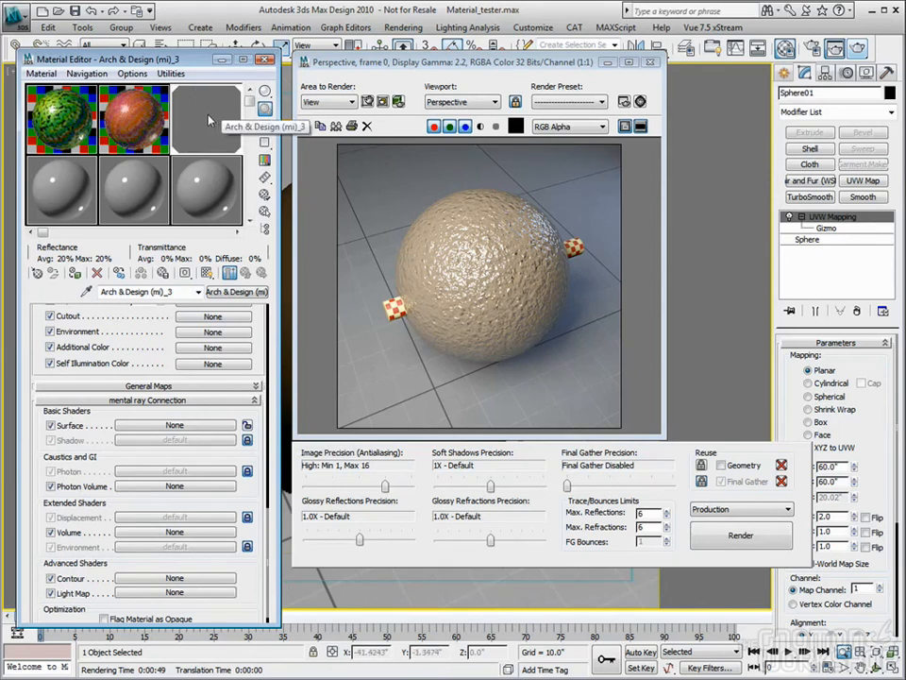
pyautogui.click(151, 430)
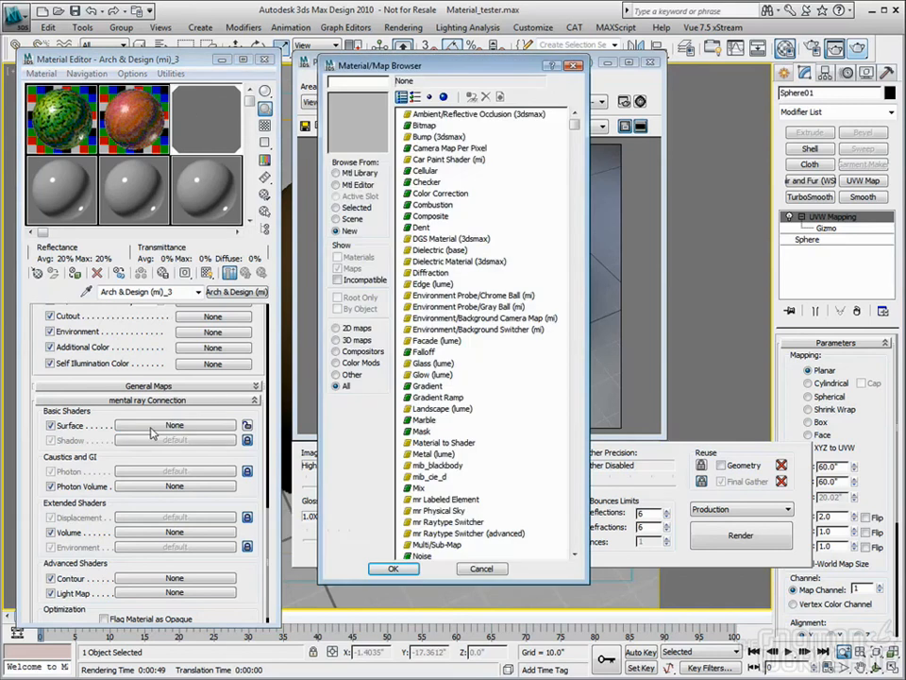
pyautogui.doubleClick(425, 160)
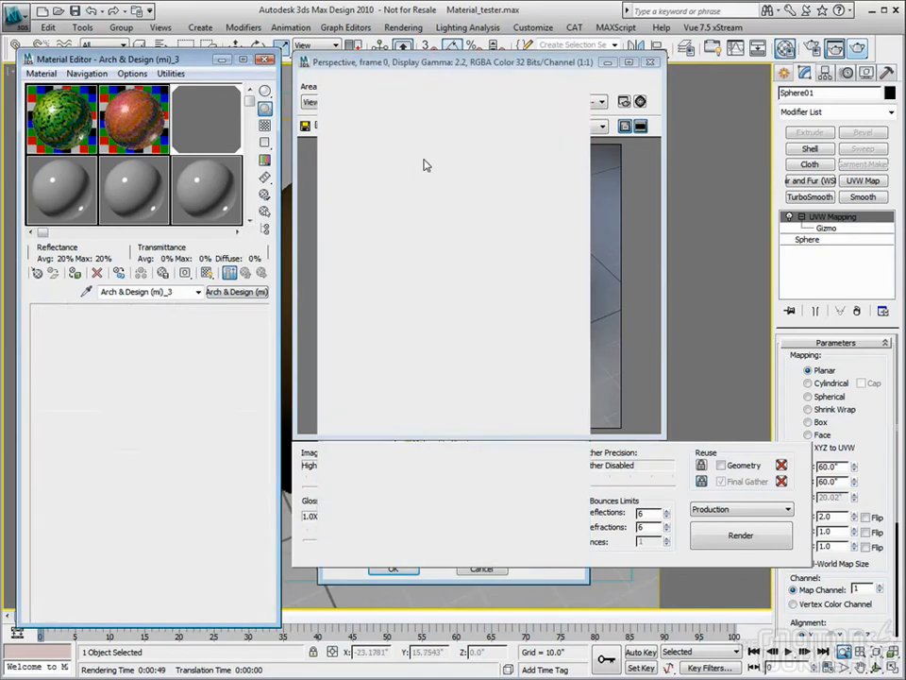
pyautogui.click(651, 62)
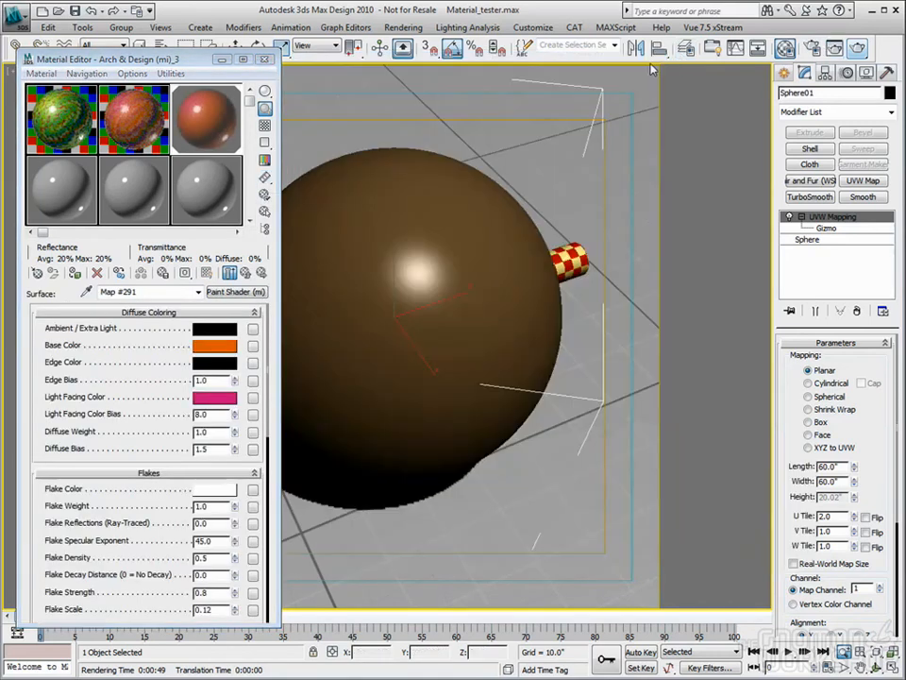
pyautogui.click(859, 51)
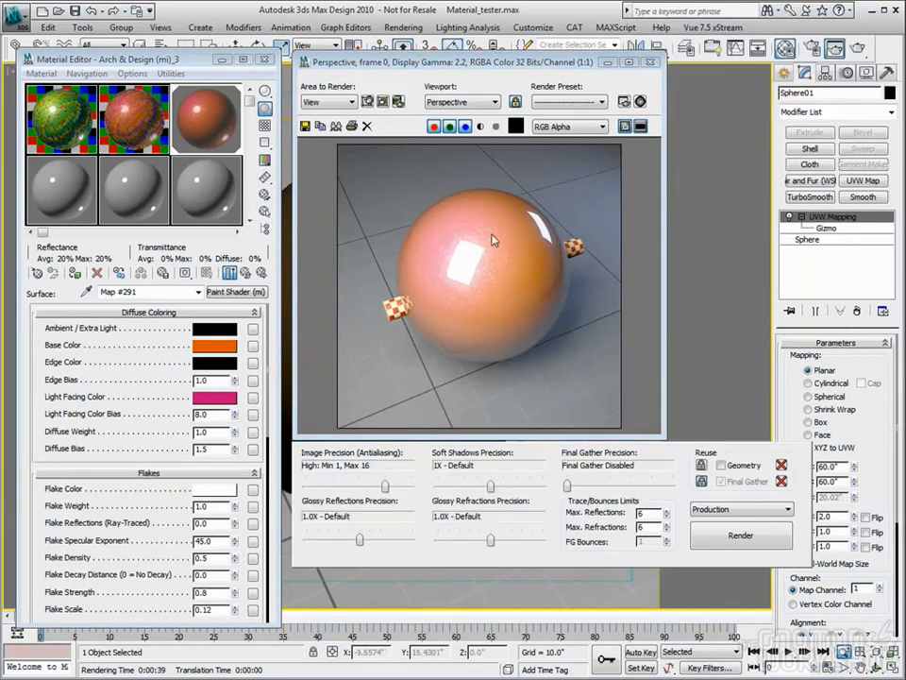
# Return to the Arch & Design material's top level and examine its parameters and mental ray Connection slots.
pyautogui.click(246, 274)
pyautogui.scroll(10, 258, 324)
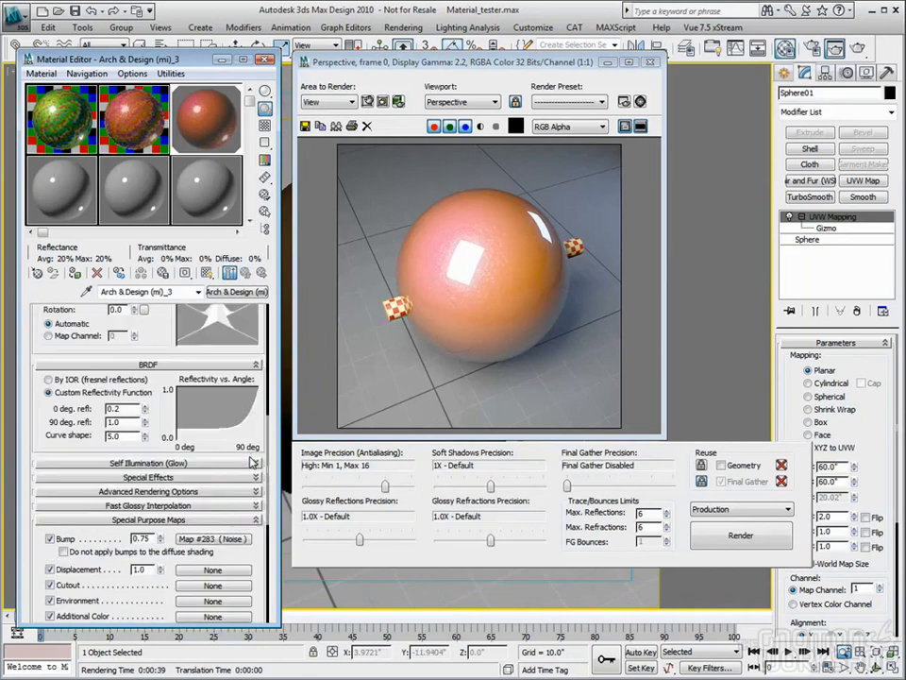
pyautogui.scroll(-10, 261, 367)
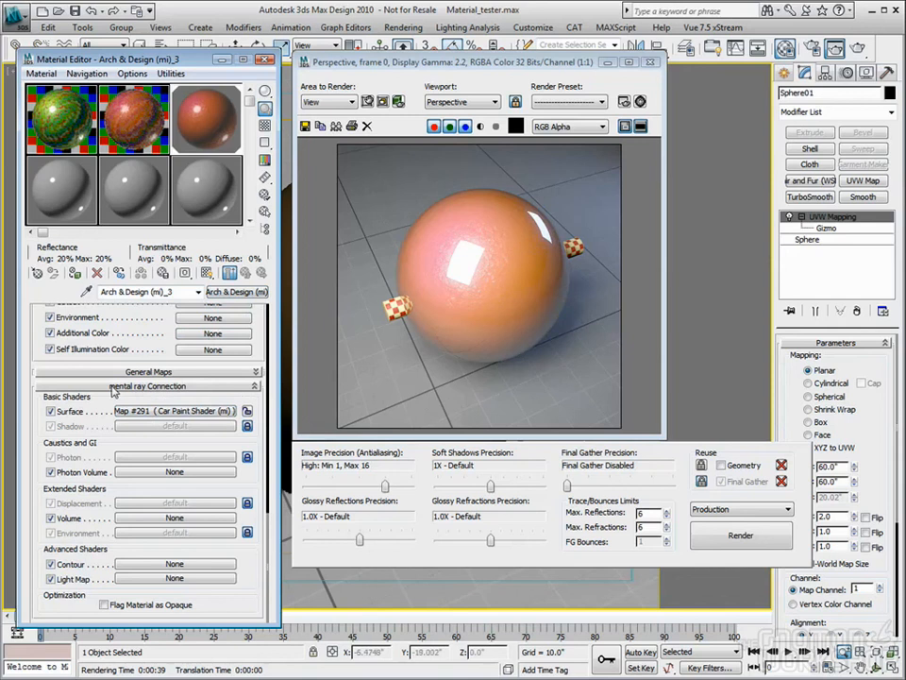
# Cut the Car Paint Shader (mi) from the Arch & Design material's mental ray Connection Surface slot.
pyautogui.rightClick(209, 416)
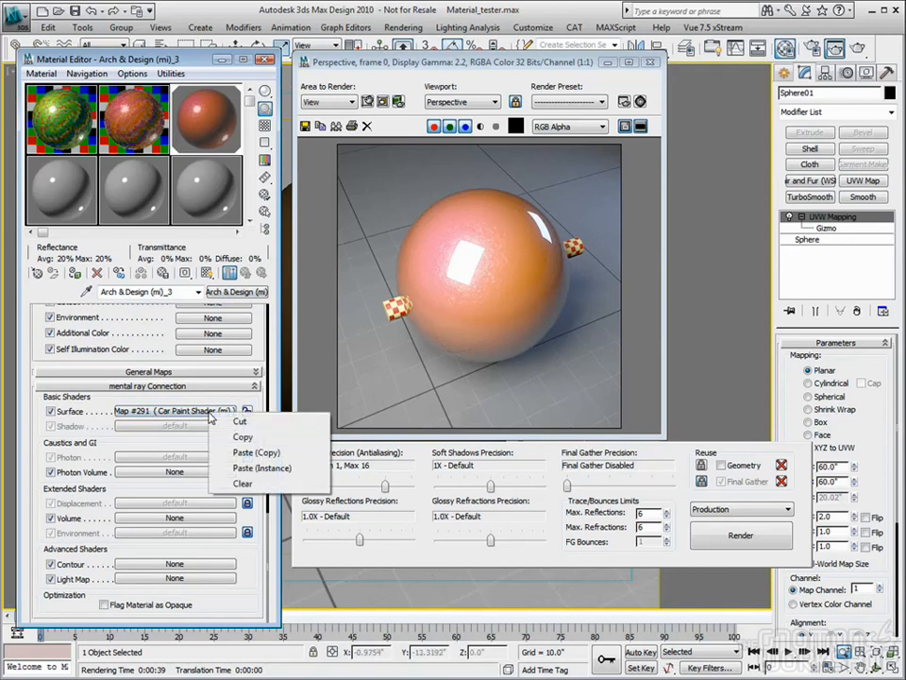
pyautogui.click(242, 424)
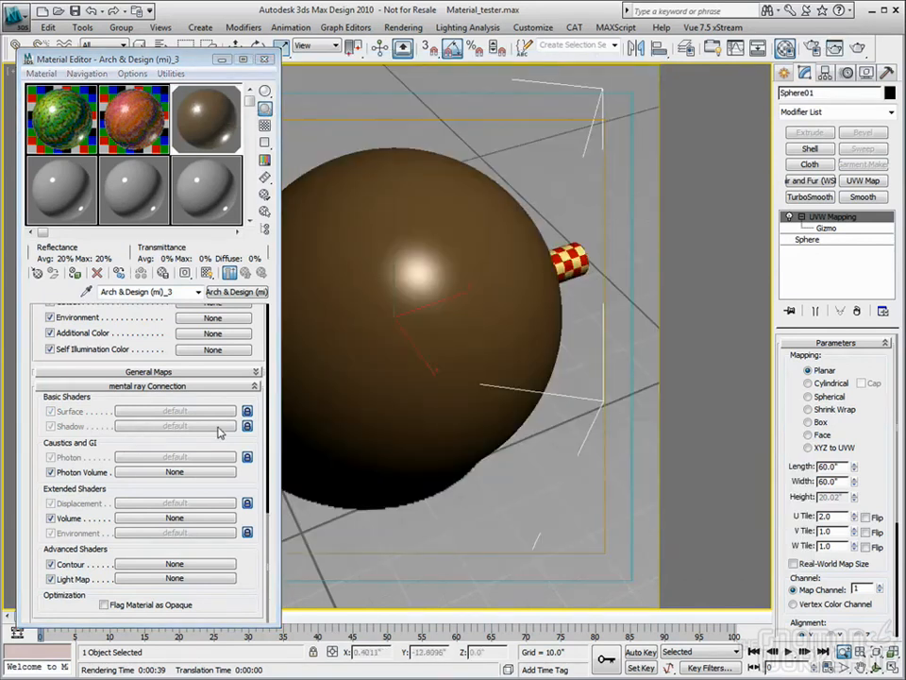
# Compare the mental ray material's shader slots with the brown Arch & Design material's parameters, from its BRDF and Special Purpose Maps settings up to its Templates.
pyautogui.scroll(3, 262, 398)
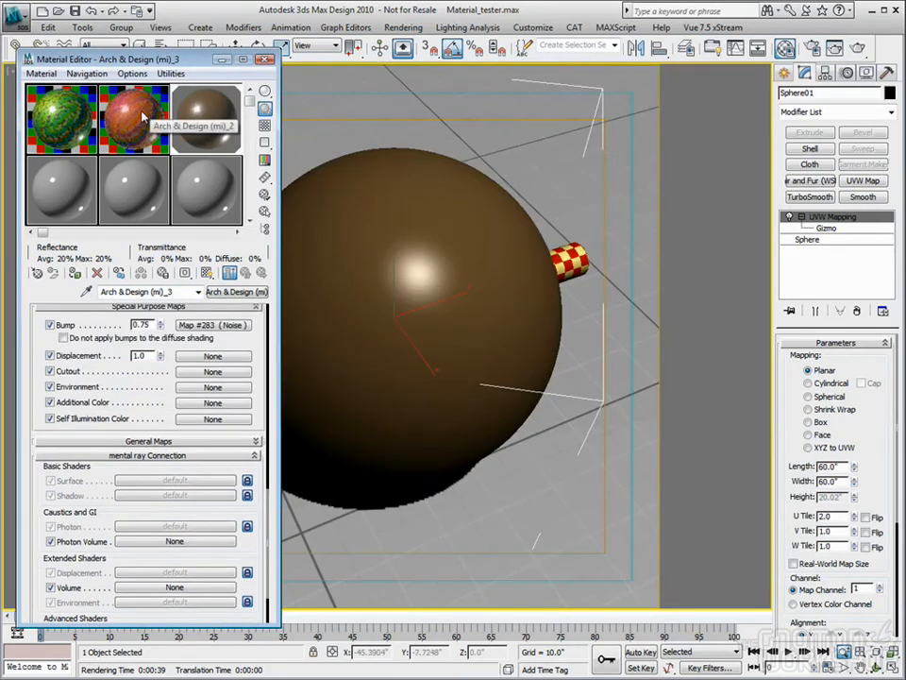
pyautogui.click(133, 141)
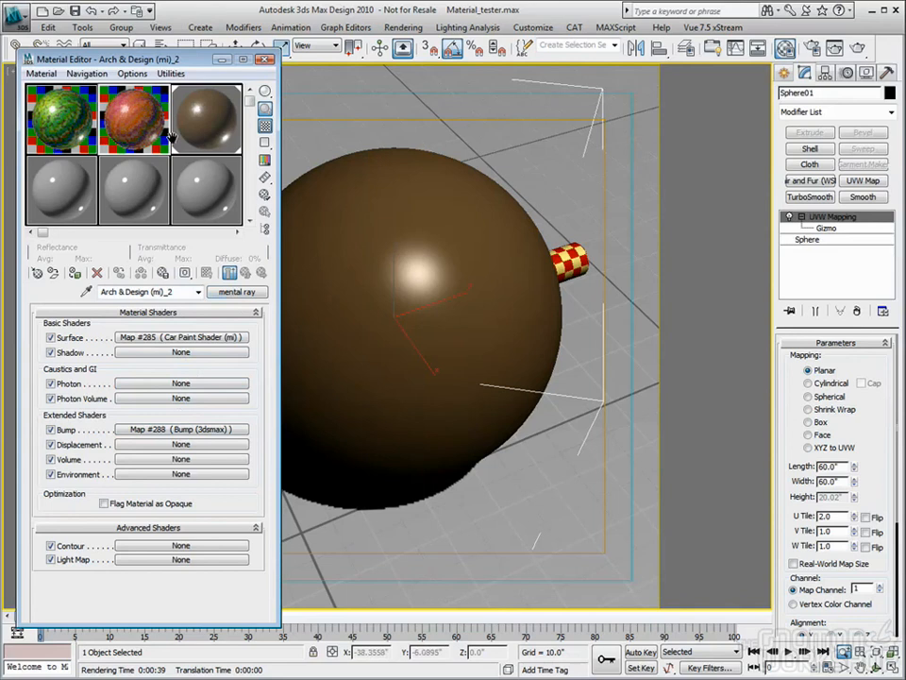
pyautogui.click(200, 111)
pyautogui.scroll(-3, 132, 386)
pyautogui.click(131, 386)
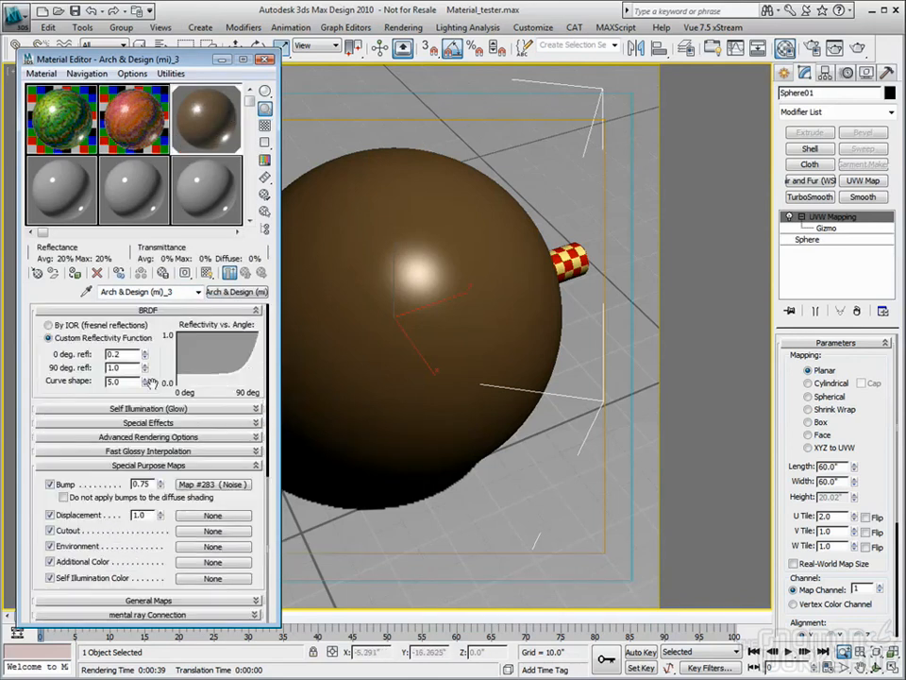
pyautogui.moveTo(261, 325); pyautogui.dragTo(263, 497)
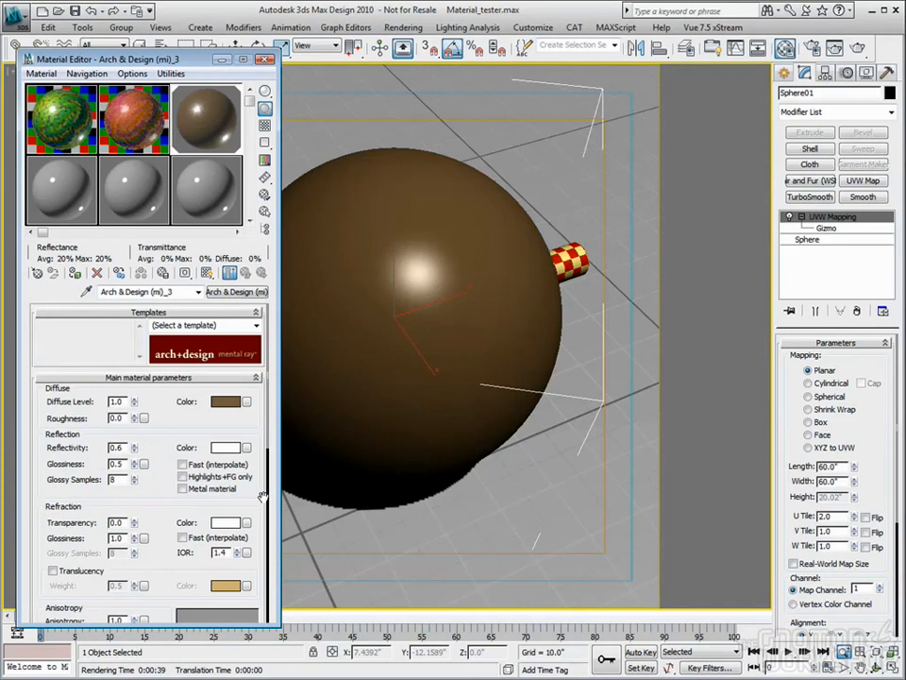
# Select an unused grey Arch & Design material and open the choice of material types for it.
pyautogui.click(52, 186)
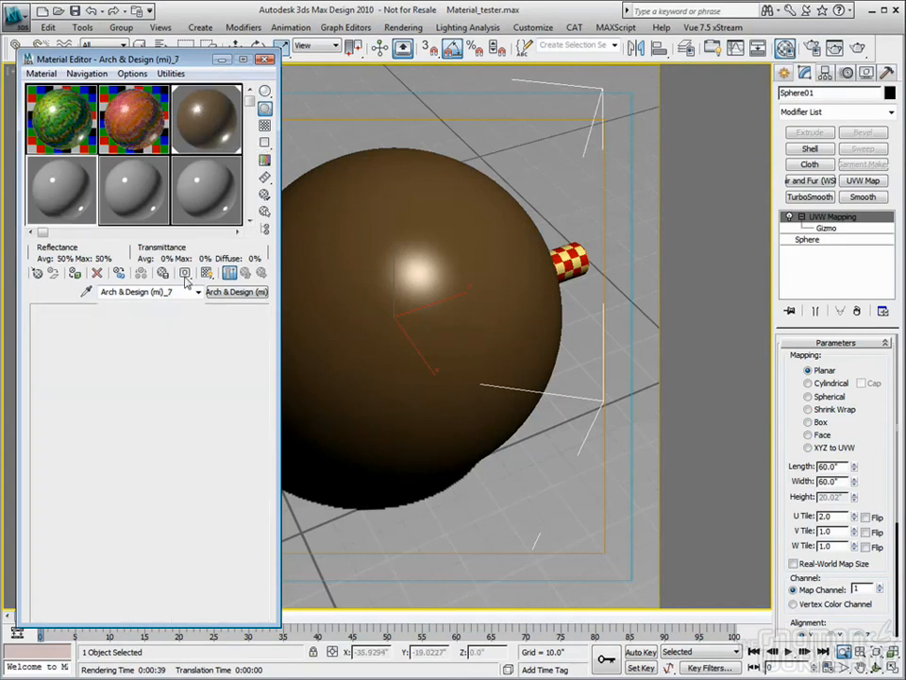
pyautogui.click(236, 291)
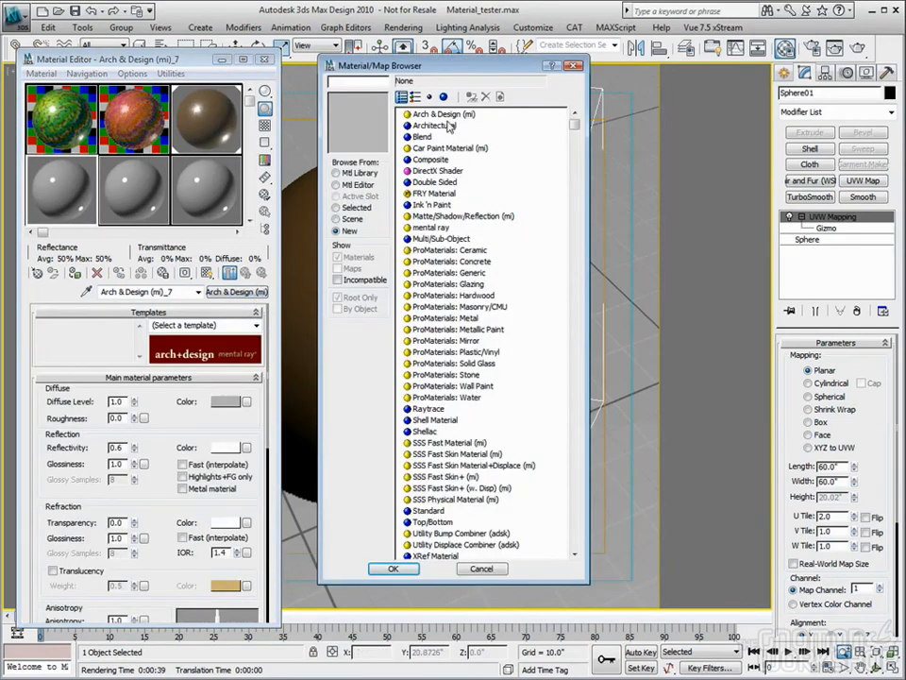